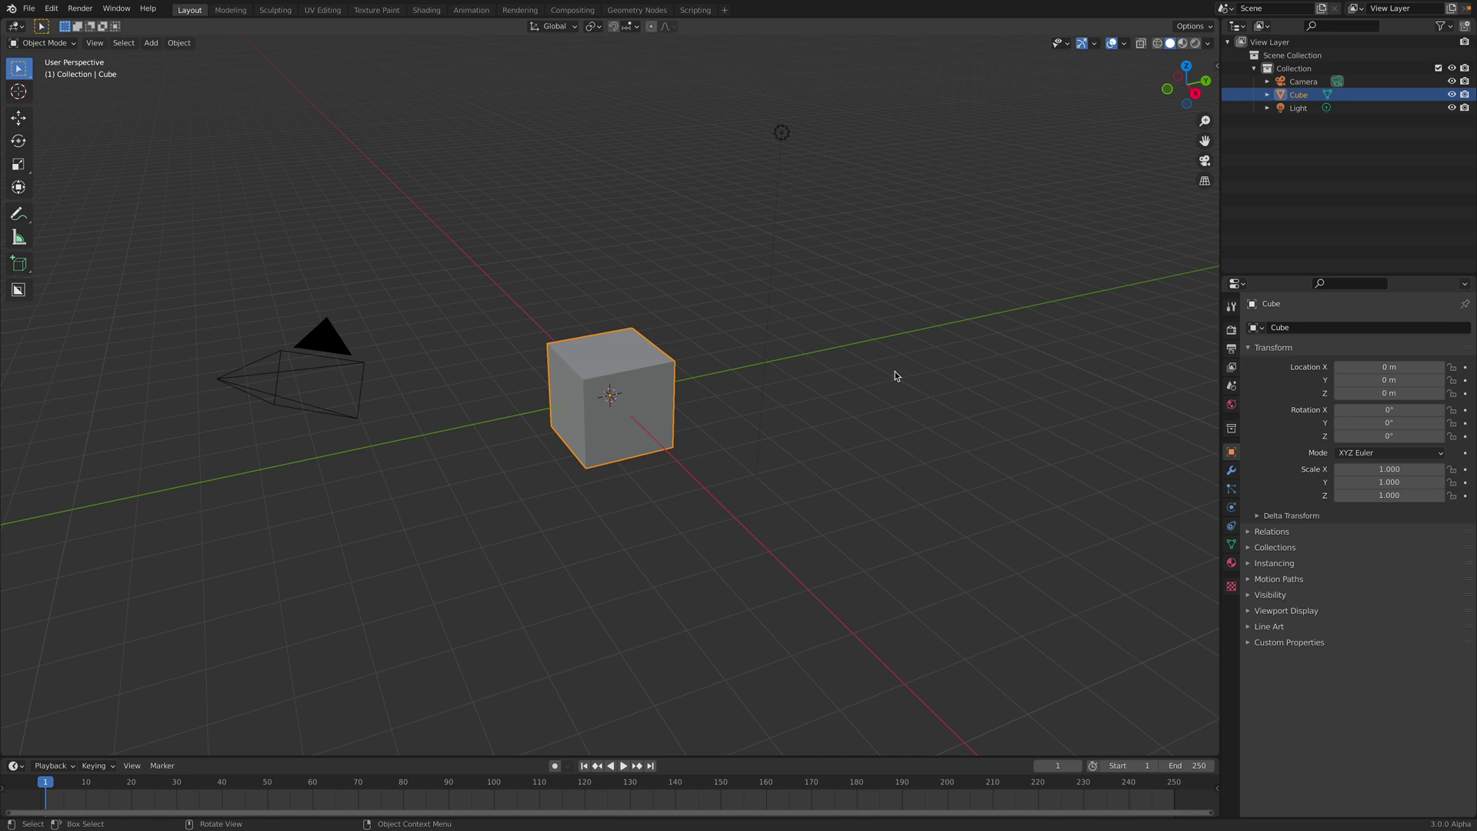
- Delete all the default objects from the scene
key("a")
key("x")
left_click(865, 344)
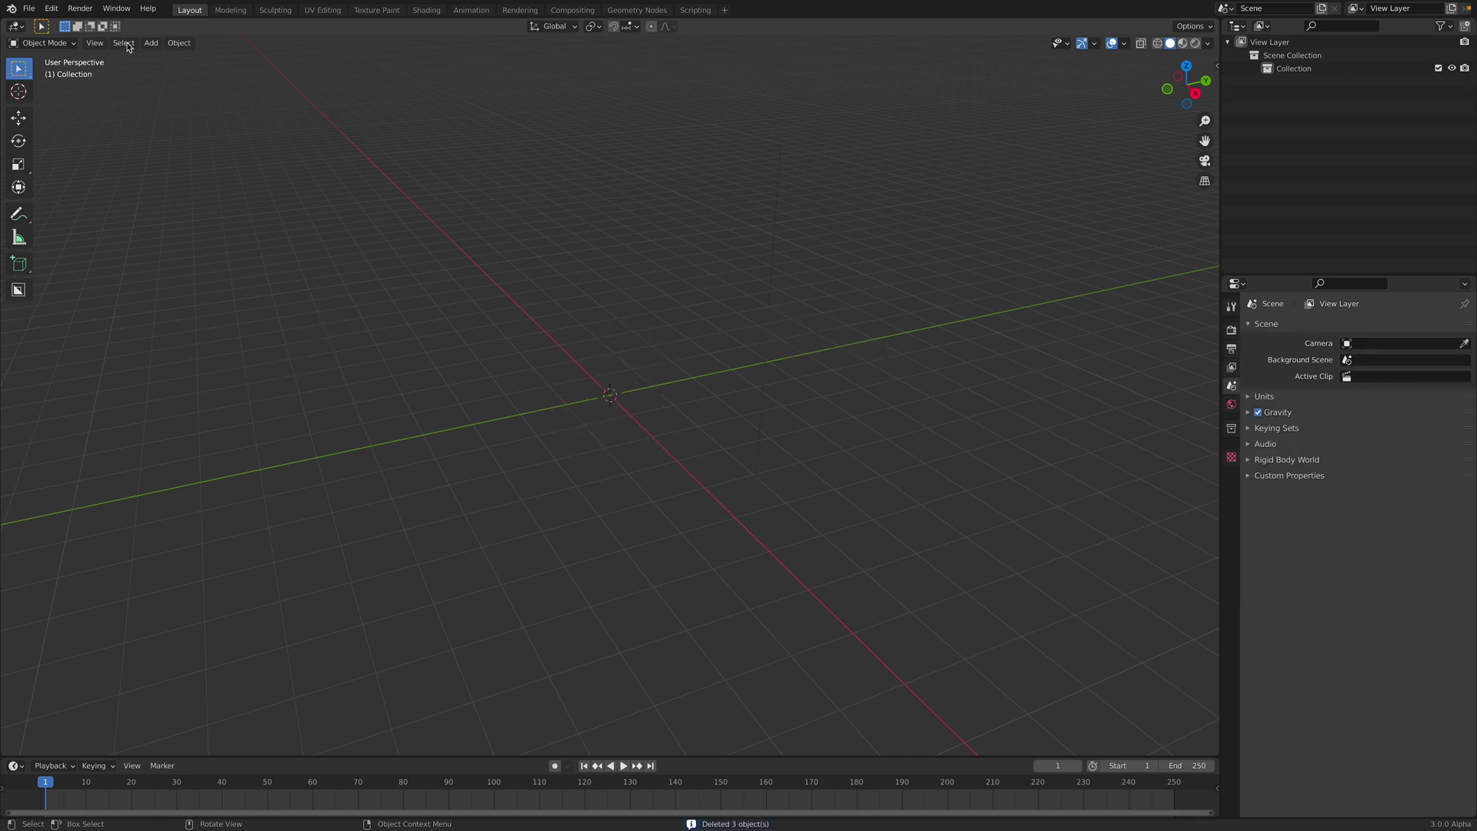
- Display the splash screen to check the program version, and dismiss it
left_click(10, 8)
left_click(35, 22)
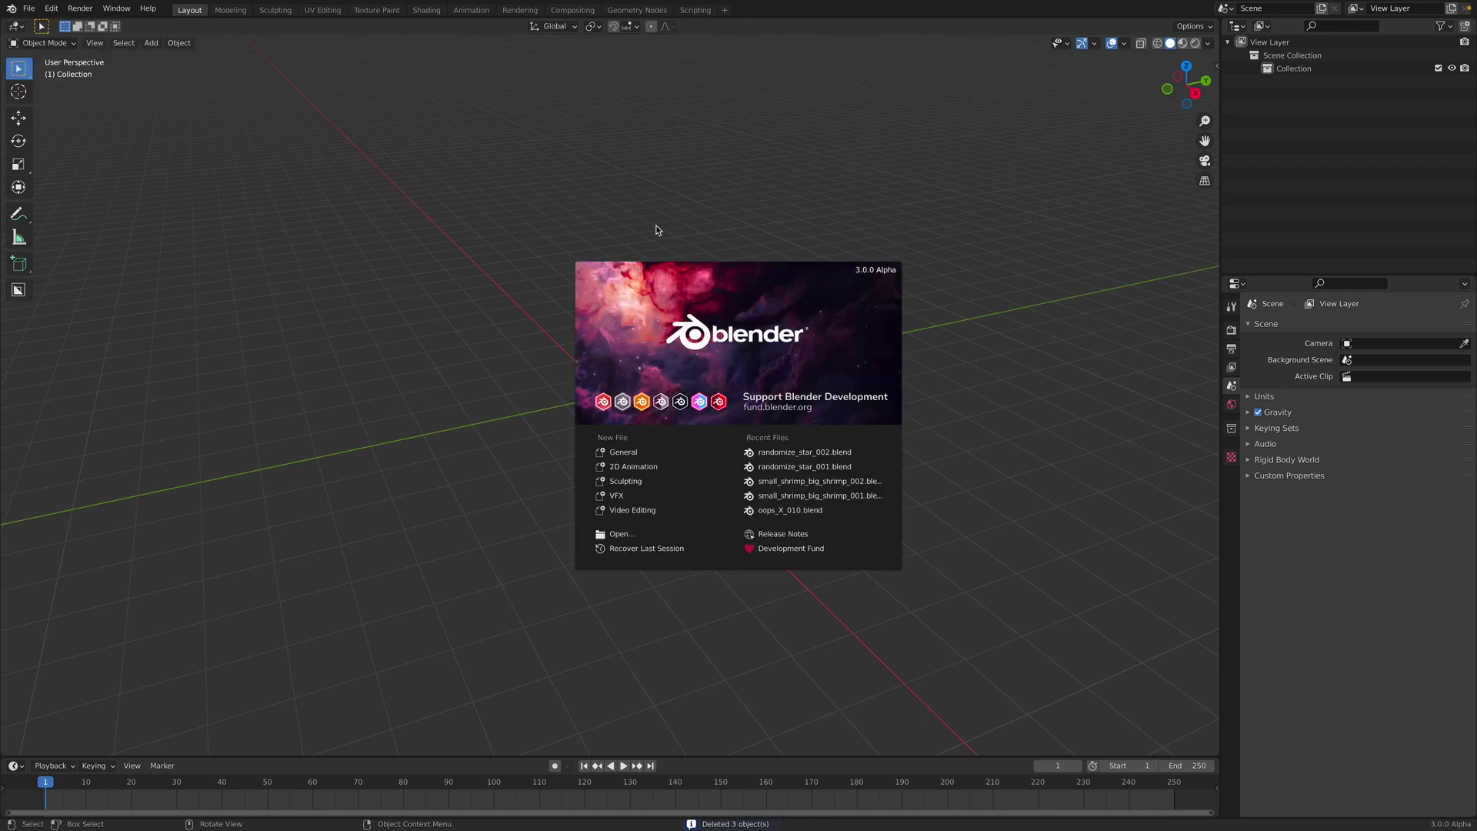
left_click(662, 231)
key("shift+a")
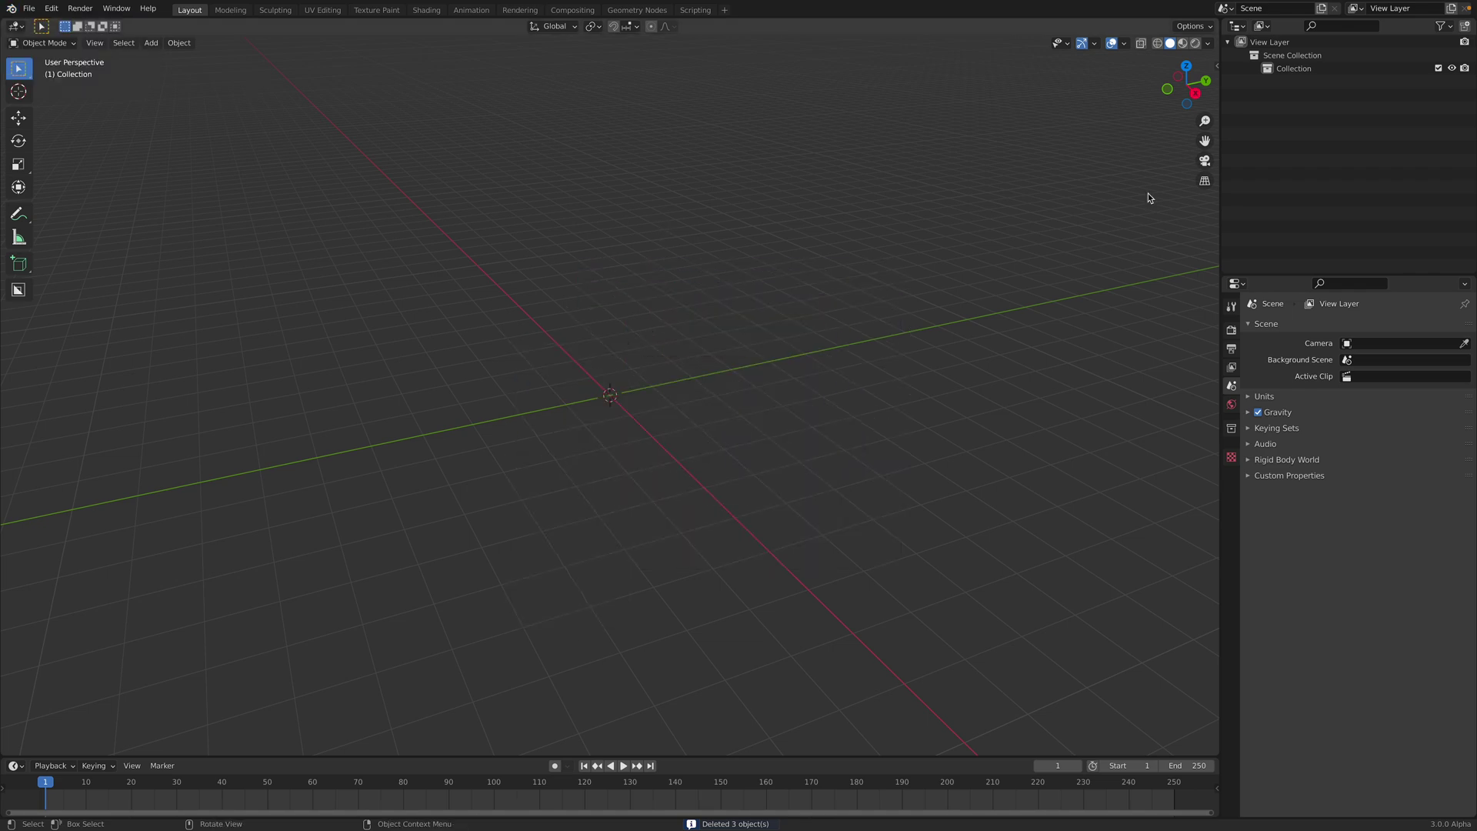
- Split the 3D viewport horizontally and turn the upper area into a Geometry Node Editor
left_click_drag(1217, 20, 1215, 131)
left_click(1208, 403)
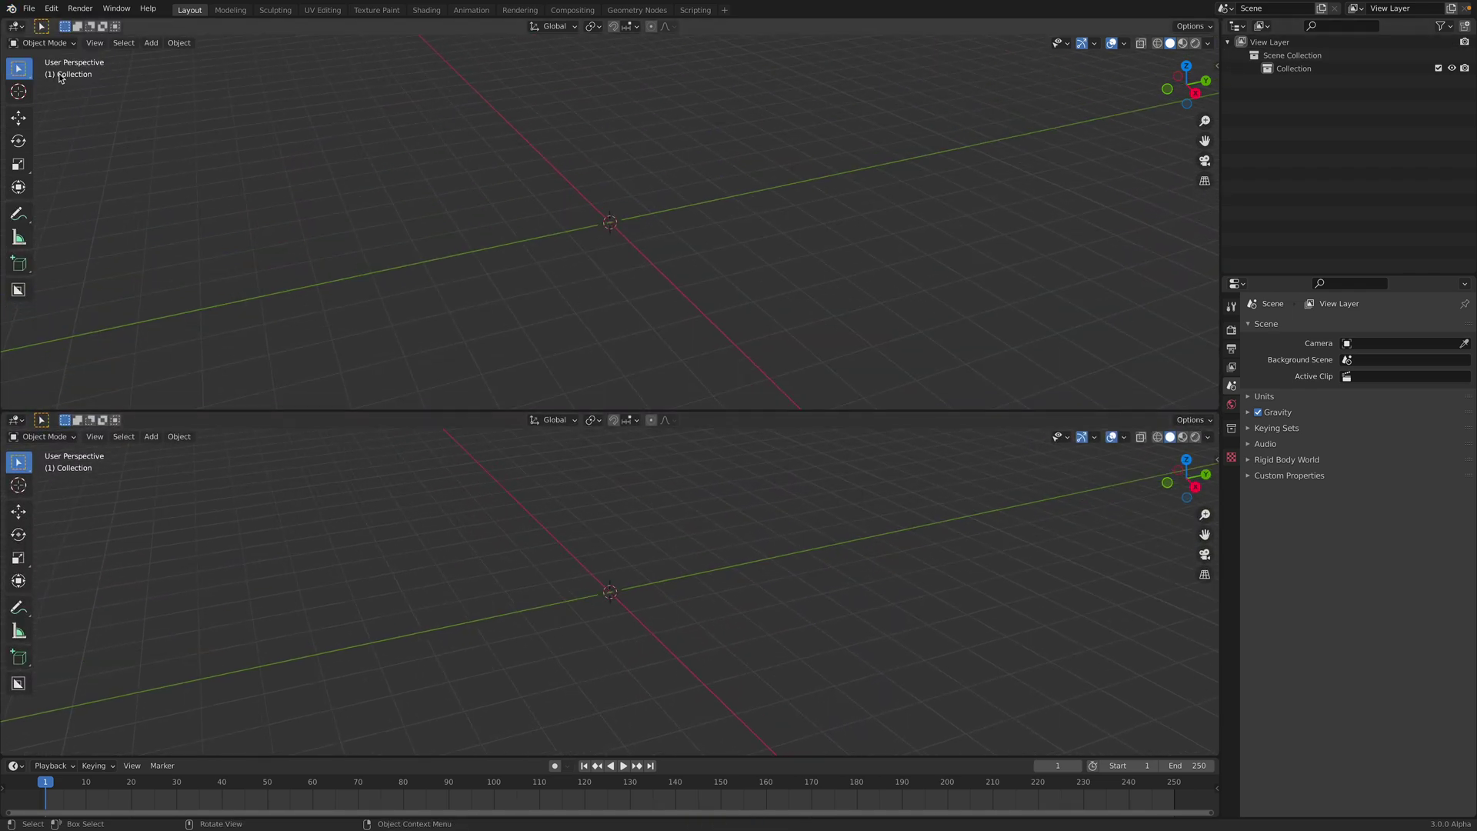
left_click(15, 26)
left_click(59, 150)
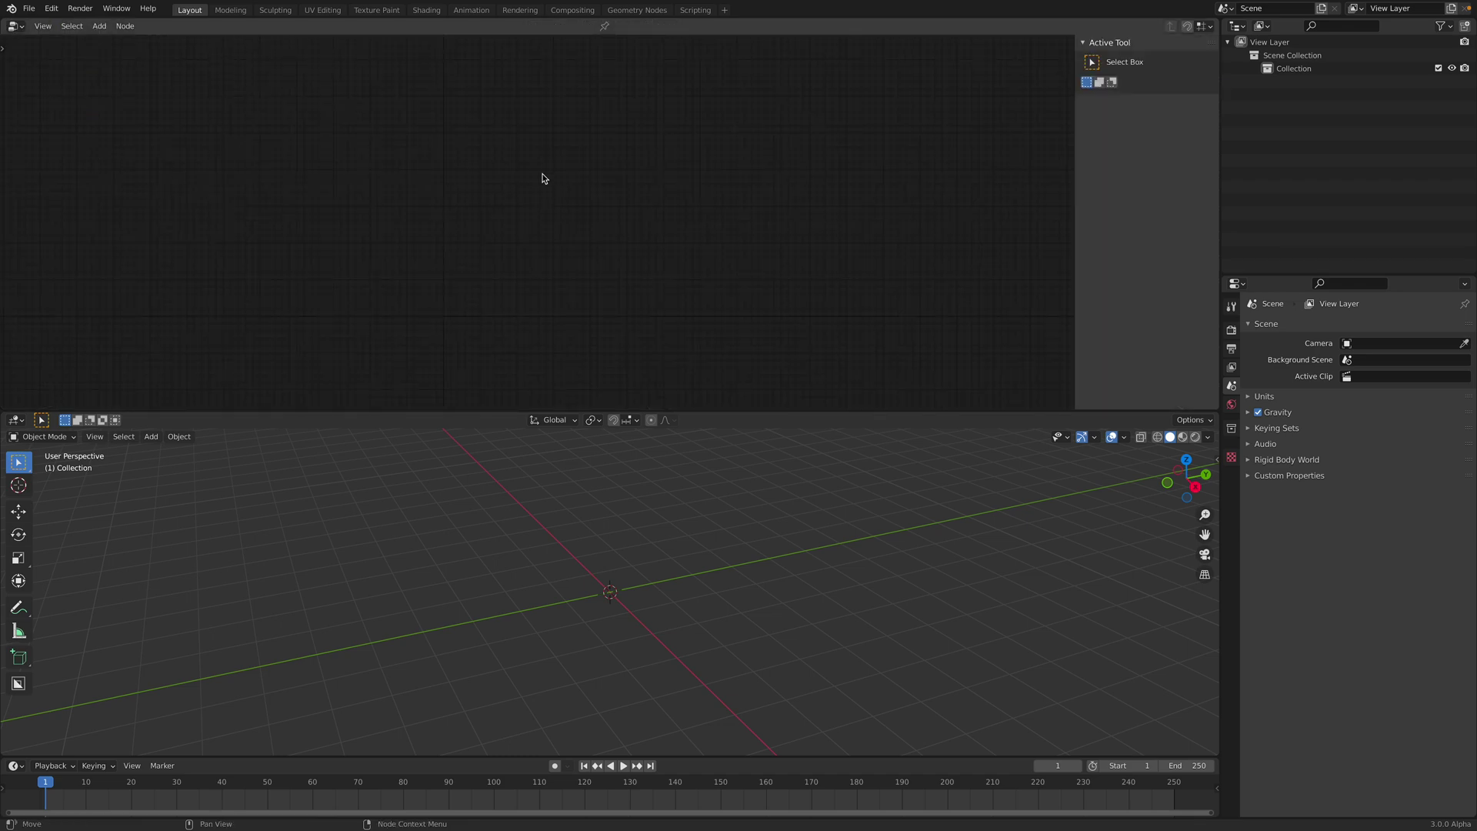
- Add a mesh cube at the origin and delete all its vertices in Edit Mode, returning to Object Mode
key("shift+a")
mouse_move(591, 515)
left_click(645, 529)
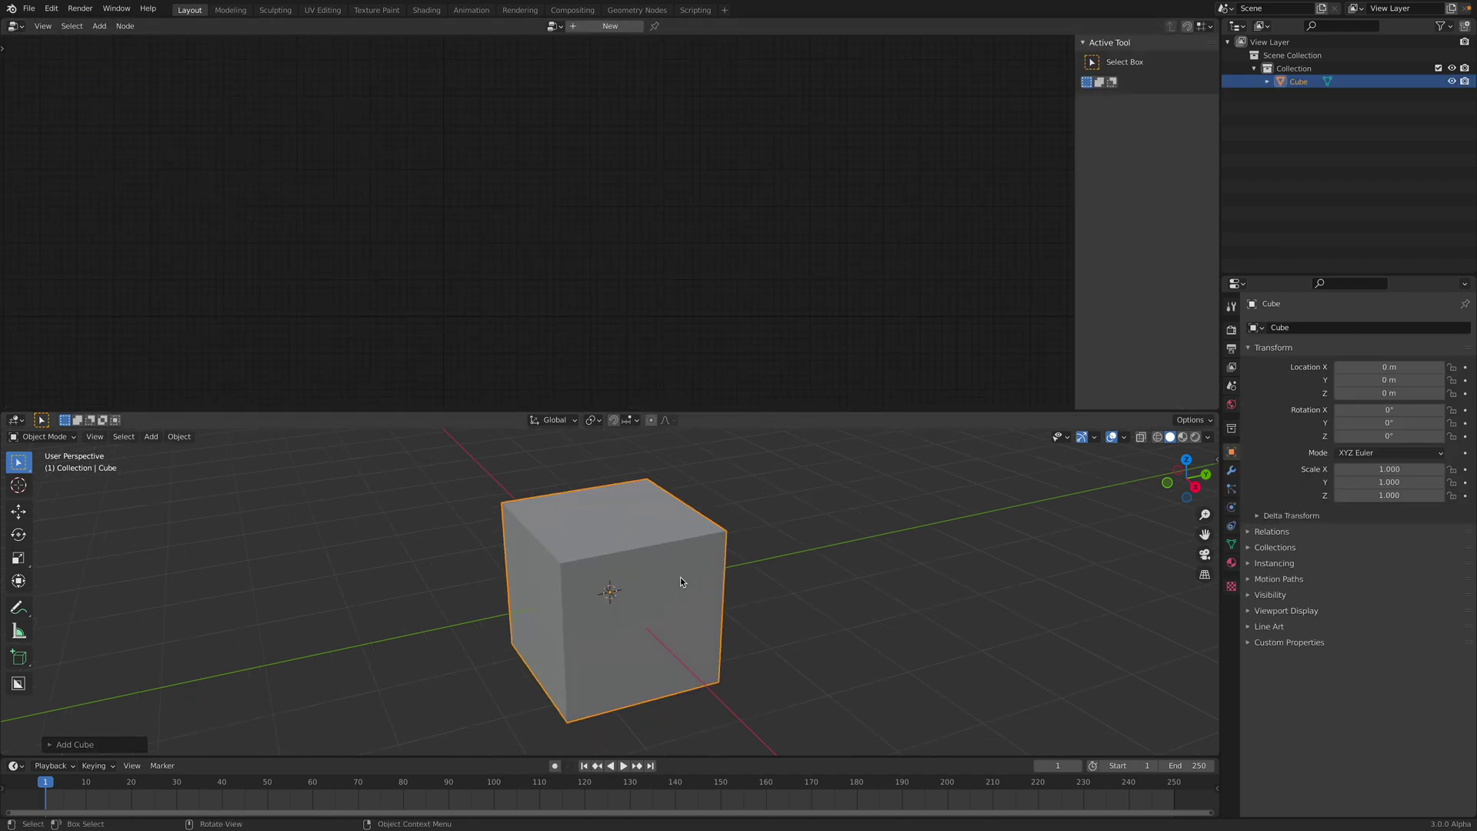
key("Tab")
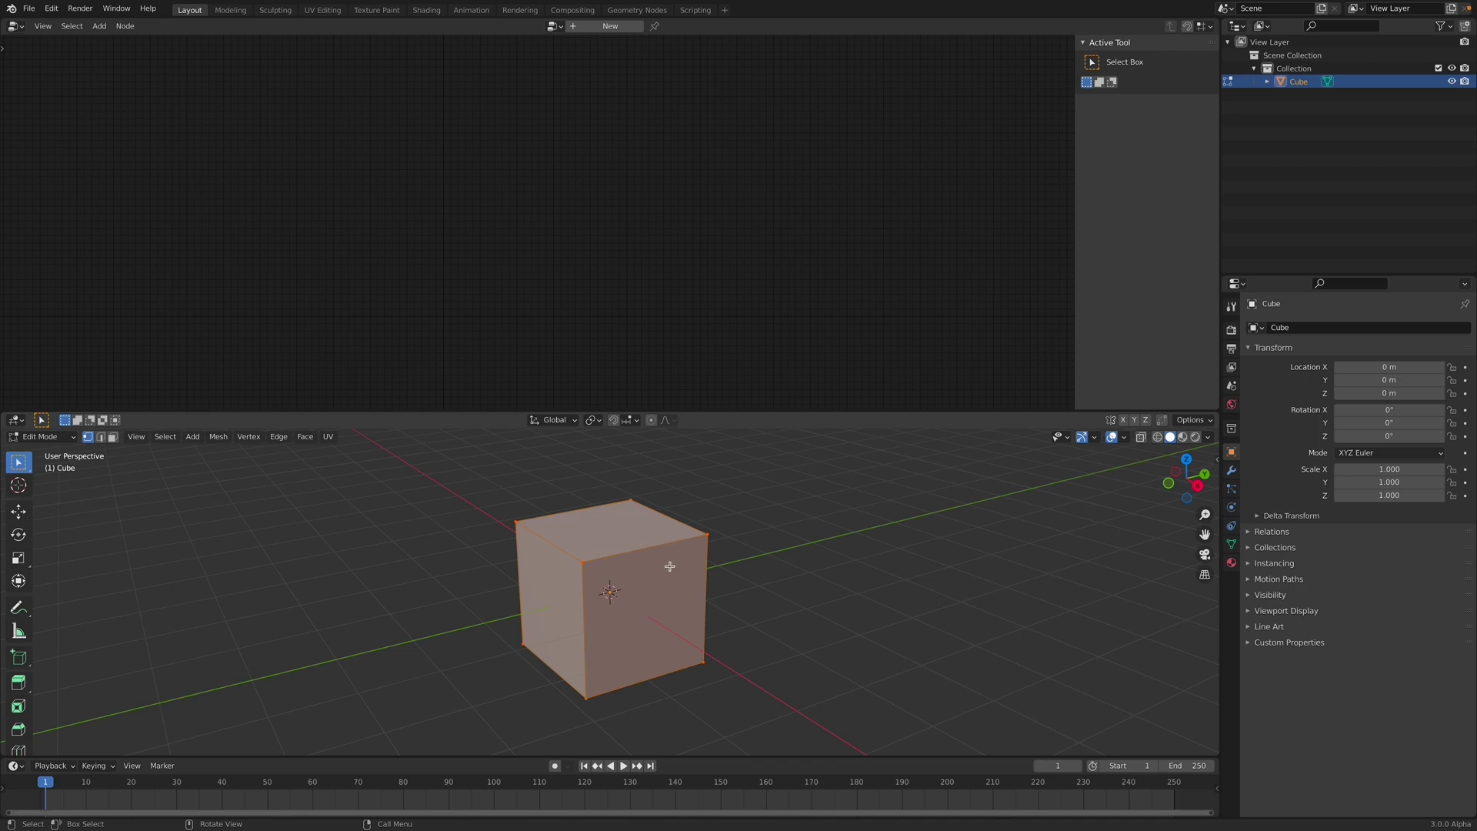
key("x")
left_click(671, 569)
key("Tab")
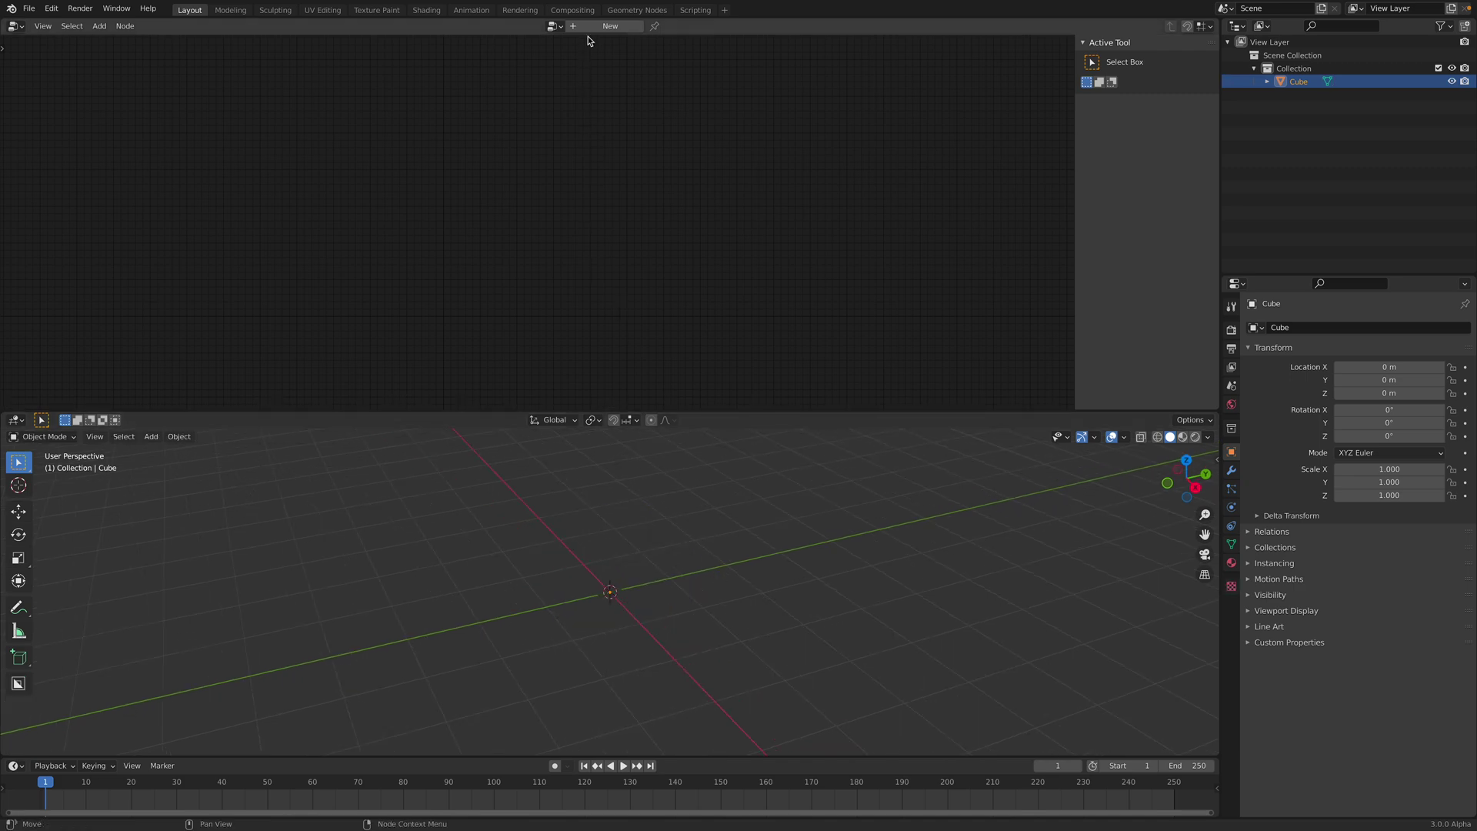
- Create a new geometry node tree for the emptied cube object and add a Bezier Segment node
left_click(590, 28)
key("shift+a")
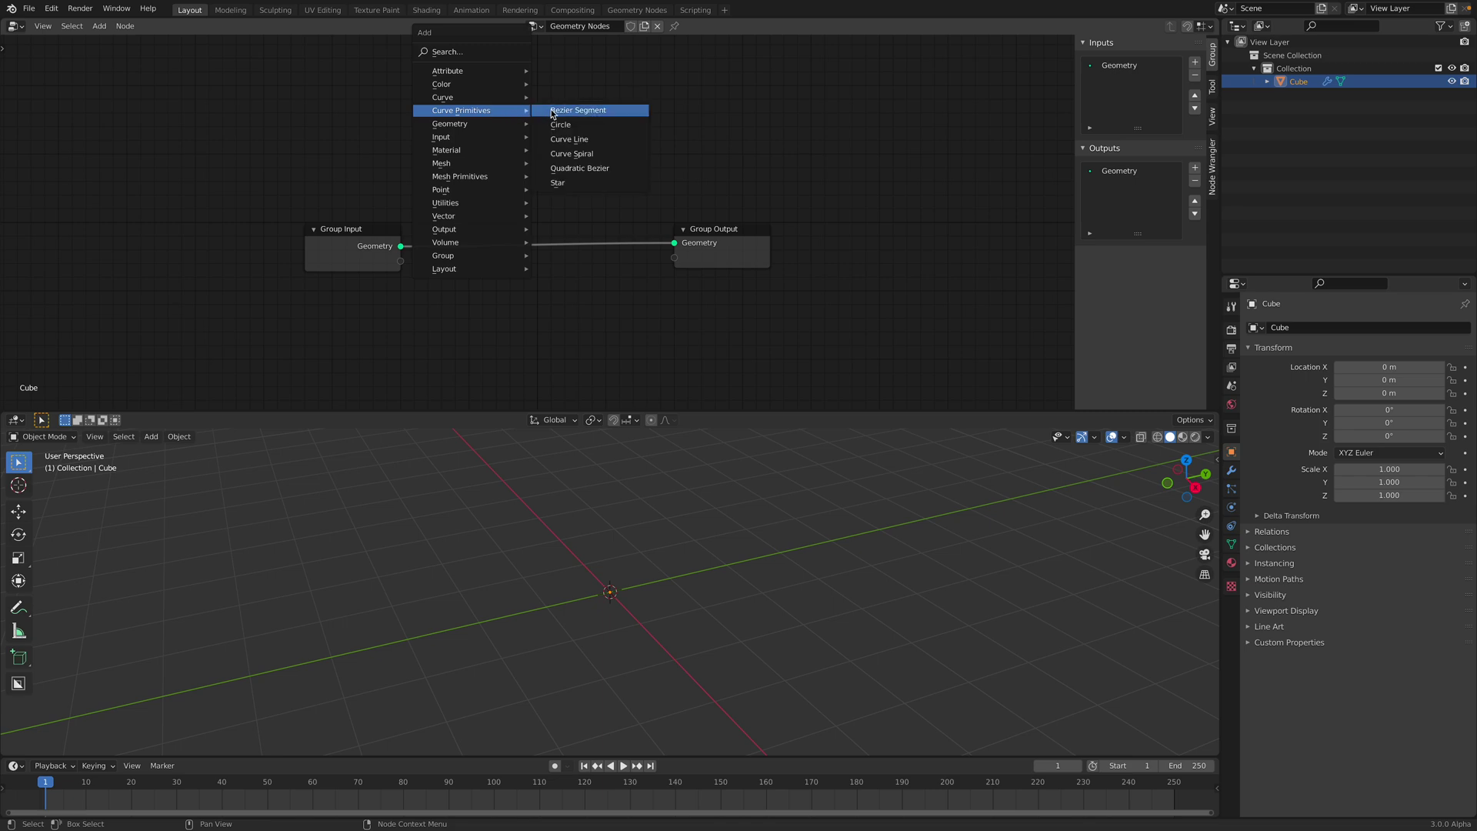
left_click(598, 116)
left_click(537, 283)
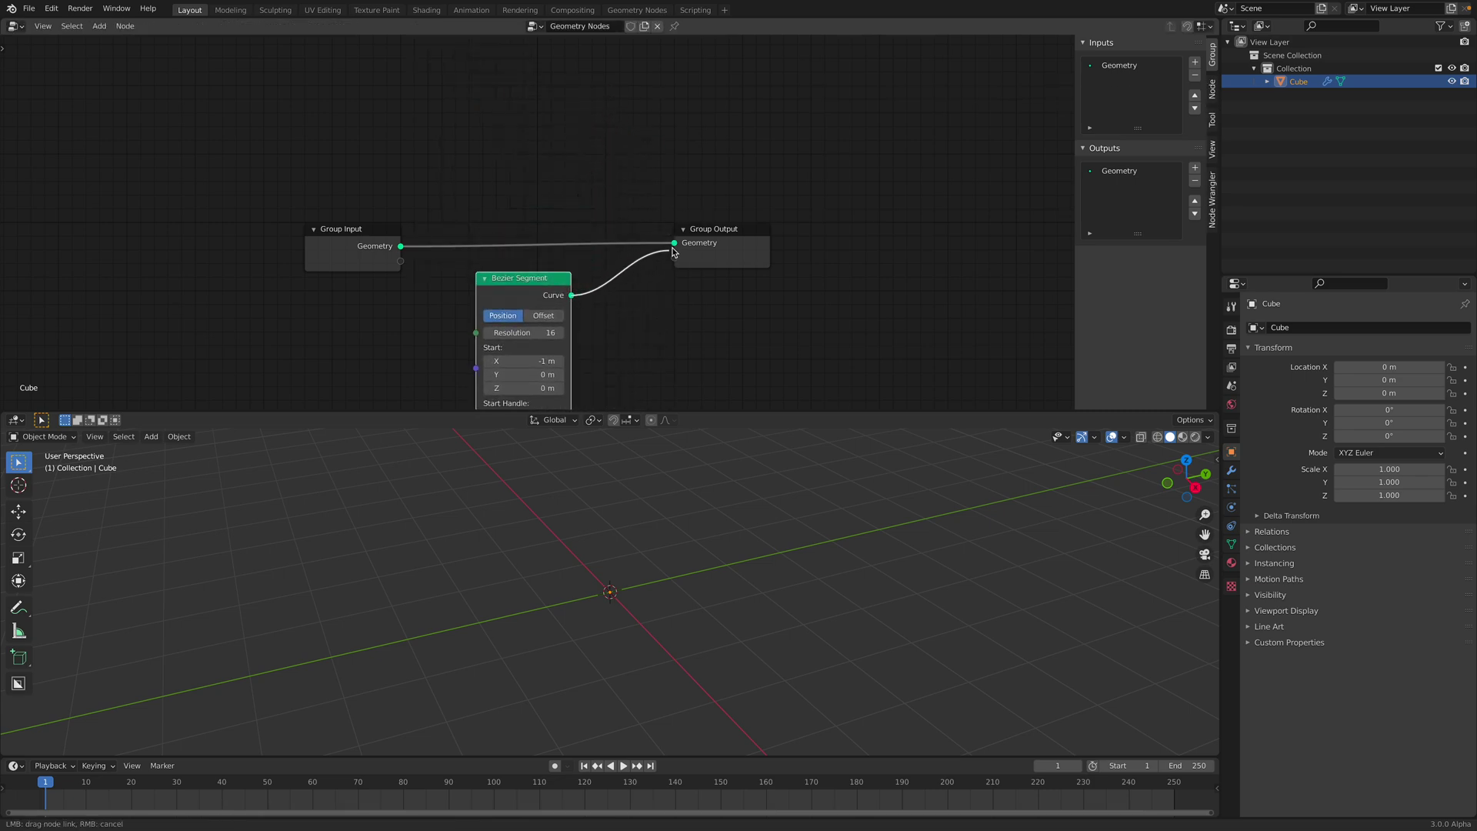
- Connect the Bezier Segment's Curve output to the Group Output geometry and place the node between Group Input and Group Output
left_click_drag(673, 249, 671, 247)
left_click_drag(526, 279, 540, 192)
middle_click_drag(603, 594, 700, 587)
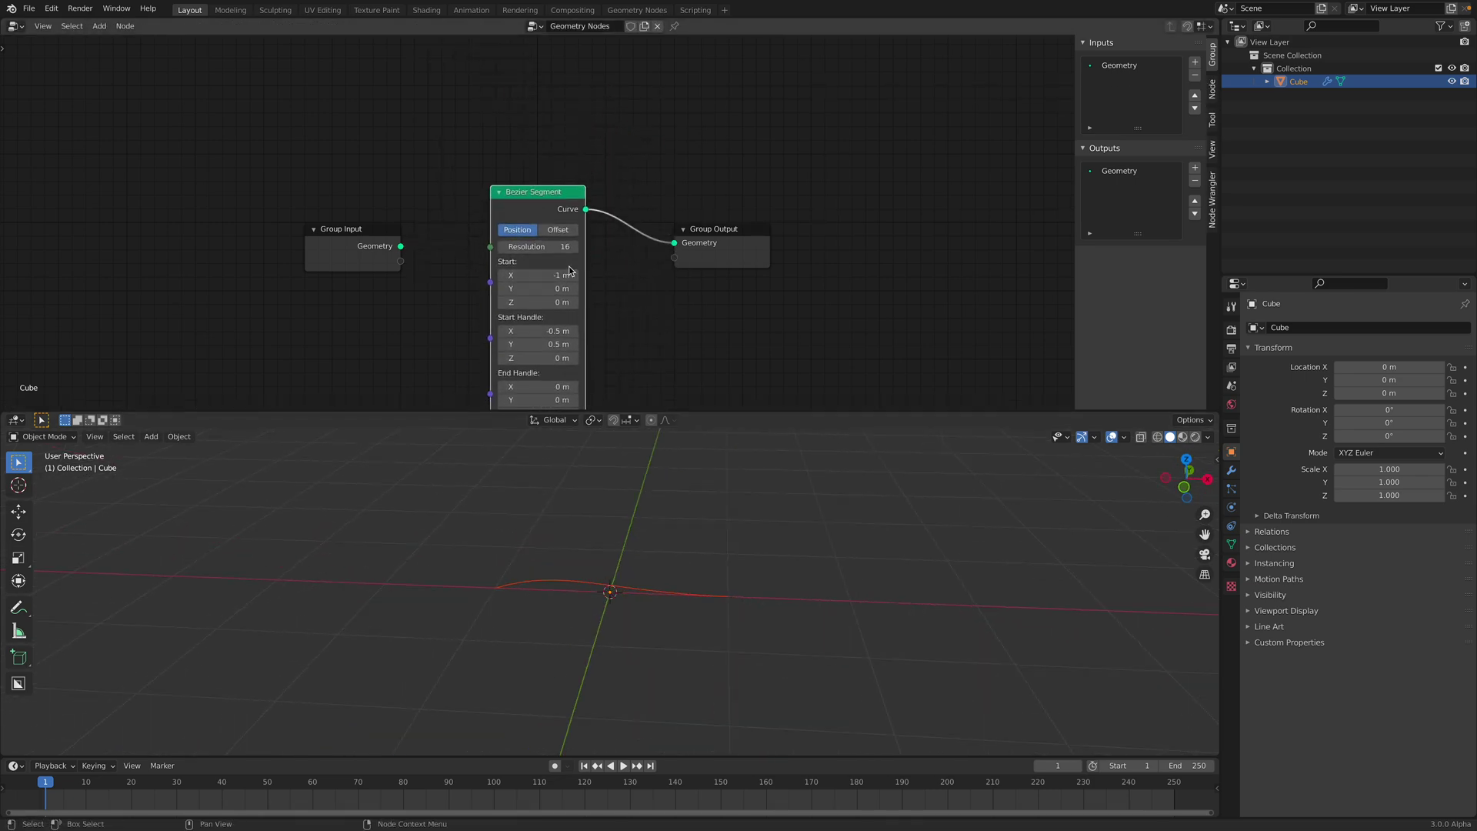
- Set the Bezier Segment's Start to X -0.78 m, Y 0.2 m, Z -0.12 m and its End X to 1.2 m
middle_click_drag(634, 307, 598, 228)
scroll(598, 228, "down", 1)
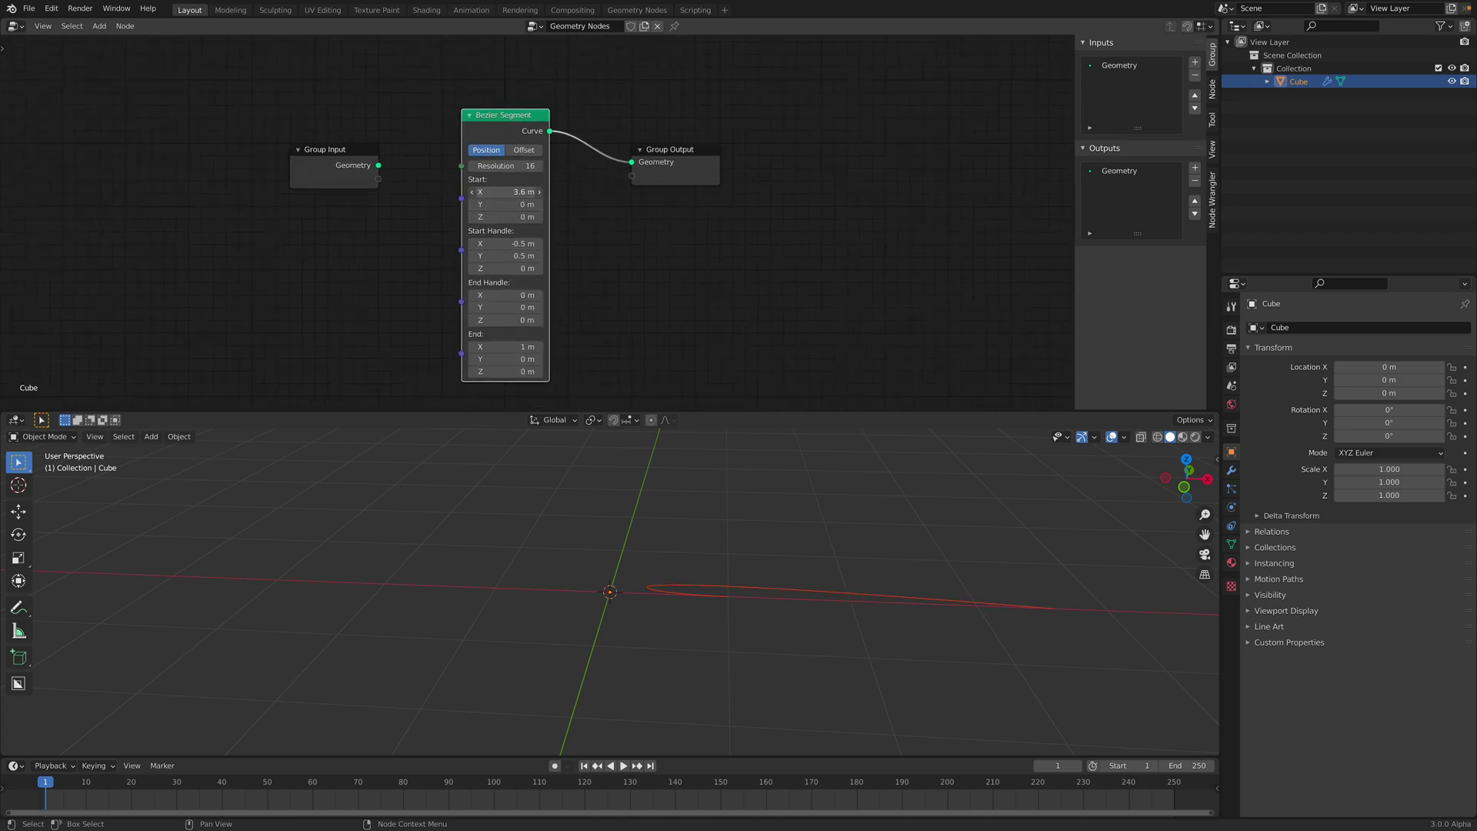
mouse_move(509, 204)
left_mouse_down()
mouse_move(591, 204)
mouse_move(525, 204)
left_mouse_up()
left_click_drag(509, 216, 544, 217)
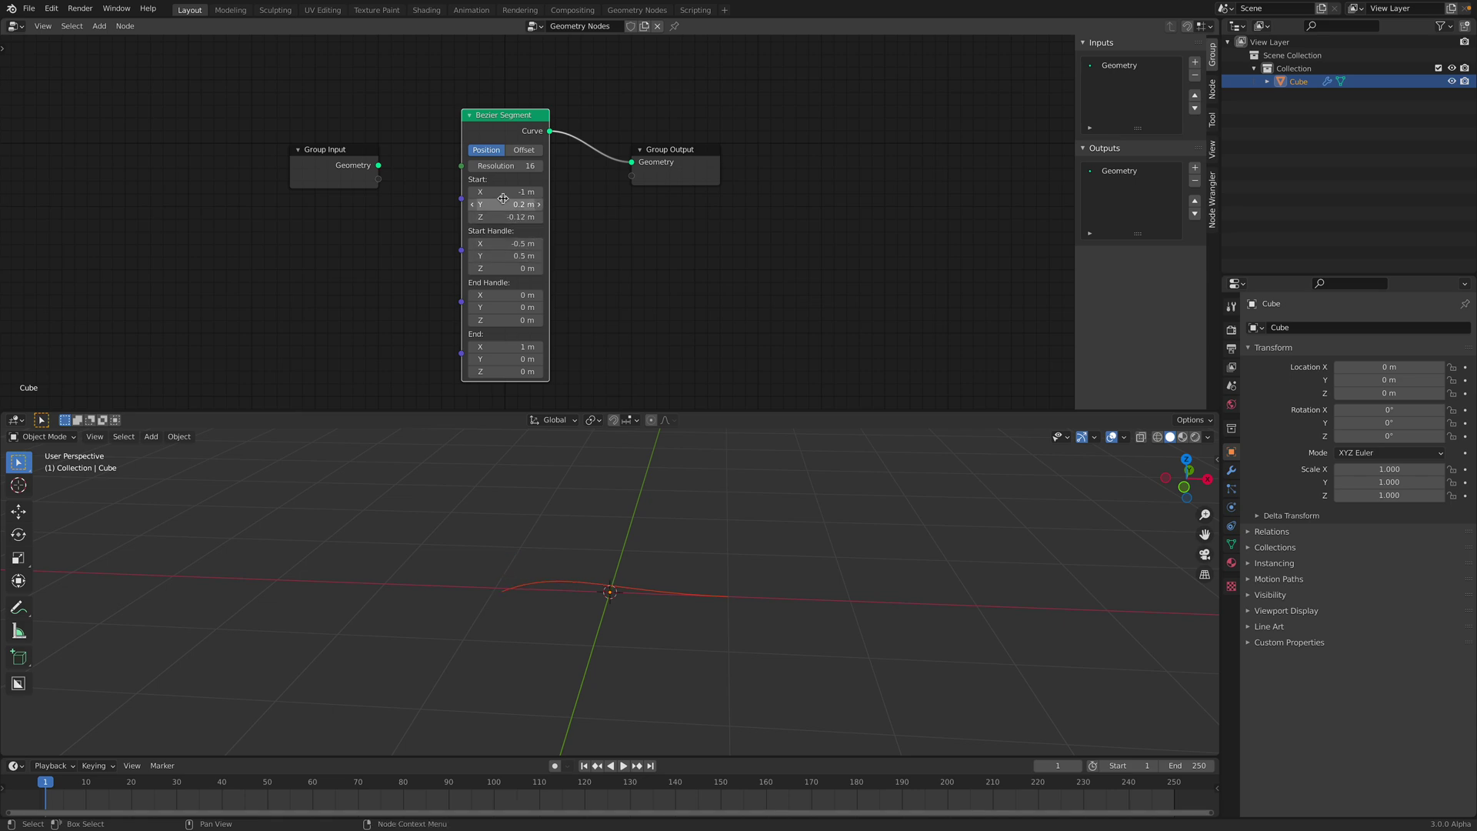
scroll(562, 281, "up", 1)
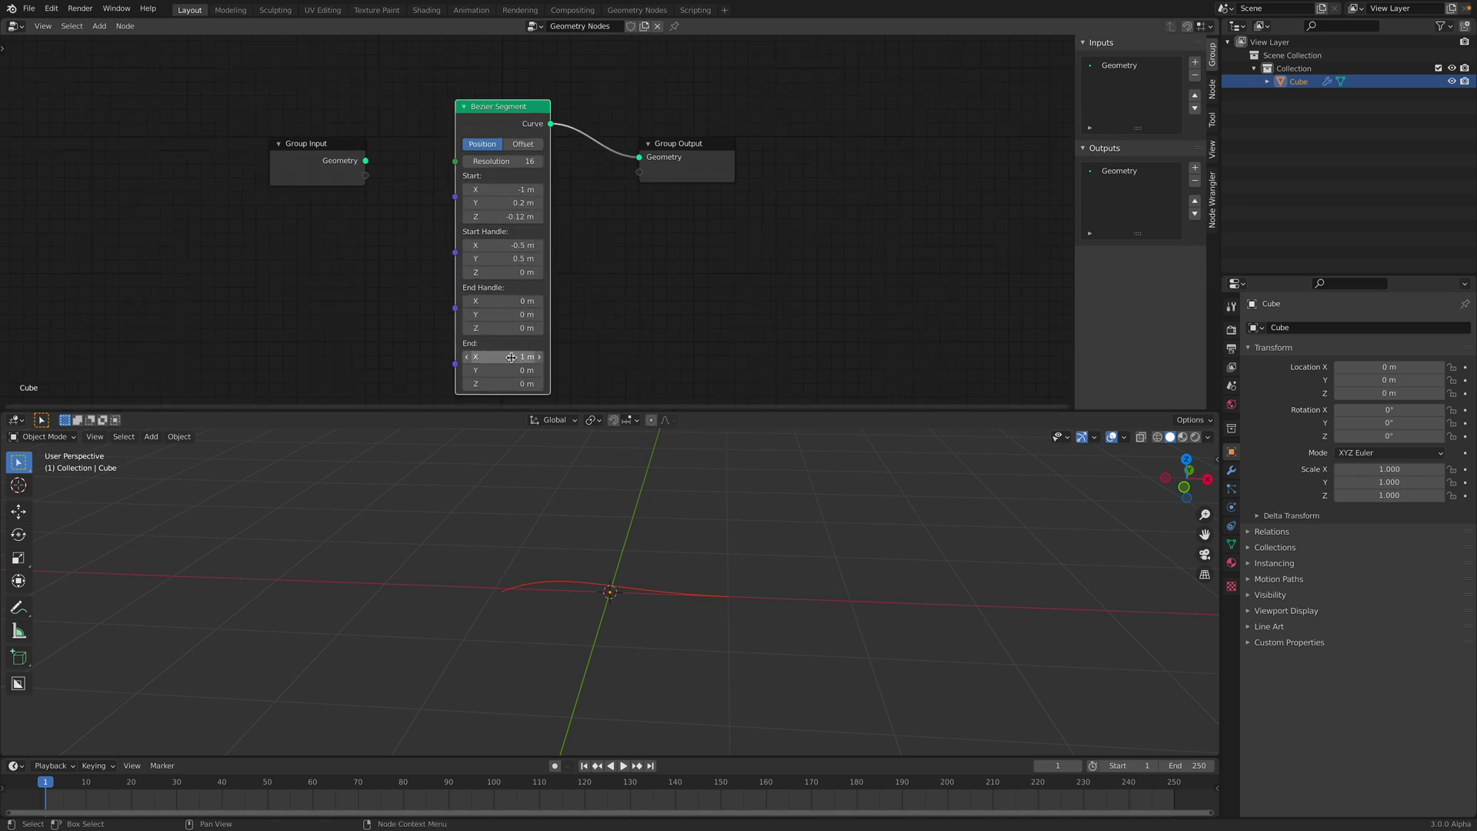
left_click_drag(503, 356, 506, 357)
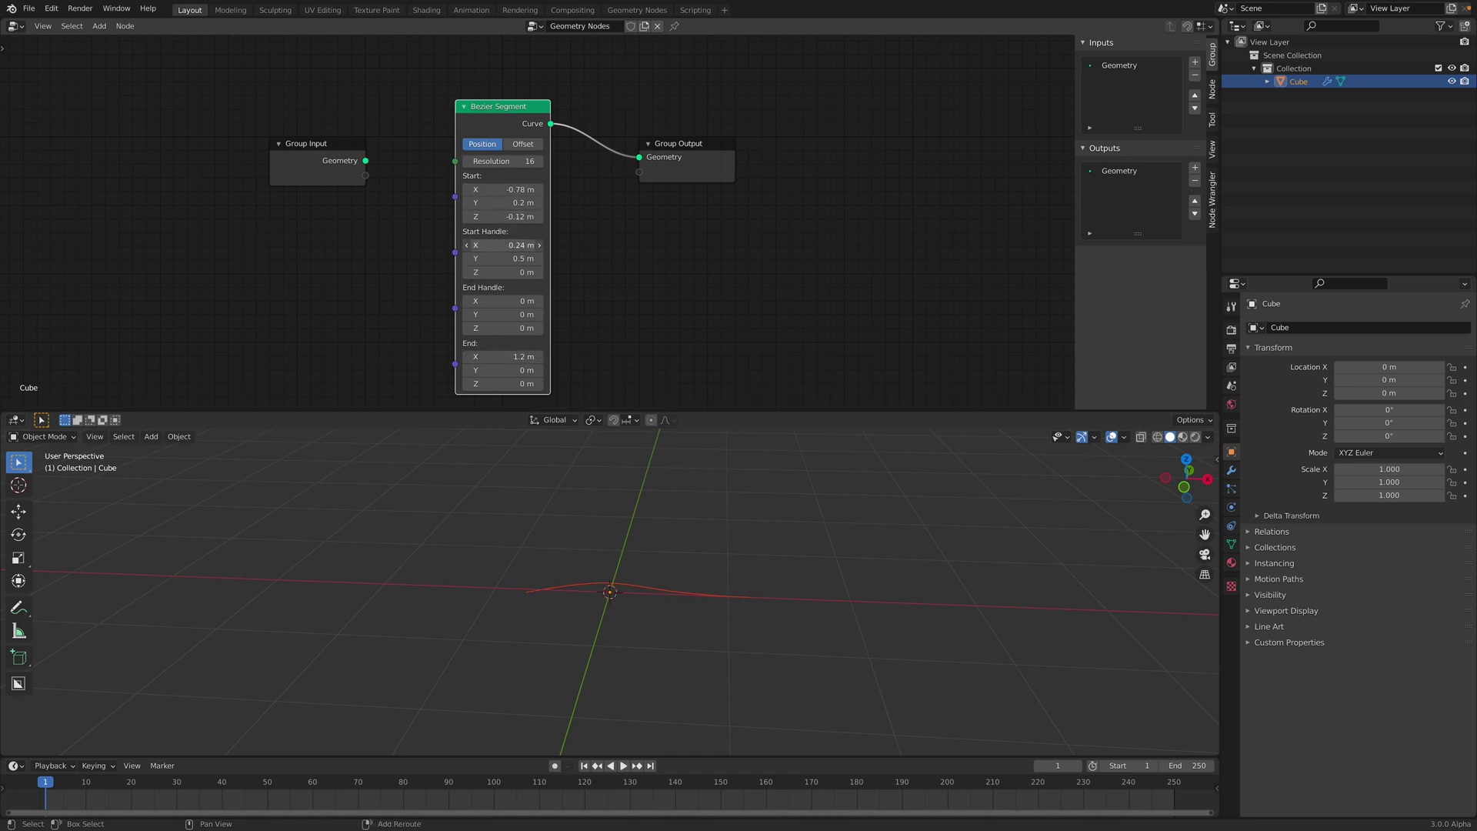
- Set the Start Handle to X -0.38 m, Y 2.52 m, Z 0.1 m and the End Handle to X 1 m, Y 0.84 m
left_click_drag(504, 258, 518, 269)
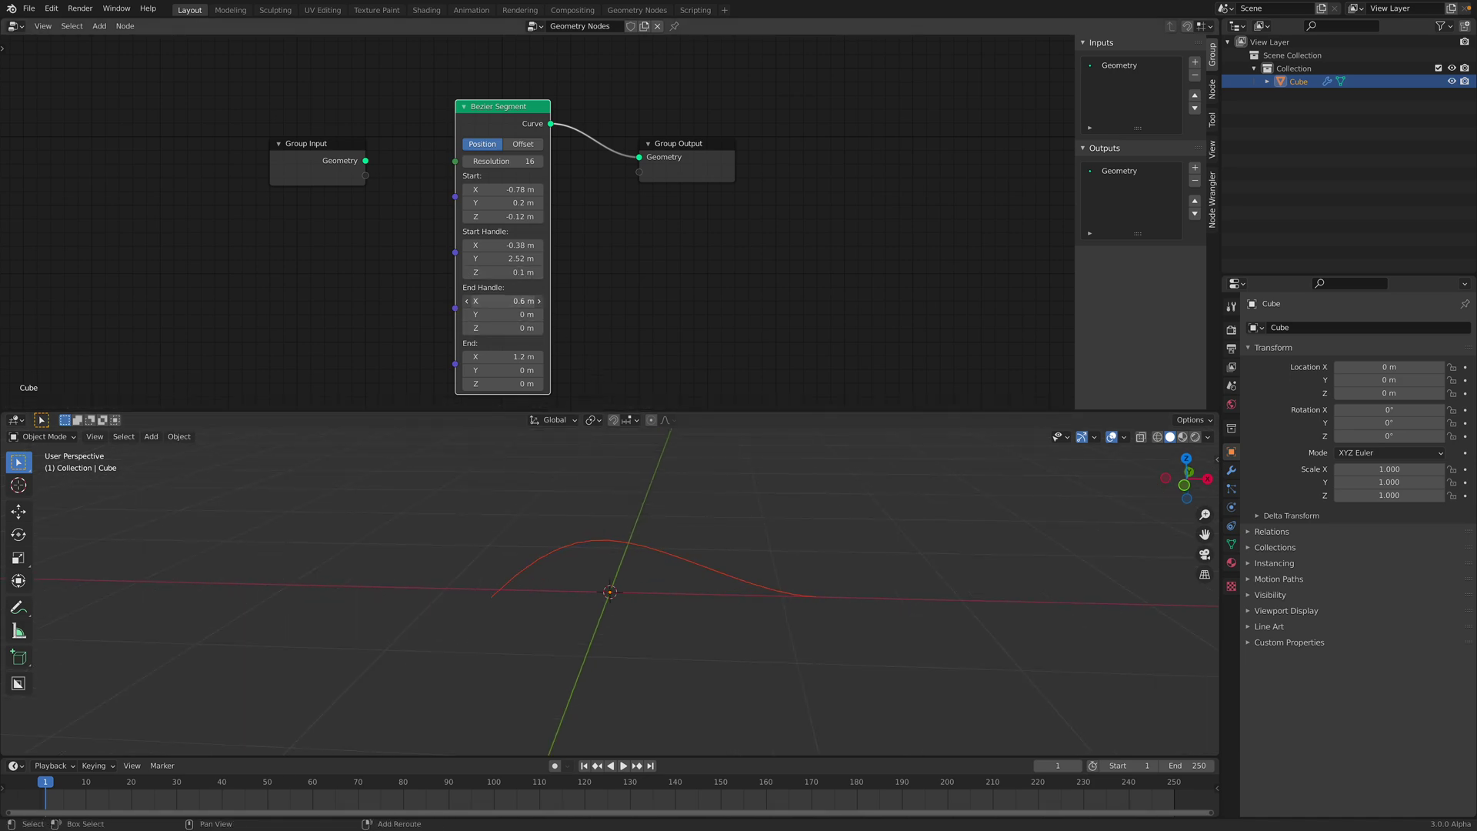
left_click_drag(504, 314, 514, 314)
middle_click_drag(734, 598, 686, 623)
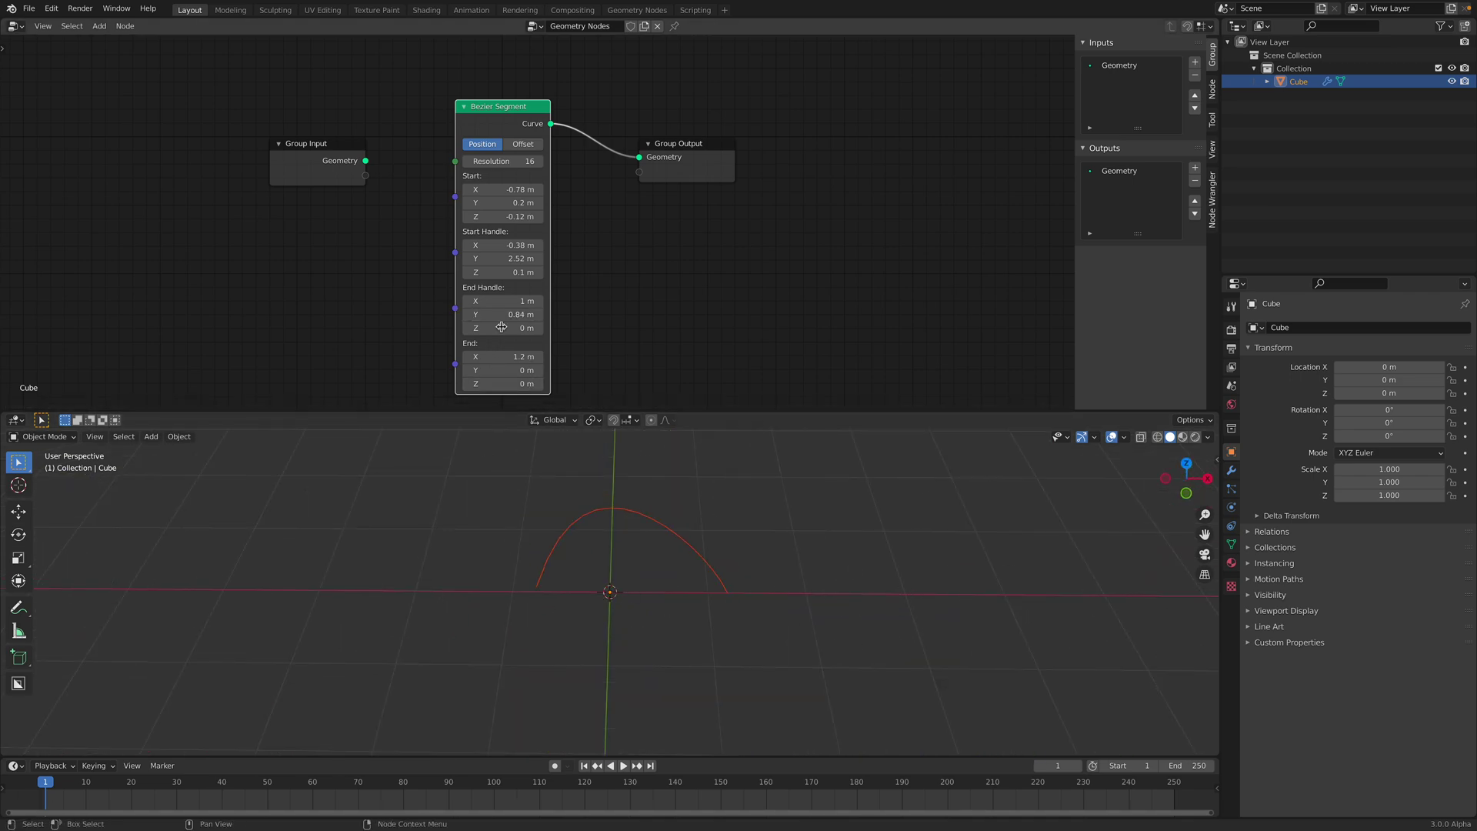
- Refine the curve handles to Start Handle X -0.44 m and End Handle X 0.9 m, Y 0.78 m
left_click_drag(512, 301, 508, 301)
left_click_drag(511, 314, 497, 314)
left_click_drag(511, 245, 477, 245)
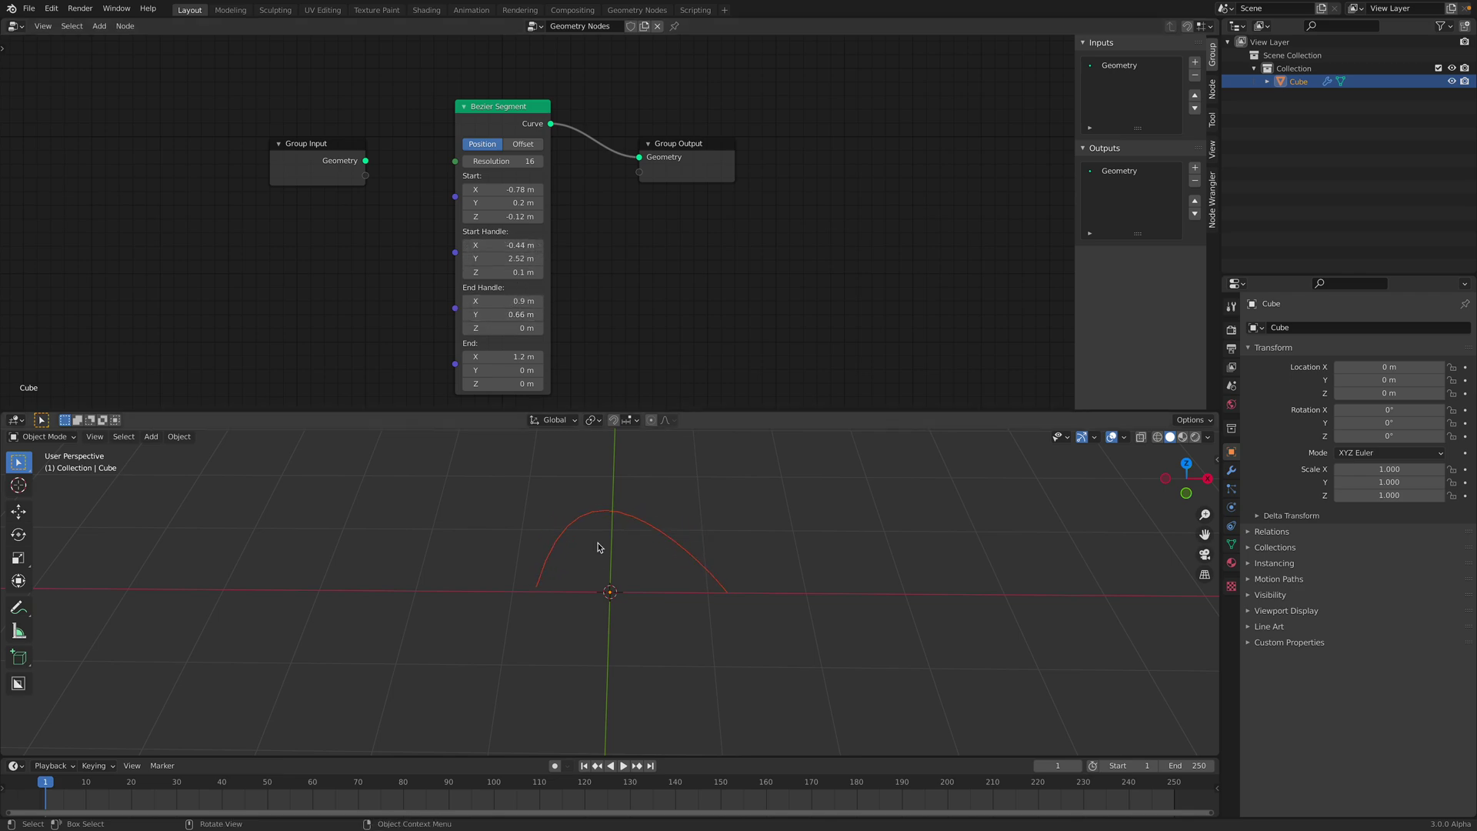
left_click_drag(511, 314, 520, 314)
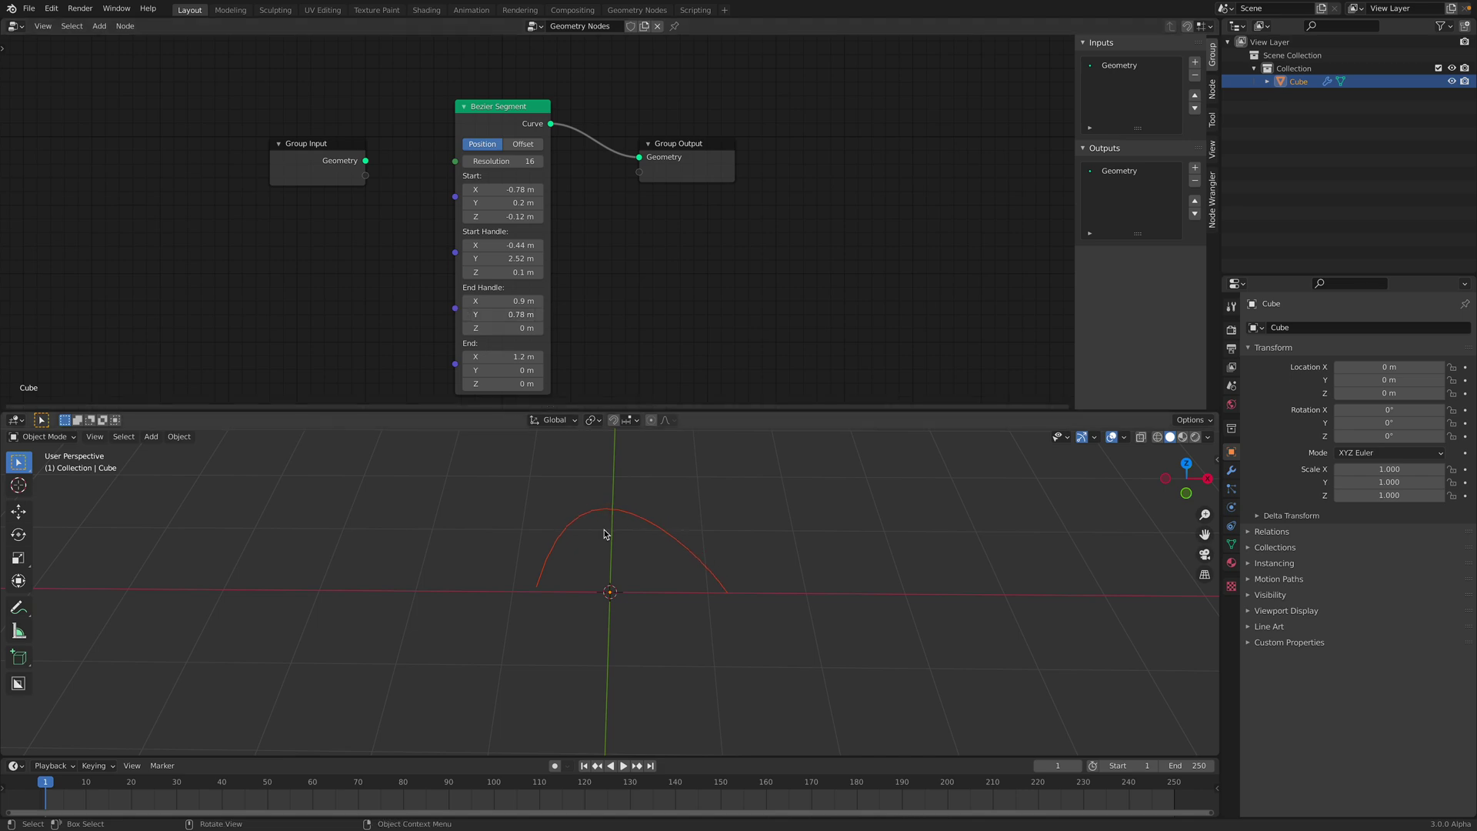
- Widen and tilt the curve by setting Start X to -1.84 m and End Z to -0.52 m
middle_click_drag(606, 531, 648, 533)
left_click_drag(503, 189, 473, 189)
mouse_move(493, 383)
left_mouse_down()
mouse_move(515, 384)
mouse_move(472, 383)
left_mouse_up()
- Move the Group Output node farther from the Bezier Segment and add a Circle curve primitive node in the free space
left_click_drag(681, 160, 832, 176)
middle_click_drag(723, 205, 637, 195)
key("shift+a")
mouse_move(628, 202)
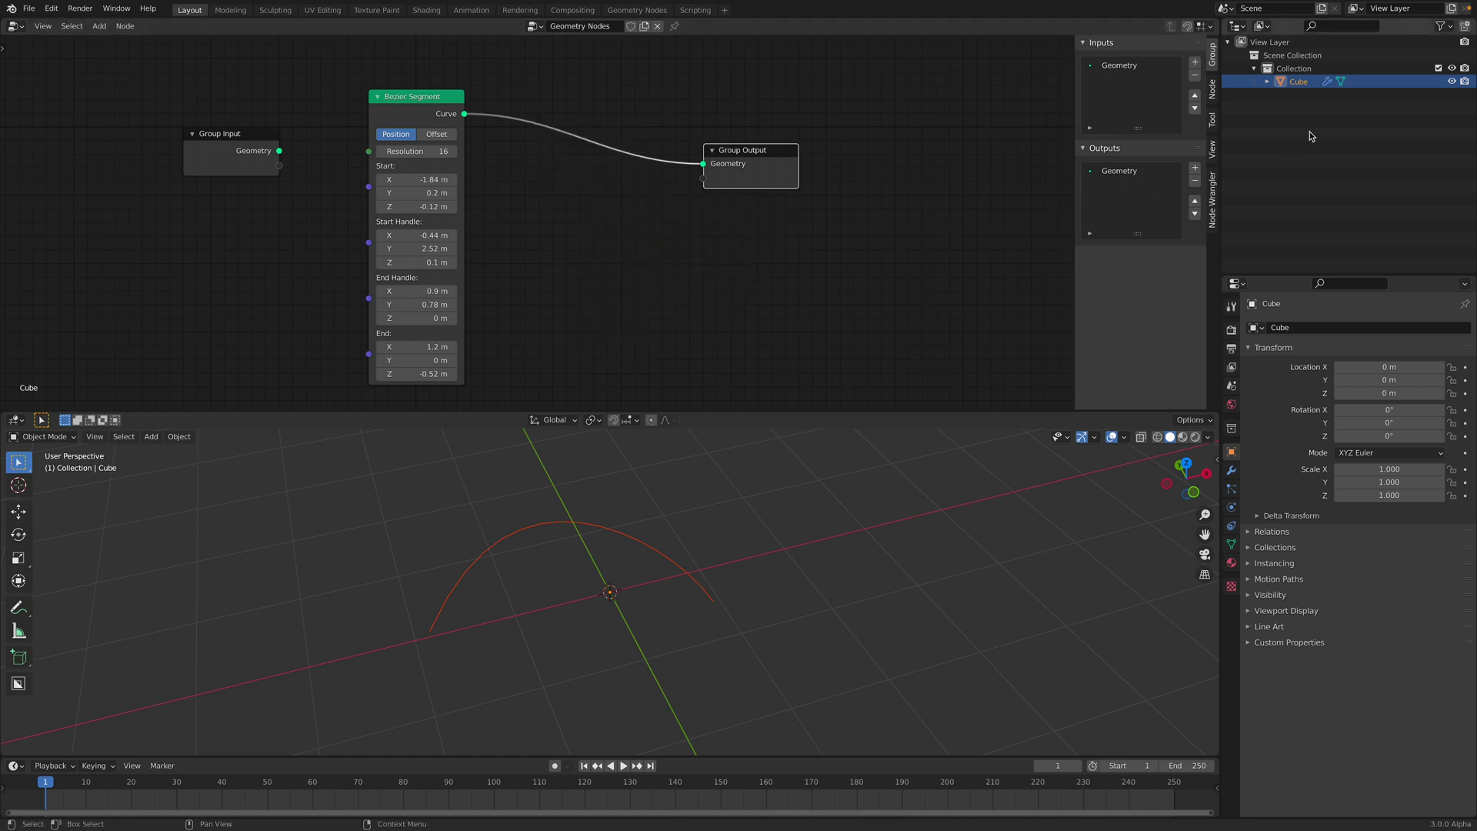
middle_click_drag(764, 247, 765, 224)
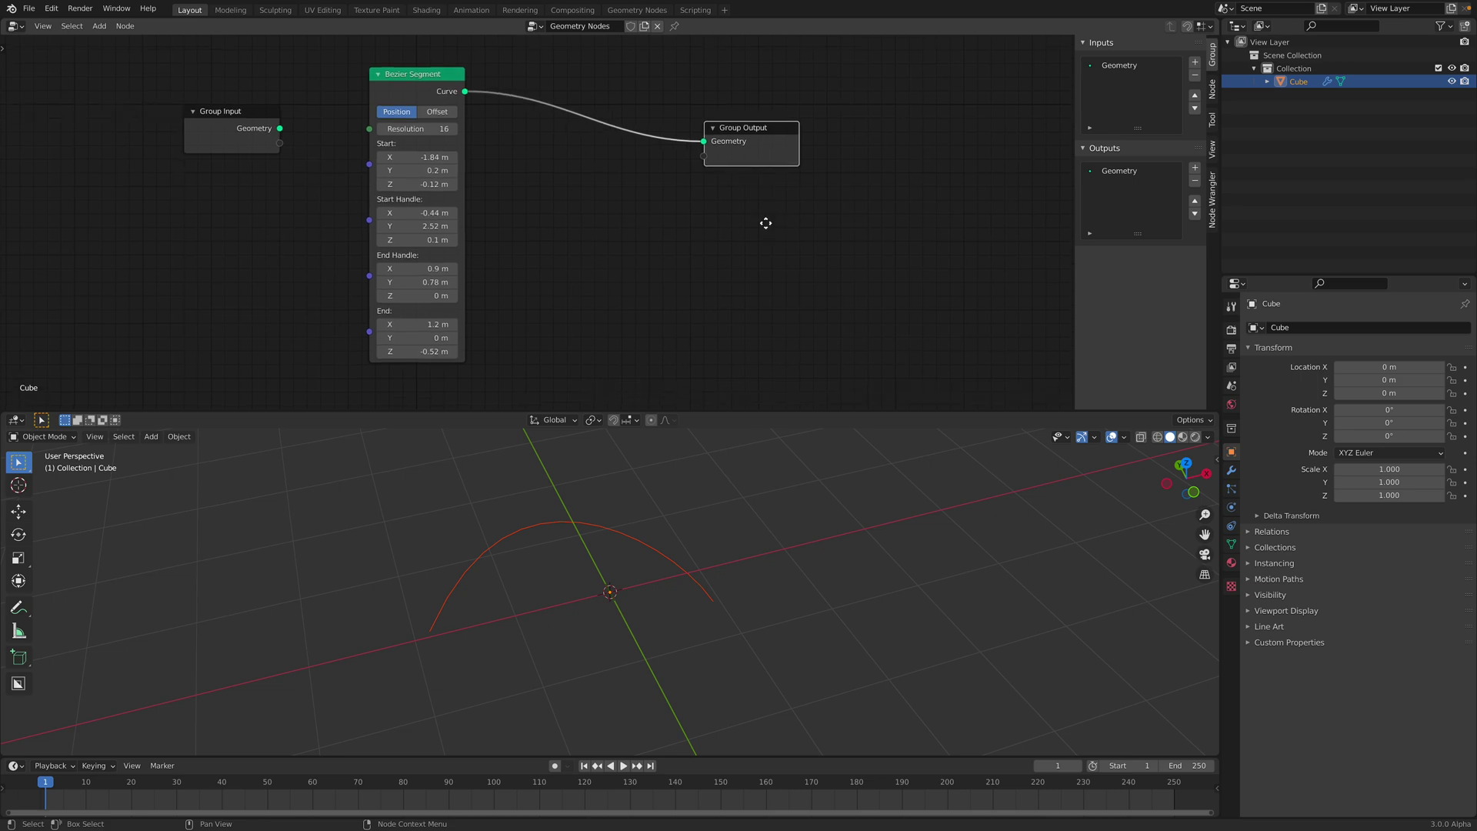
left_click_drag(796, 130, 889, 137)
key("shift+a")
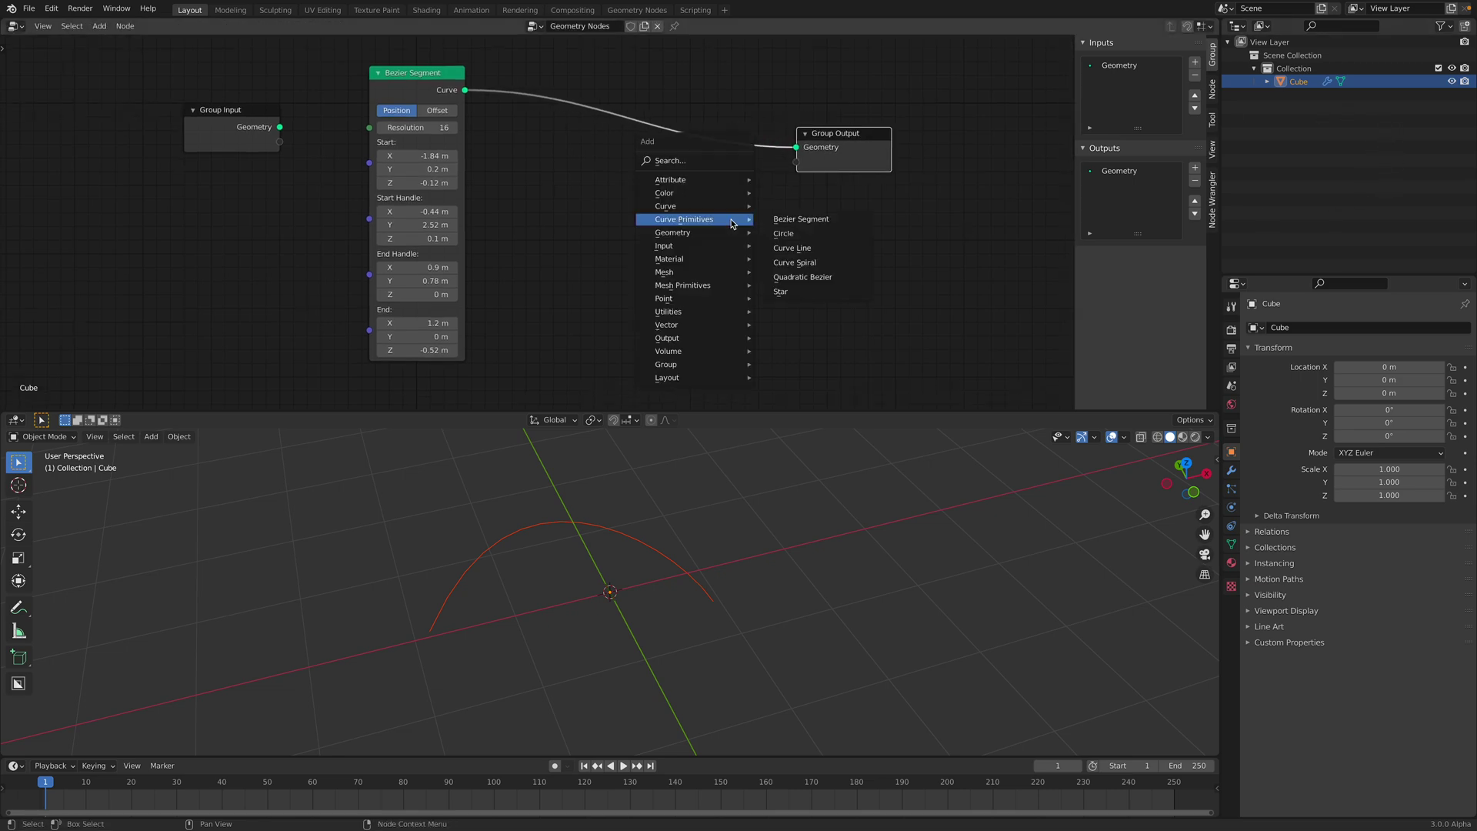
left_click(767, 232)
left_click(538, 223)
- Make more room before the Group Output node and add a Curve to Mesh node
left_click_drag(850, 140, 917, 118)
middle_click_drag(751, 184, 683, 196)
key("shift+a")
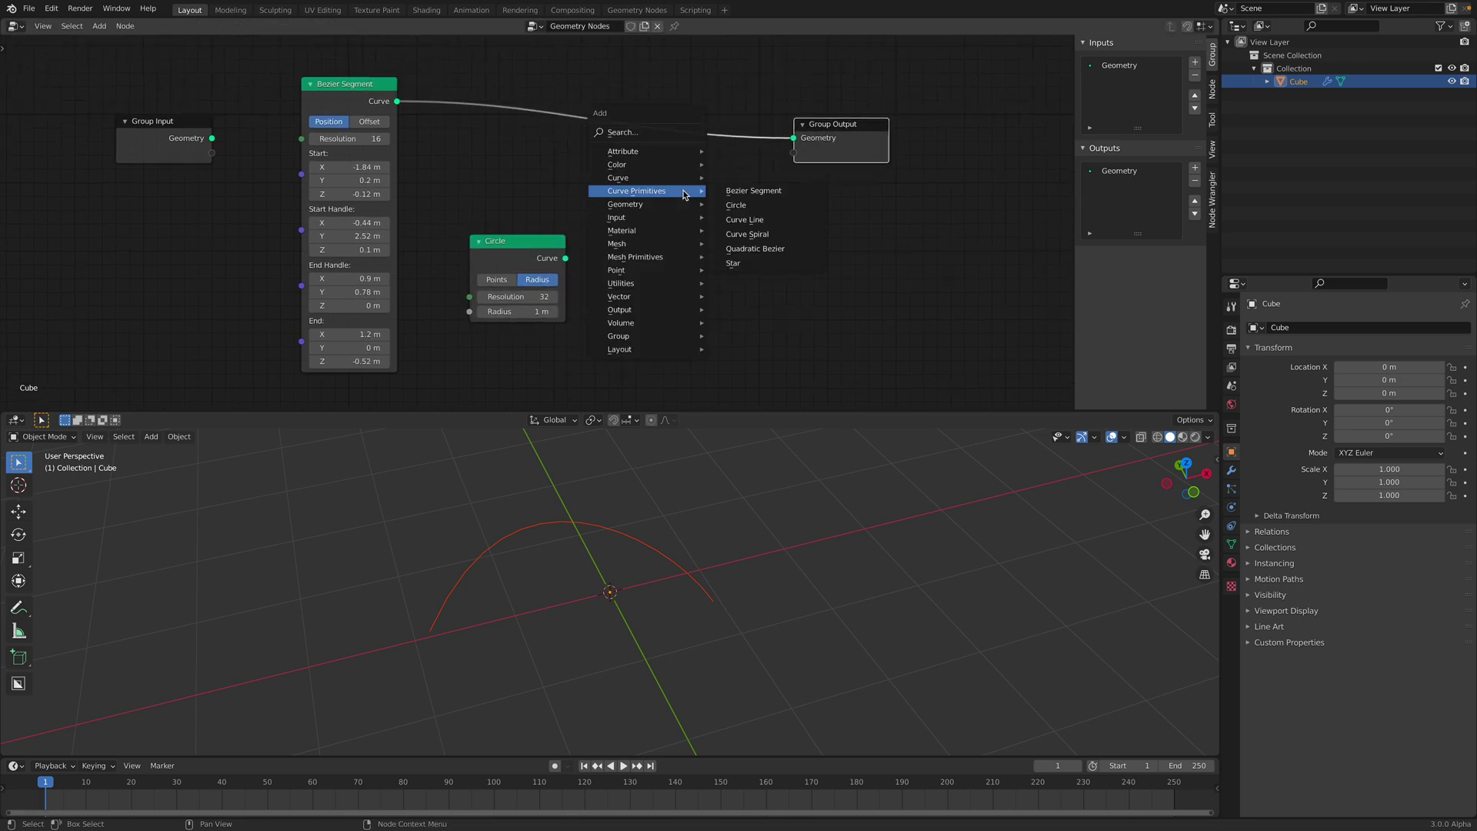
mouse_move(685, 208)
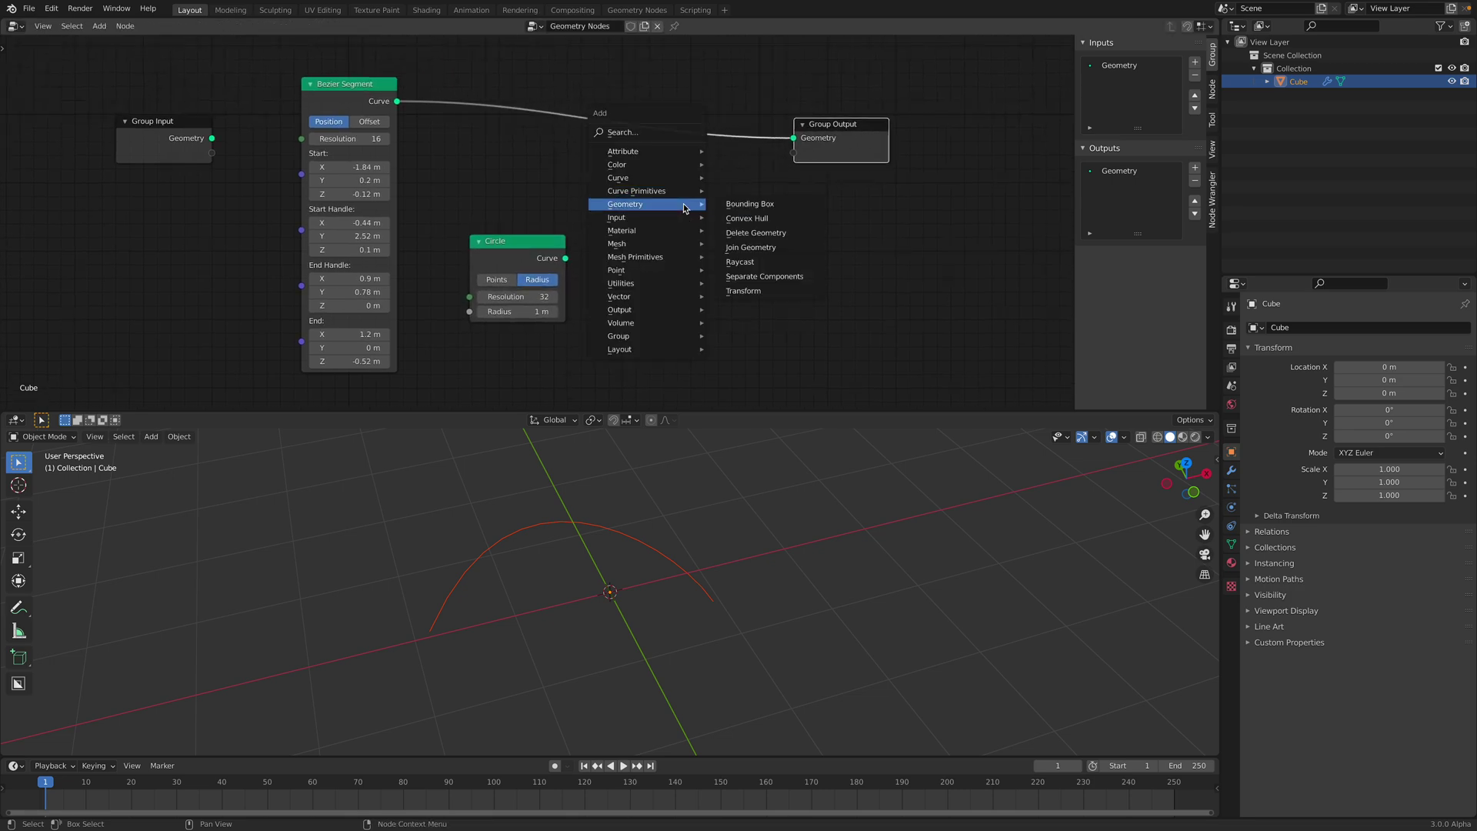
left_click(672, 132)
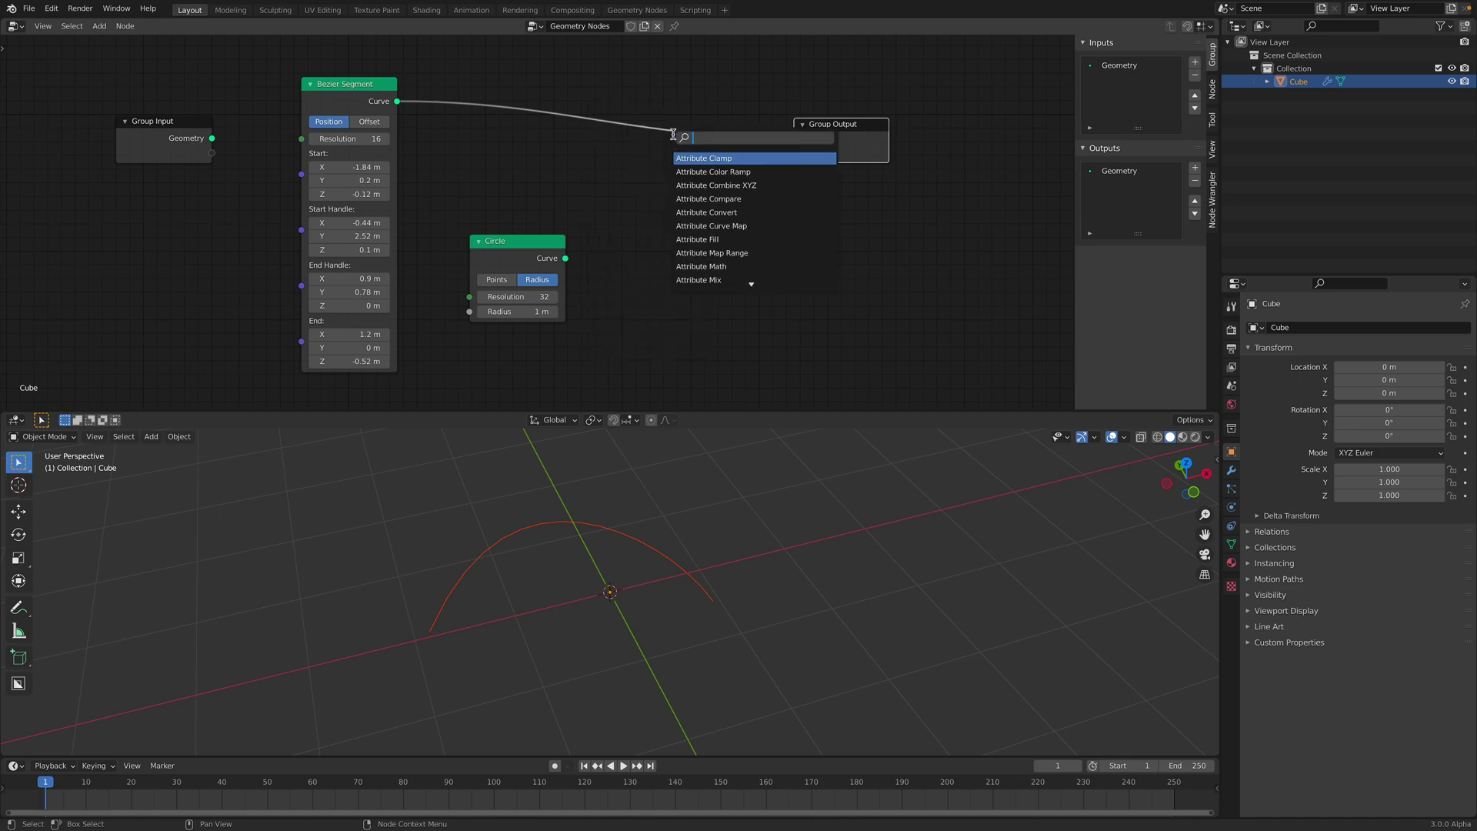
type("c")
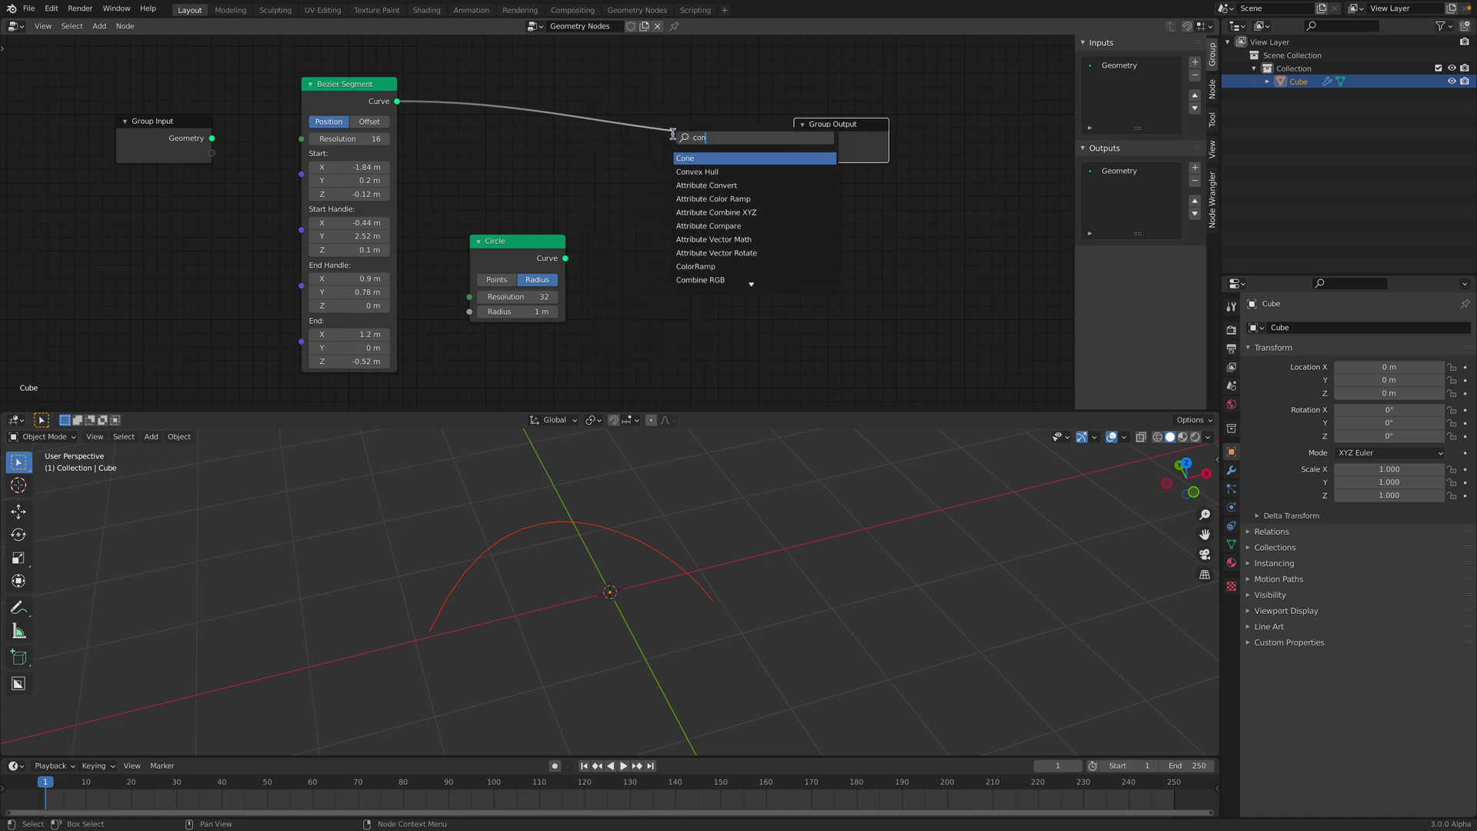
type("urve to")
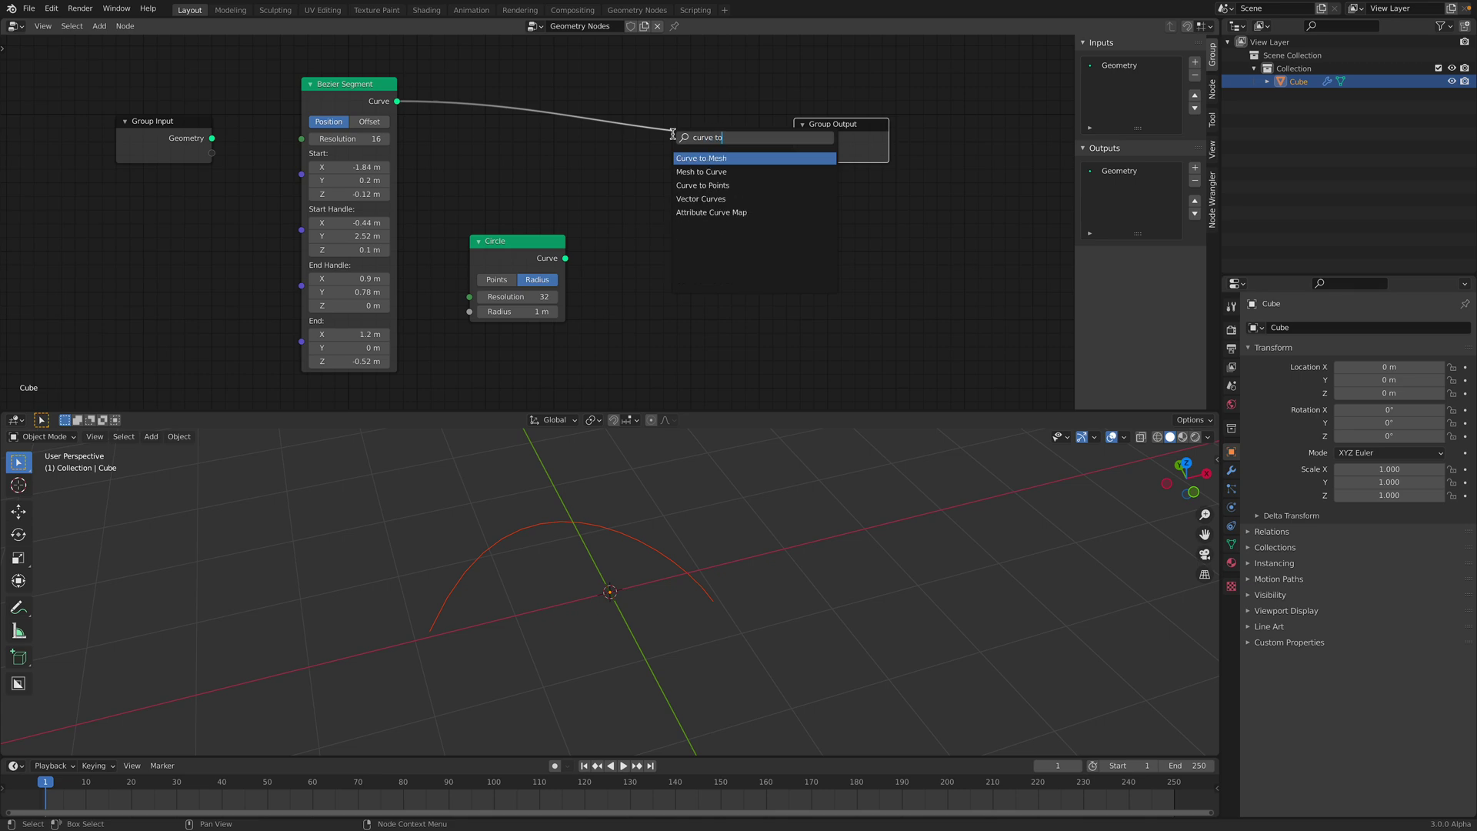
key("Return")
left_click(674, 193)
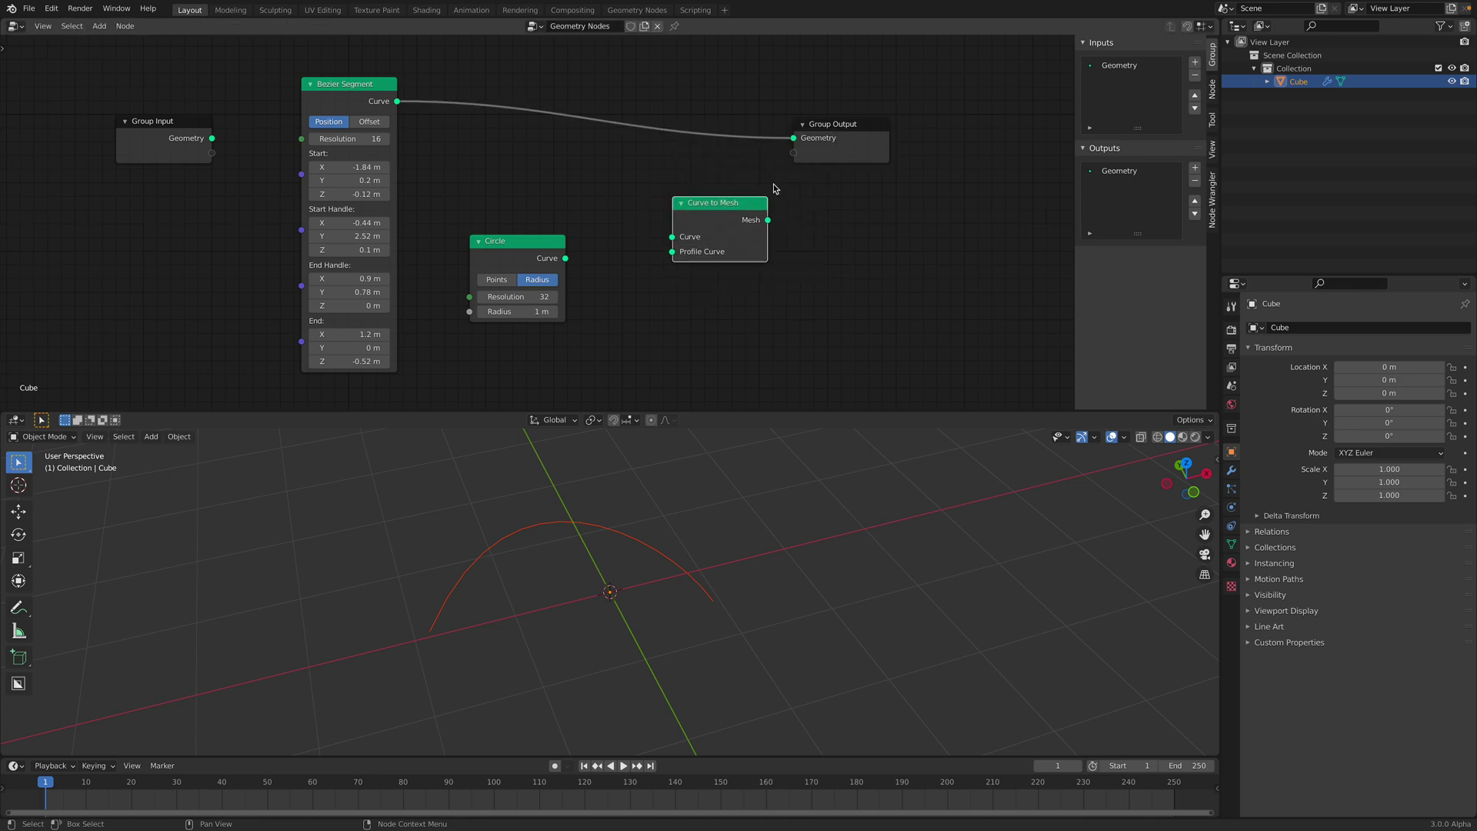
- Wire Bezier Segment into Curve to Mesh's Curve input, Circle into Profile Curve, and the Mesh output into Group Output
left_click_drag(852, 136, 927, 140)
left_click_drag(732, 209, 727, 178)
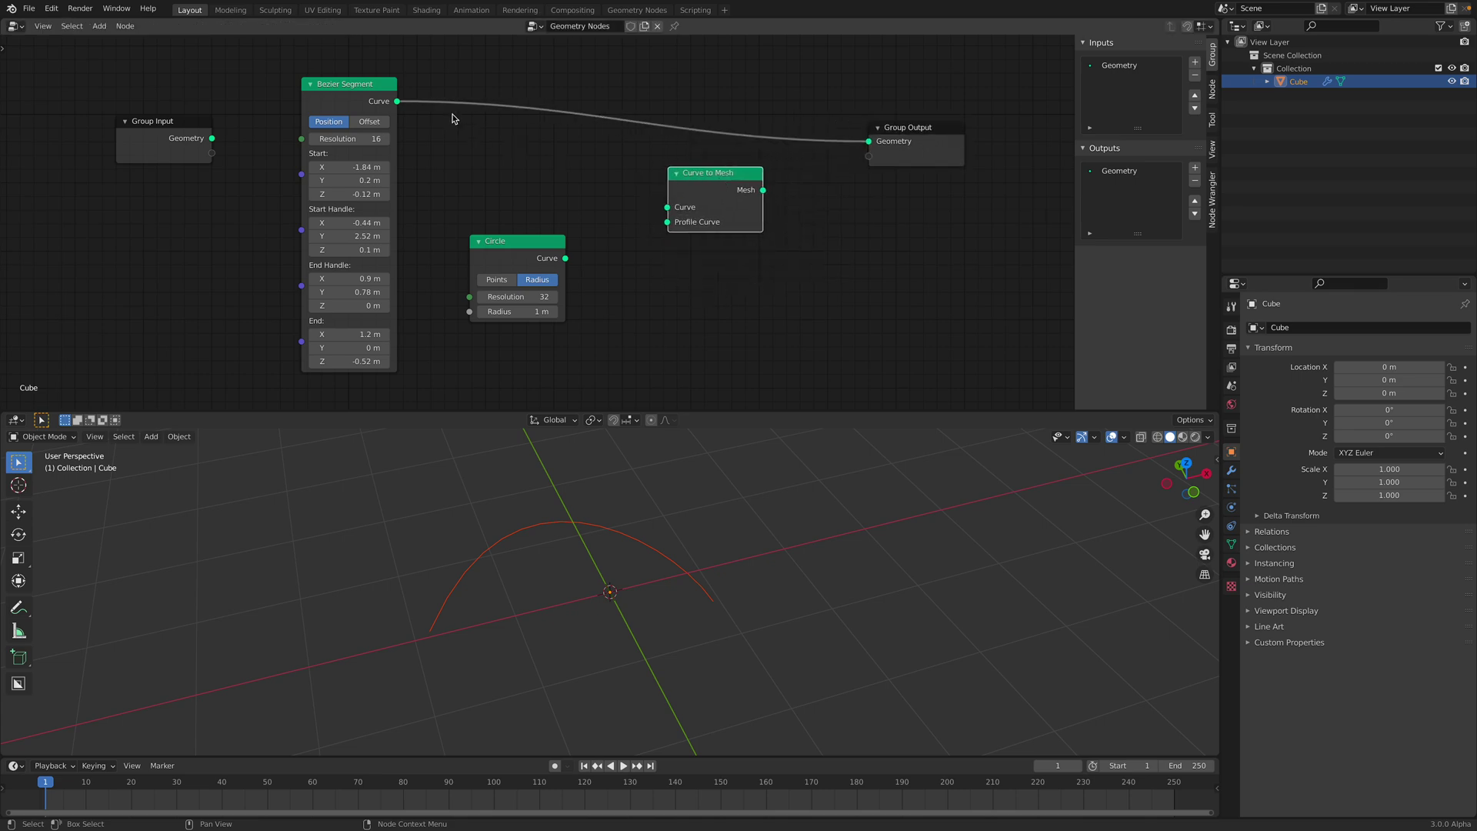
left_click_drag(397, 106, 402, 105)
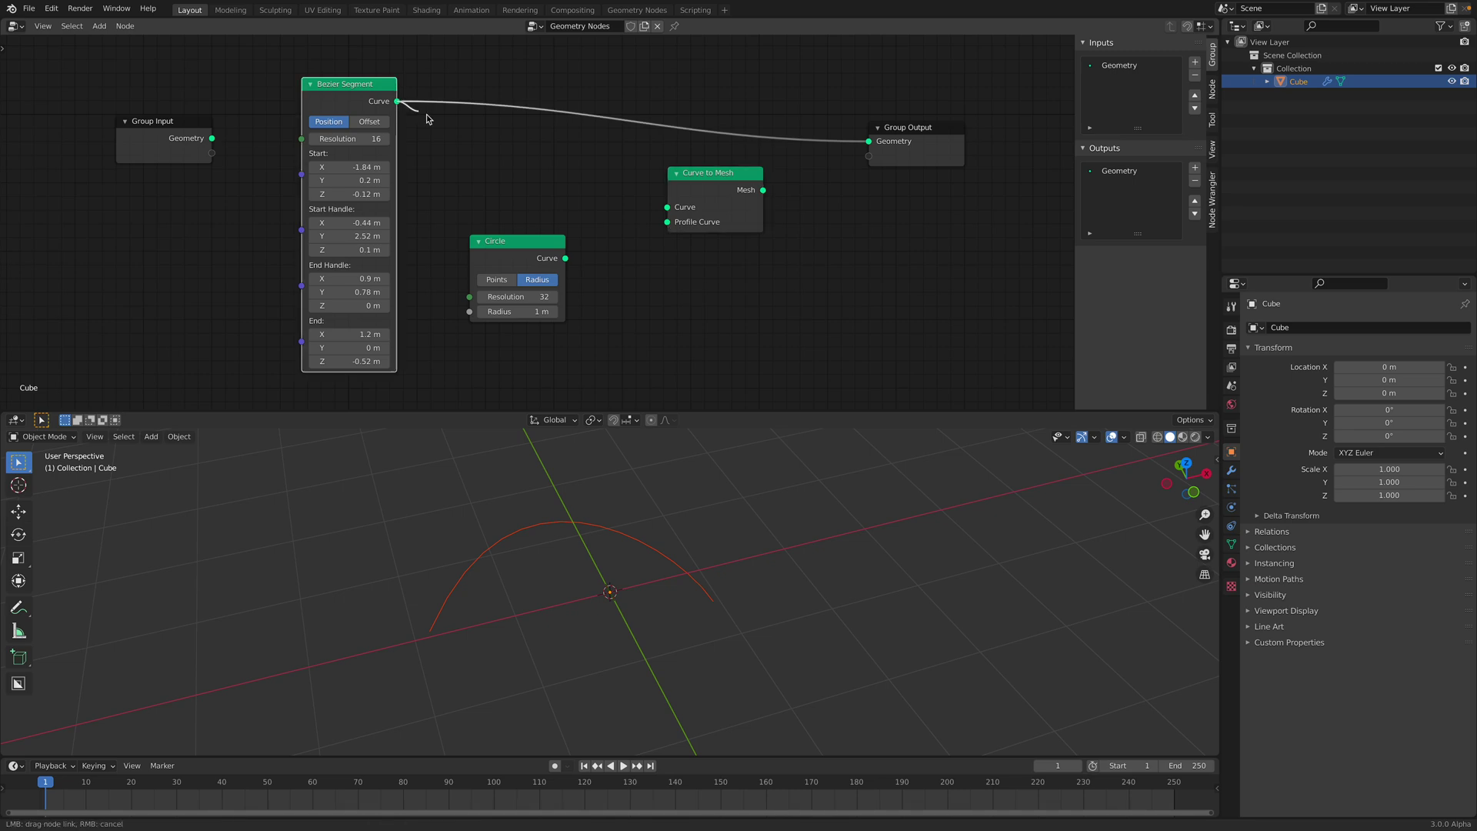
left_click_drag(609, 171, 666, 207)
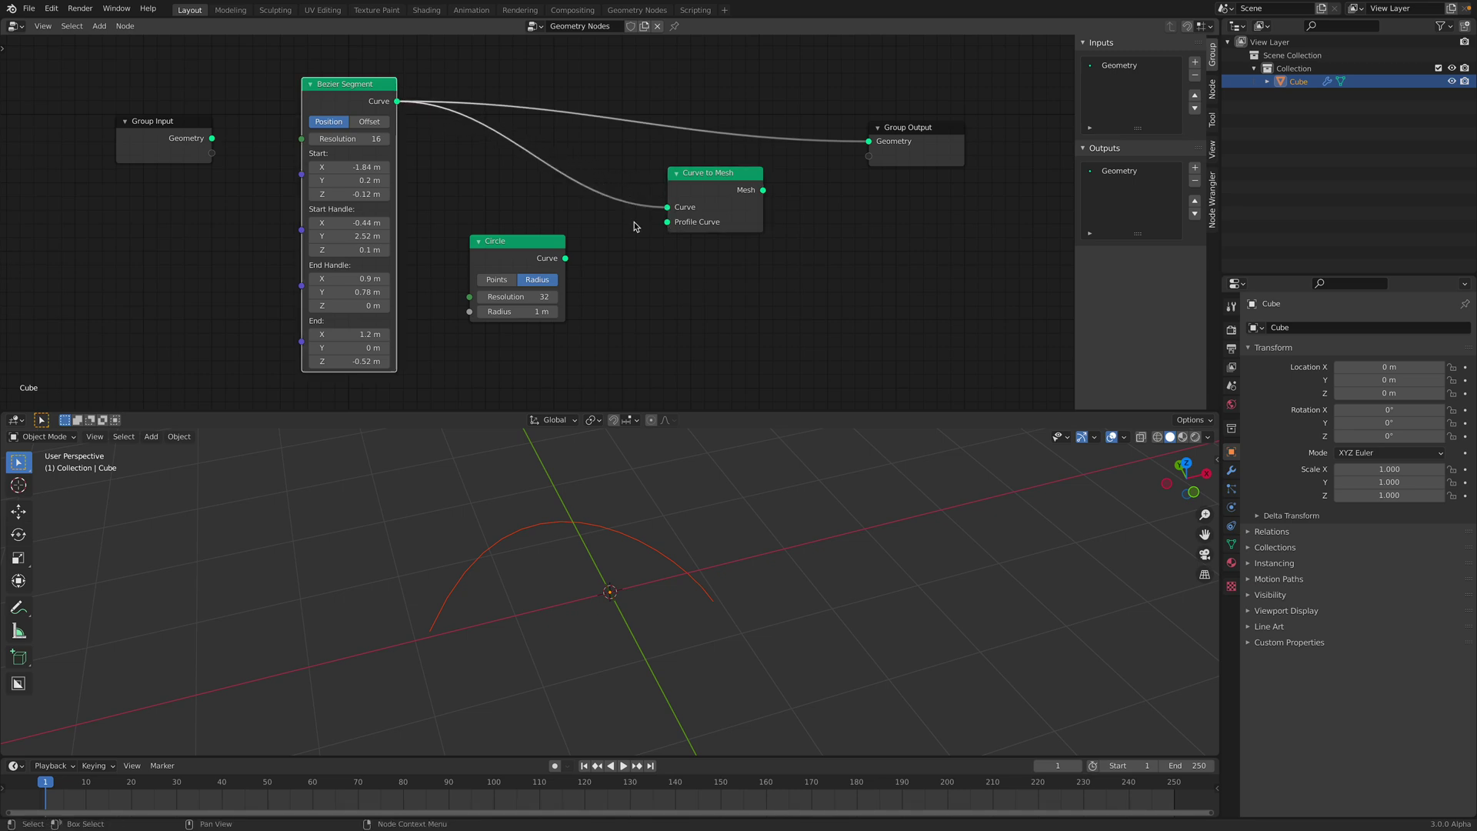
left_click_drag(538, 258, 597, 222)
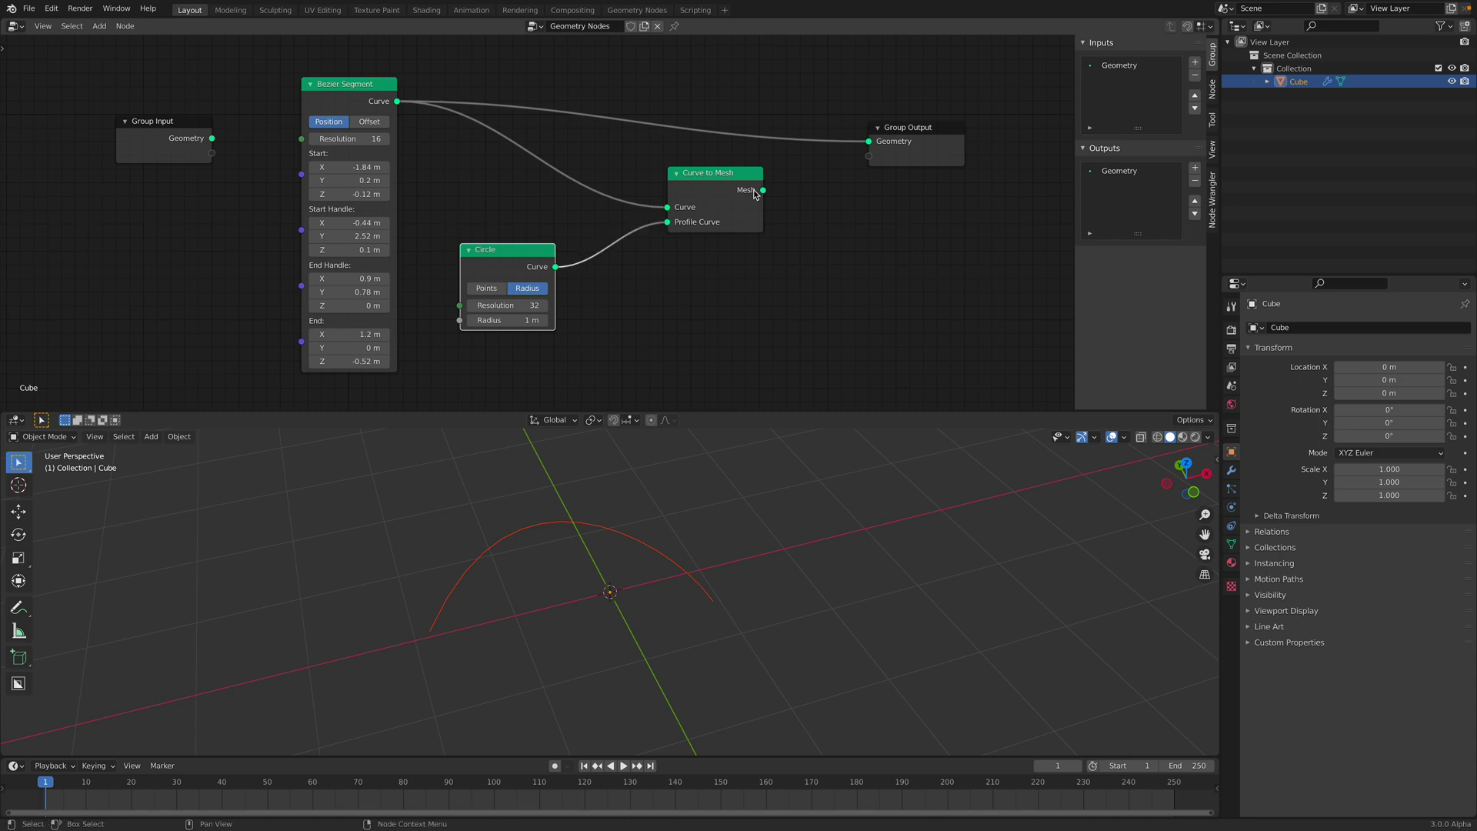
left_click_drag(859, 146, 908, 130)
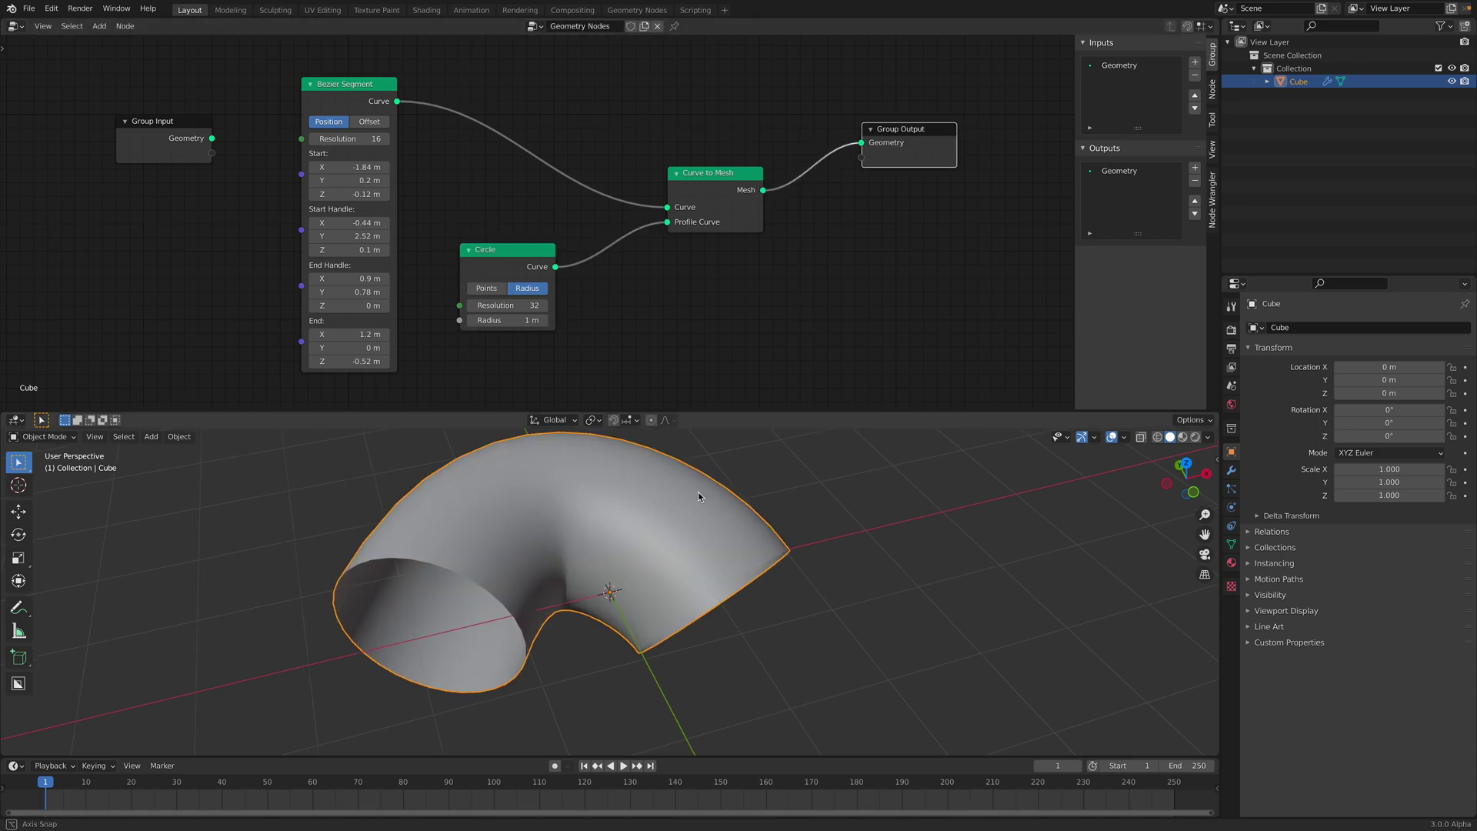
- Set the profile Circle's radius to 0.34 m and move its node slightly lower
middle_click_drag(699, 491, 688, 482)
left_click_drag(508, 320, 477, 320)
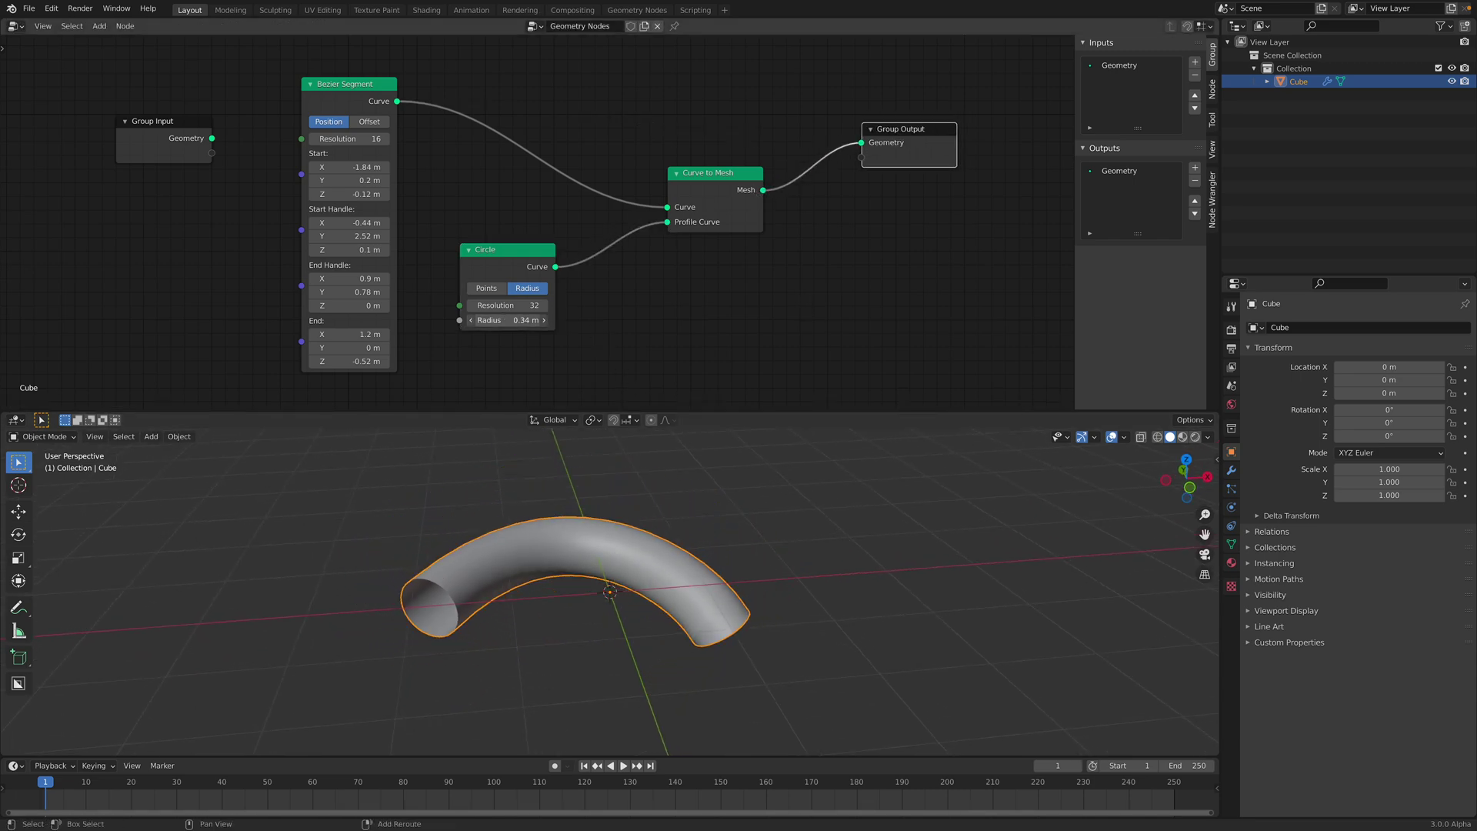
middle_click_drag(697, 496, 750, 551)
left_click_drag(502, 265, 506, 270)
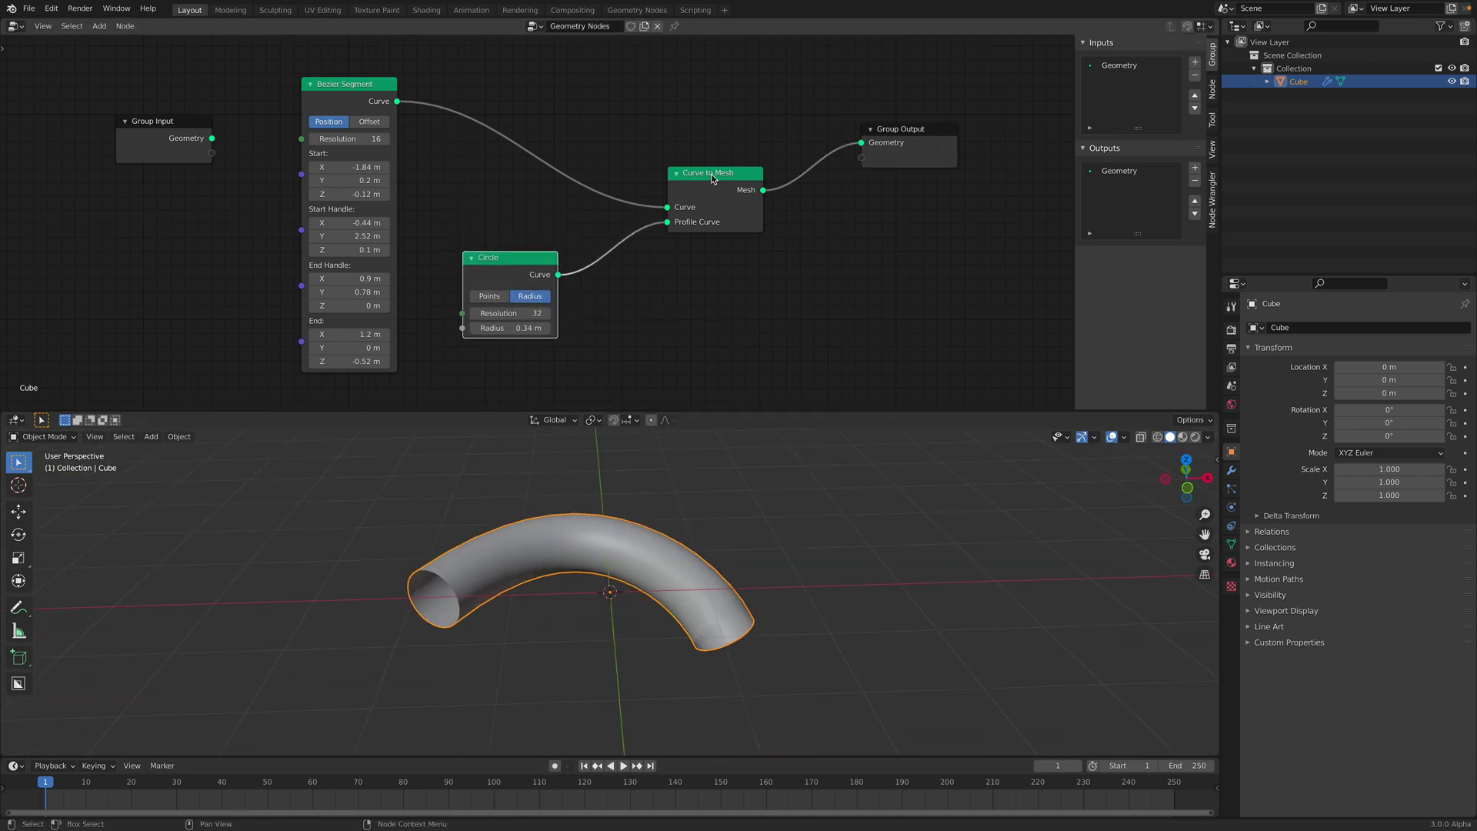
- Duplicate the profile Circle node, wire the copy into Curve to Mesh's Curve input and place it above the original
left_click_drag(712, 175, 787, 148)
left_click_drag(534, 263, 579, 291)
key("shift+d")
left_click(572, 179)
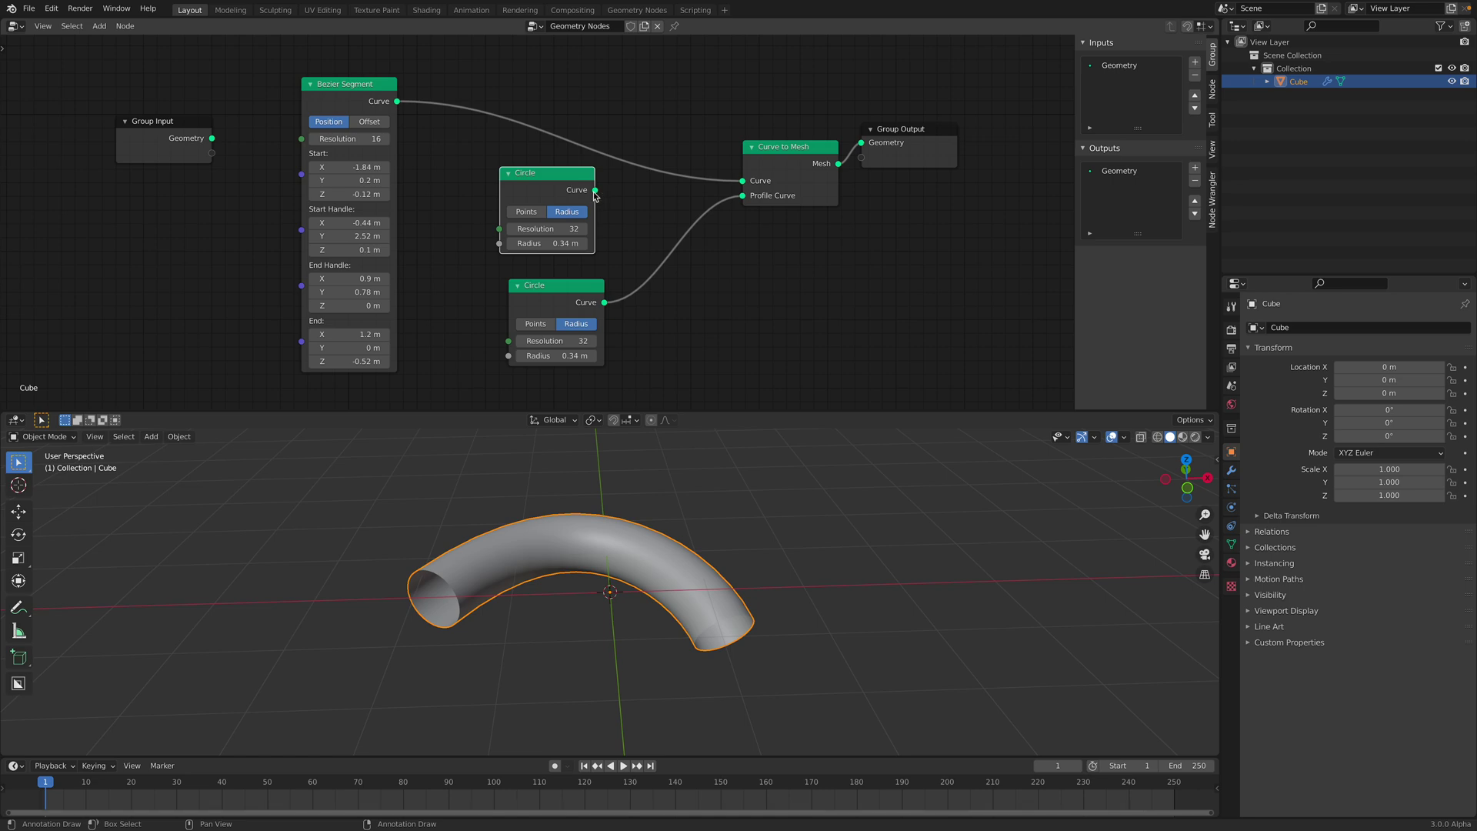
left_click_drag(596, 191, 743, 180)
left_click_drag(554, 175, 576, 143)
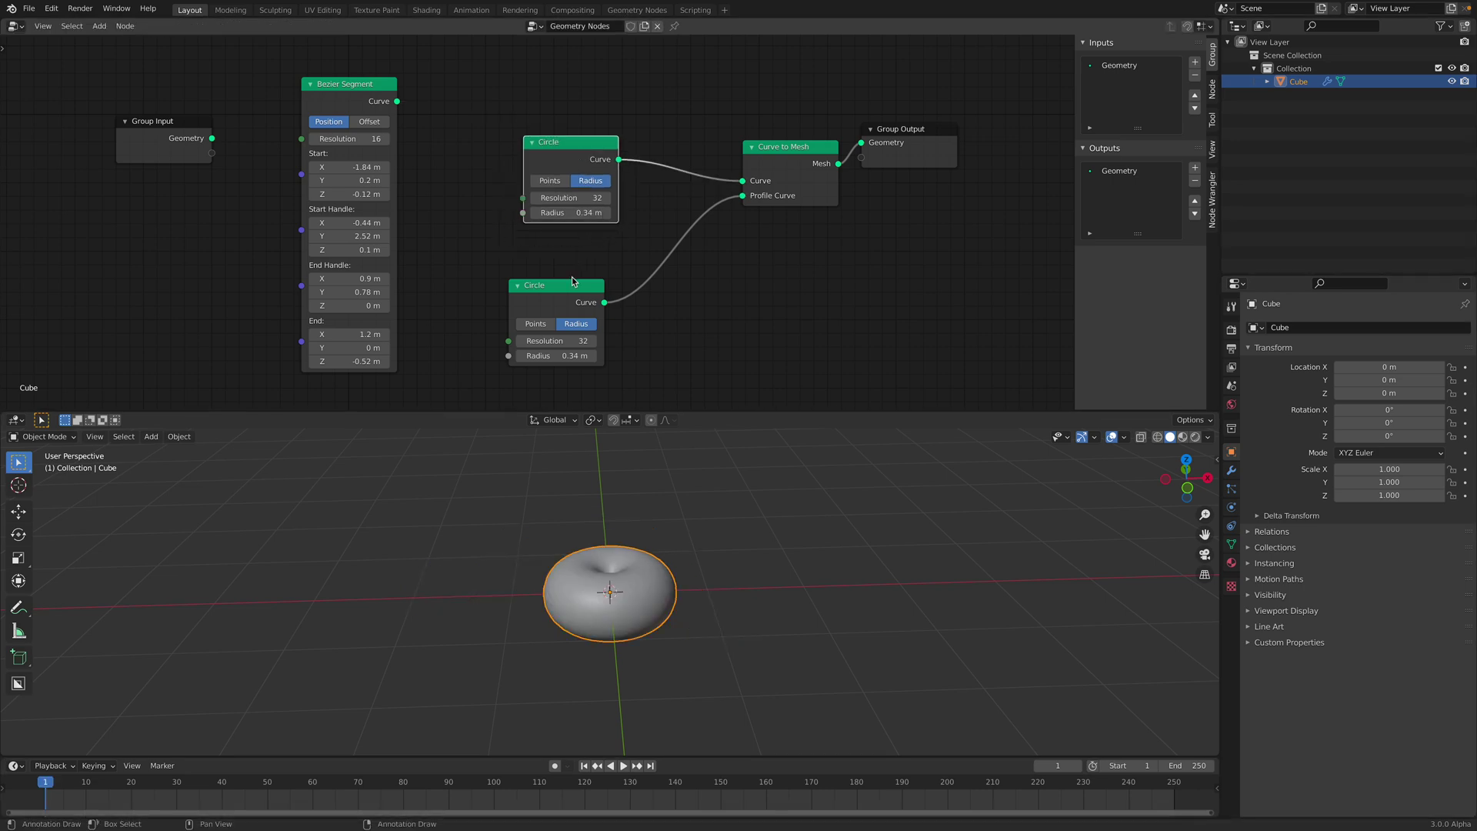
- Set the path Circle's radius to 1.36 m and its resolution to 12
left_click_drag(574, 212, 638, 212)
left_click(578, 198)
type("12")
key("Return")
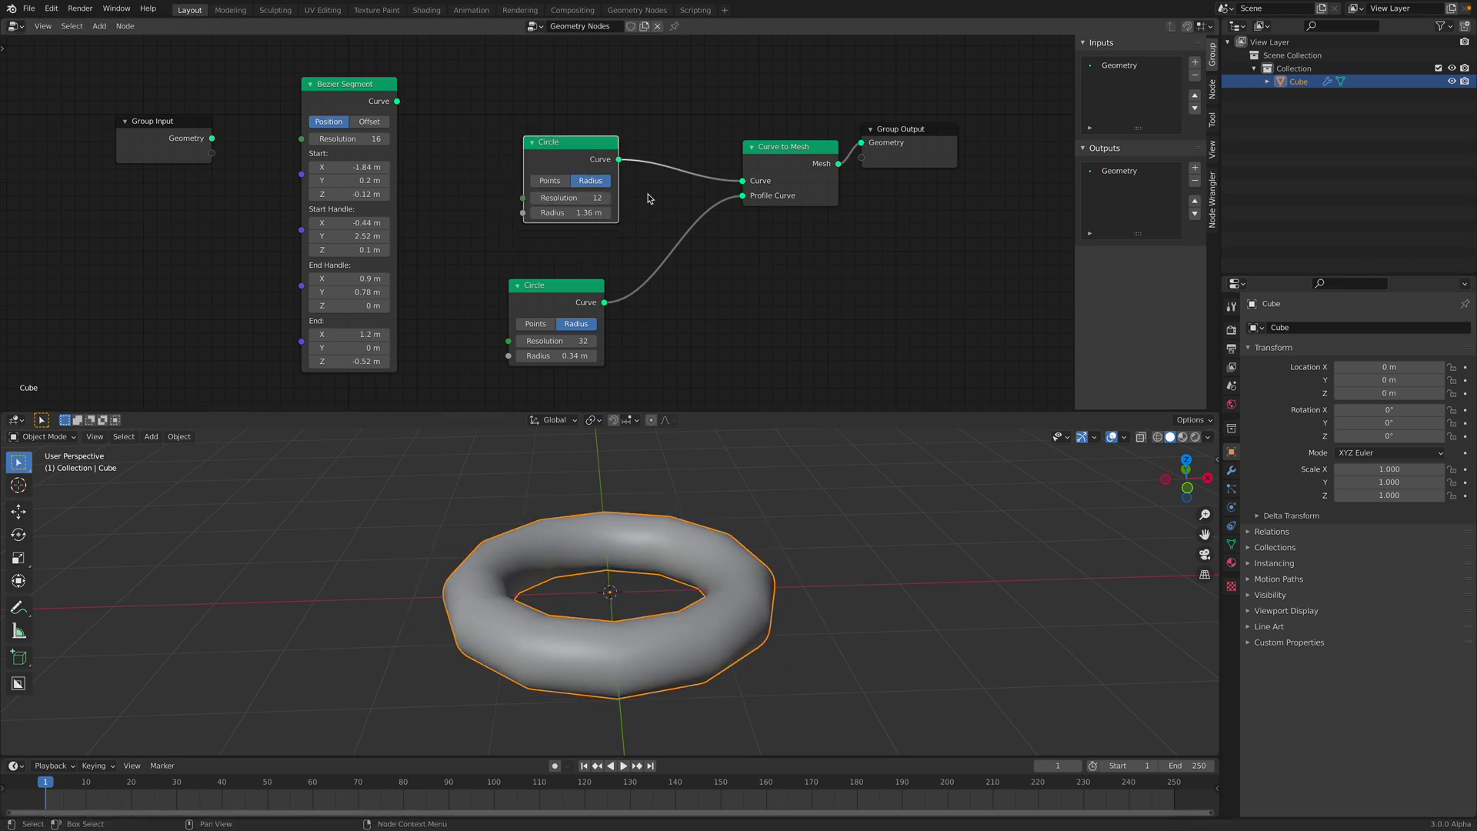
middle_click_drag(648, 547, 641, 536)
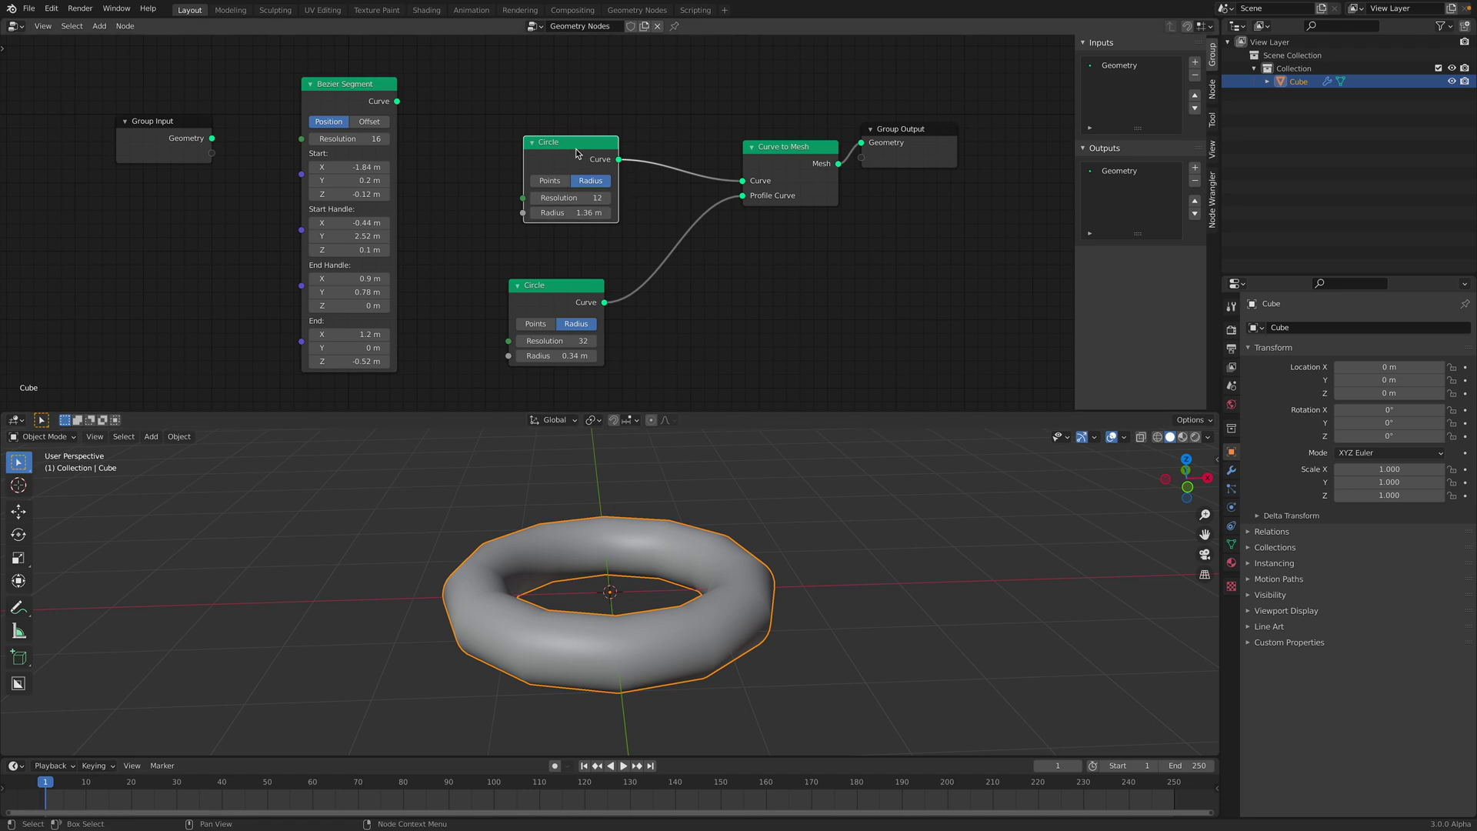
- Rearrange both Circle nodes, the Curve to Mesh node and the Group Output node into a compact layout
left_click_drag(577, 152, 553, 132)
left_click_drag(564, 283, 559, 231)
left_click_drag(814, 147, 767, 176)
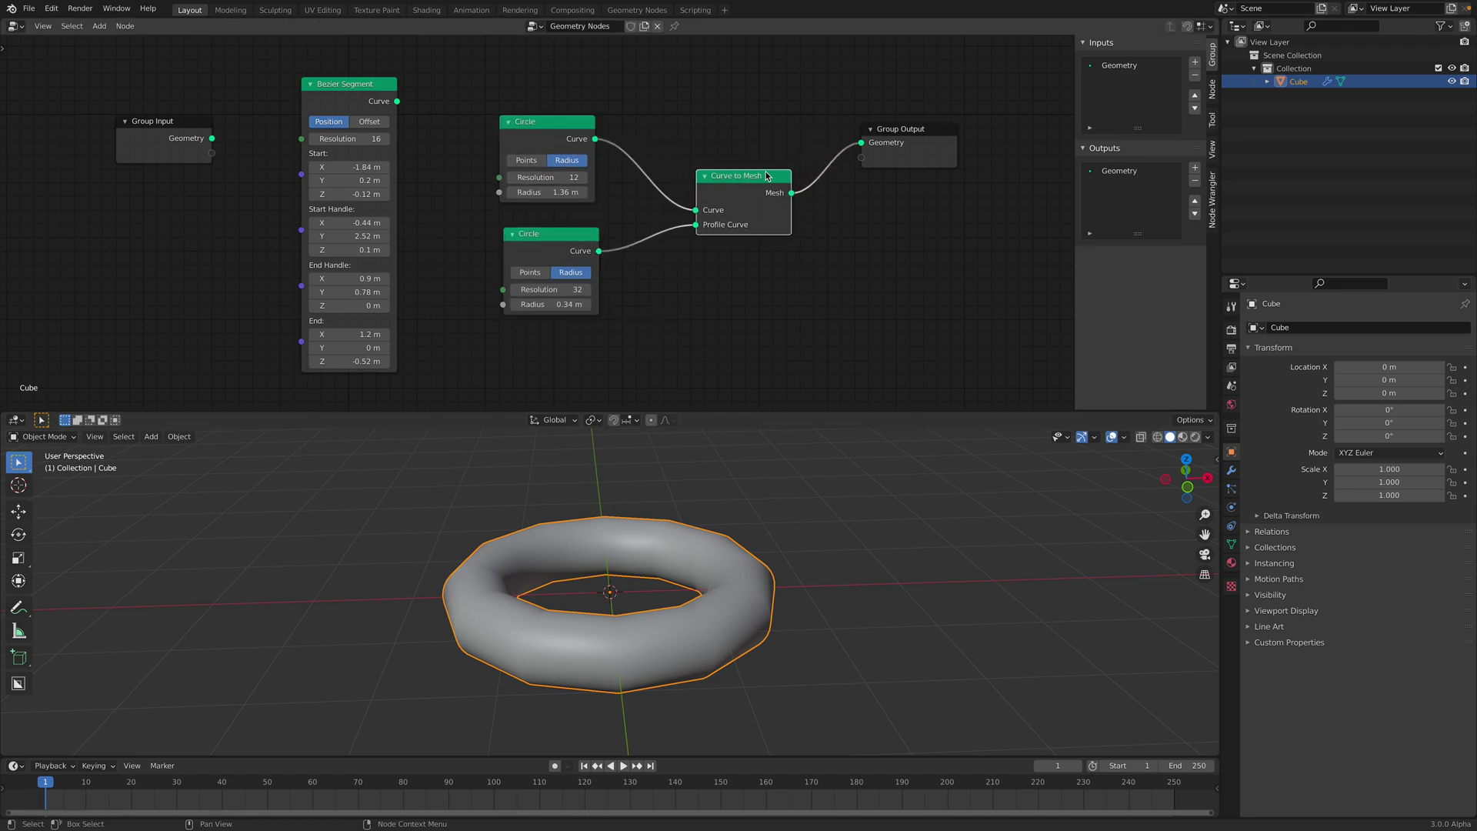
scroll(709, 170, "up", 2)
middle_click_drag(766, 176, 736, 152)
left_click_drag(853, 120, 862, 145)
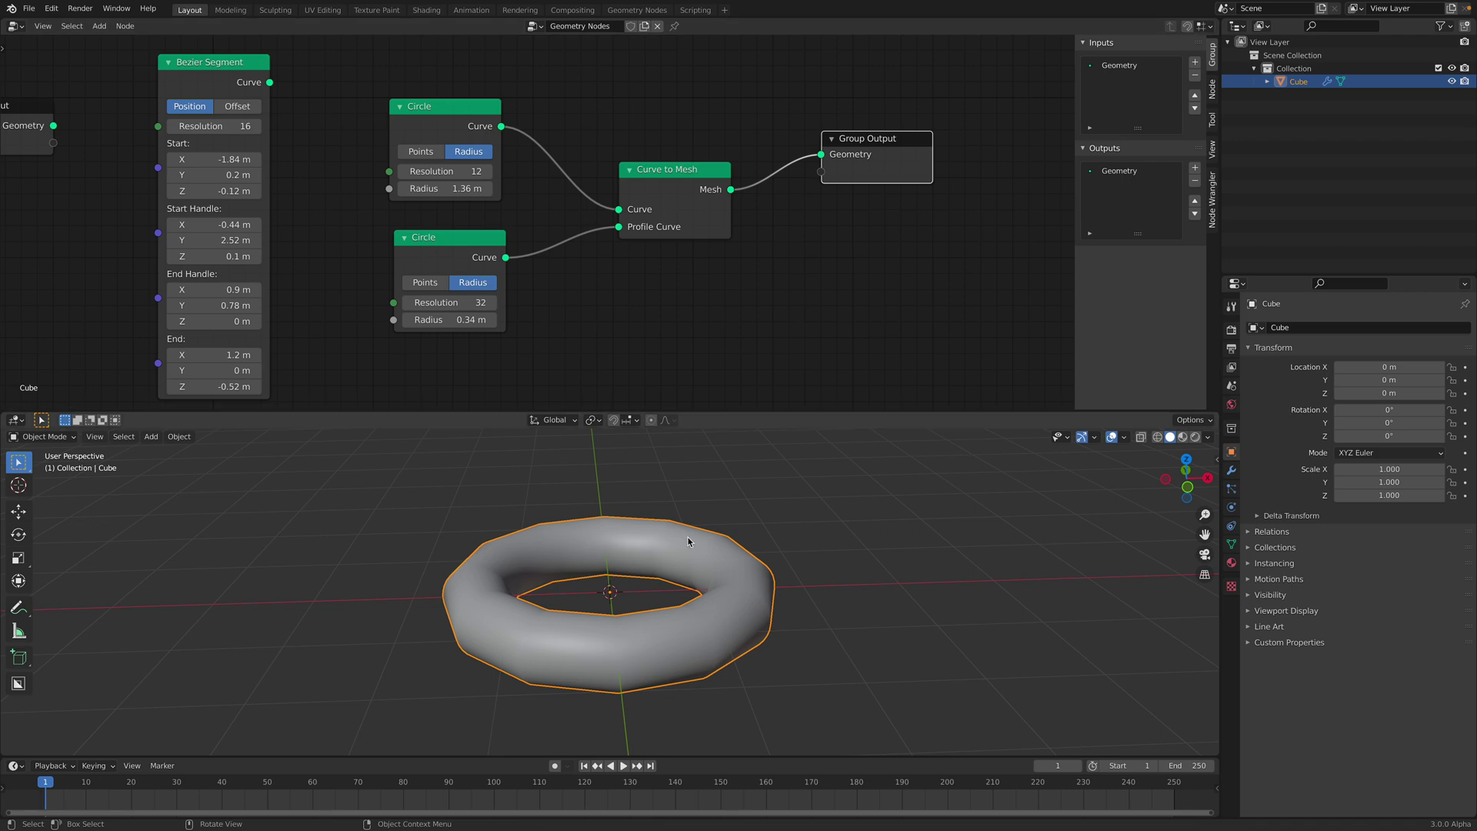
middle_click_drag(686, 534, 731, 543)
middle_click_drag(779, 278, 707, 276)
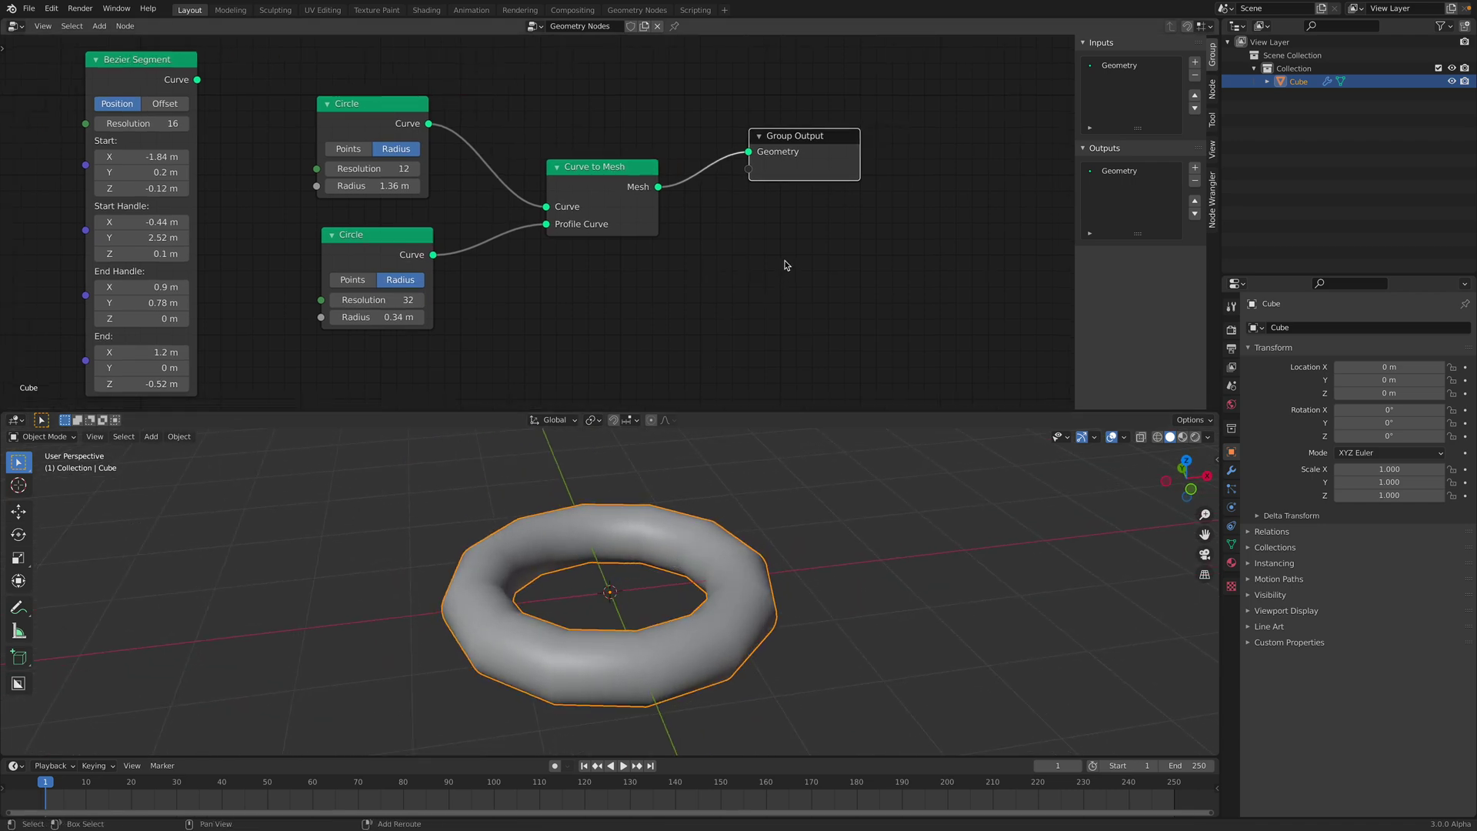
- Search the available nodes for "merge" and examine the ring mesh from another angle
key("shift+a")
left_click(785, 261)
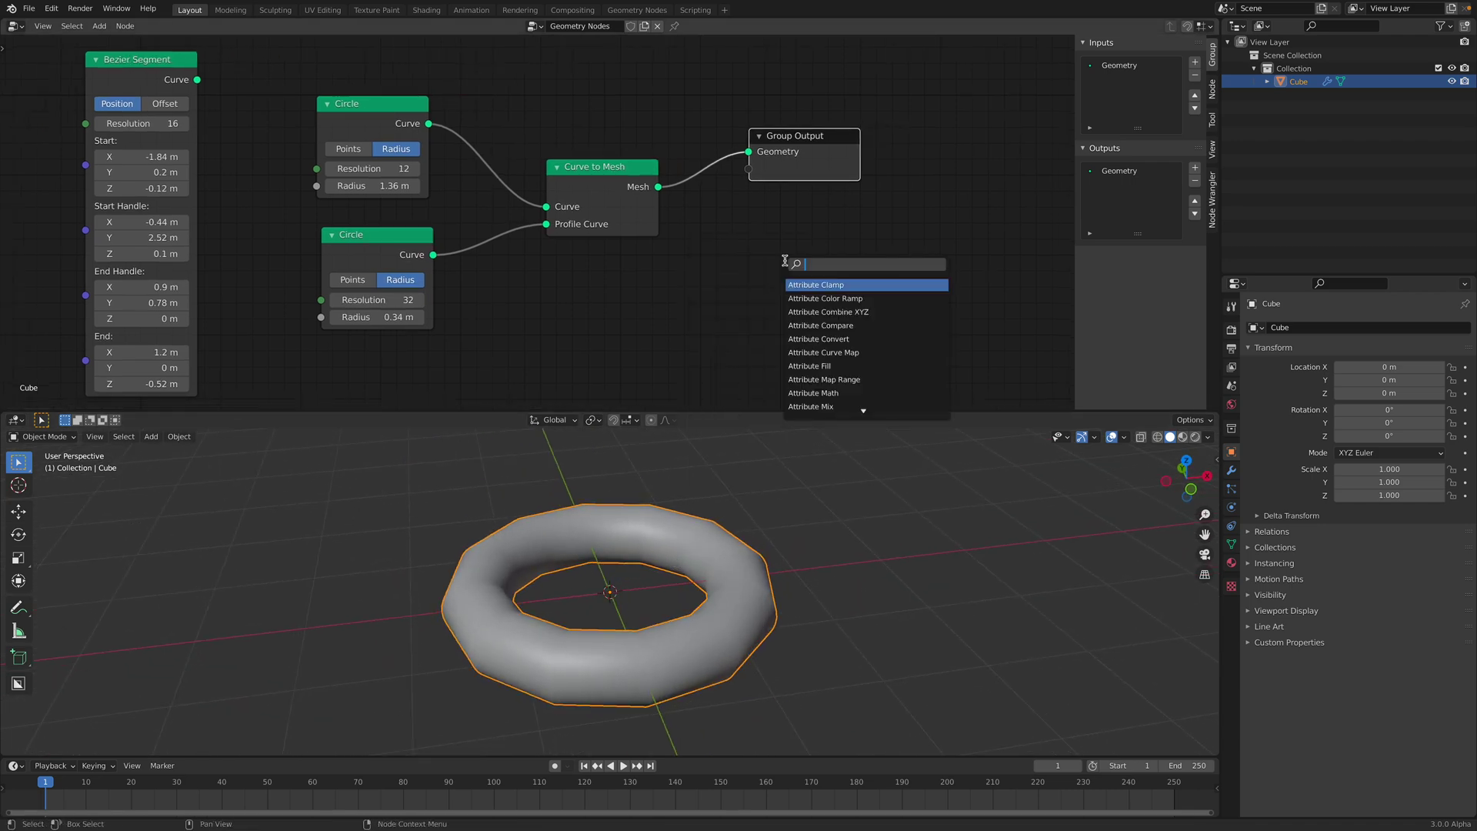
type("merge")
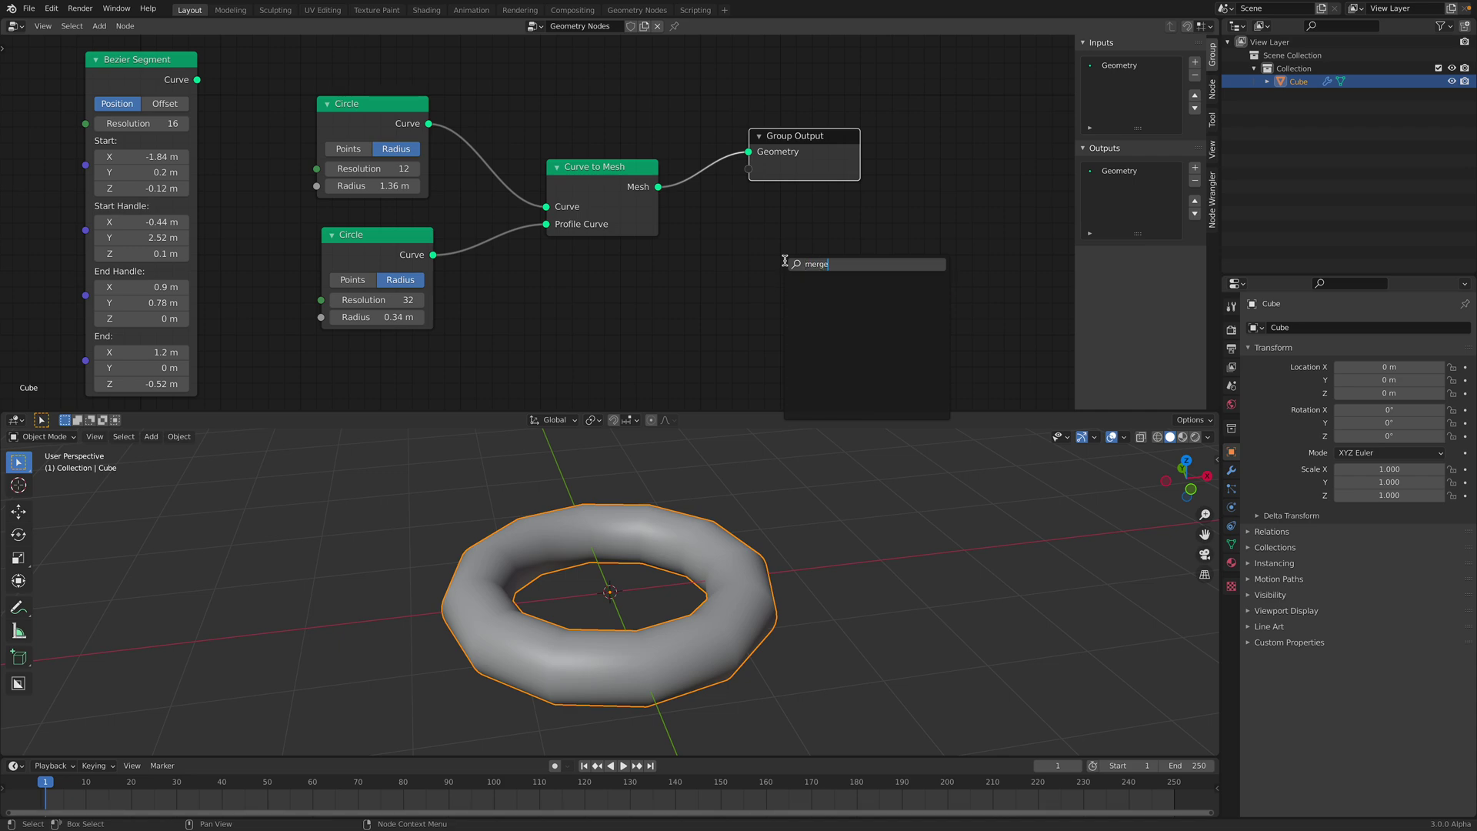
key("Escape")
middle_click_drag(779, 548, 623, 565)
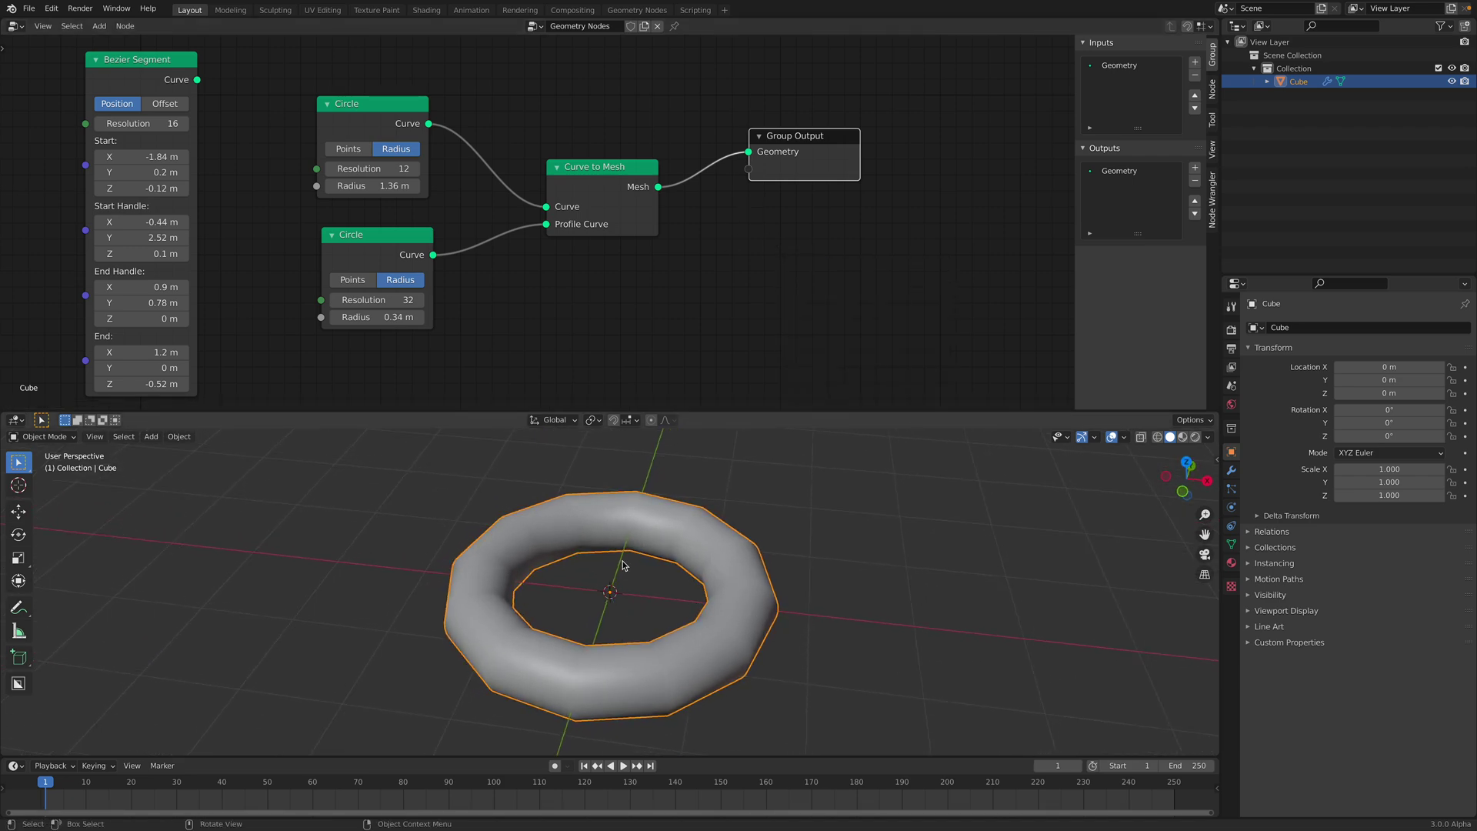
- Try a Smooth modifier with factor 4.294 and 4 repeats on the ring, and remove the modifier
left_click(1232, 471)
left_click(1306, 330)
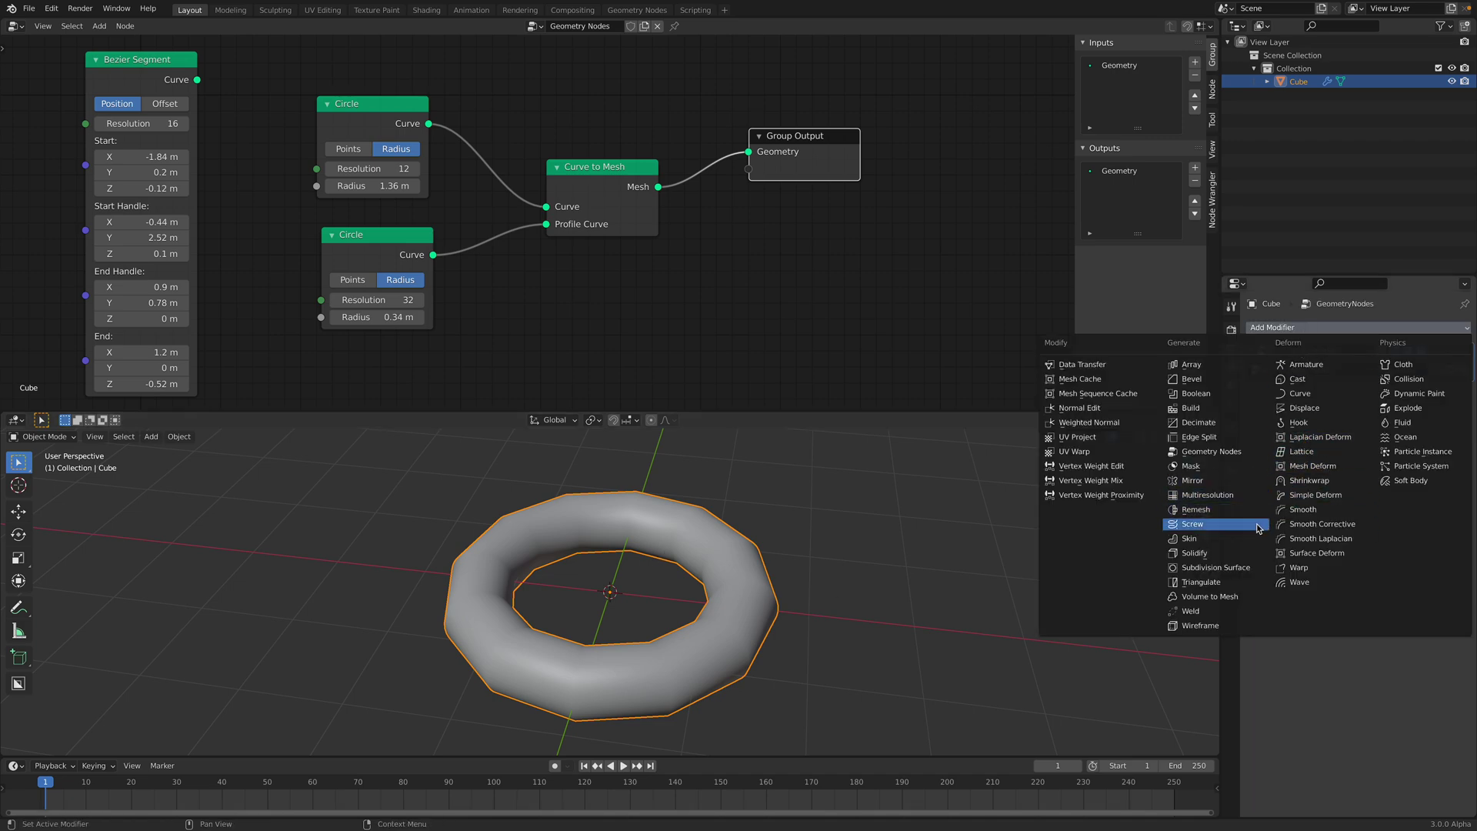
left_click(1304, 510)
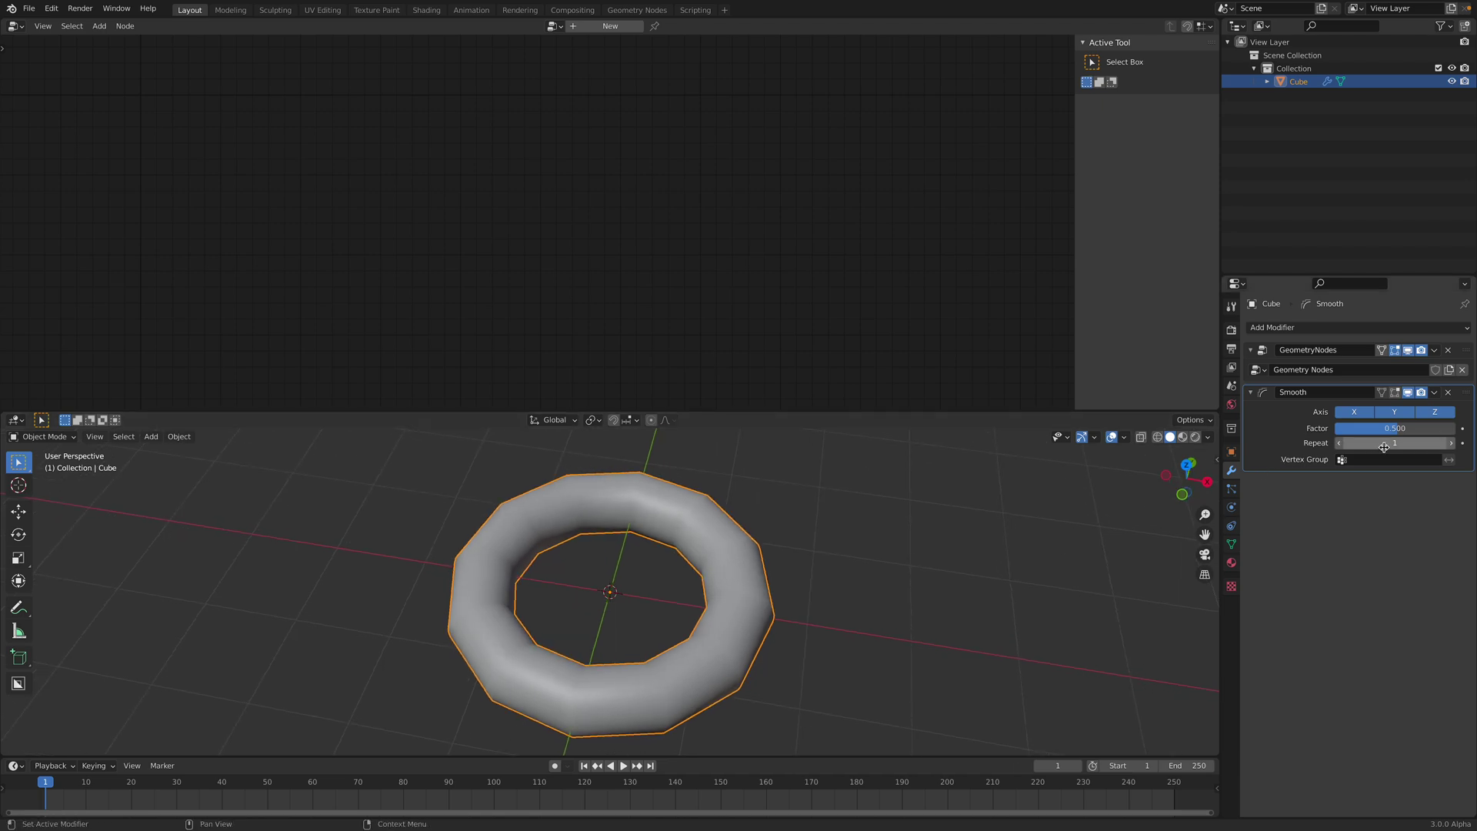
left_click(1450, 442)
left_click(1450, 442)
left_click(1450, 443)
left_click_drag(1398, 429, 1421, 428)
middle_click_drag(892, 608, 668, 586)
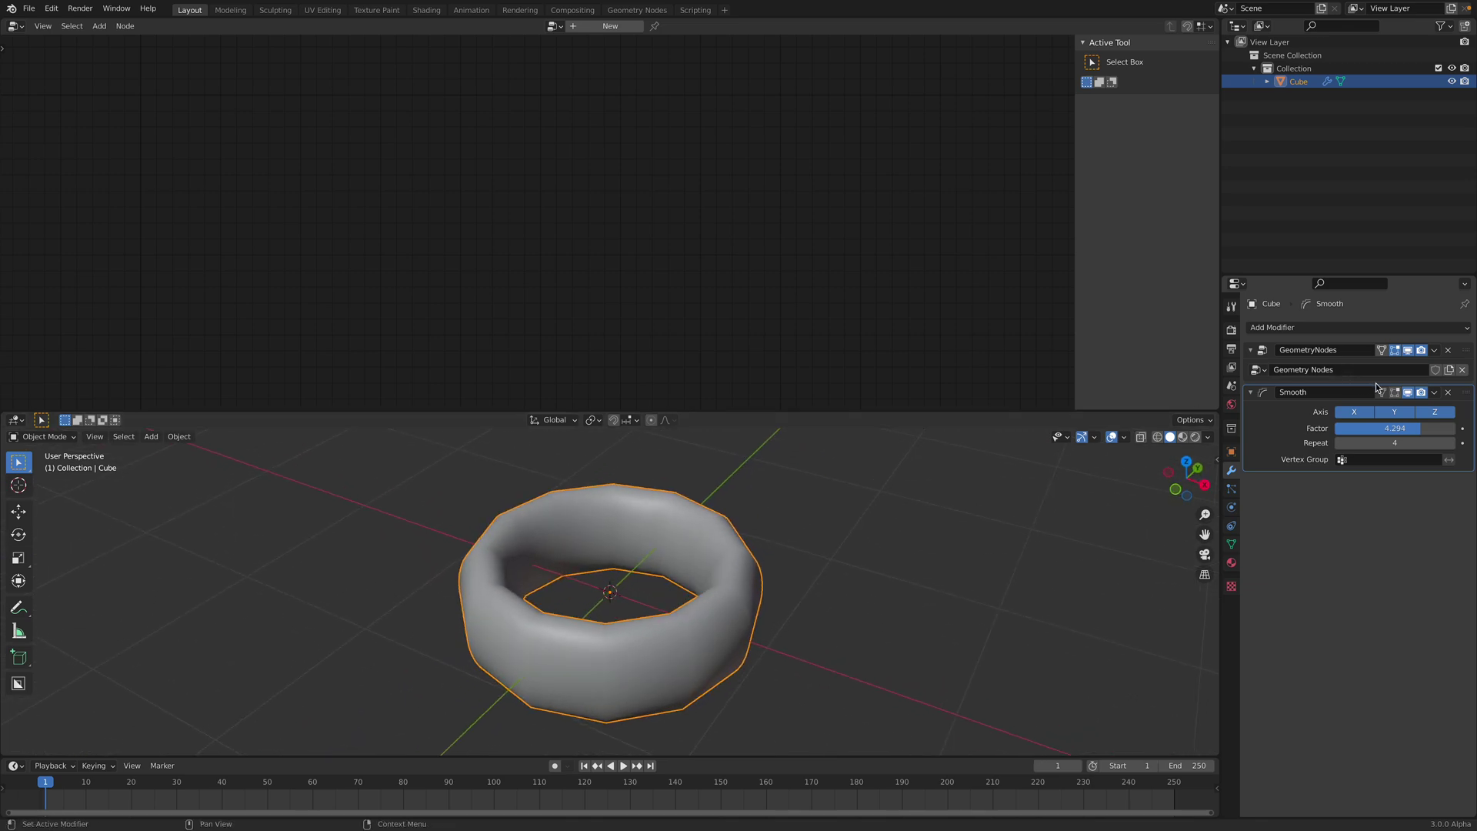
left_click(1447, 393)
scroll(654, 585, "down", 3)
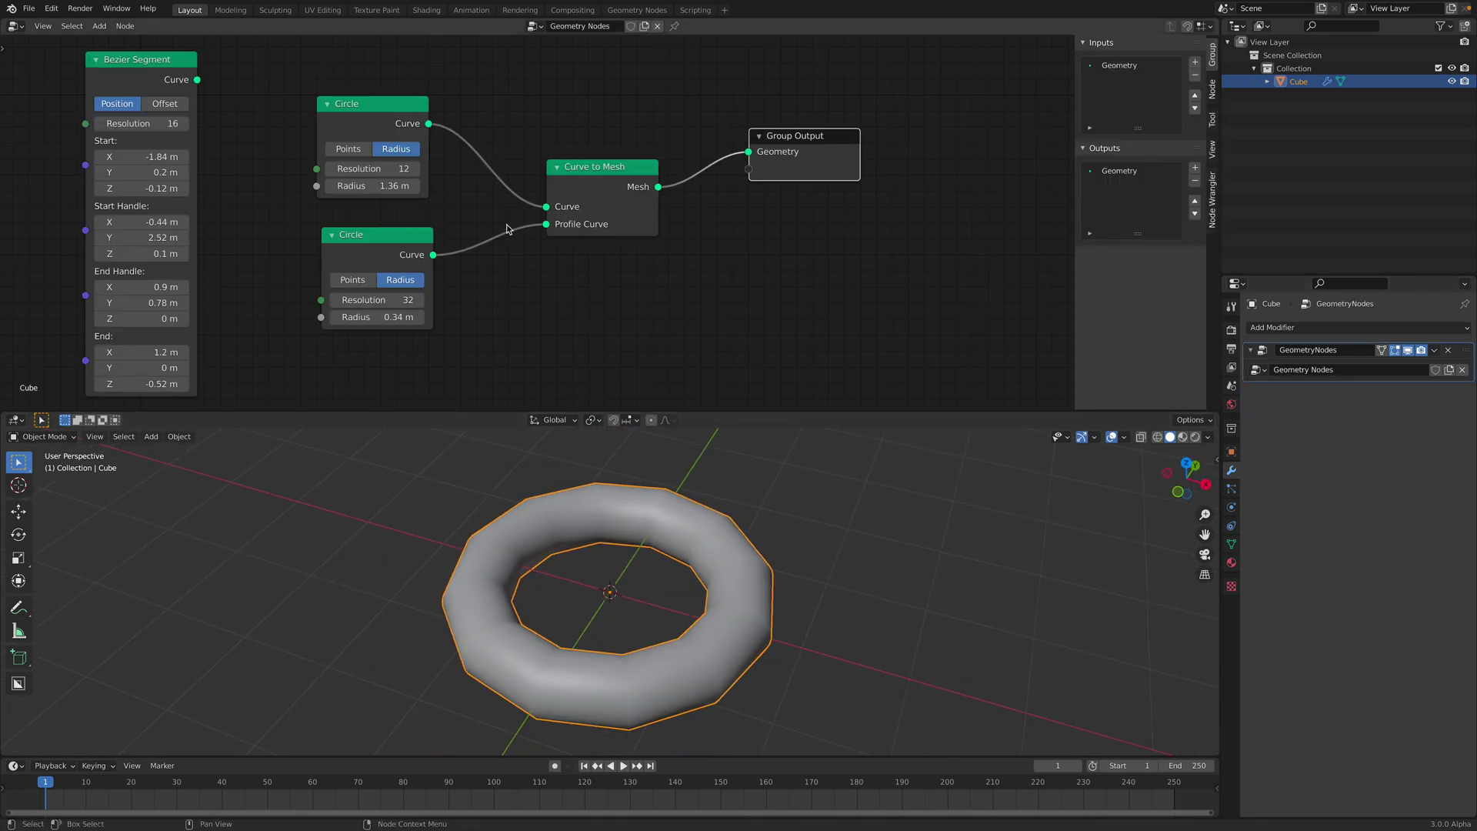
- Move the Curve to Mesh node slightly up and set the path Circle's resolution to 8 and radius to 1.68 m
left_click_drag(584, 185, 585, 170)
middle_click_drag(416, 224, 452, 224)
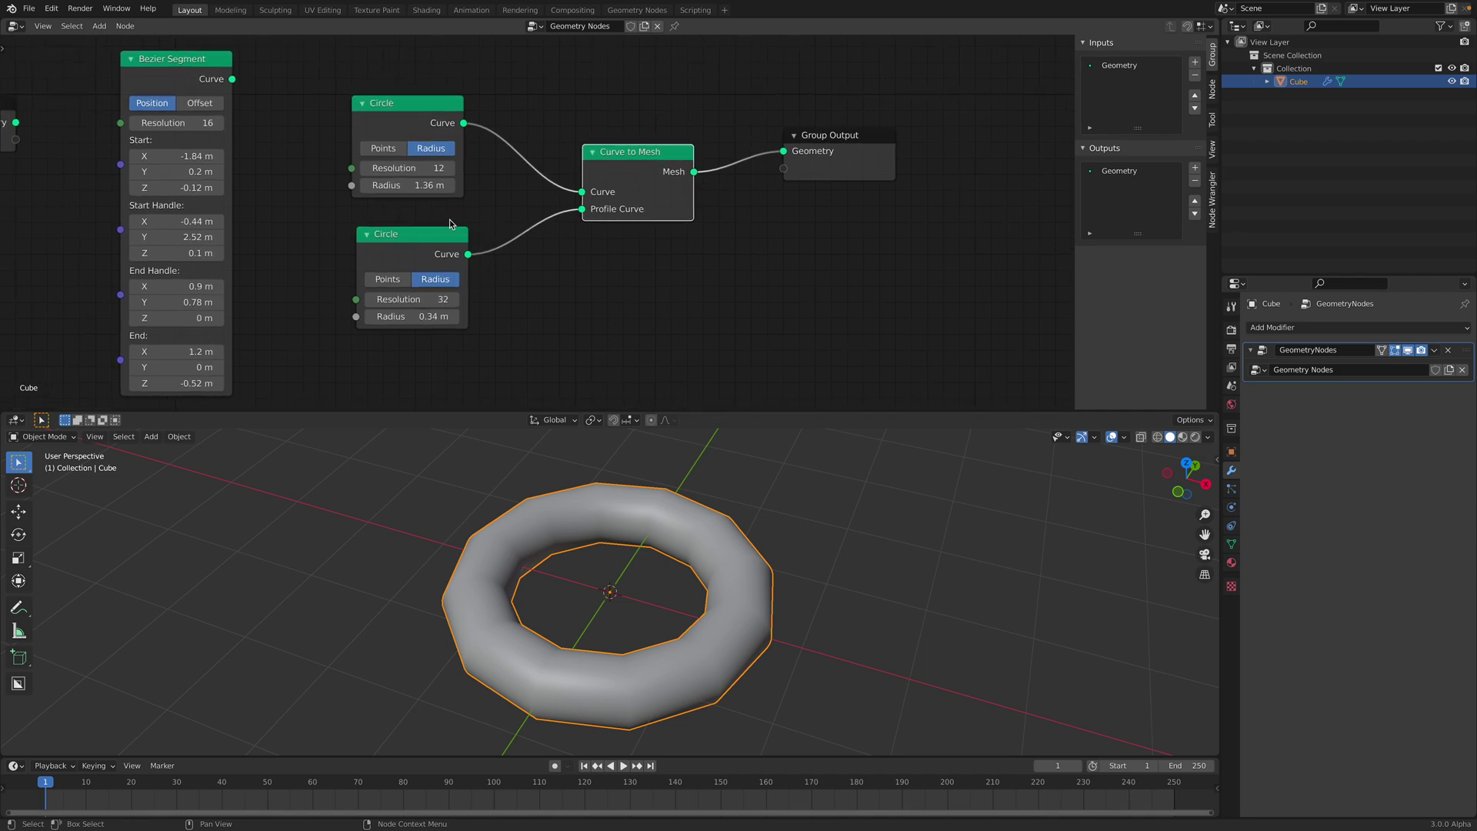
mouse_move(408, 186)
left_mouse_down("shift")
mouse_move(451, 179)
mouse_move(377, 168)
mouse_move(400, 167)
left_mouse_up("shift")
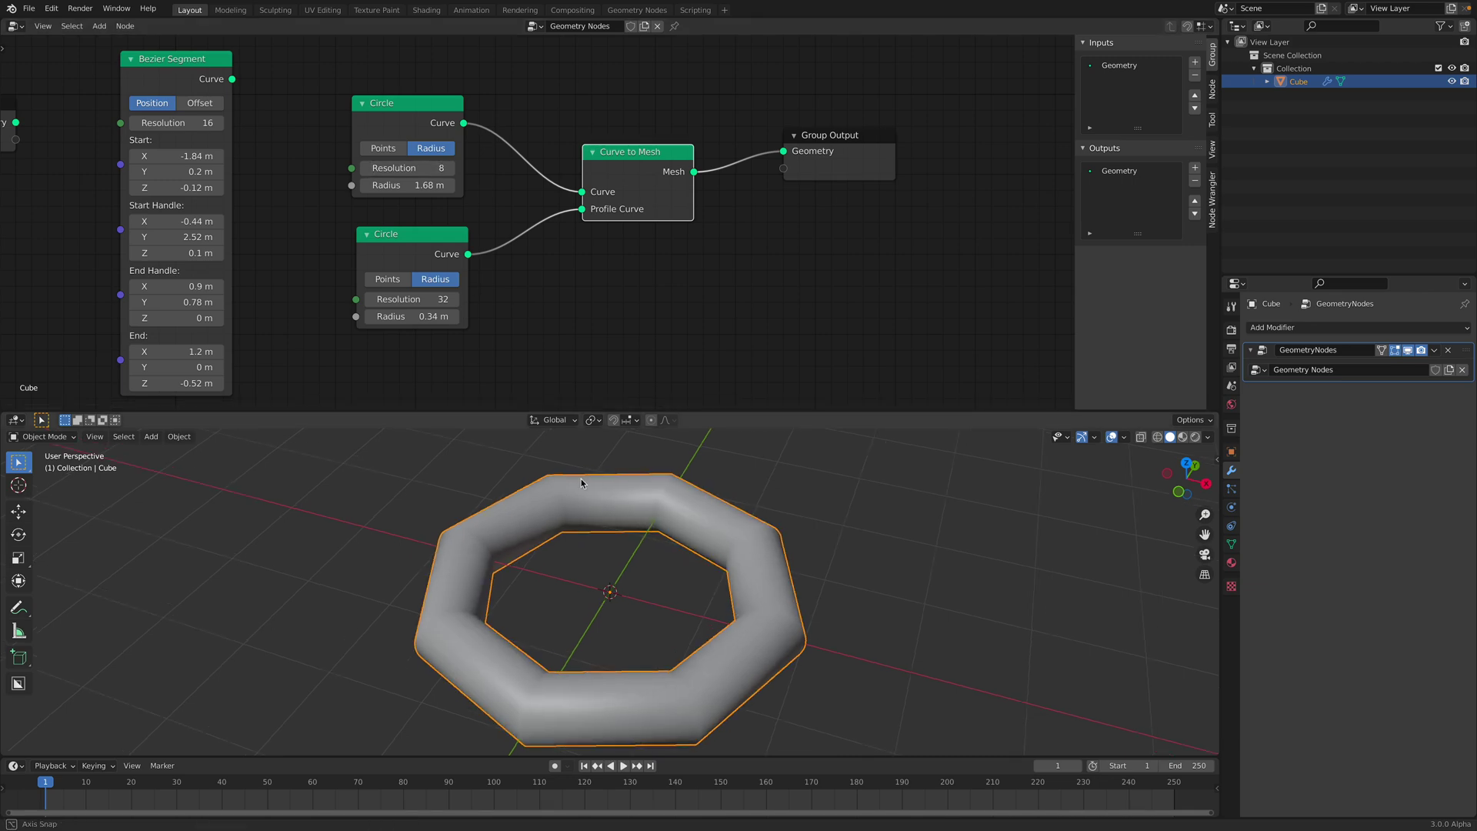
middle_click_drag(598, 480, 728, 575)
- Set the profile Circle's resolution to 12 and its radius to 0.58 m
left_click(428, 302)
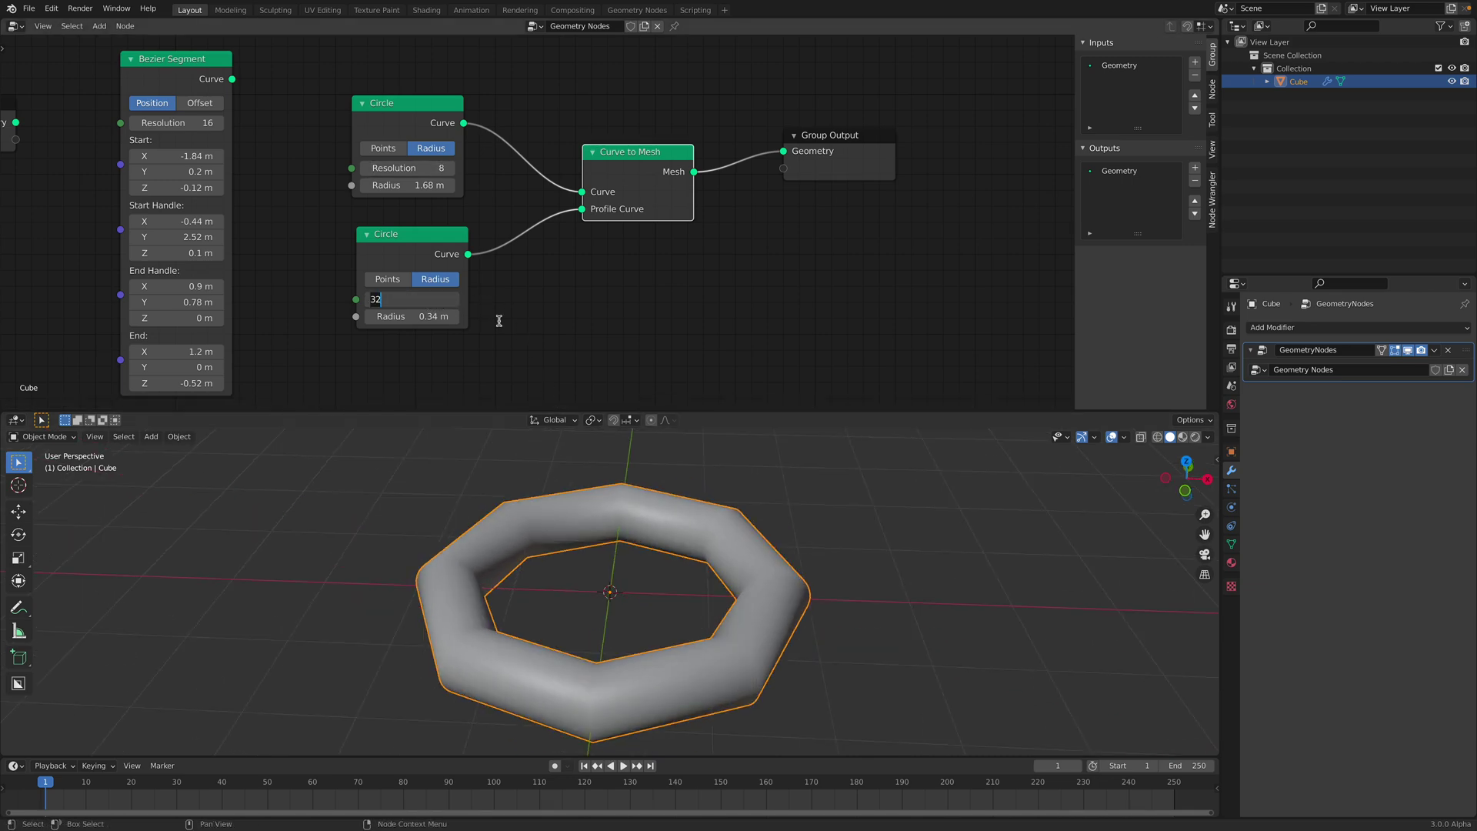
type("12")
key("Return")
mouse_move(412, 317)
left_mouse_down()
mouse_move(446, 316)
mouse_move(421, 317)
left_mouse_up()
middle_click_drag(619, 520, 647, 569)
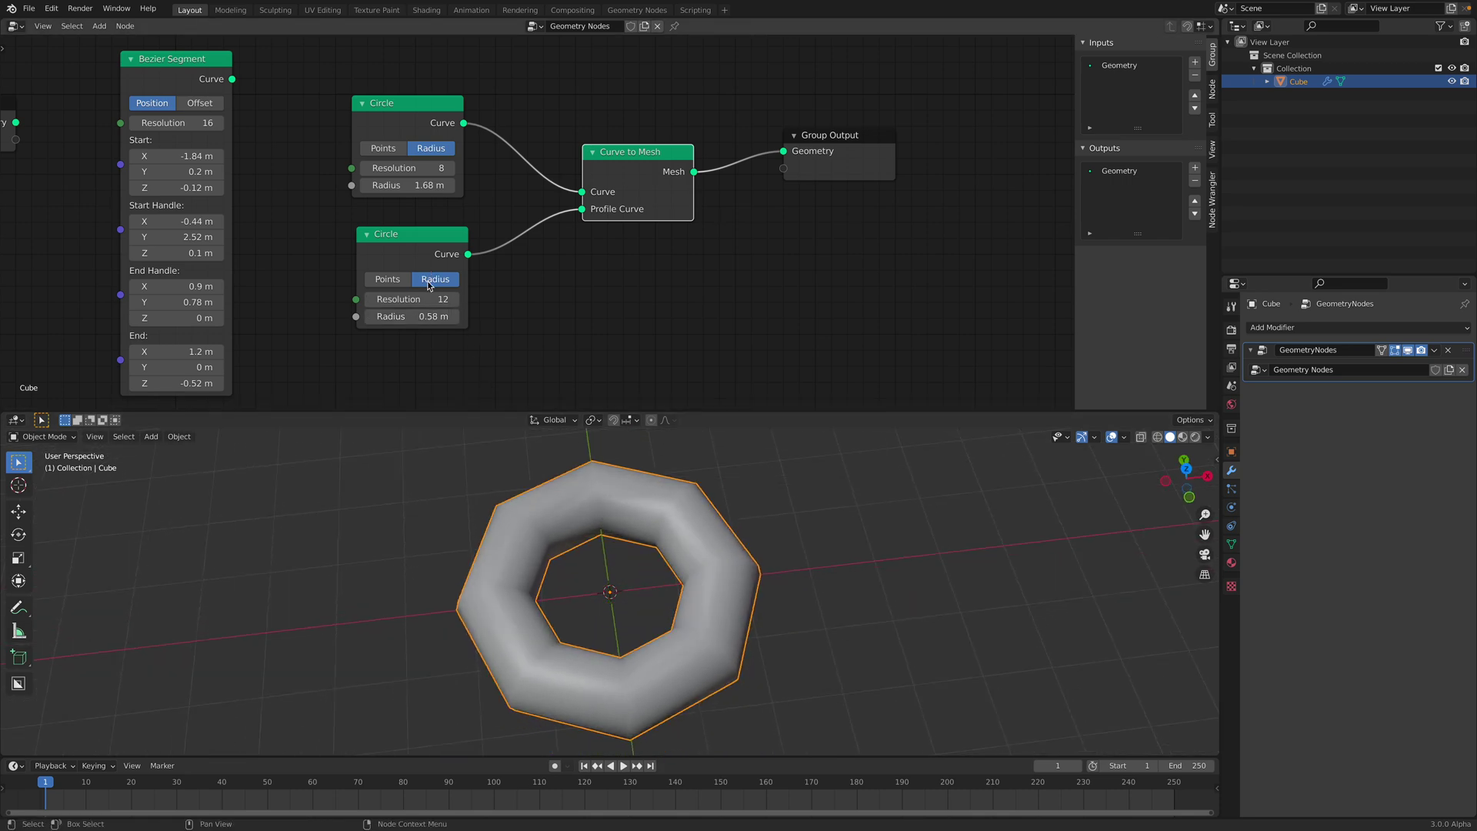
- Spread out the node layout by lowering the profile Circle, raising Curve to Mesh and moving Group Output farther away
left_click(413, 237)
scroll(413, 239, "down", 1)
left_click_drag(412, 237, 402, 246)
left_click_drag(592, 181, 600, 158)
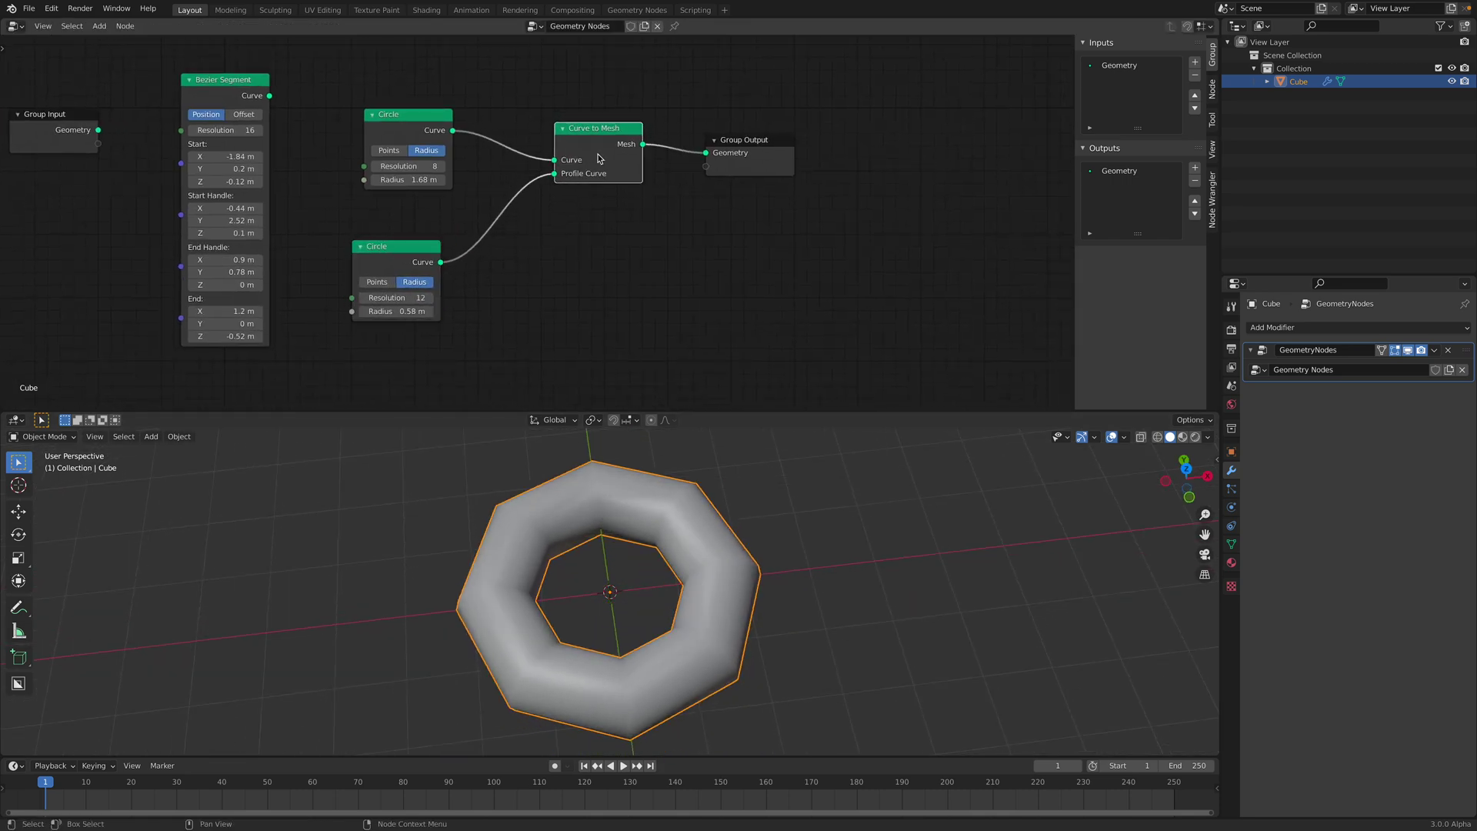
left_click_drag(741, 146, 819, 144)
middle_click_drag(664, 236, 681, 206)
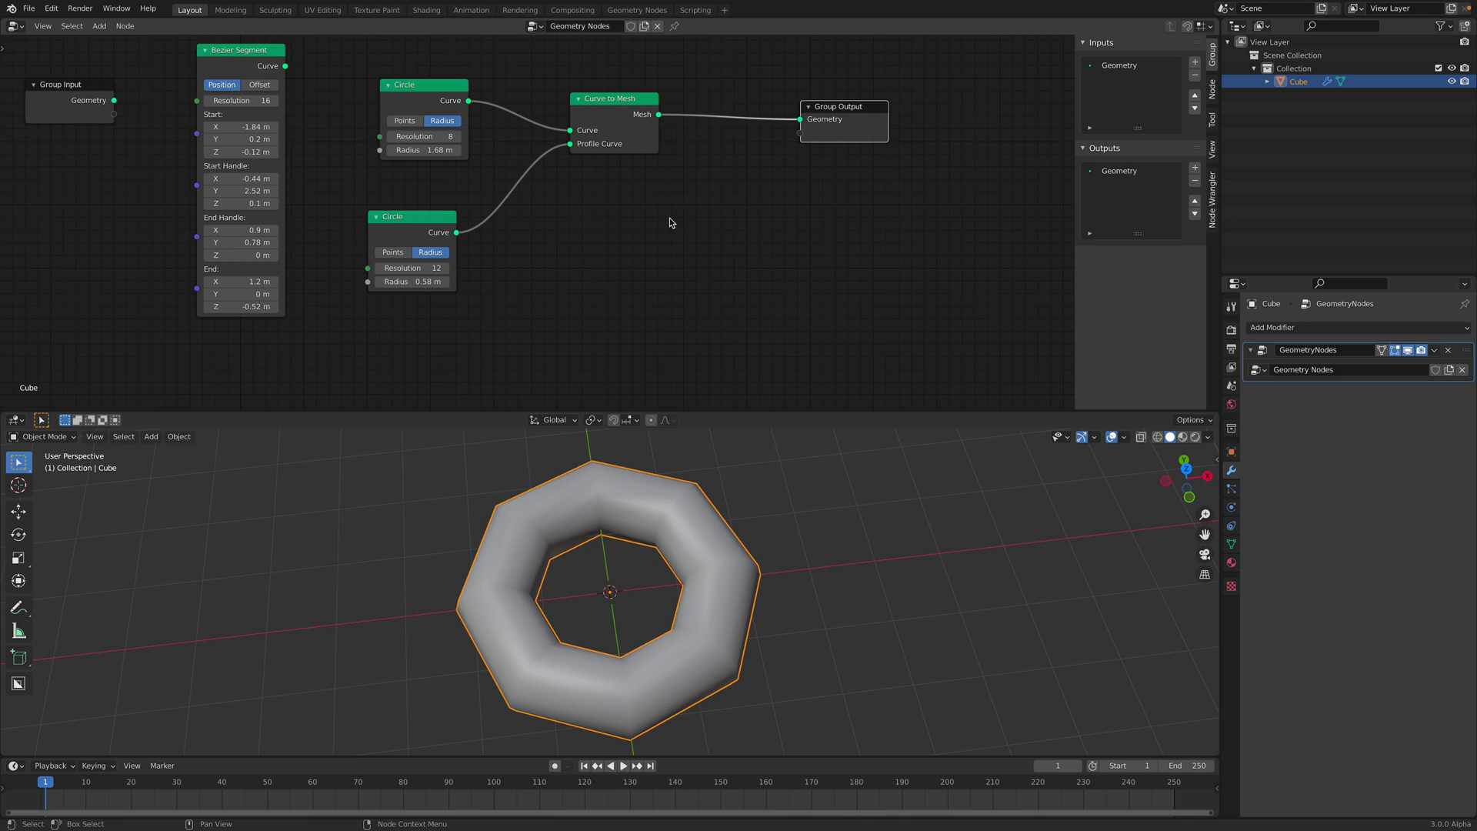
- Add a Curve Spiral primitive node and shift the Circle and Curve to Mesh nodes apart to make room for it
key("shift+a")
mouse_move(668, 274)
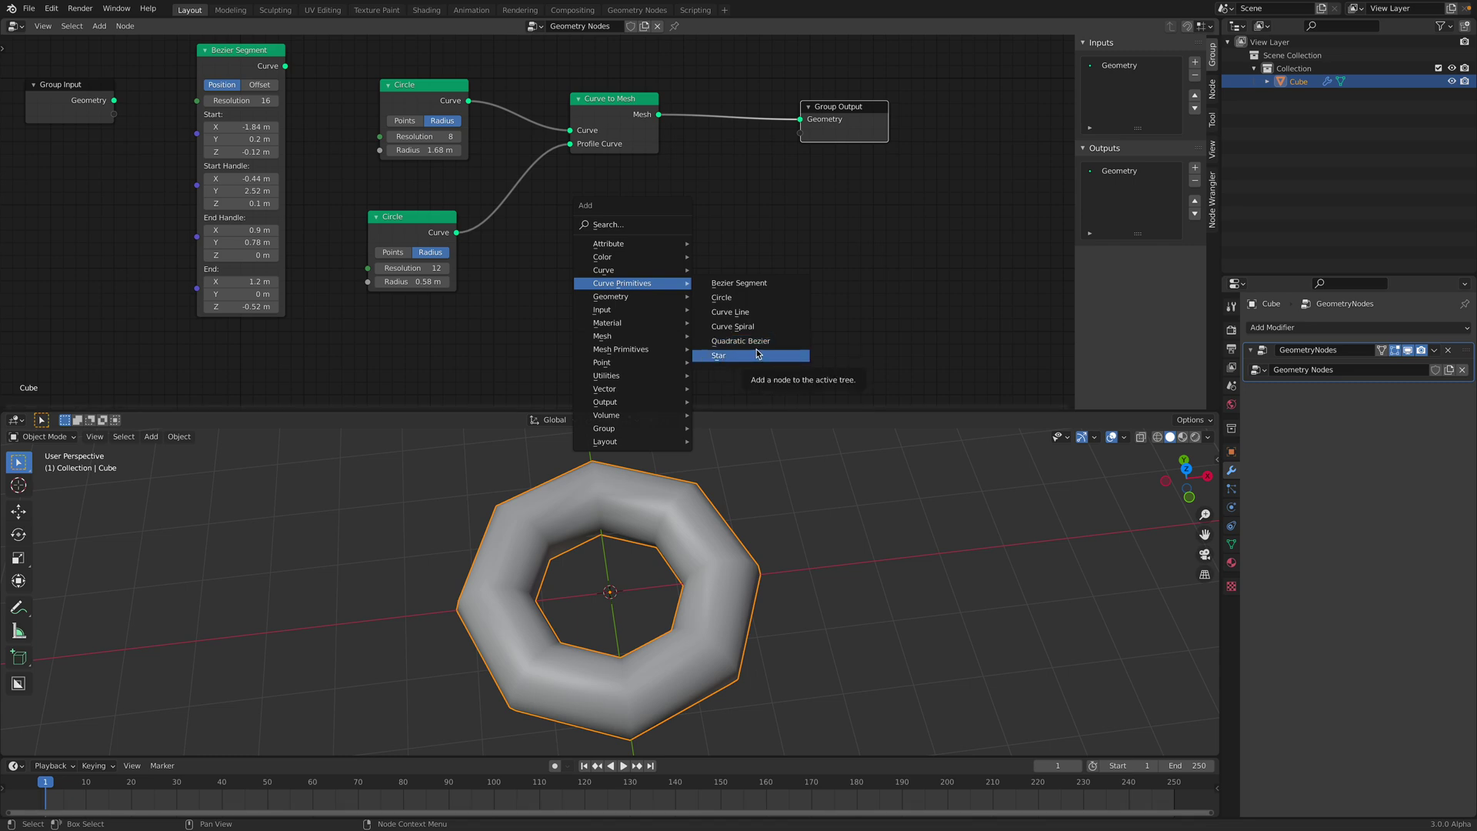
left_click(758, 330)
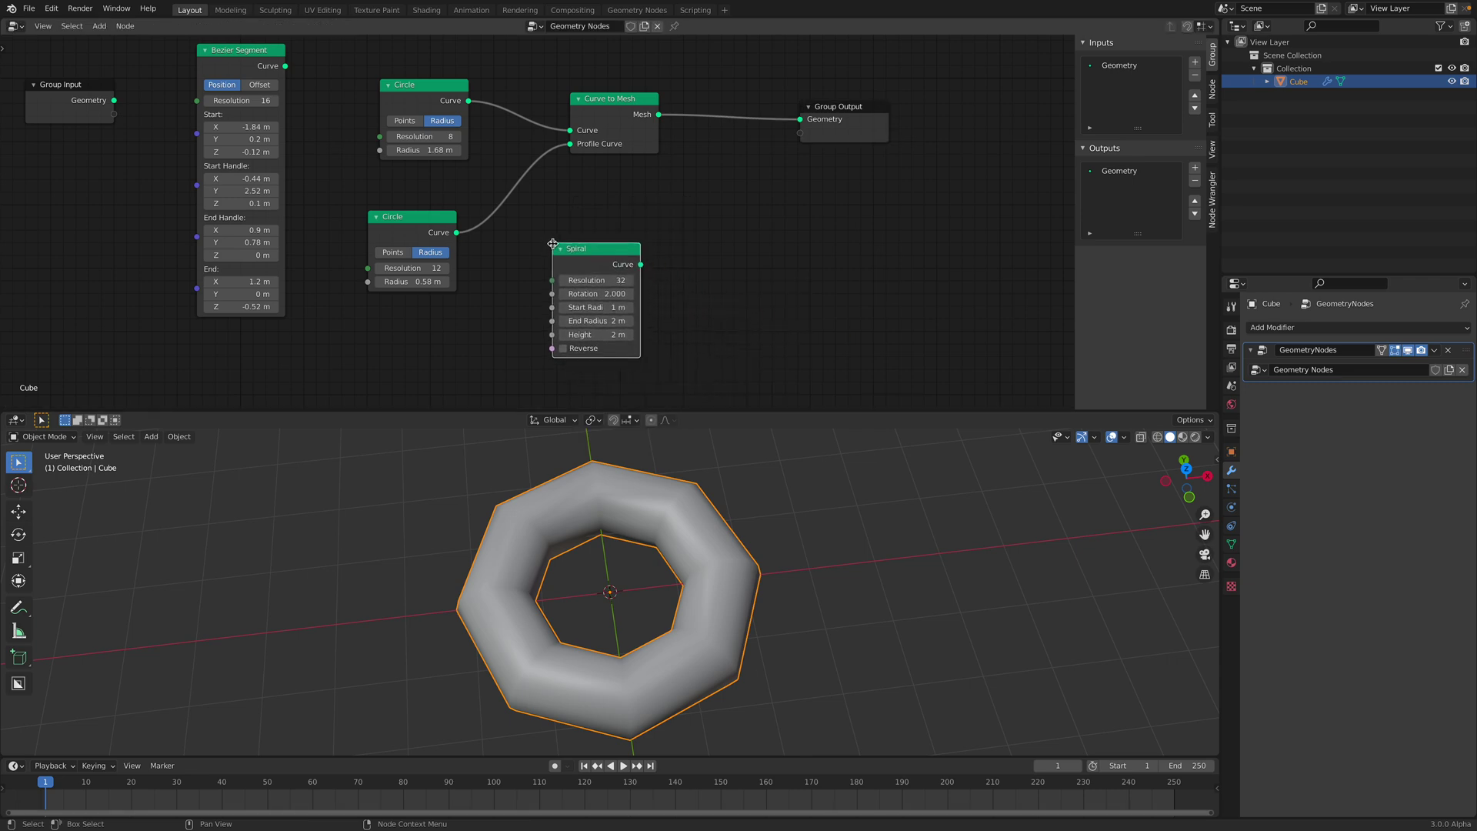
left_click_drag(436, 92, 402, 97)
left_click_drag(639, 99, 723, 111)
left_click_drag(405, 100, 419, 96)
left_click_drag(408, 217, 388, 221)
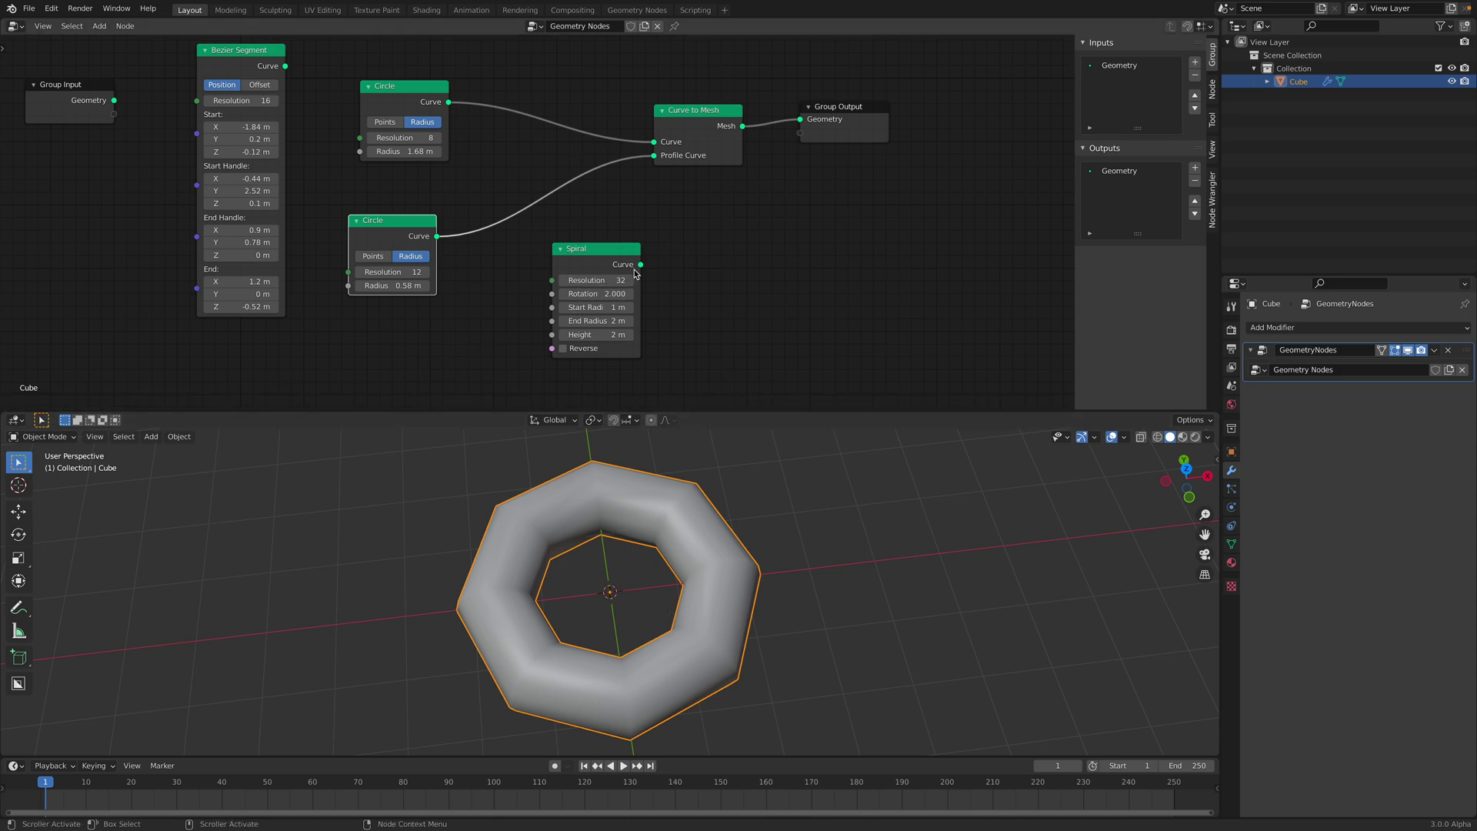
- Wire the Spiral into Curve to Mesh's Curve input and place its node above the profile Circle
left_click_drag(584, 248, 654, 141)
middle_click_drag(608, 192, 606, 238)
left_click_drag(571, 281, 534, 91)
middle_click_drag(697, 645, 592, 604)
left_click_drag(388, 265, 438, 275)
mouse_move(566, 628)
middle_mouse_down()
mouse_move(573, 608)
mouse_move(569, 646)
mouse_move(571, 631)
middle_mouse_up()
- Set the Spiral's end radius to 2.56 m and its height to 2.14 m
left_click_drag(529, 162, 576, 163)
middle_click_drag(716, 554, 752, 523)
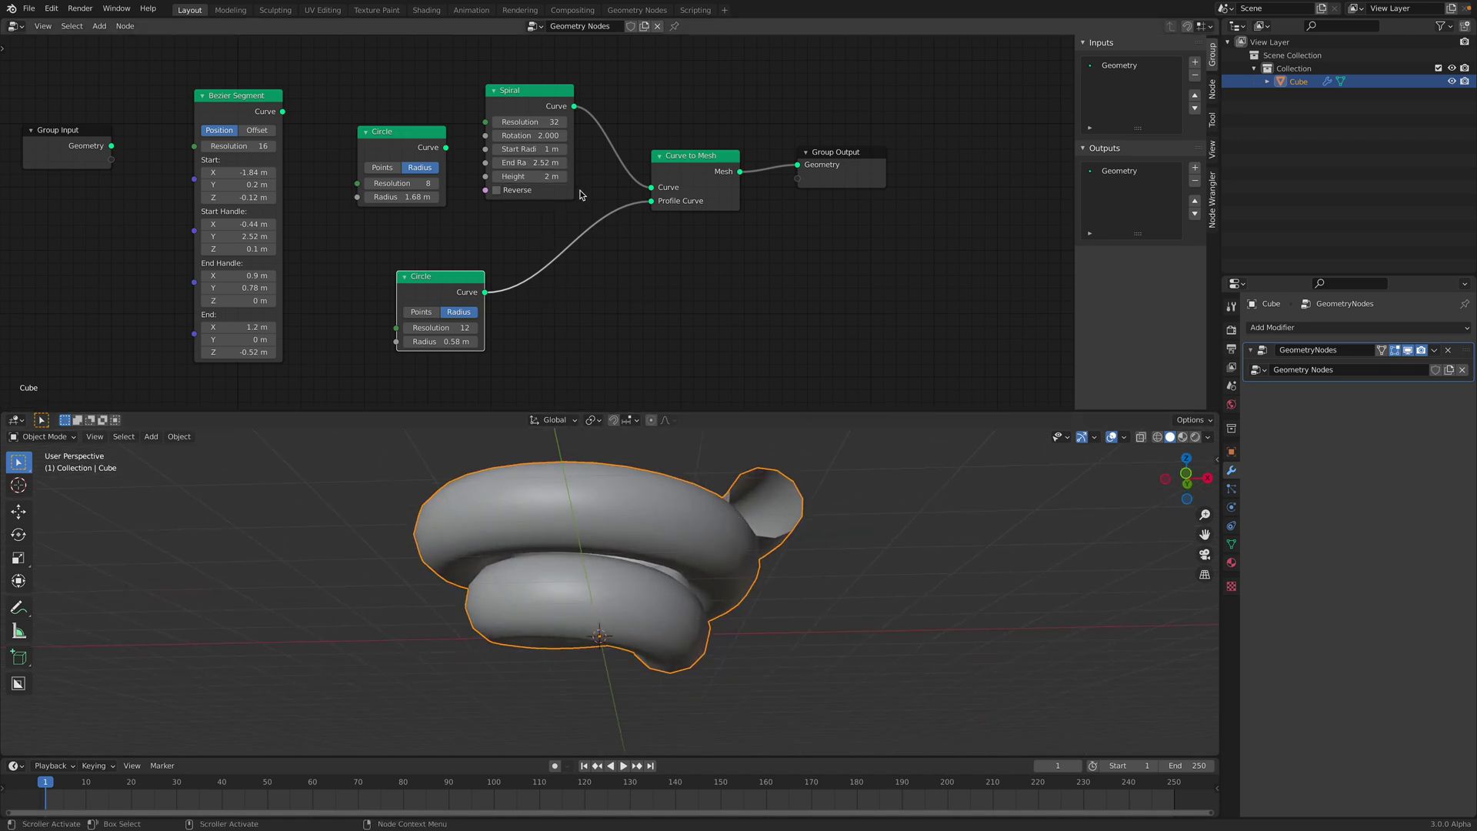
mouse_move(539, 162)
left_mouse_down()
mouse_move(569, 163)
mouse_move(511, 176)
mouse_move(554, 176)
mouse_move(537, 176)
left_mouse_up()
middle_click_drag(615, 492, 598, 541, "shift")
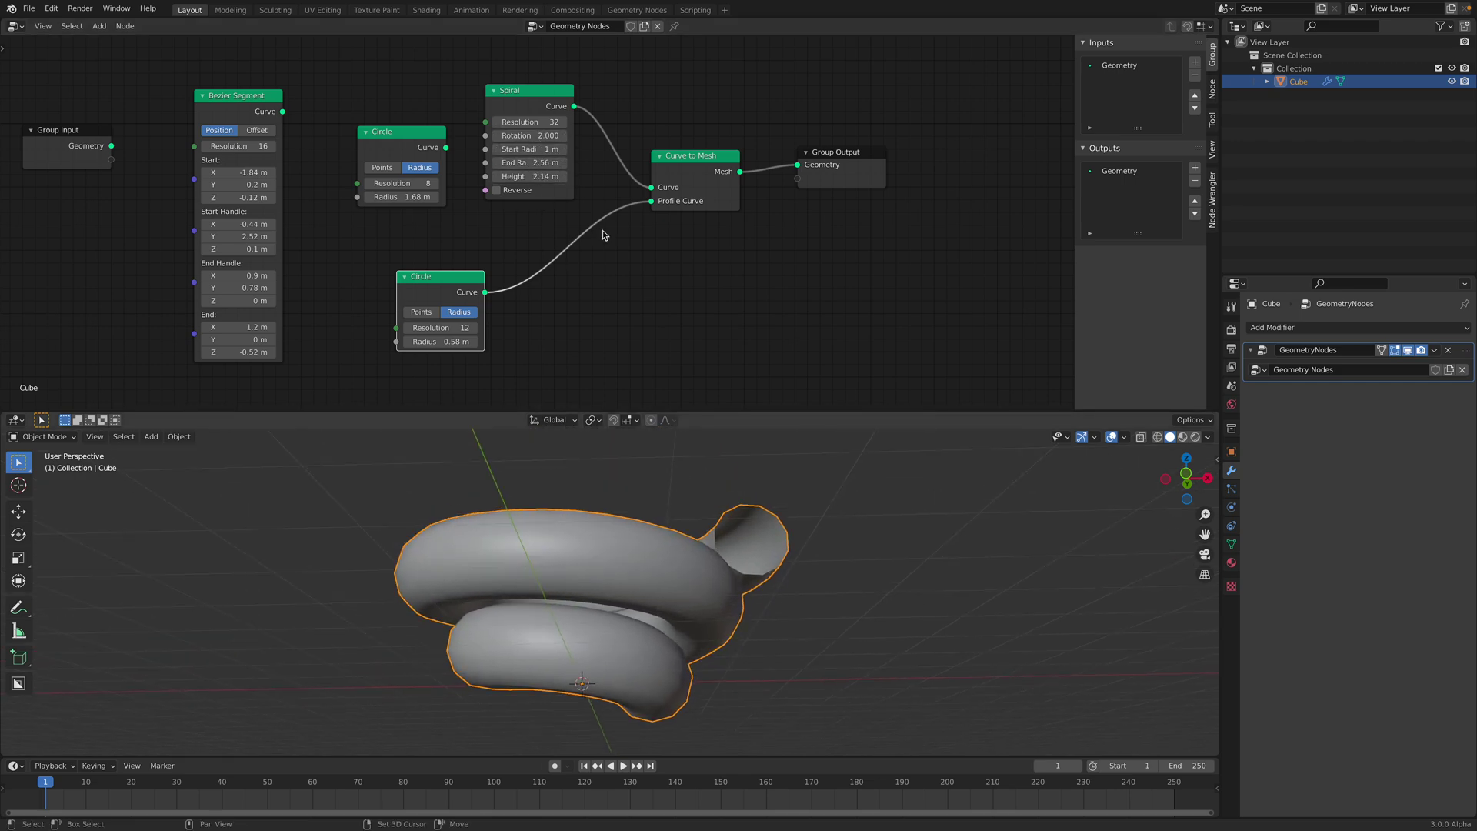
- Set the Spiral's resolution to 15 and rotation to 3.380, and enable Reverse
mouse_move(531, 122)
left_mouse_down()
mouse_move(504, 122)
mouse_move(550, 135)
mouse_move(529, 135)
left_mouse_up()
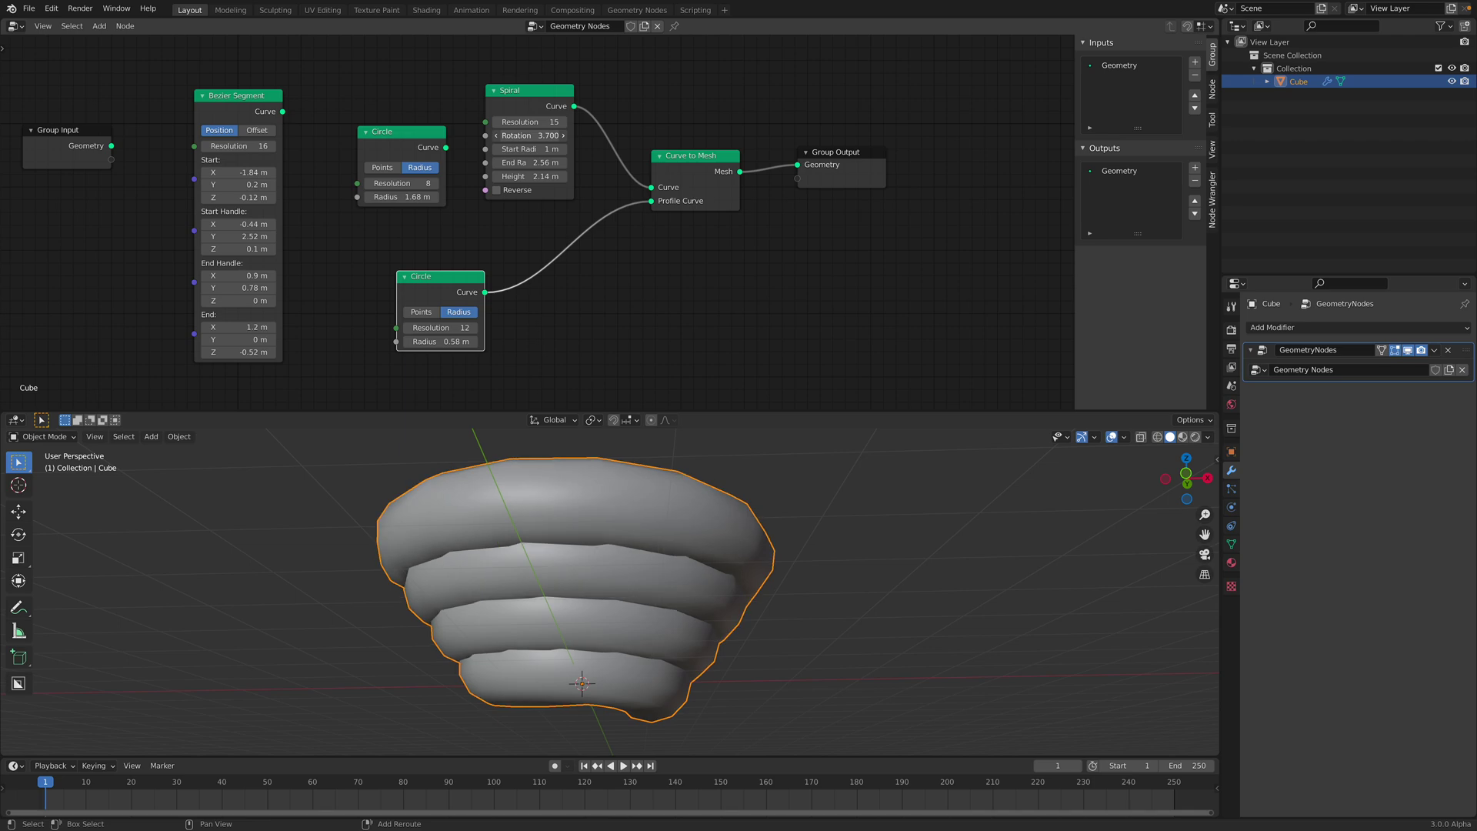
left_click_drag(531, 135, 498, 136)
middle_click_drag(574, 508, 600, 531)
left_click(529, 194)
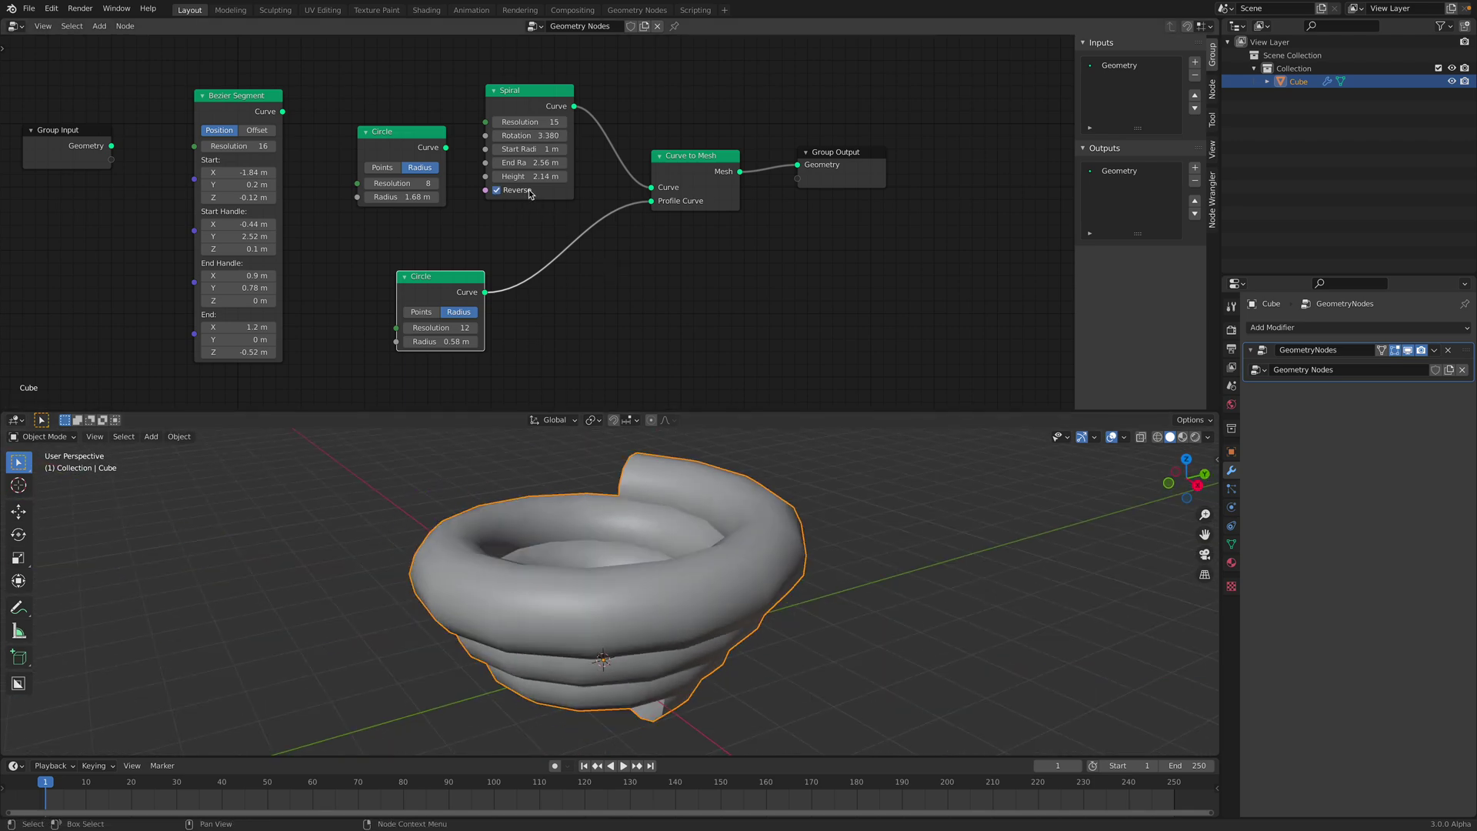
- Set the Spiral's height to -2.36 m and move the Spiral and unused Circle nodes apart
left_click_drag(542, 176, 373, 176)
scroll(674, 537, "down", 2)
middle_click_drag(673, 536, 698, 465, "shift")
middle_click_drag(737, 537, 772, 537)
middle_click_drag(643, 294, 633, 329)
left_click_drag(517, 100, 486, 67)
left_click_drag(388, 135, 367, 159)
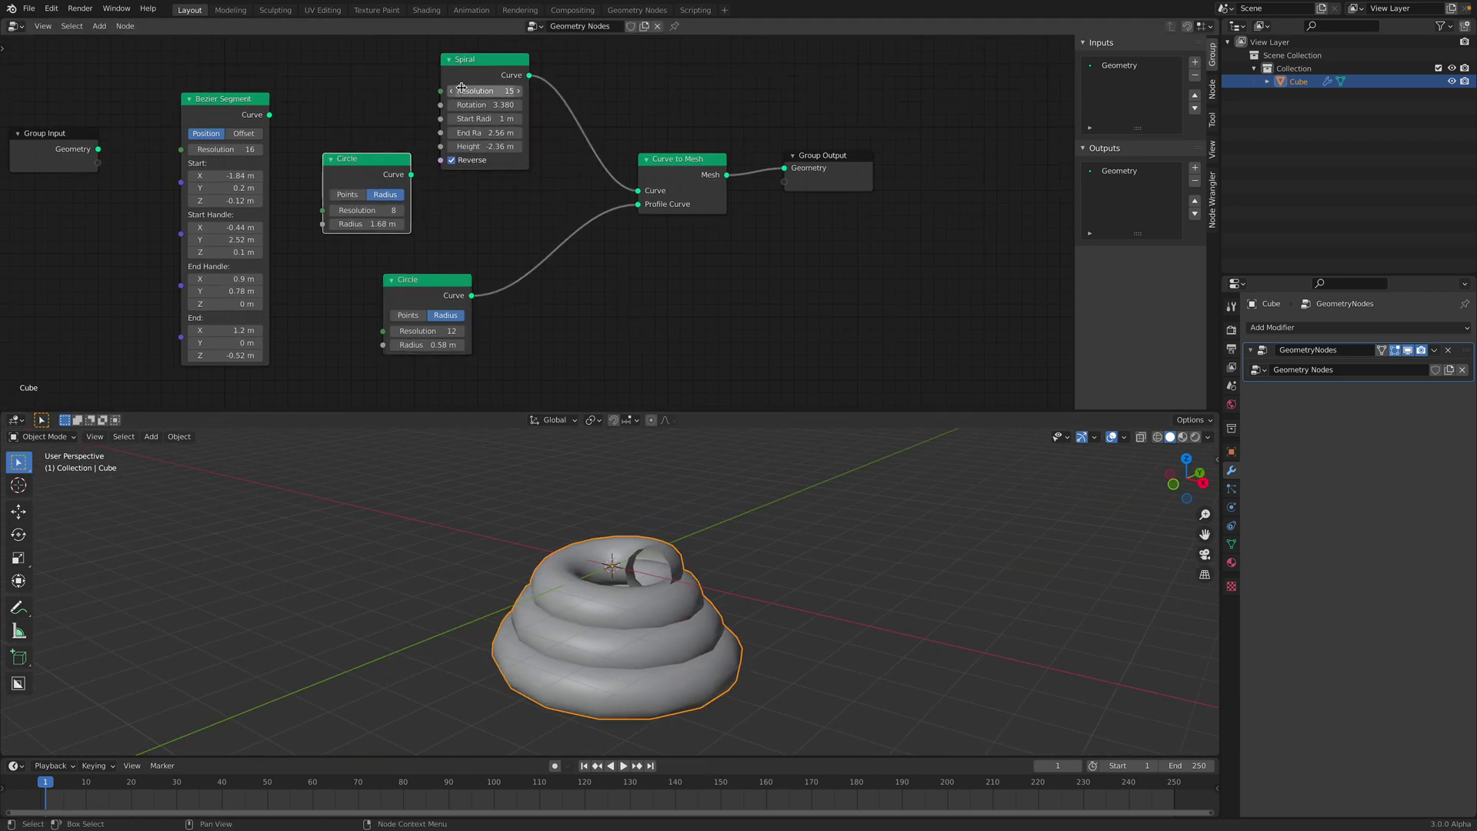
- Set the Spiral's resolution to 31 and make room between the profile Circle, Curve to Mesh and Group Output nodes
left_click_drag(464, 90, 523, 90)
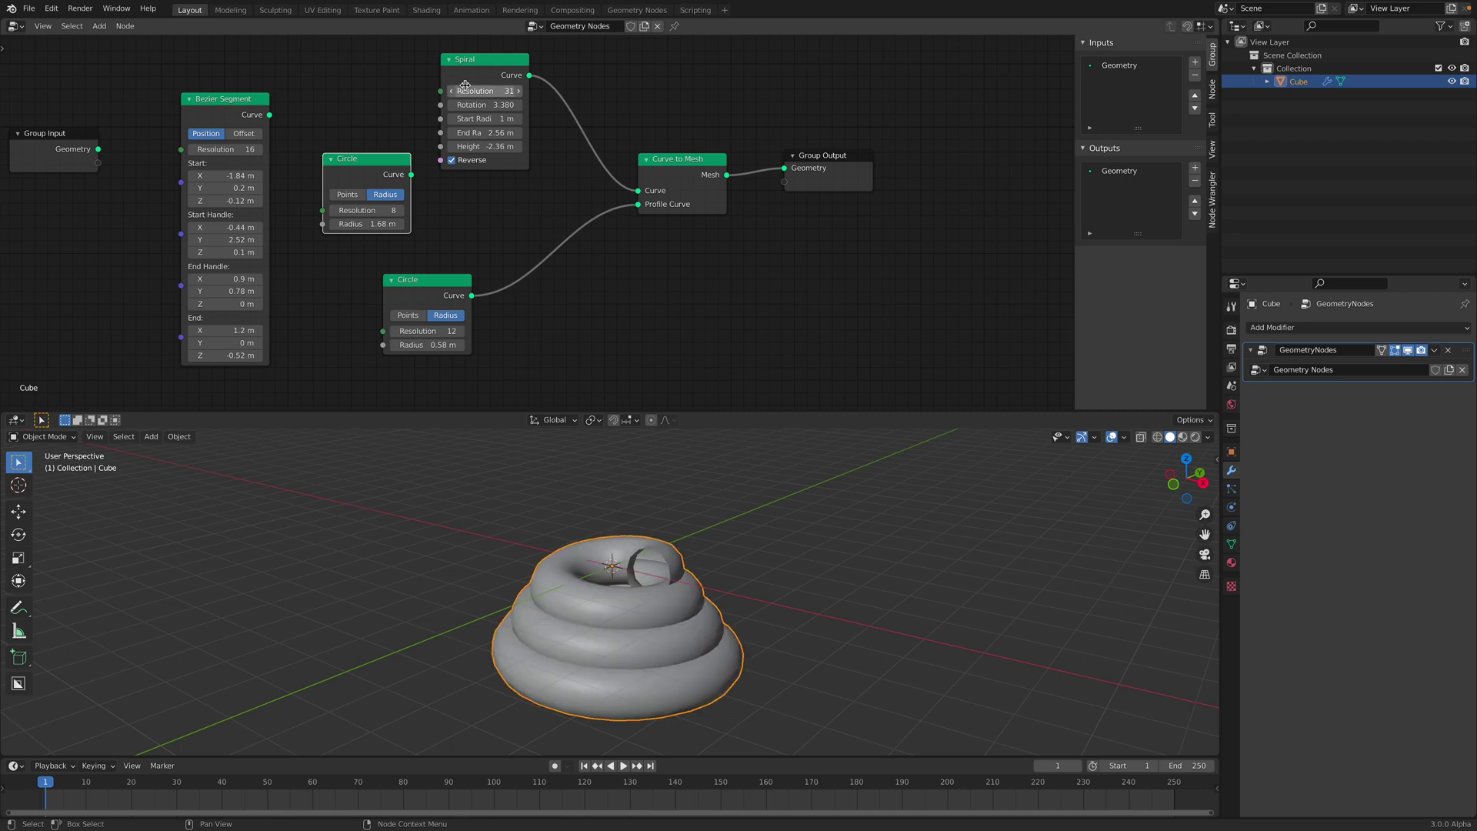
left_click(690, 164)
left_click_drag(827, 156, 923, 172)
left_click_drag(684, 160, 771, 156)
left_click_drag(442, 280, 469, 262)
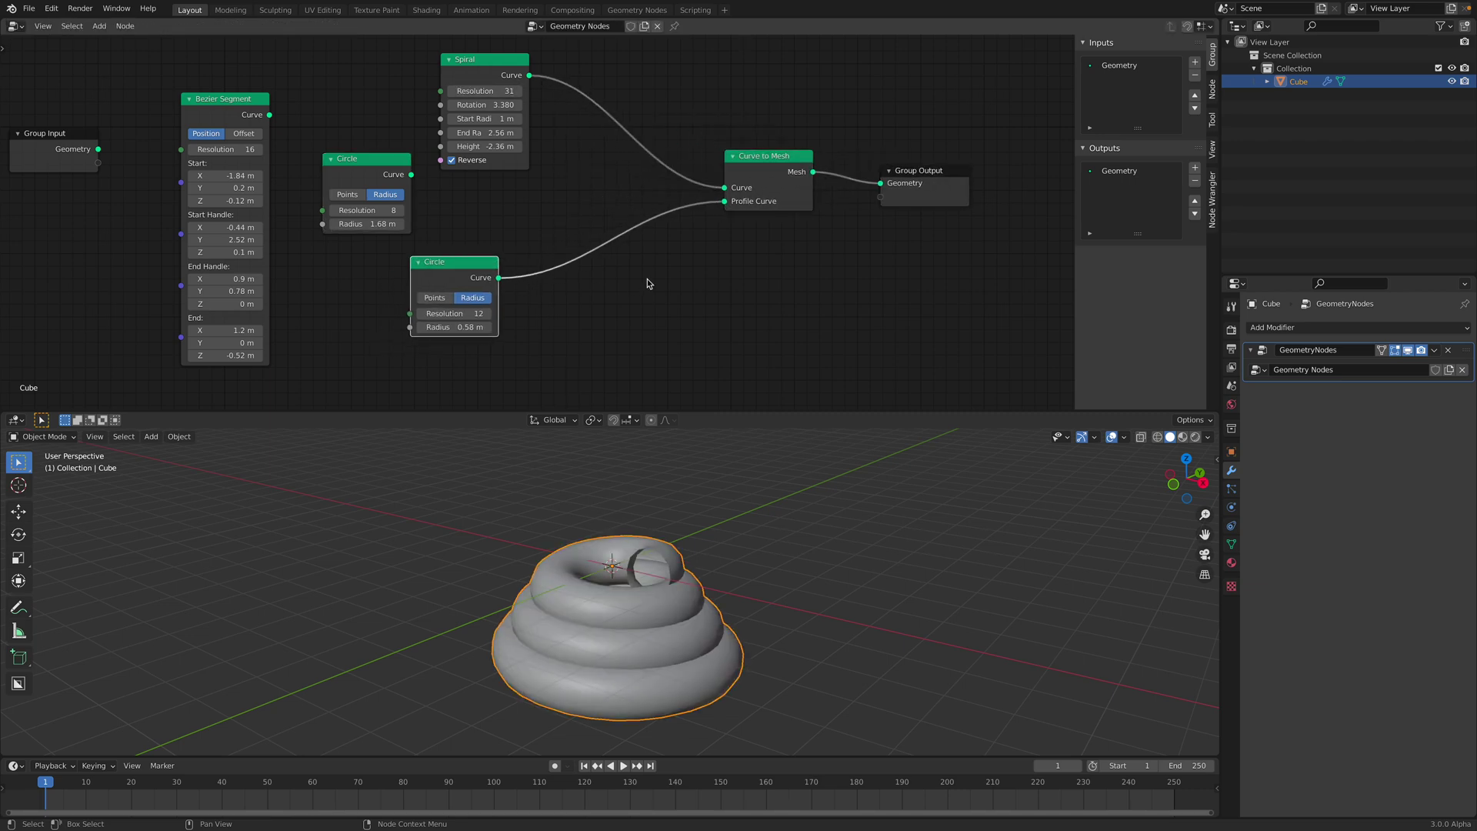
- Add a Star curve primitive node in the free space below Curve to Mesh
key("shift+a")
left_click(643, 227)
type("star")
left_click(658, 250)
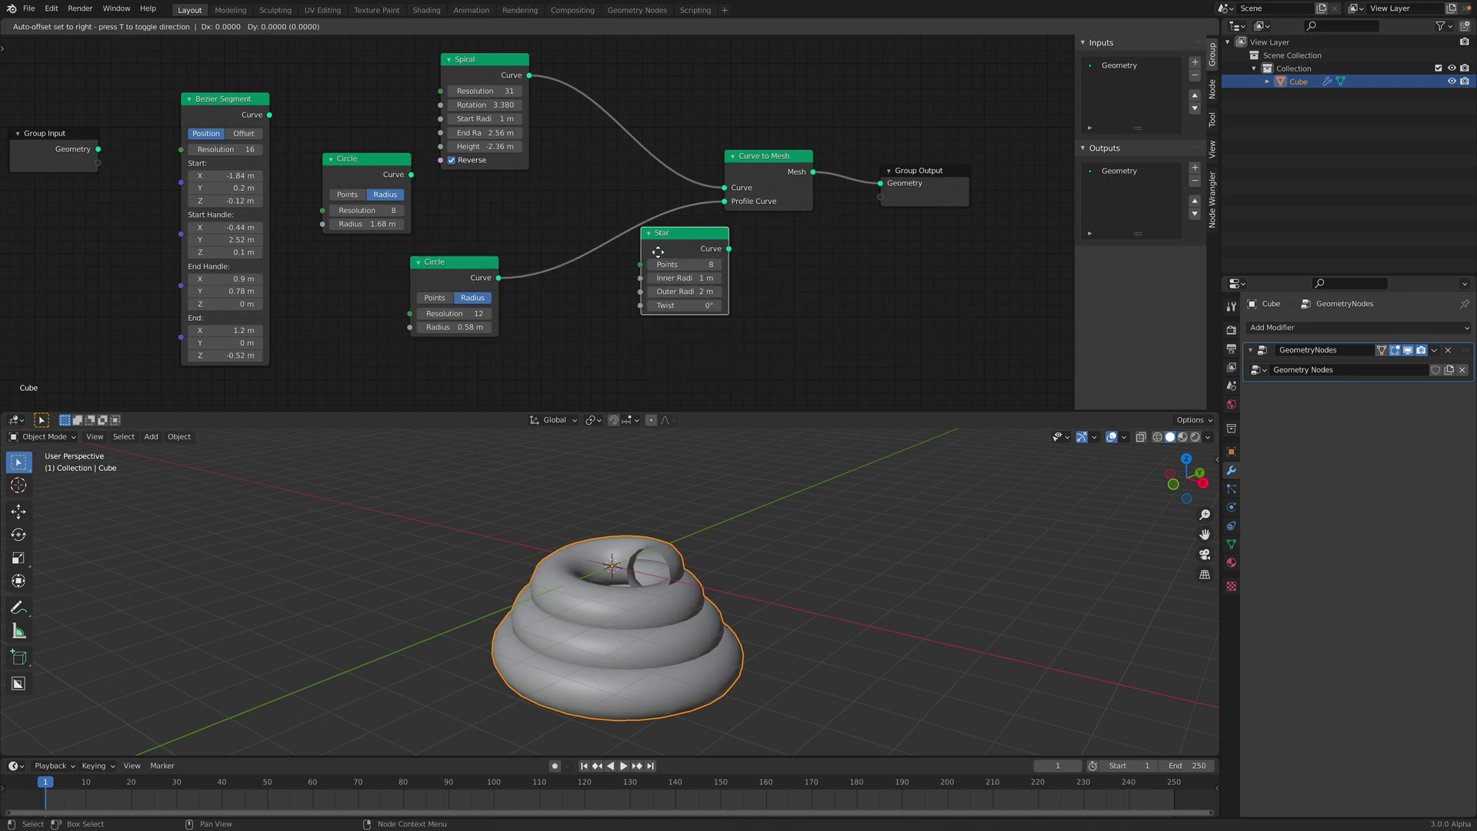
left_click(617, 293)
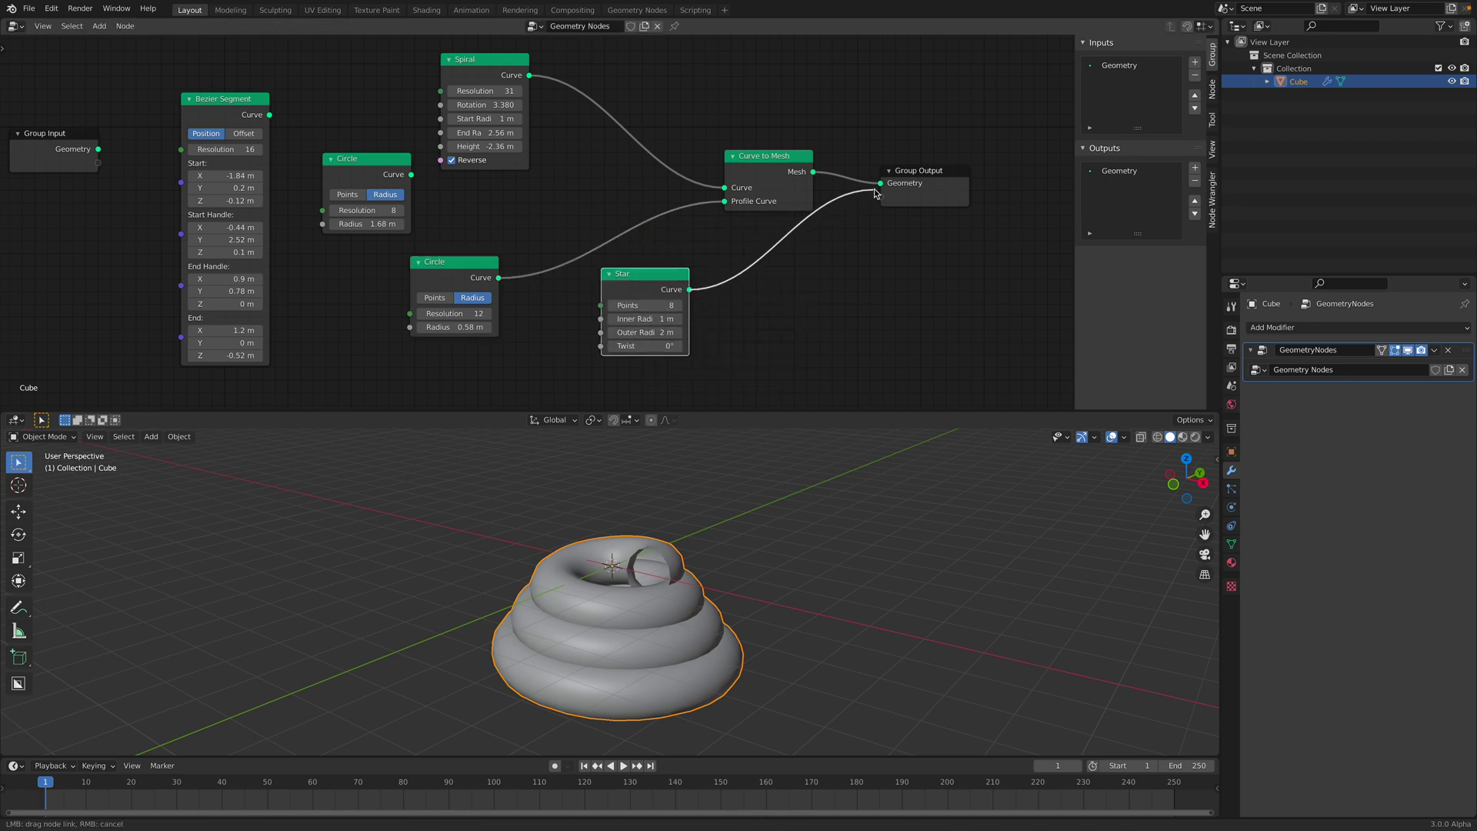
- Wire the Star's curve directly into Group Output's Geometry and set its points to 11
left_click_drag(875, 193, 879, 185)
left_click_drag(907, 182, 907, 224)
middle_click_drag(762, 562, 670, 582)
scroll(669, 582, "up", 1)
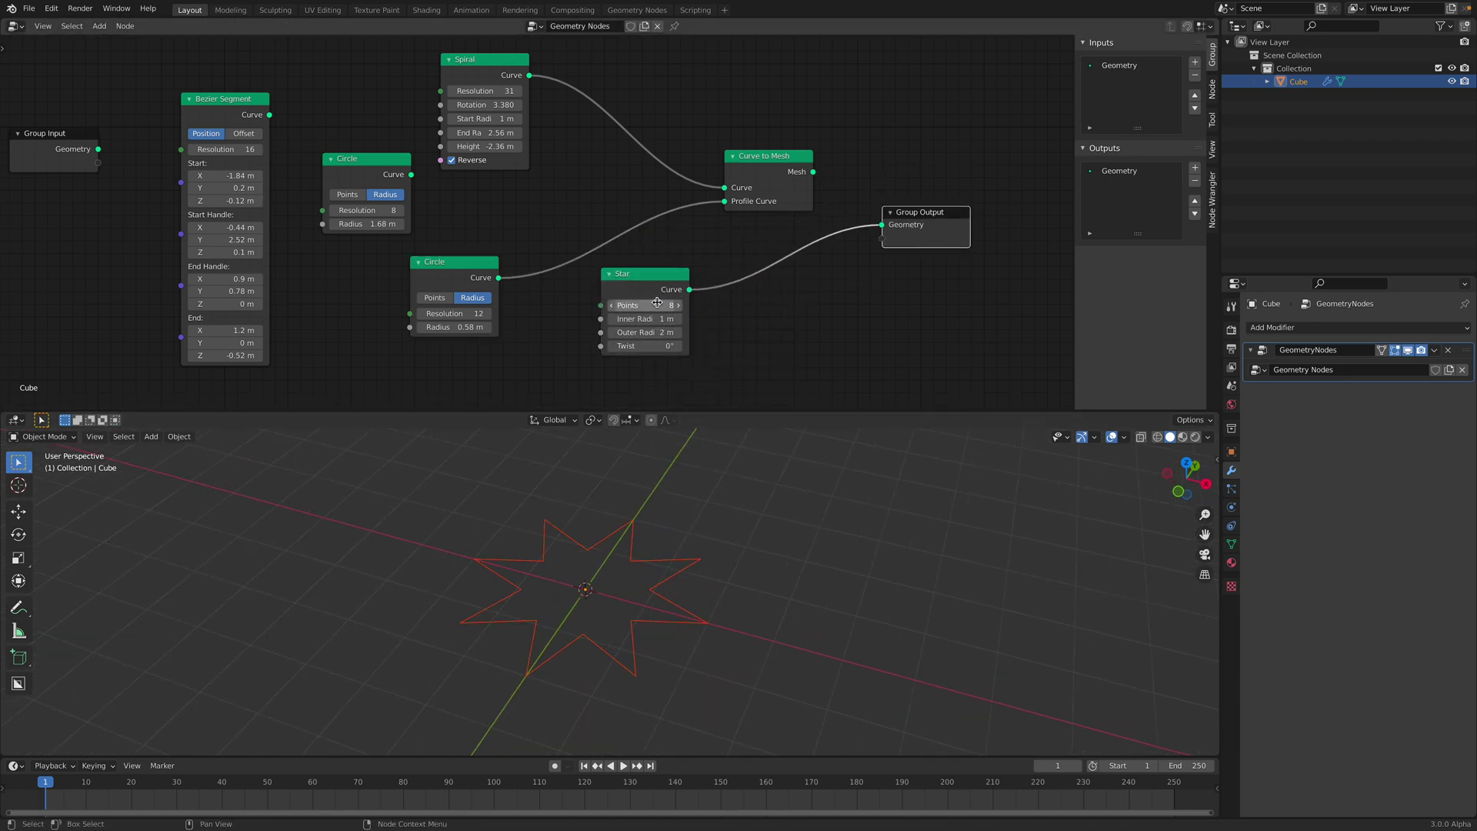
mouse_move(657, 302)
left_mouse_down()
mouse_move(731, 302)
mouse_move(680, 303)
left_mouse_up()
middle_click_drag(793, 549, 633, 569, "shift")
- Split the 3D viewport vertically and turn the new area into a Spreadsheet editor
left_click_drag(1214, 412, 860, 419)
left_click(875, 420)
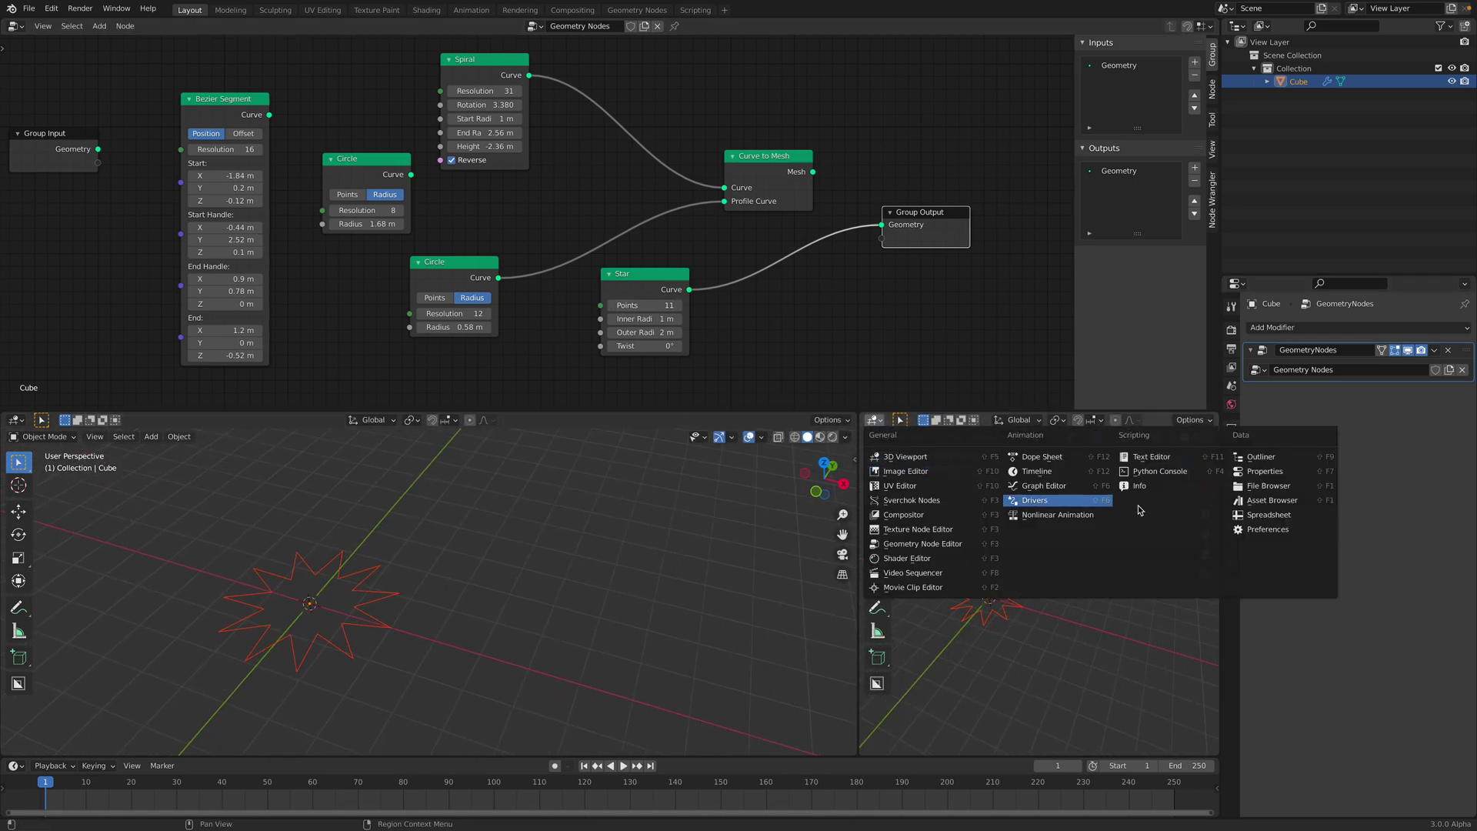
left_click(1269, 514)
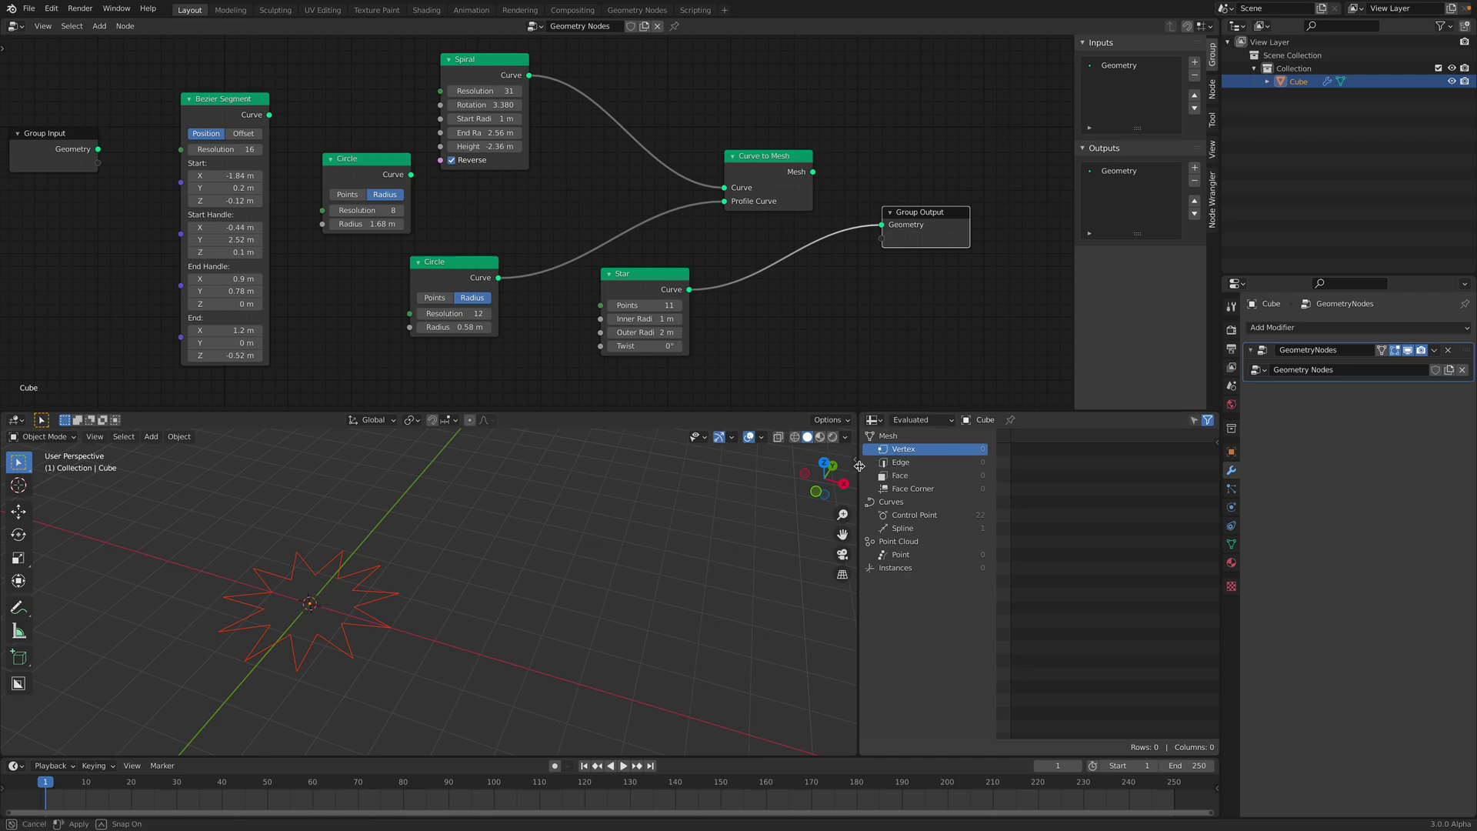
- Widen the Spreadsheet area and show the star curve's Control Point data
left_click_drag(859, 465, 638, 507)
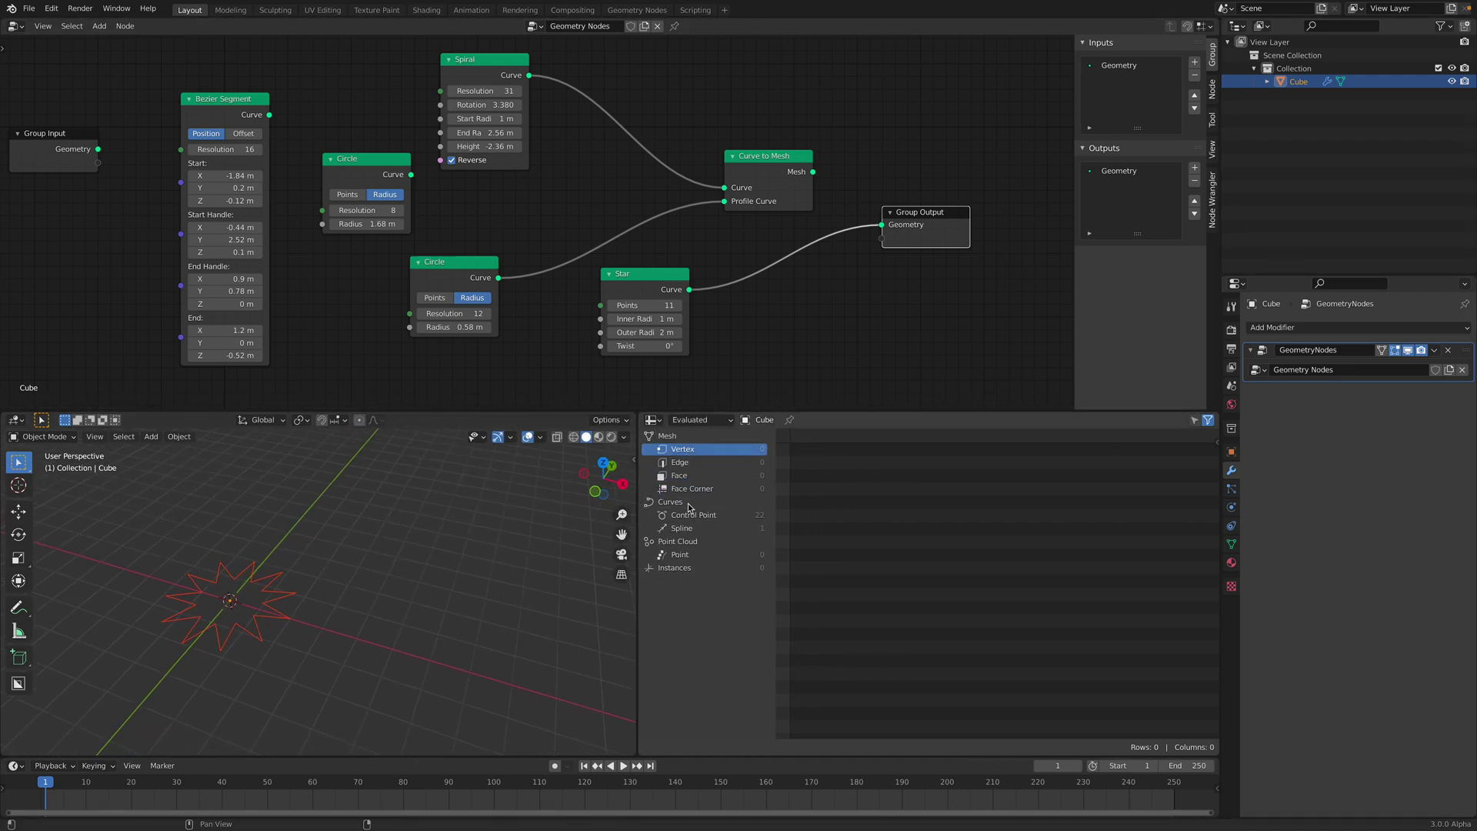
left_click(692, 515)
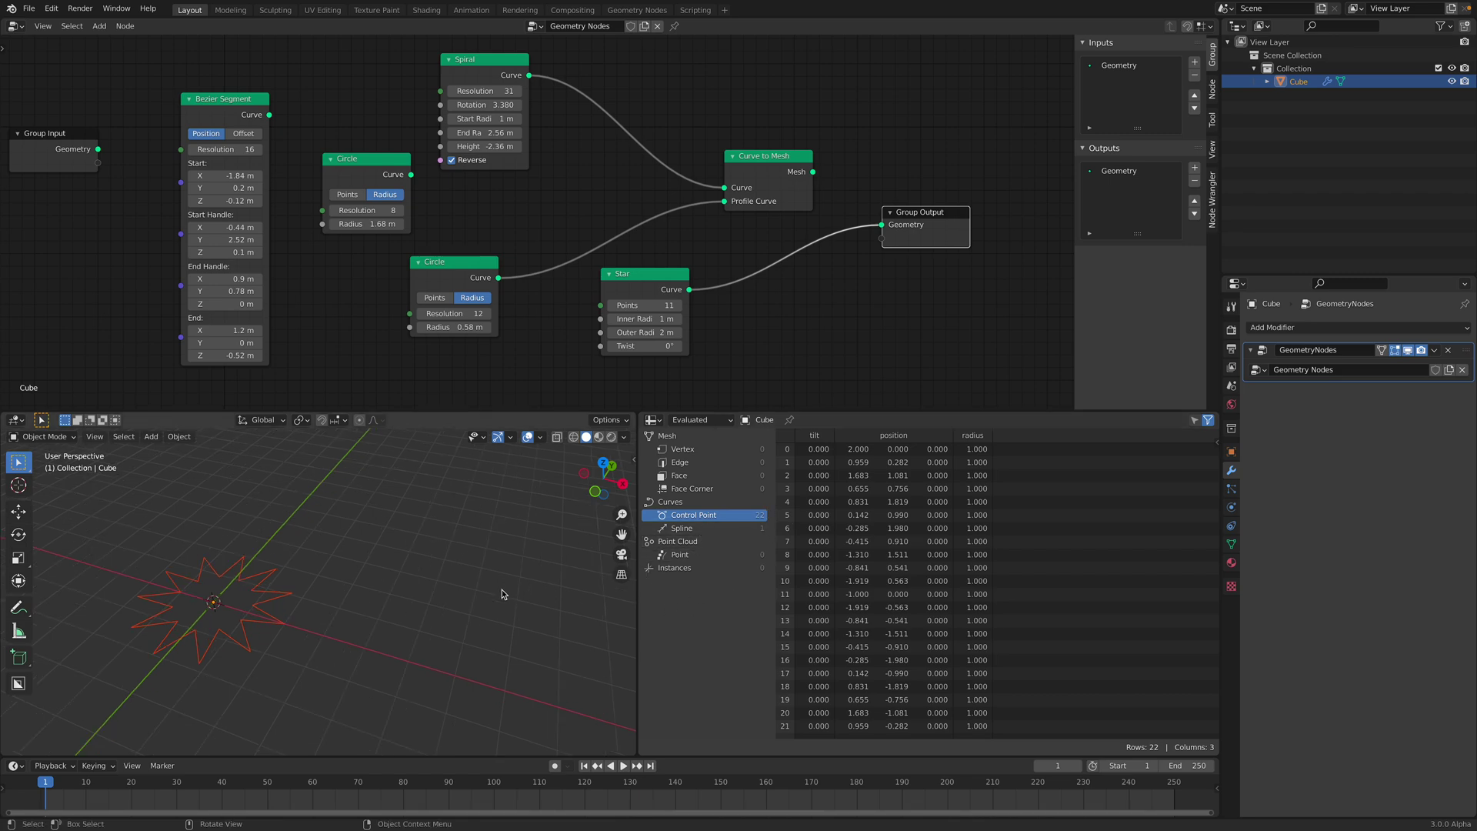
scroll(454, 597, "up", 4)
middle_click_drag(312, 604, 462, 577, "shift")
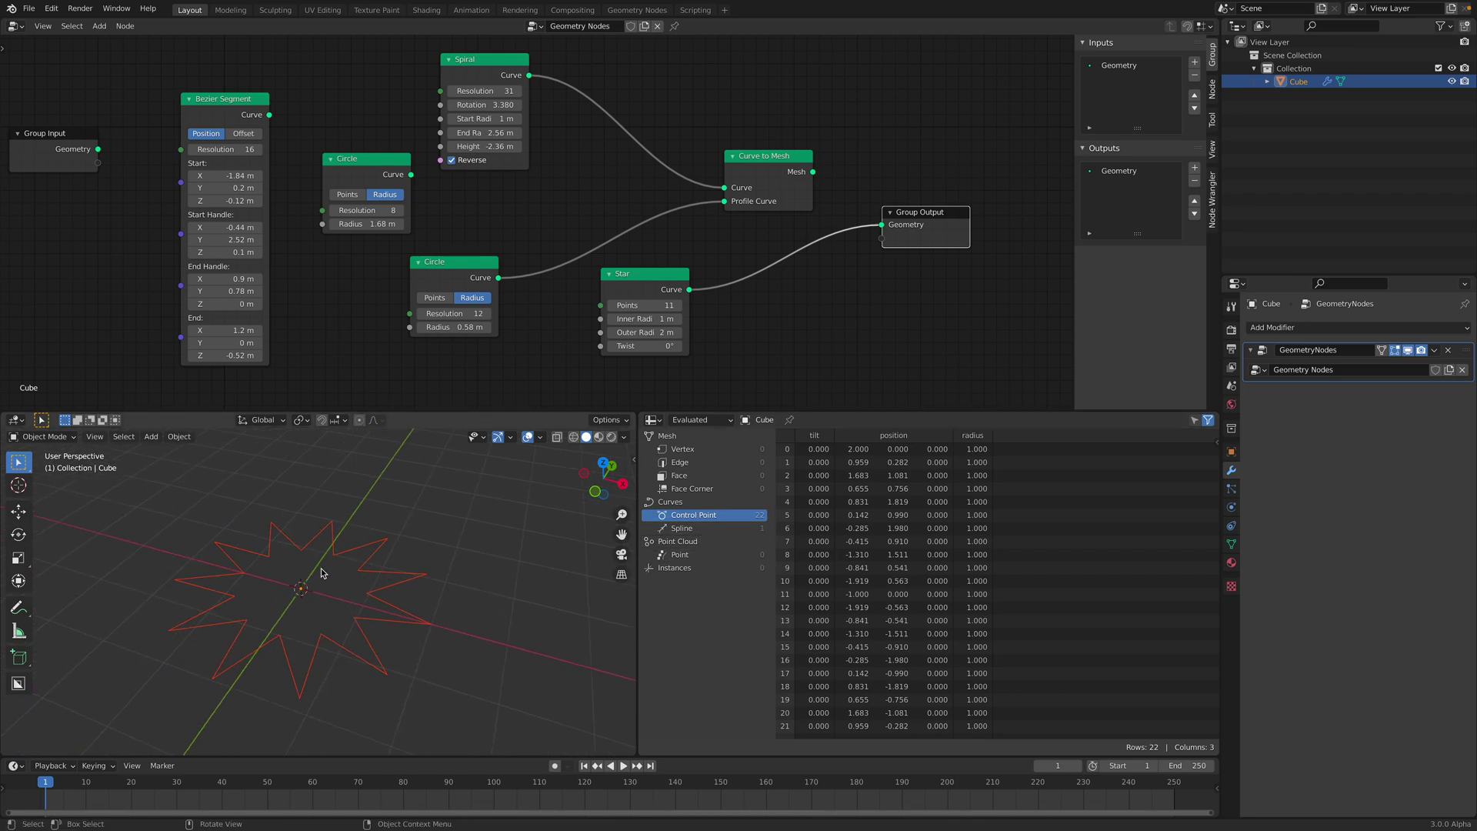
- Try twisting the Star curve by 6.72°
left_click_drag(646, 274, 651, 275)
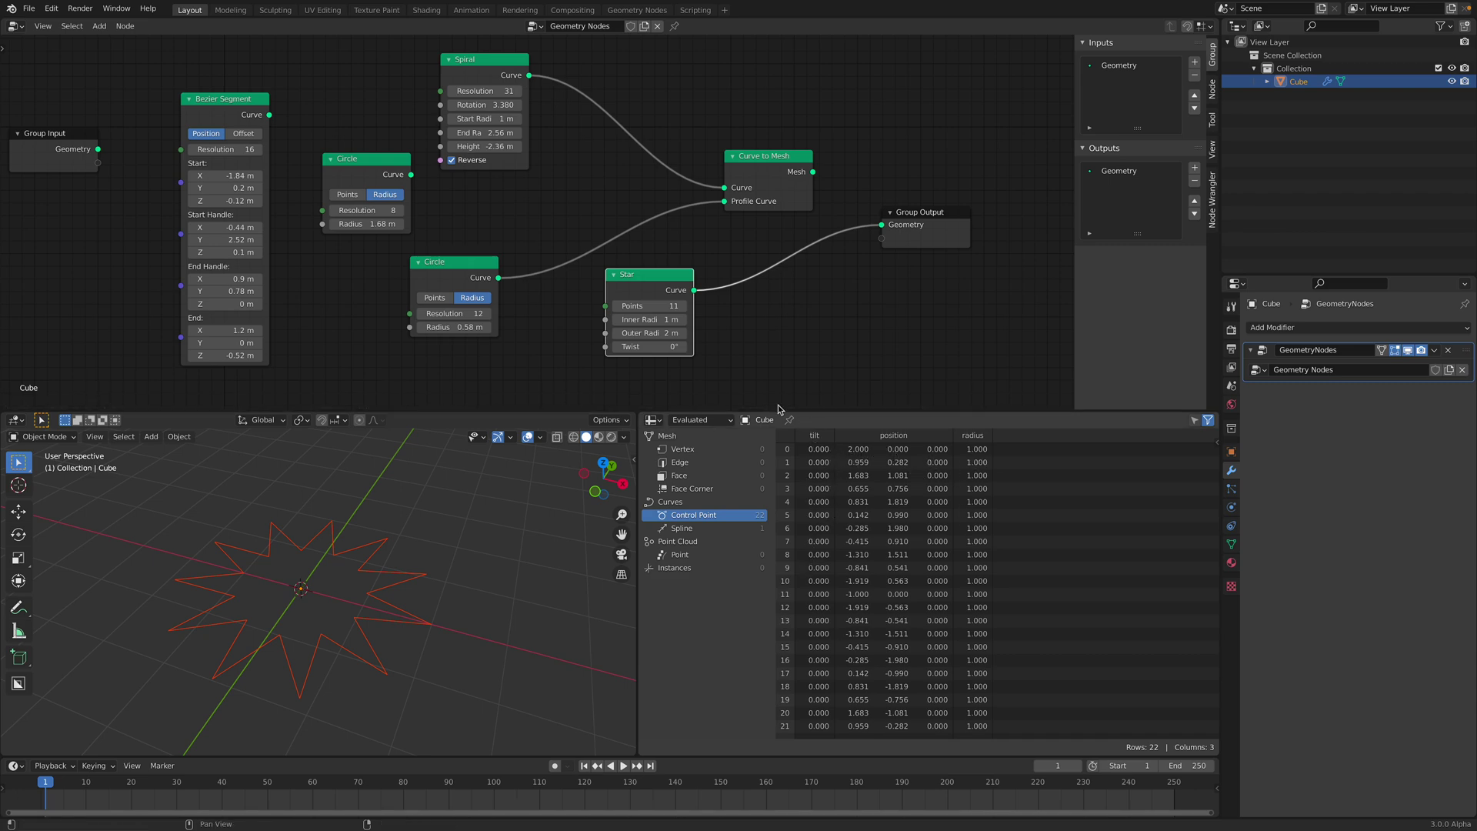
left_click_drag(650, 346, 660, 347)
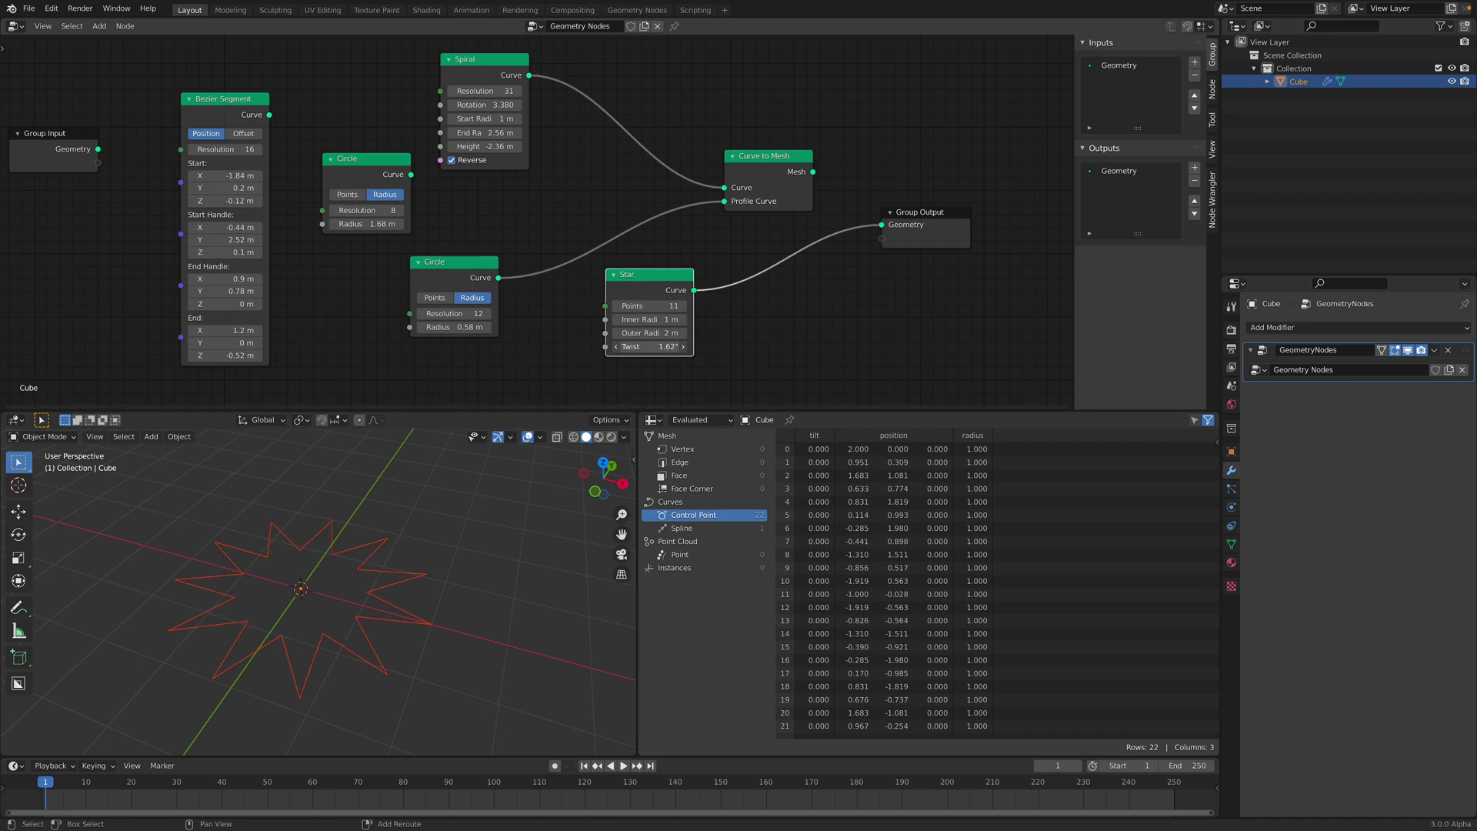
left_click_drag(660, 346, 658, 347)
left_click_drag(661, 291, 657, 295)
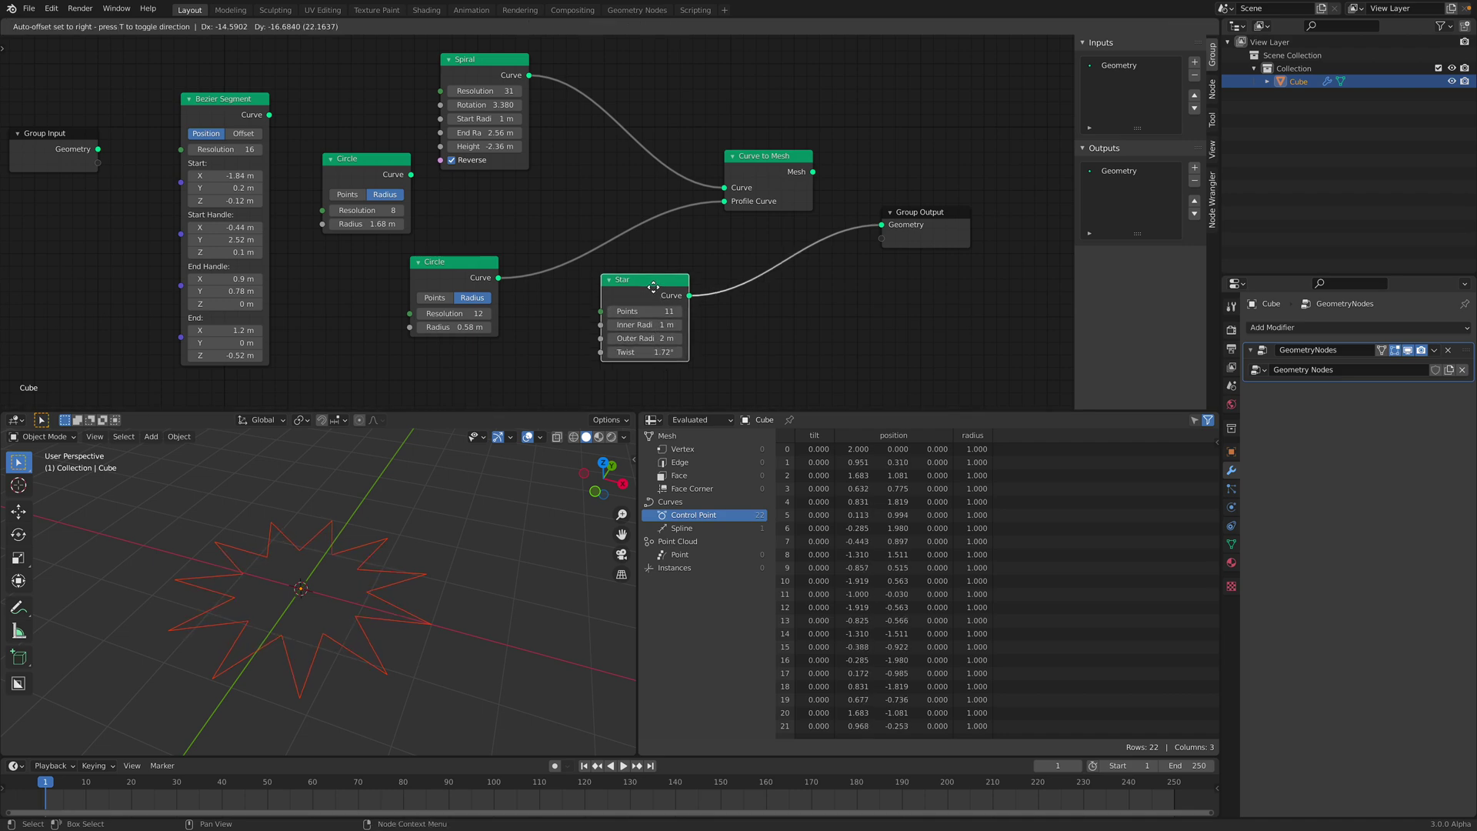
mouse_move(642, 351)
left_mouse_down()
mouse_move(723, 352)
mouse_move(643, 352)
left_mouse_up()
left_click(677, 351)
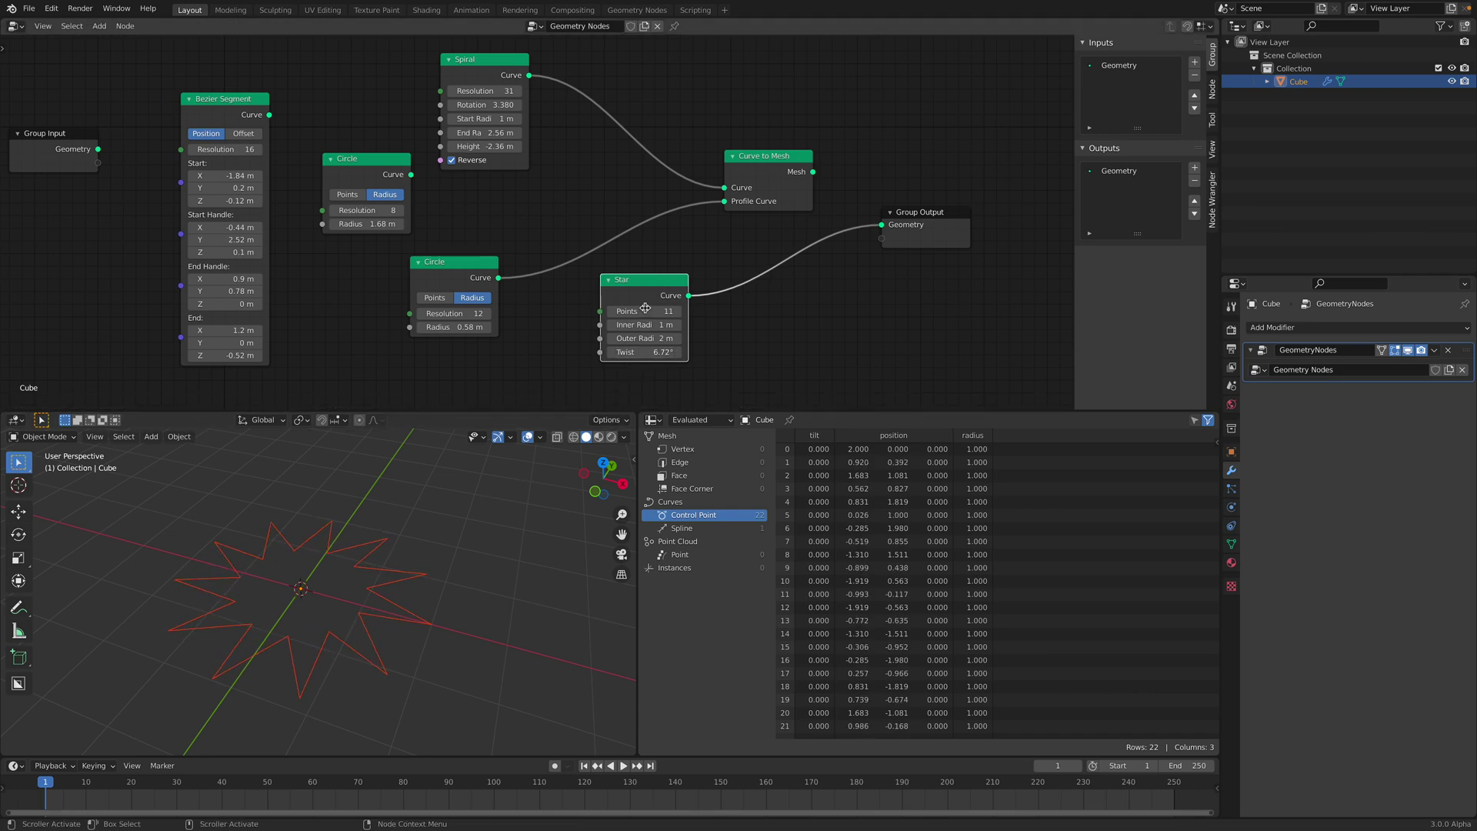
- Wire the Star's curve into Curve to Mesh's Curve input and the resulting mesh into Group Output's Geometry
left_click_drag(646, 293, 608, 299)
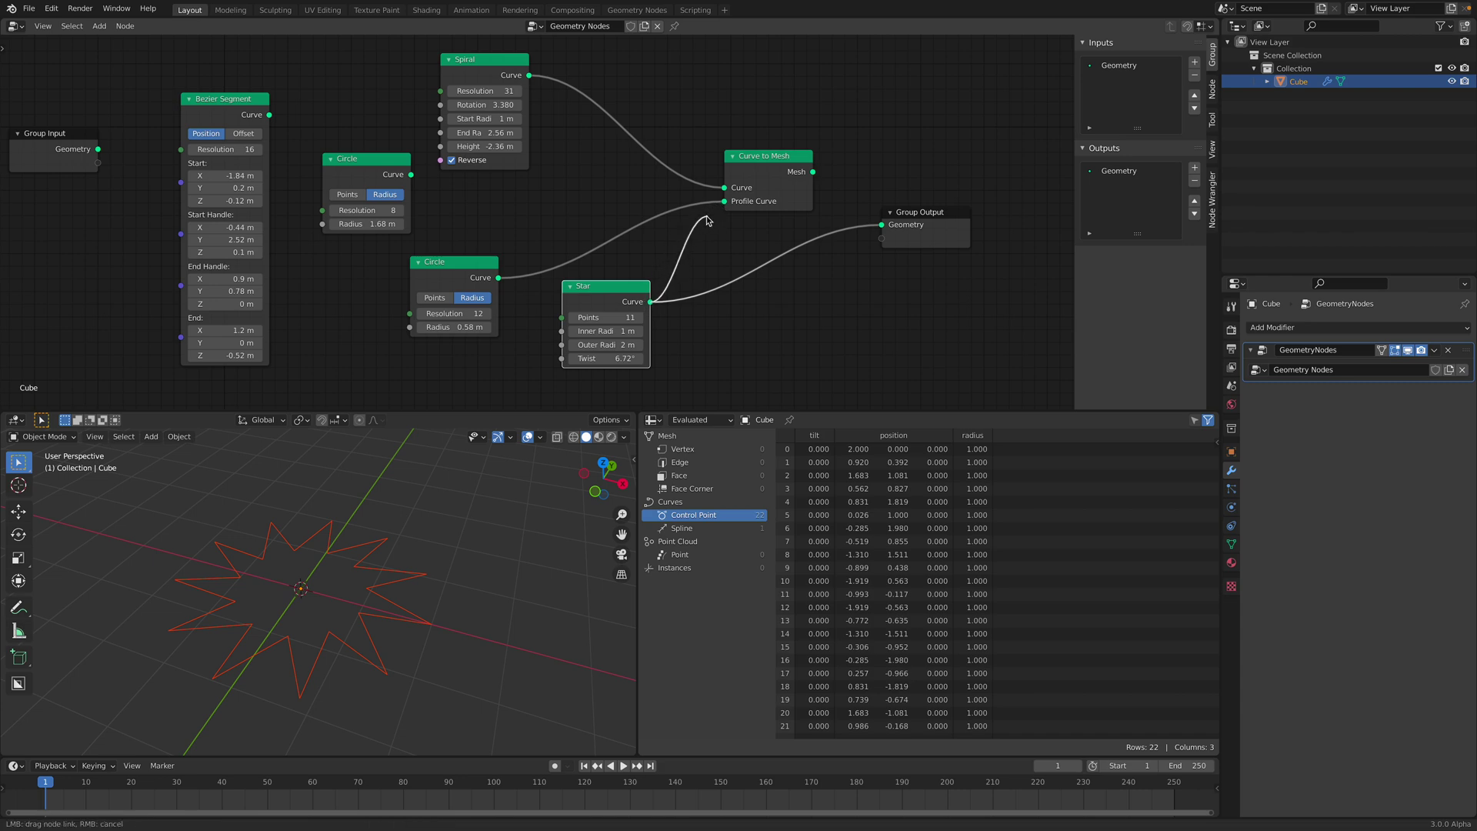
left_click_drag(724, 195, 724, 188)
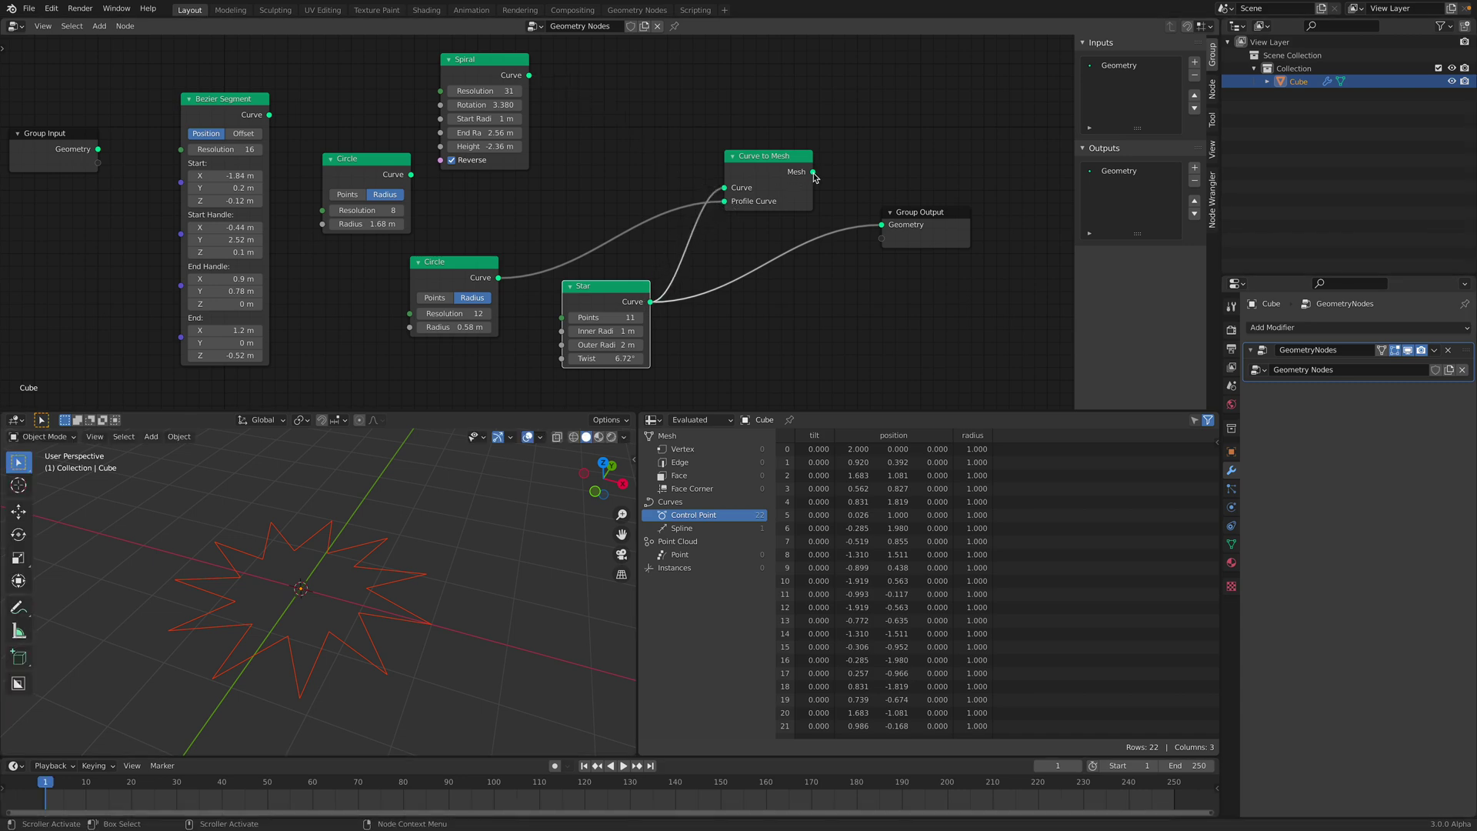
left_click_drag(813, 173, 882, 224)
- Place the Star node beside the Spiral and set its points to 9 and its twist to 0°
left_click_drag(614, 303, 616, 129)
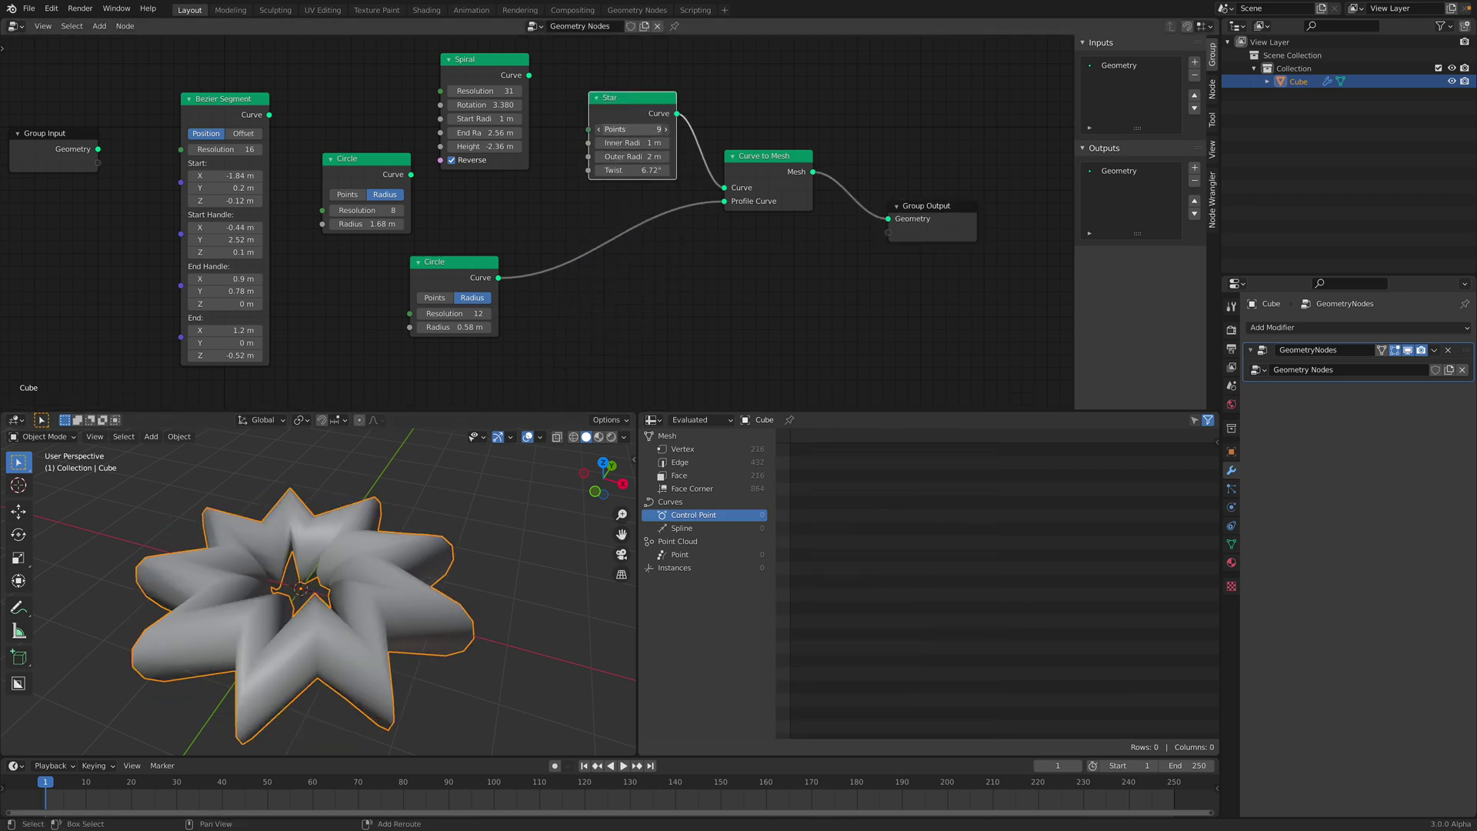
type("0")
key("Return")
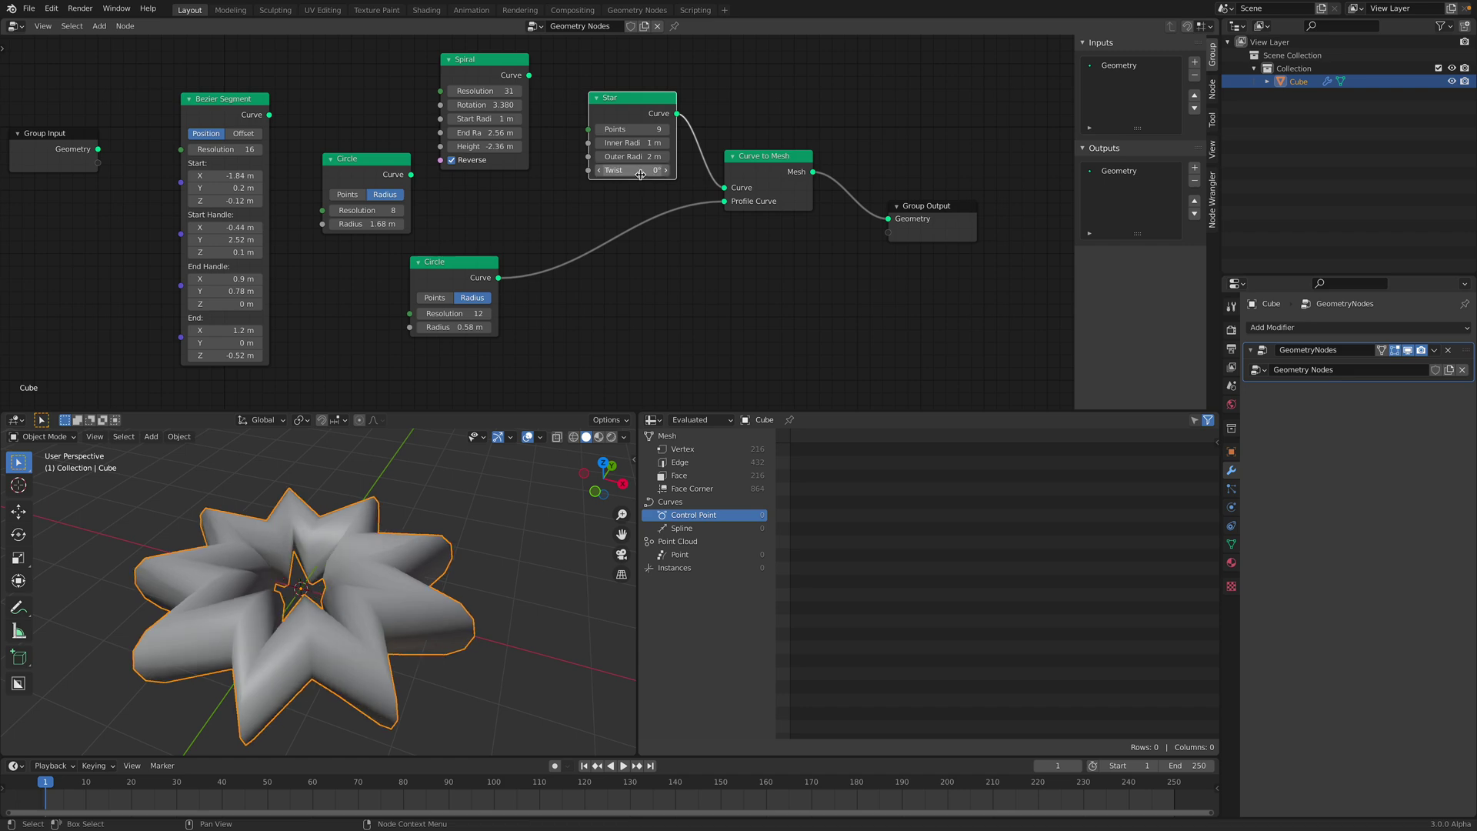
- Set the Star's inner radius to 1.28 m and its outer radius to 1.68 m
scroll(439, 608, "down", 3)
middle_click_drag(385, 619, 405, 653)
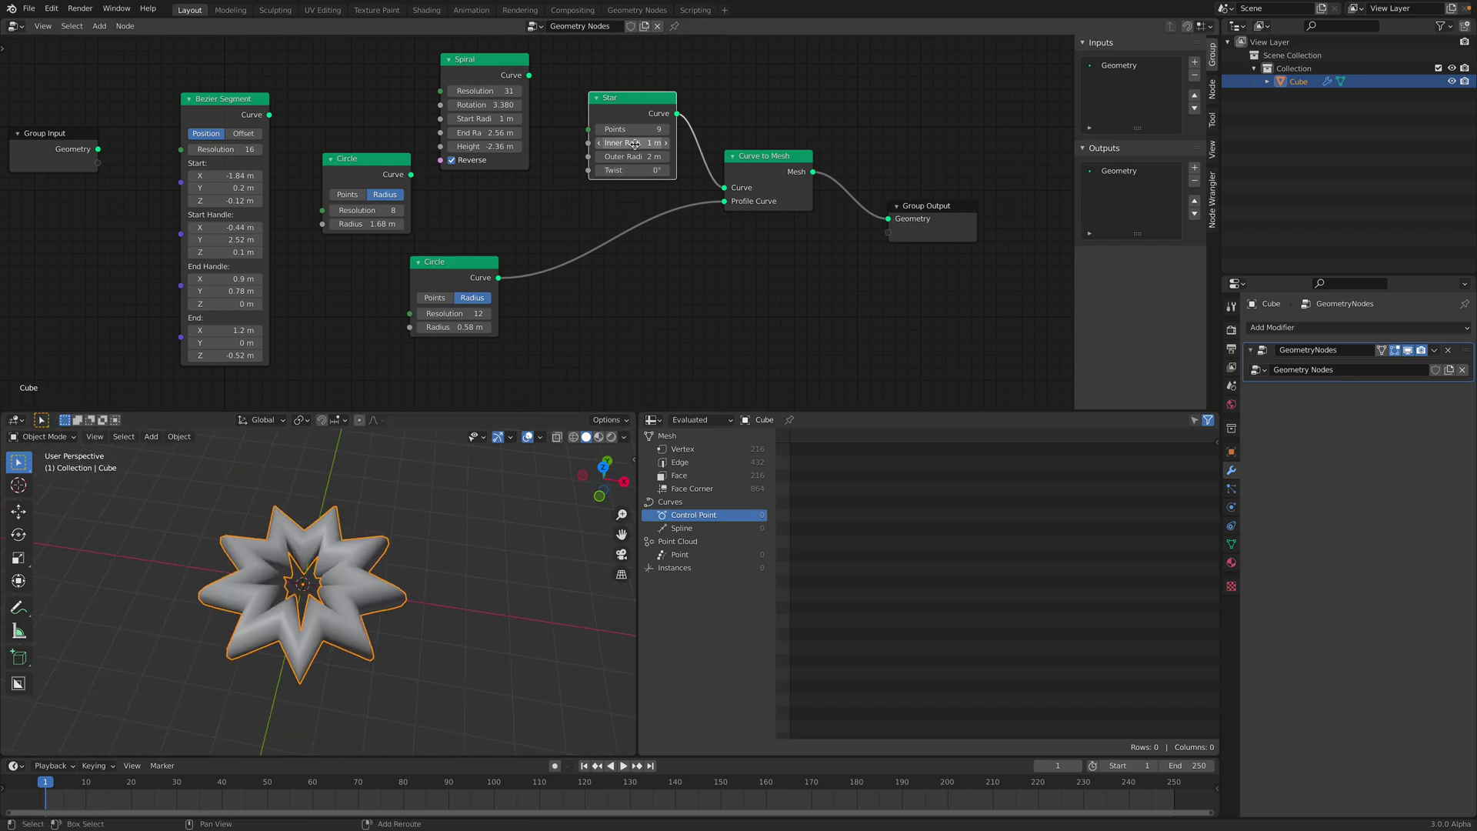
mouse_move(630, 143)
left_mouse_down()
mouse_move(684, 143)
mouse_move(622, 157)
left_mouse_up()
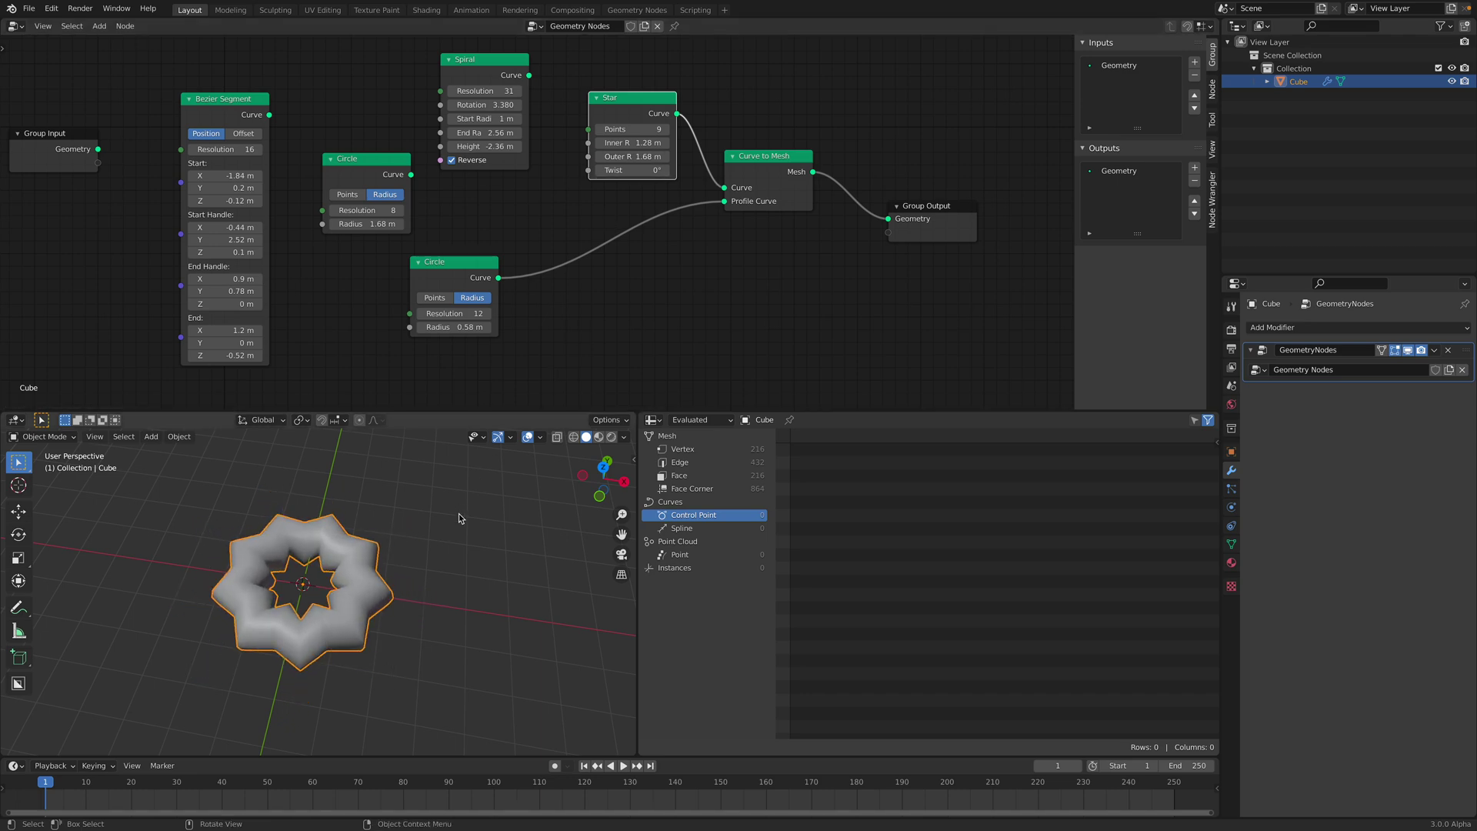
scroll(459, 514, "up", 3)
middle_click_drag(422, 536, 425, 595)
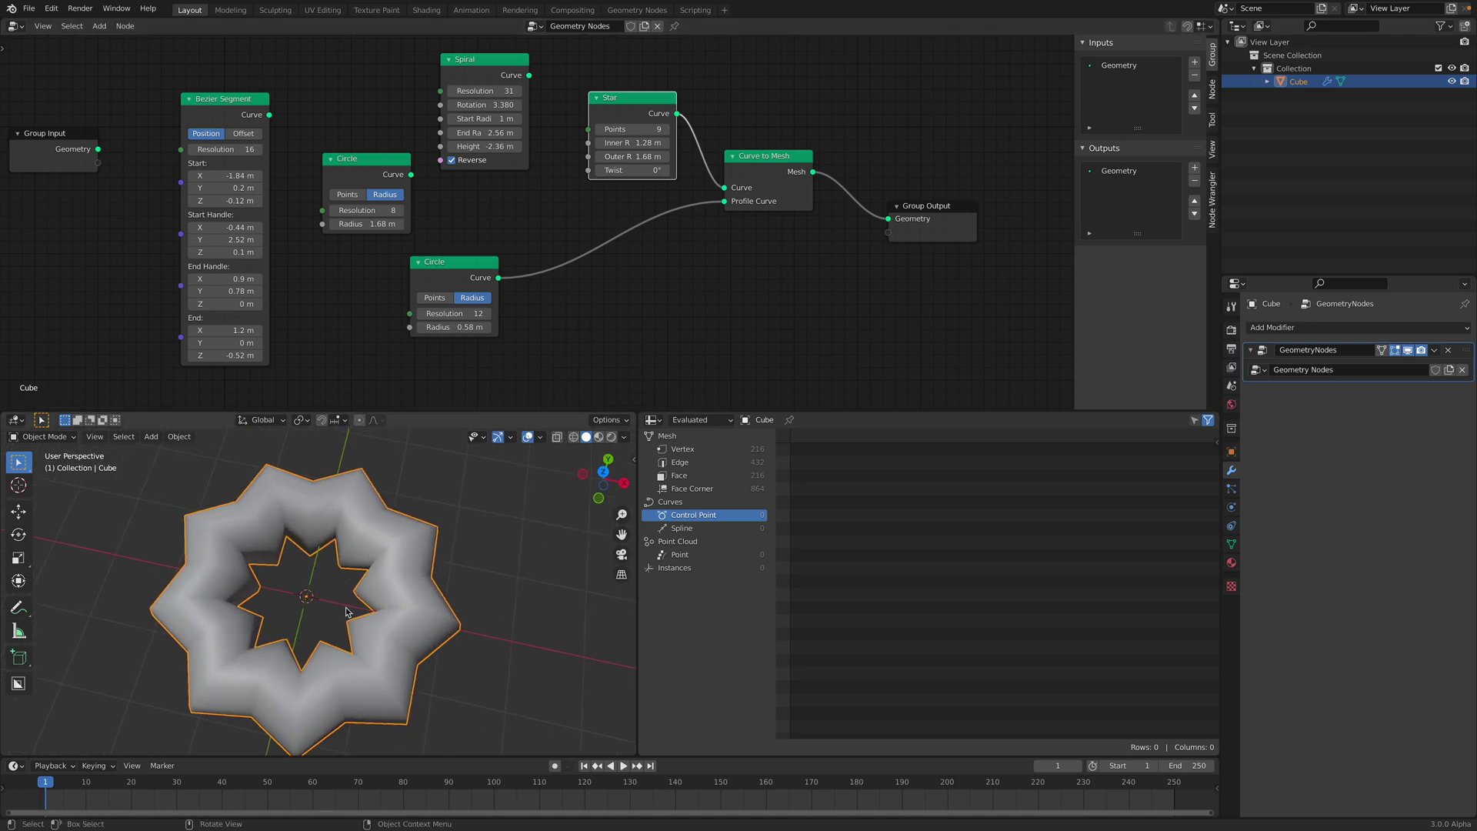
scroll(399, 554, "down", 1)
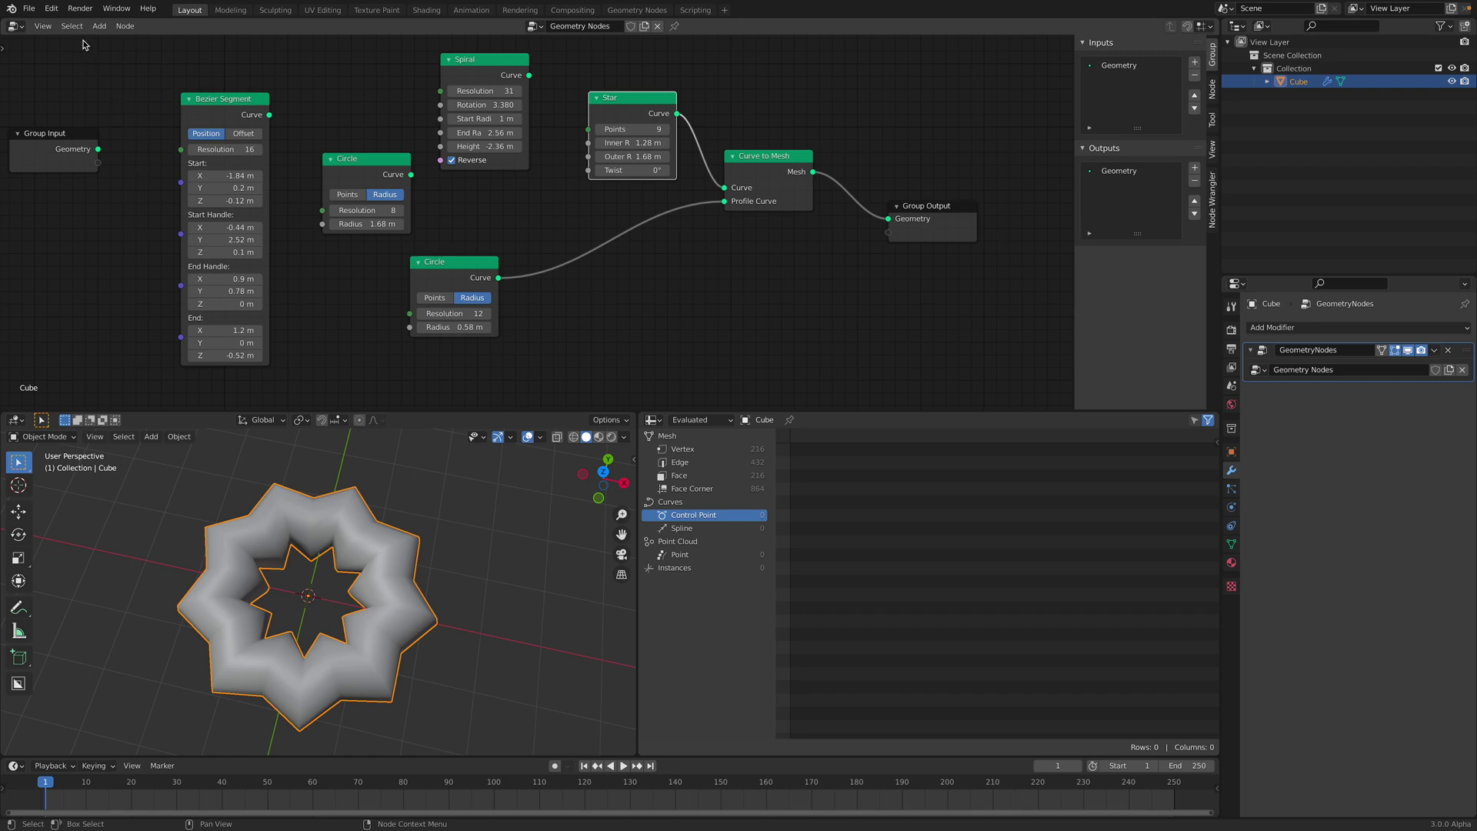
- Make the lower editors taller and save the file to the Desktop as primitive_curve_001.blend
left_click_drag(466, 414, 477, 353)
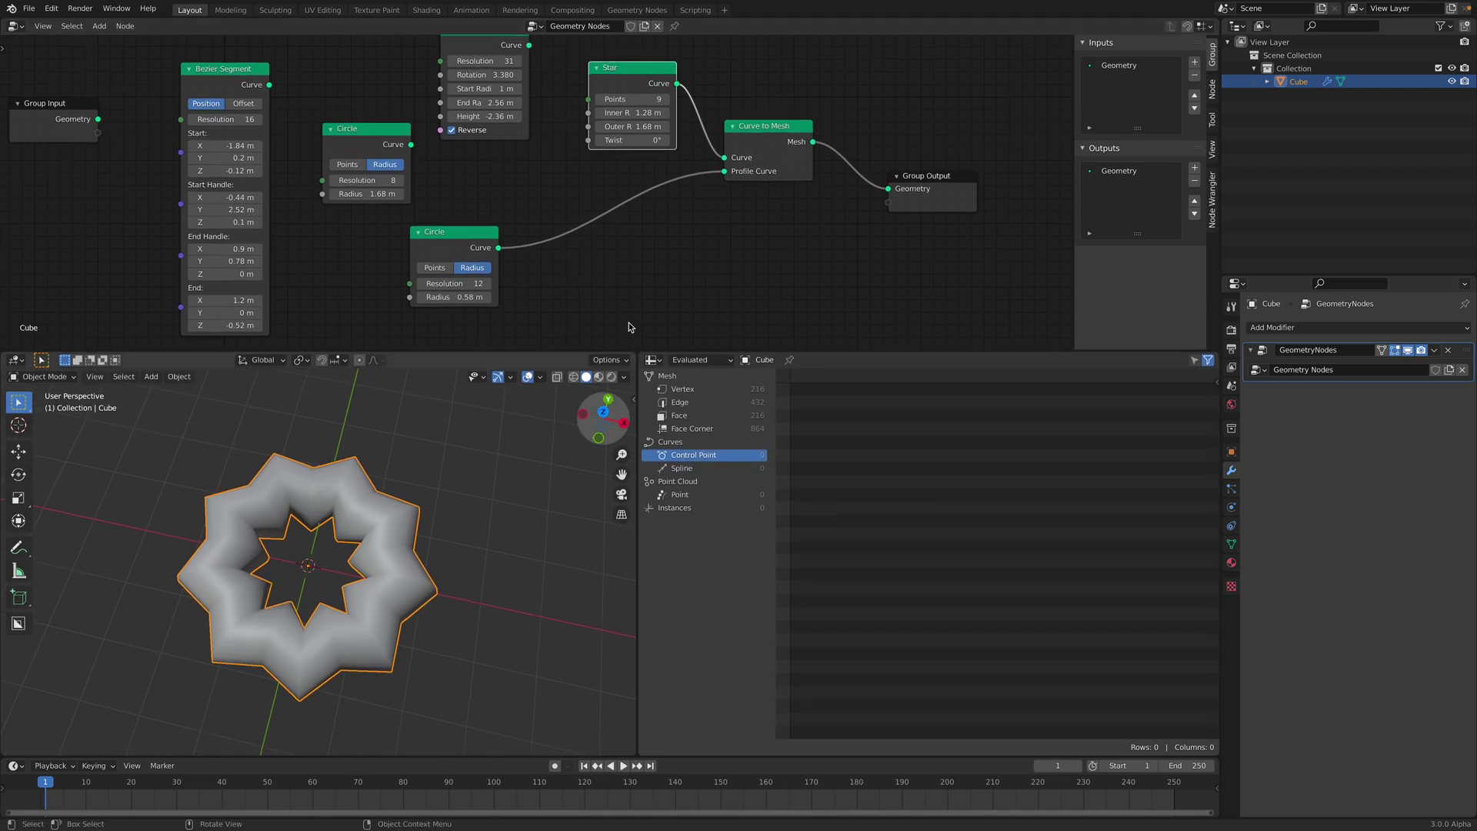
key("super+s")
left_click(541, 752)
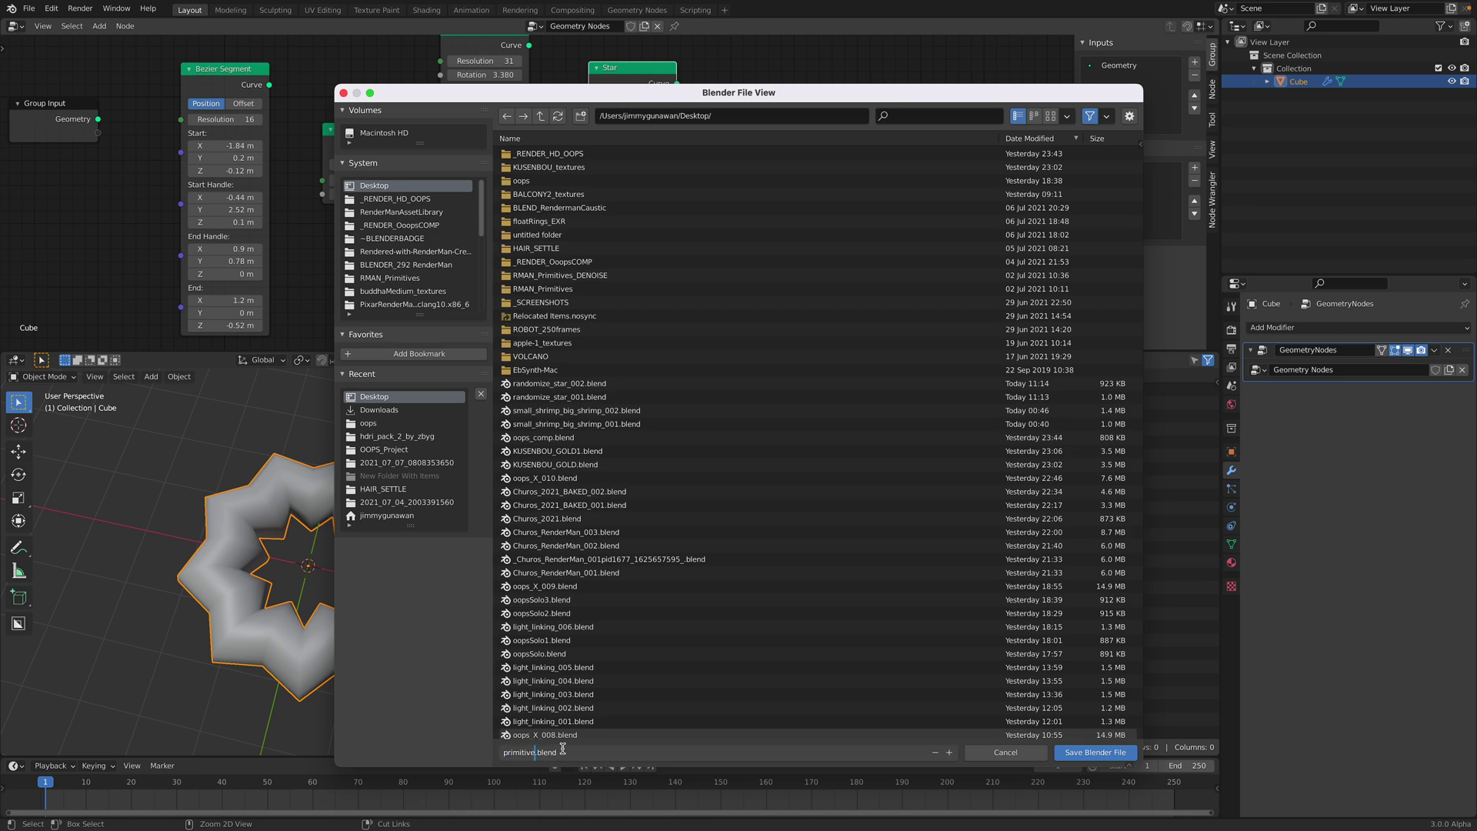
type("primitive_curve_001")
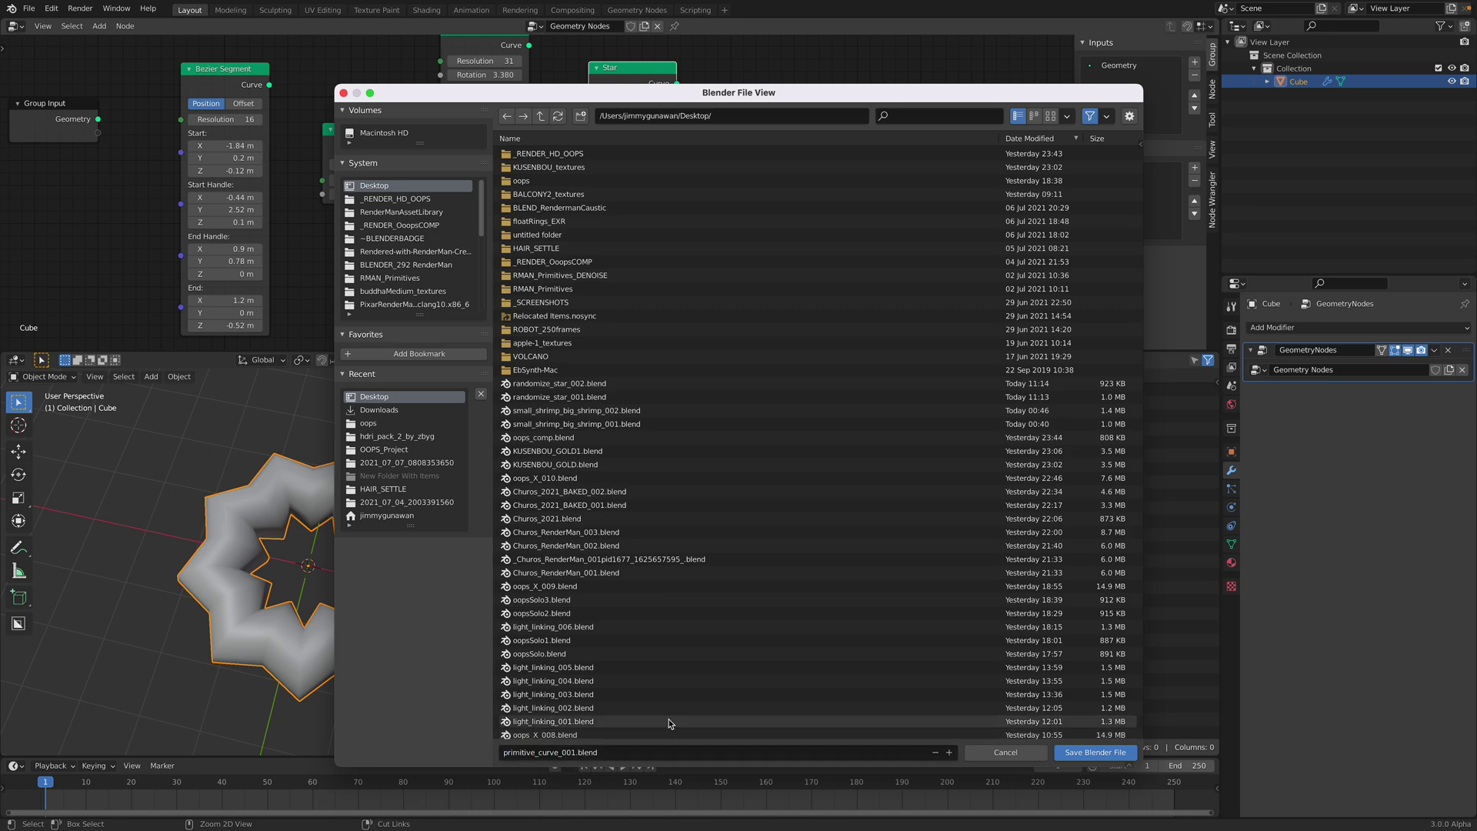
left_click(1081, 753)
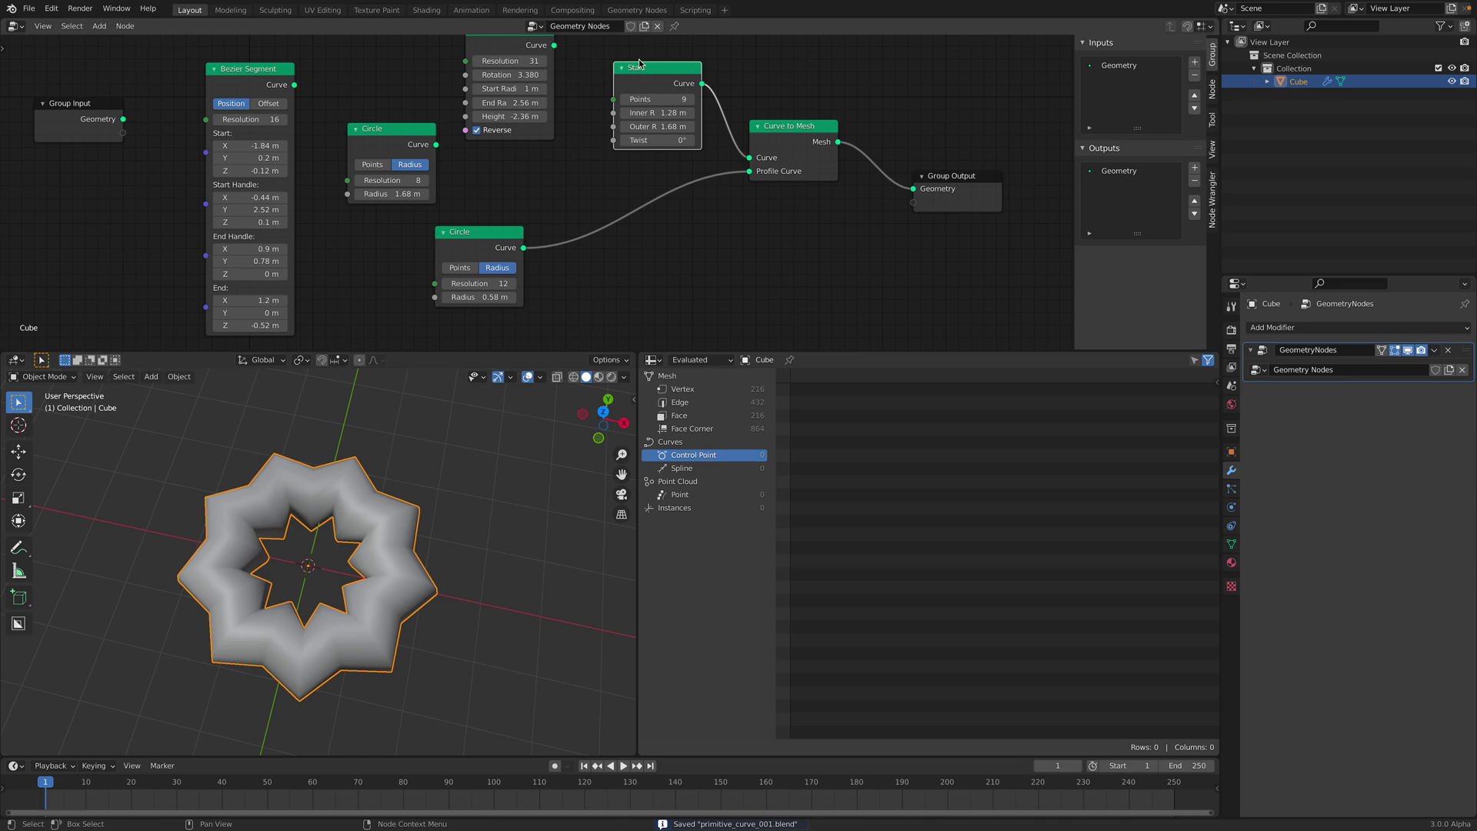
- Replace the Star with the 1.68 m radius Circle as Curve to Mesh's path and place that Circle beside the Spiral
left_click_drag(680, 99, 649, 274)
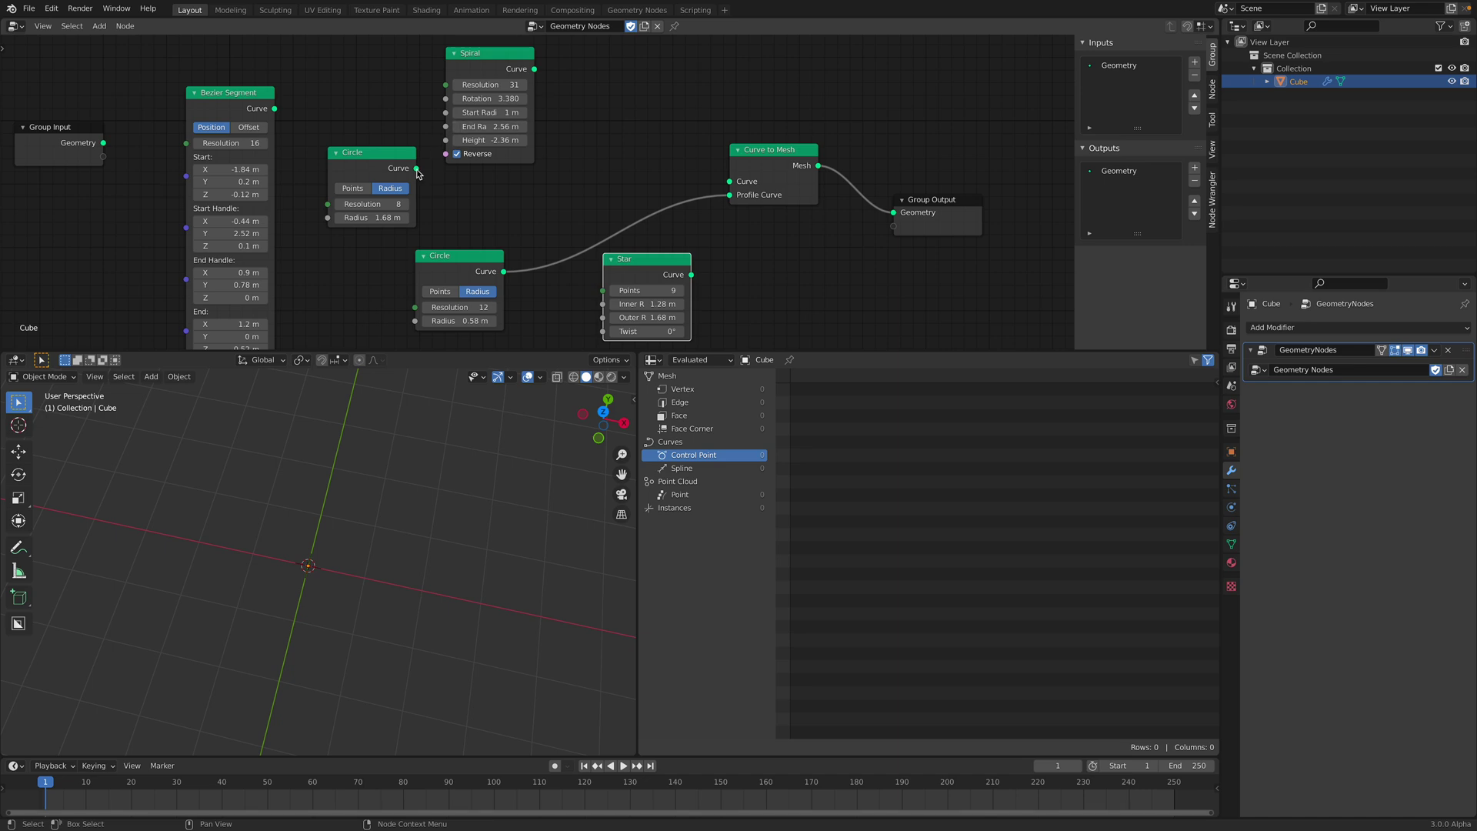
left_click_drag(416, 168, 729, 182)
left_click_drag(361, 152, 610, 97)
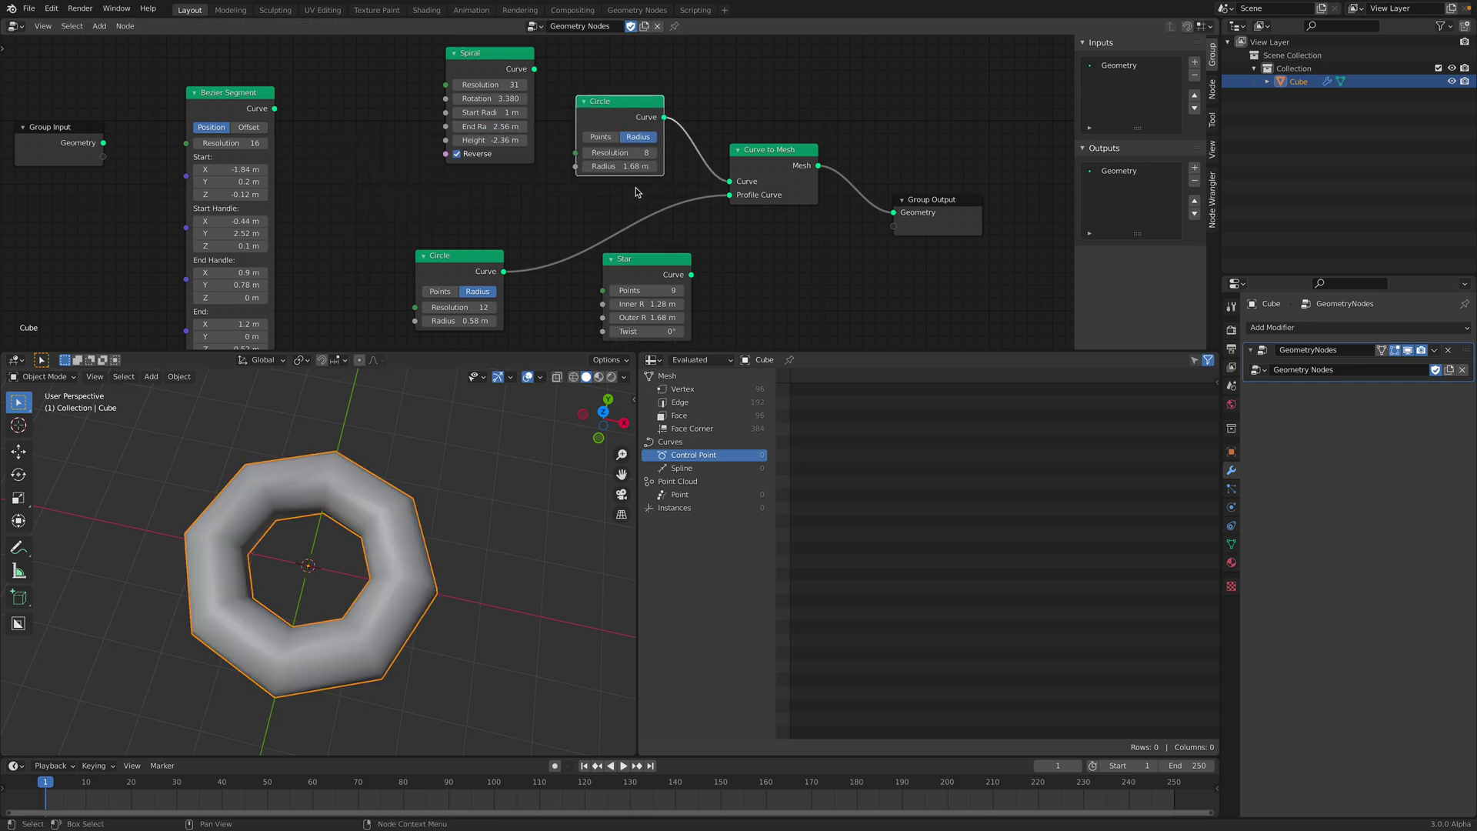
left_click_drag(689, 275, 729, 195)
left_click_drag(646, 259, 615, 284)
middle_click_drag(495, 534, 597, 513)
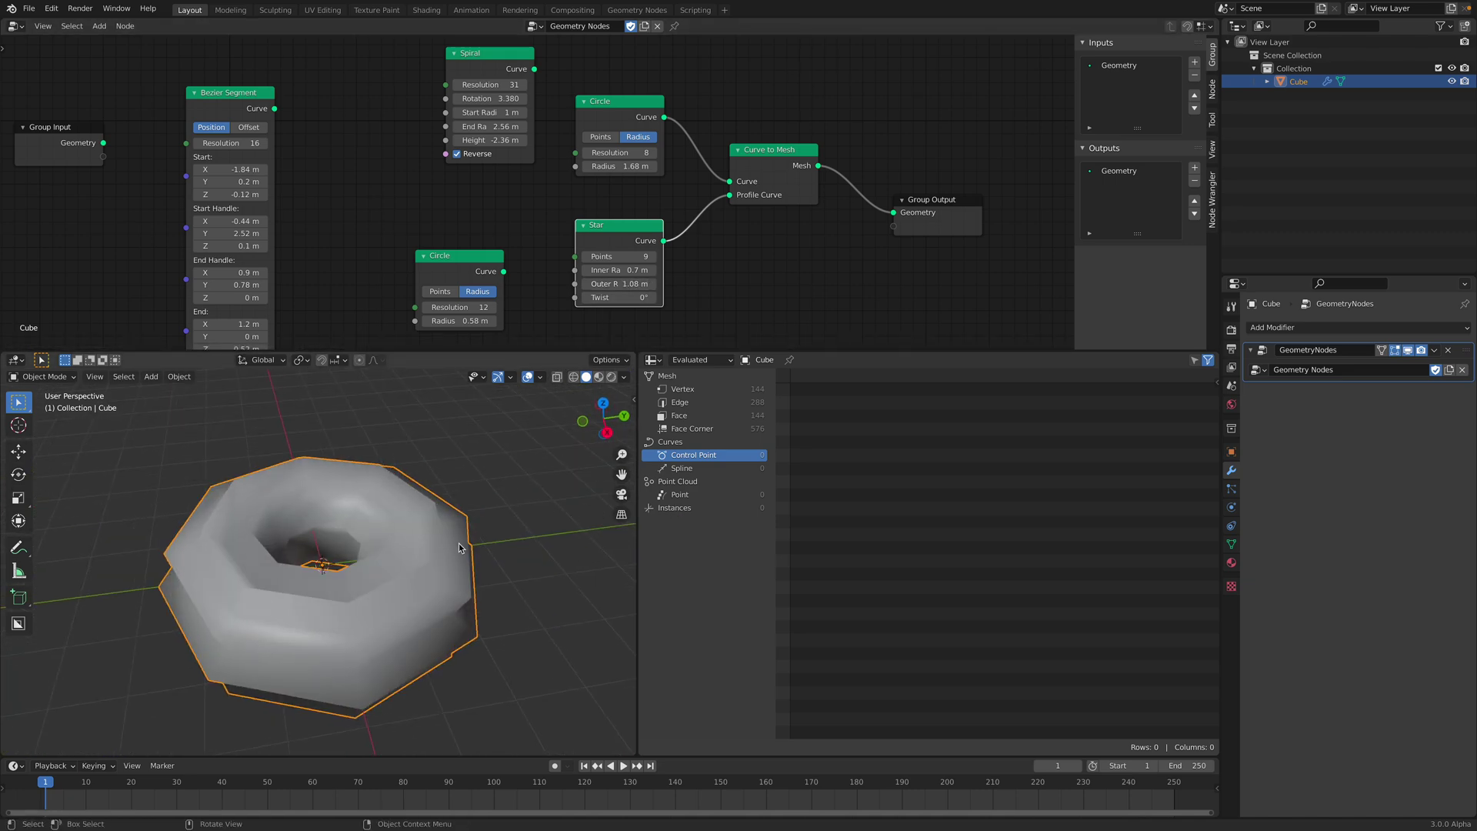
- Add a level 2 Subdivision modifier to the Cube and make the GeometryNodes modifier active again
key("ctrl+2")
middle_click_drag(459, 548, 525, 586)
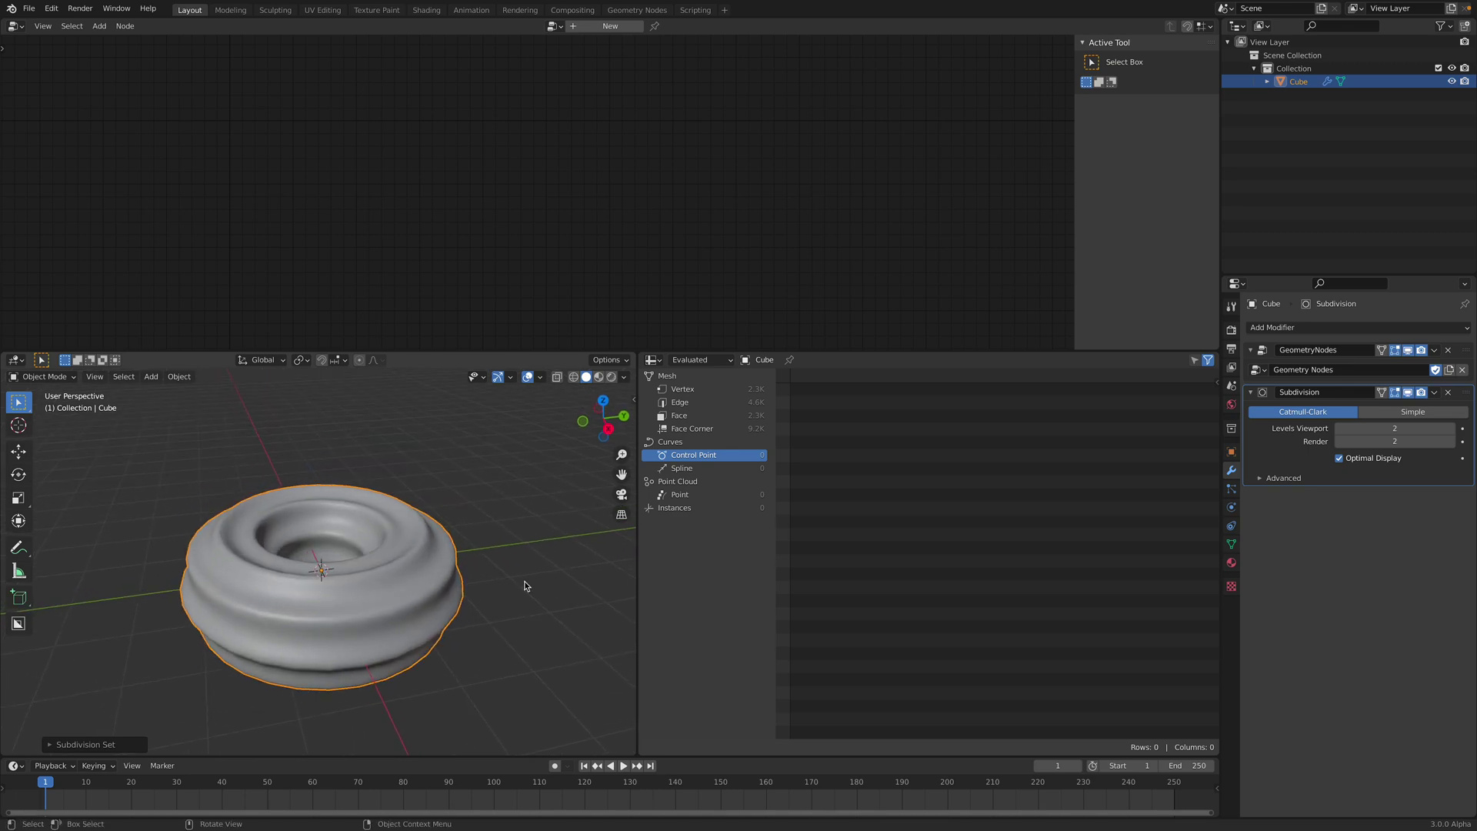
left_click(1463, 352)
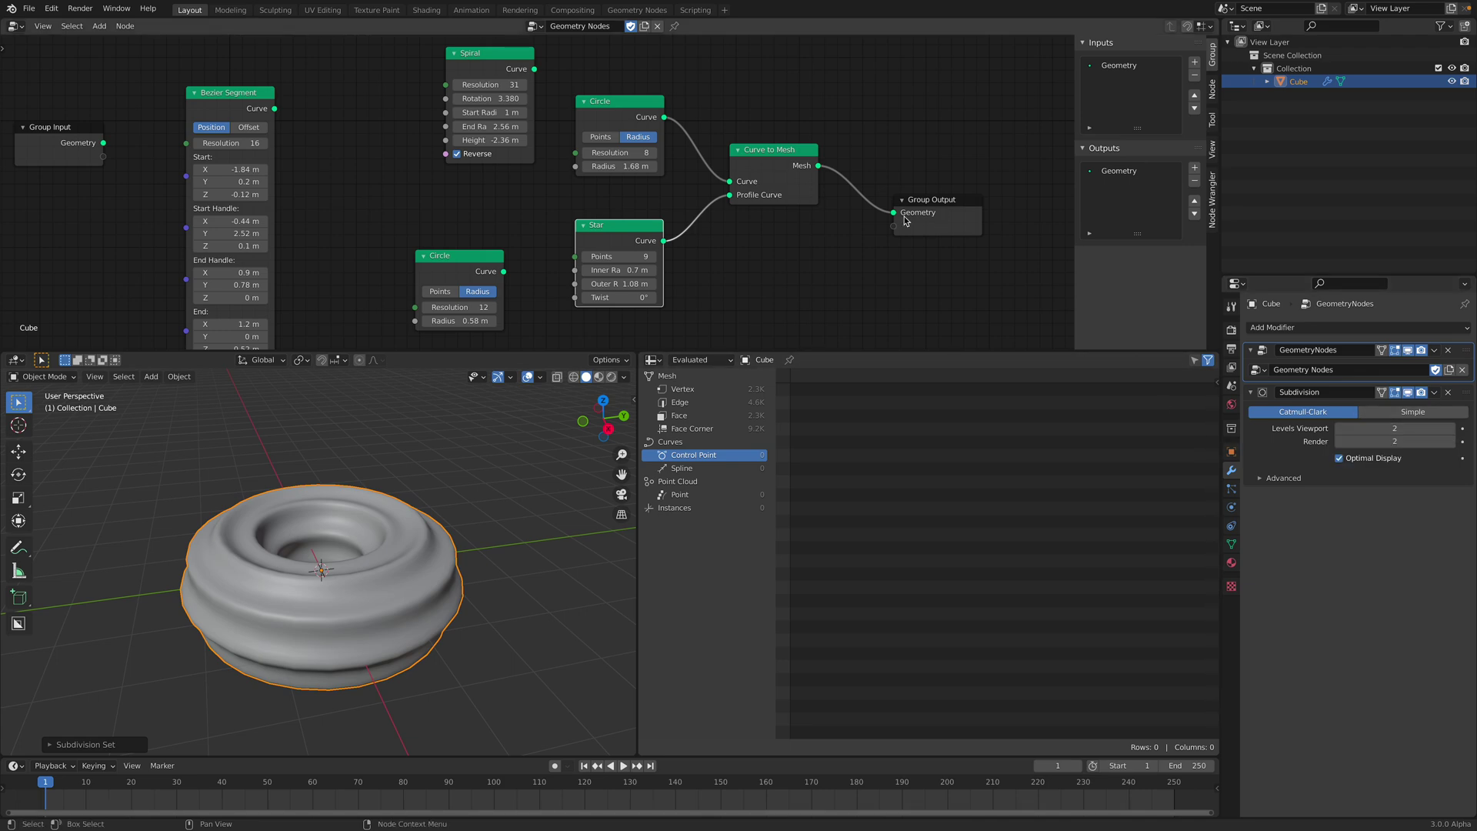
- Set the profile Star's inner radius to 0.68 m and outer radius to 0.78 m, and save the file
left_click_drag(943, 194, 969, 198)
mouse_move(466, 508)
middle_mouse_down()
mouse_move(491, 518)
mouse_move(478, 497)
middle_mouse_up()
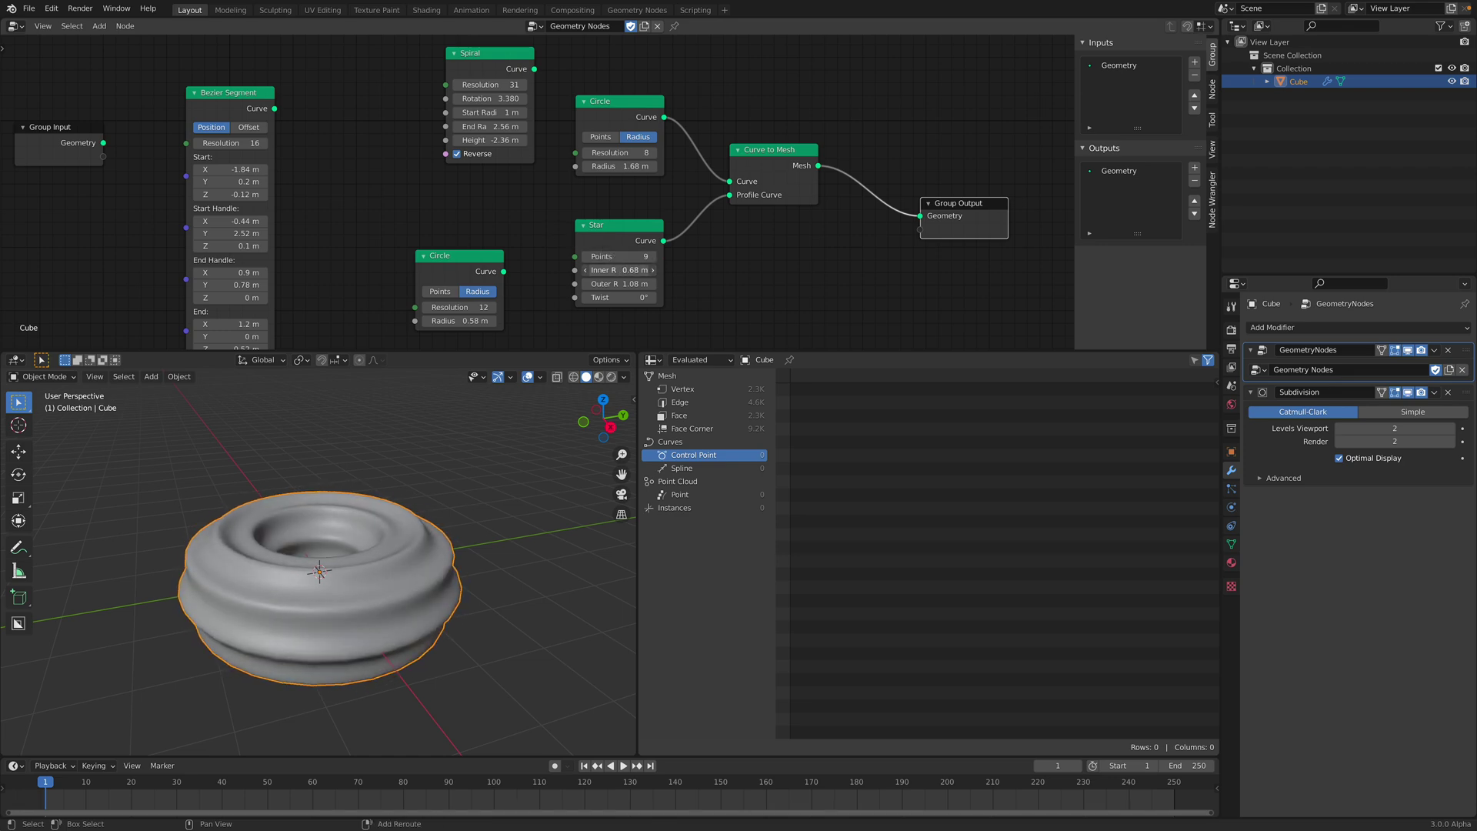
mouse_move(624, 281)
left_mouse_down()
mouse_move(568, 283)
mouse_move(591, 283)
left_mouse_up()
key("ctrl+s")
scroll(646, 231, "down", 1)
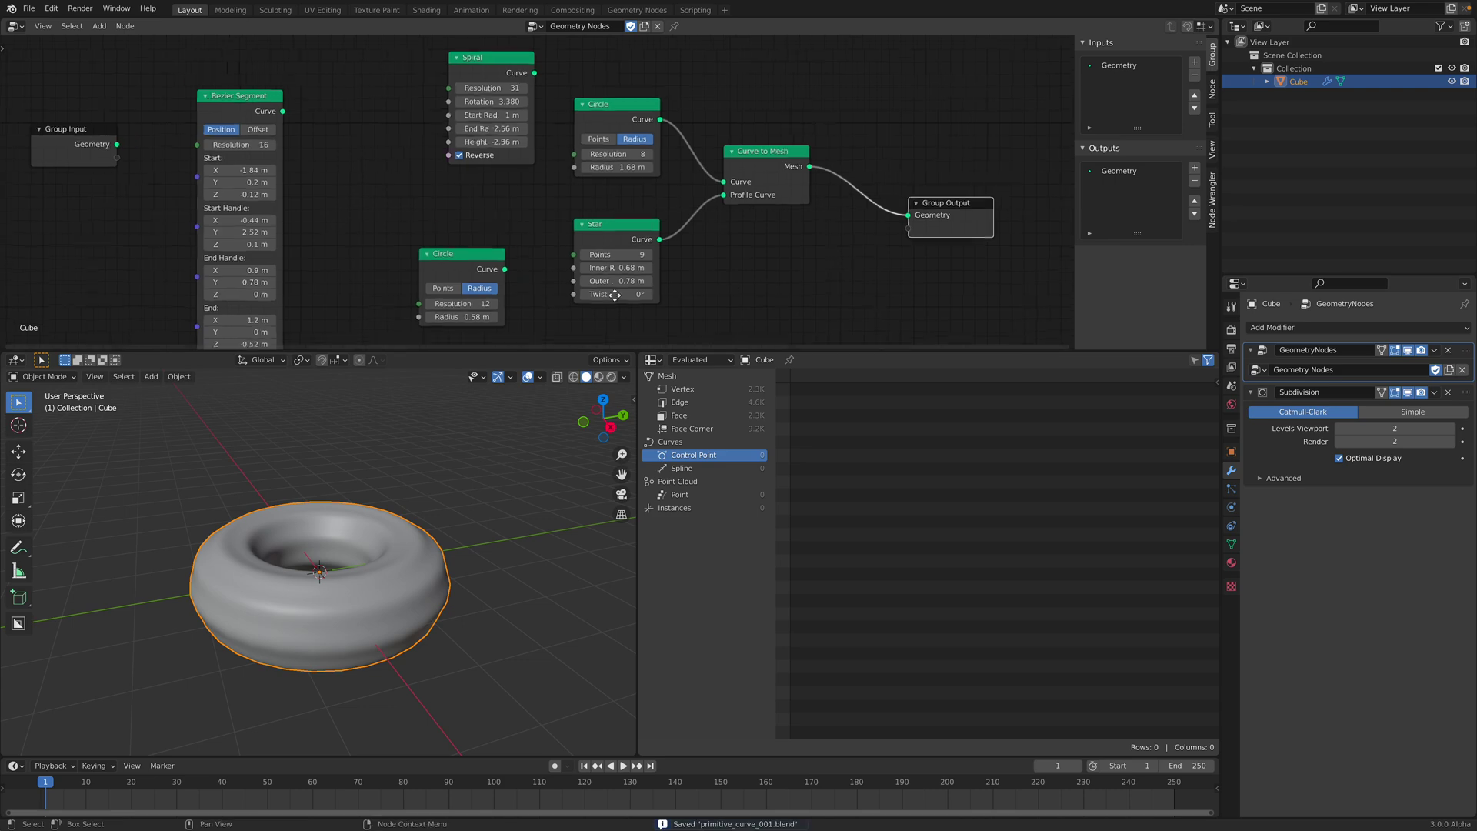
- Raise the Curve to Mesh node and move Group Output farther away from it
left_click_drag(745, 168, 786, 135)
left_click_drag(899, 205, 931, 205)
middle_click_drag(912, 171, 724, 162)
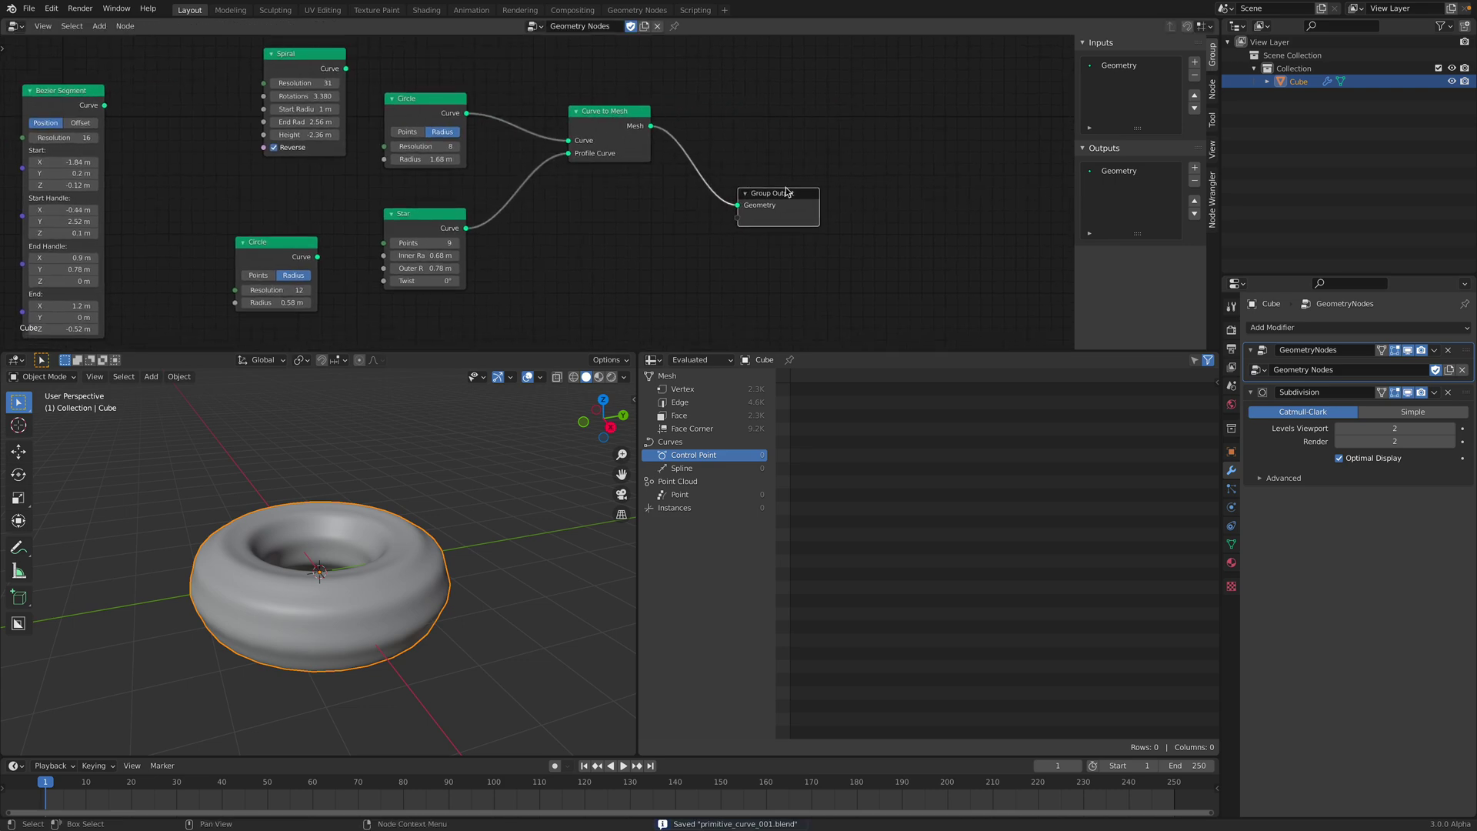
left_click_drag(788, 191, 908, 180)
- Open the recent file randomize_star_002.blend
left_click(28, 8)
mouse_move(73, 50)
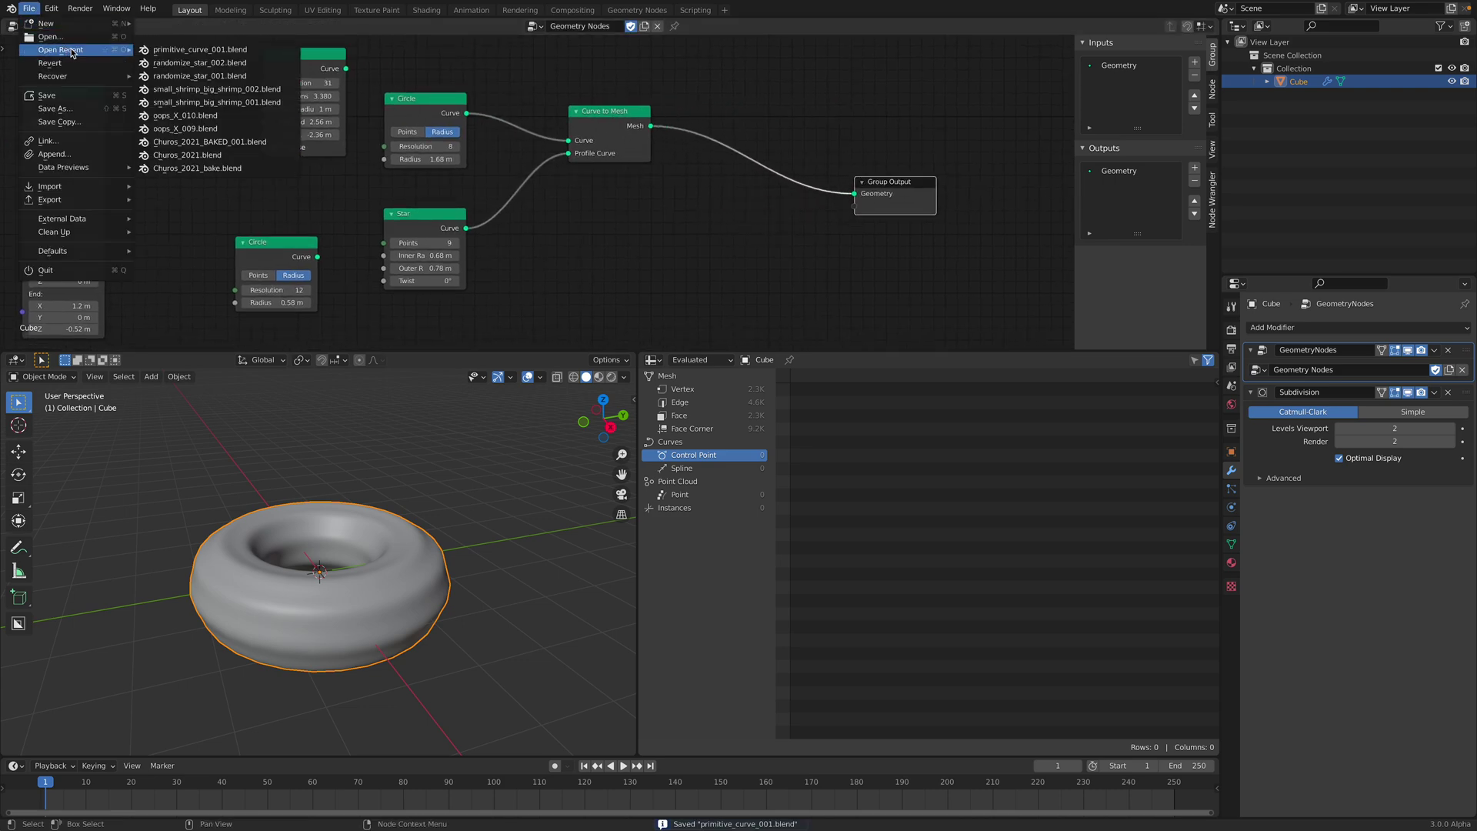
left_click(179, 63)
left_click(680, 437)
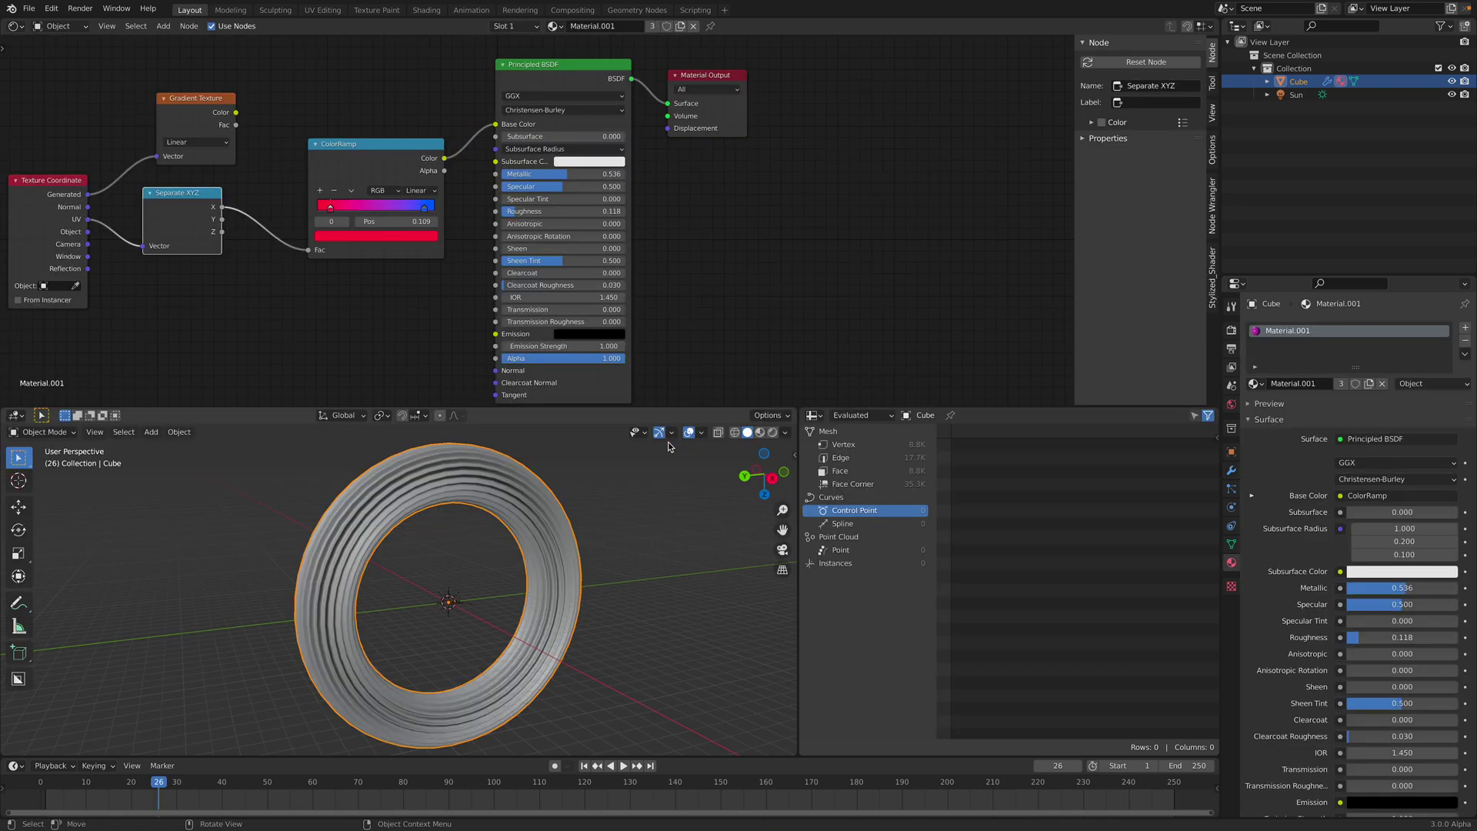
- Turn the Shader Editor into a Geometry Node Editor and bring the Star and attribute nodes into view
left_click(13, 27)
left_click(46, 141)
middle_click_drag(615, 232, 261, 203)
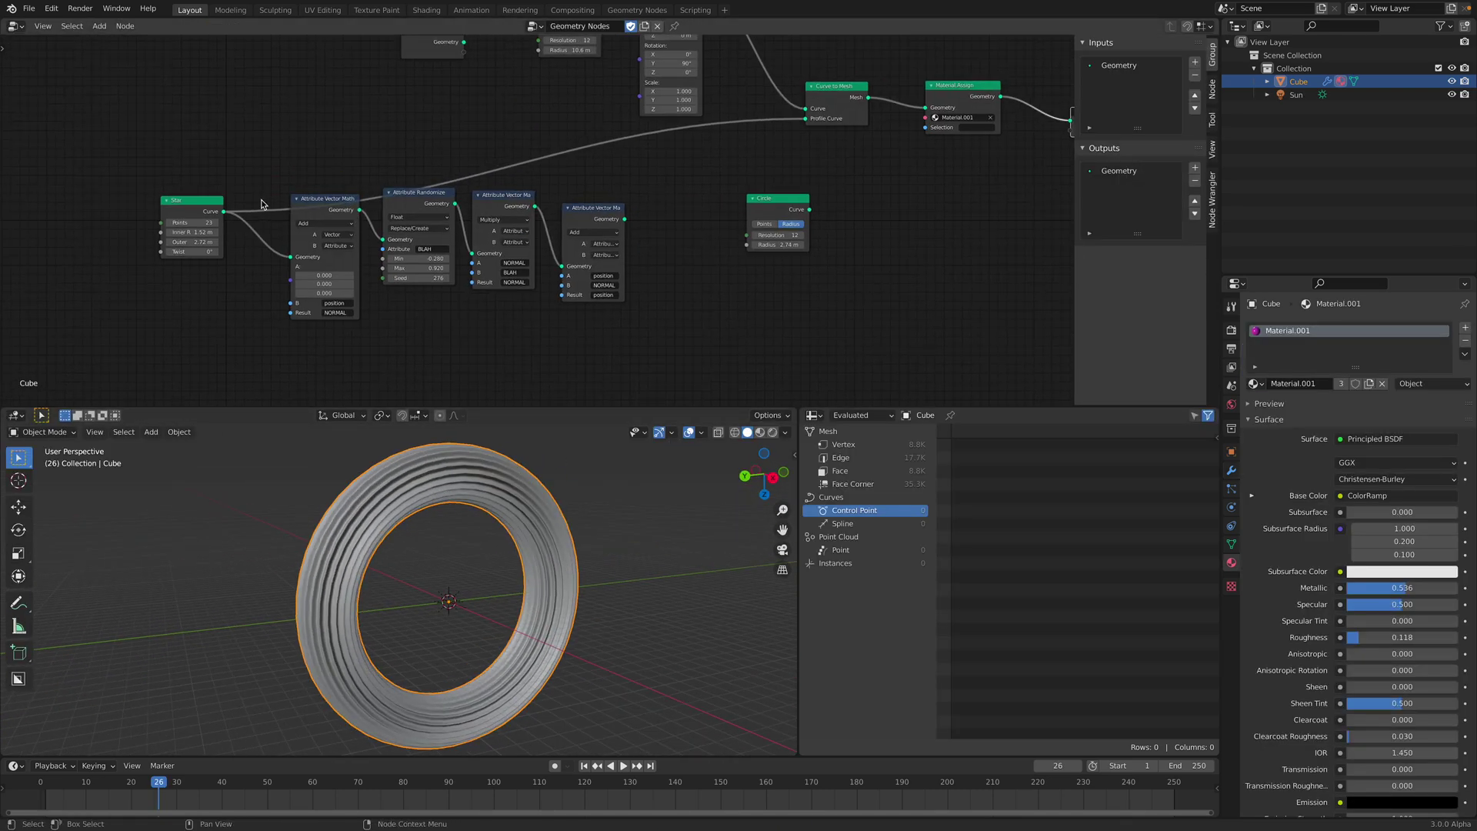
- Wire the last Attribute Vector Math node's geometry directly into the group's output, bypassing Curve to Mesh
left_click_drag(219, 205, 230, 163)
middle_click_drag(682, 229, 566, 252)
left_click_drag(508, 242, 949, 144)
left_click_drag(849, 114, 833, 91)
middle_click_drag(477, 662, 536, 613)
middle_click_drag(367, 267, 527, 247)
scroll(538, 251, "up", 3)
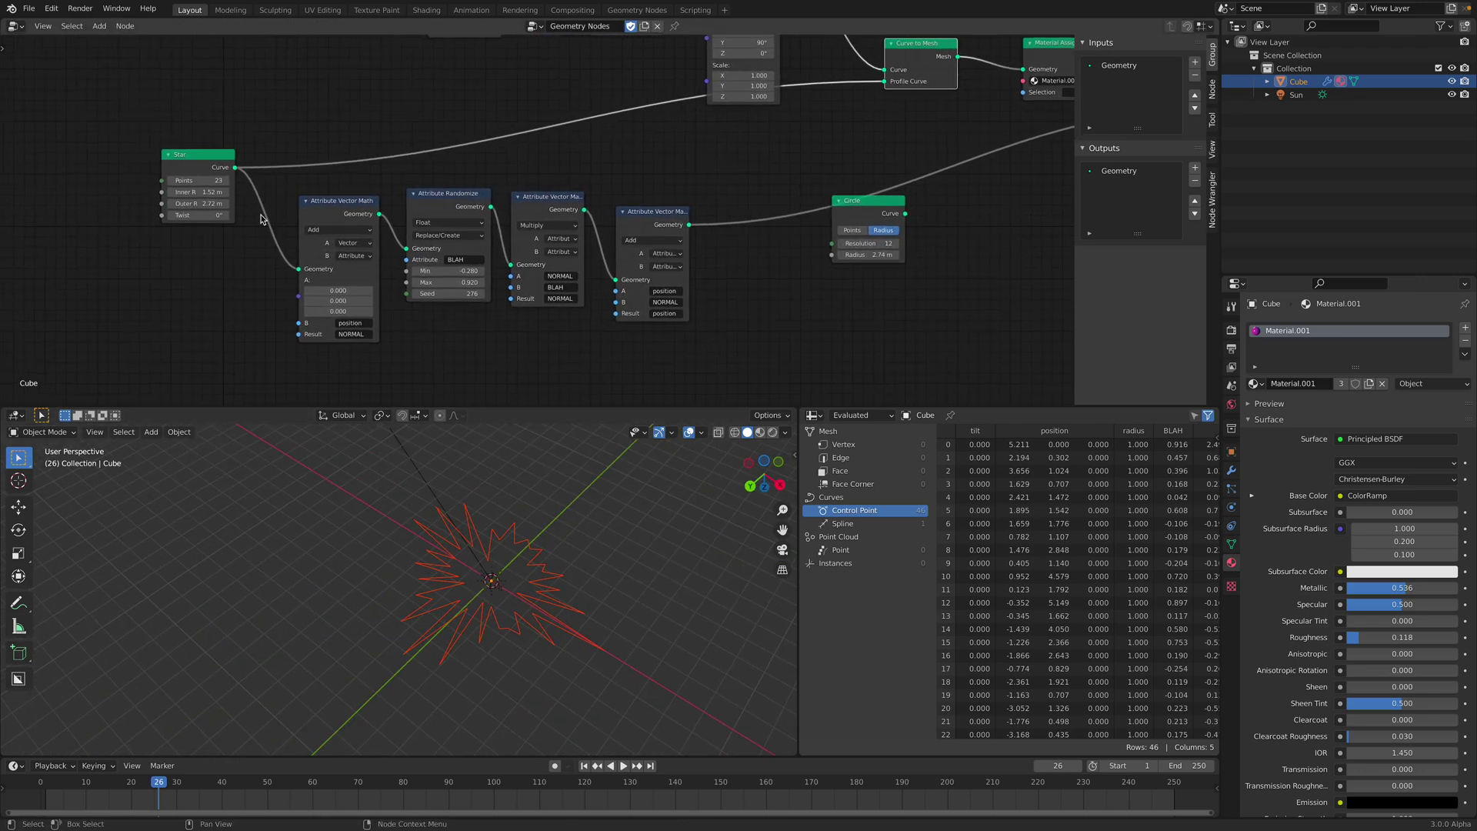
- Reposition the Star and first Attribute Vector Math nodes to make the attribute chain easier to read
left_click_drag(187, 153, 187, 157)
left_click_drag(187, 157, 210, 144)
left_click_drag(301, 211, 294, 214)
middle_click_drag(293, 214, 298, 192)
scroll(297, 191, "up", 1)
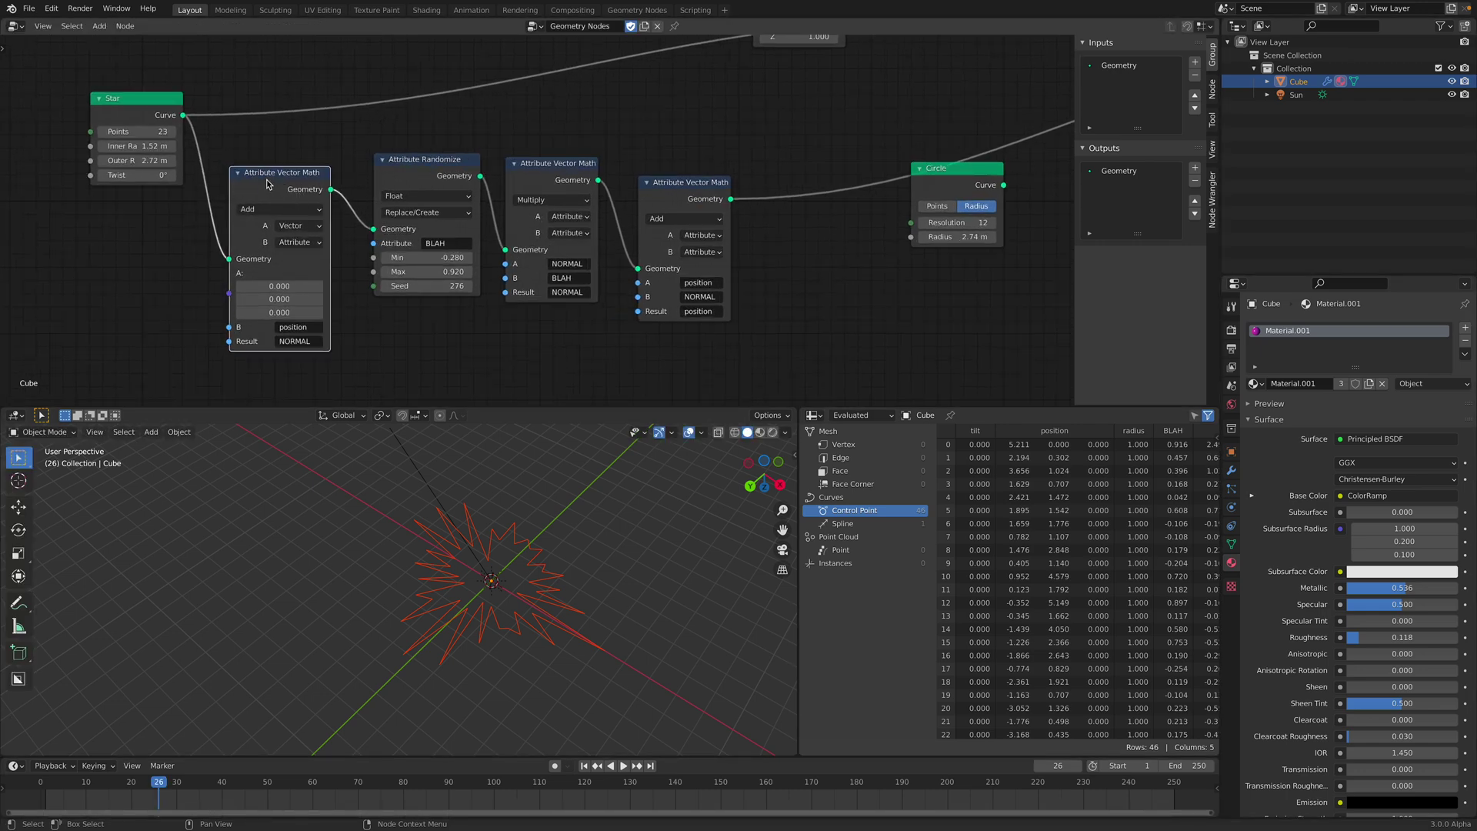
scroll(269, 312, "up", 1)
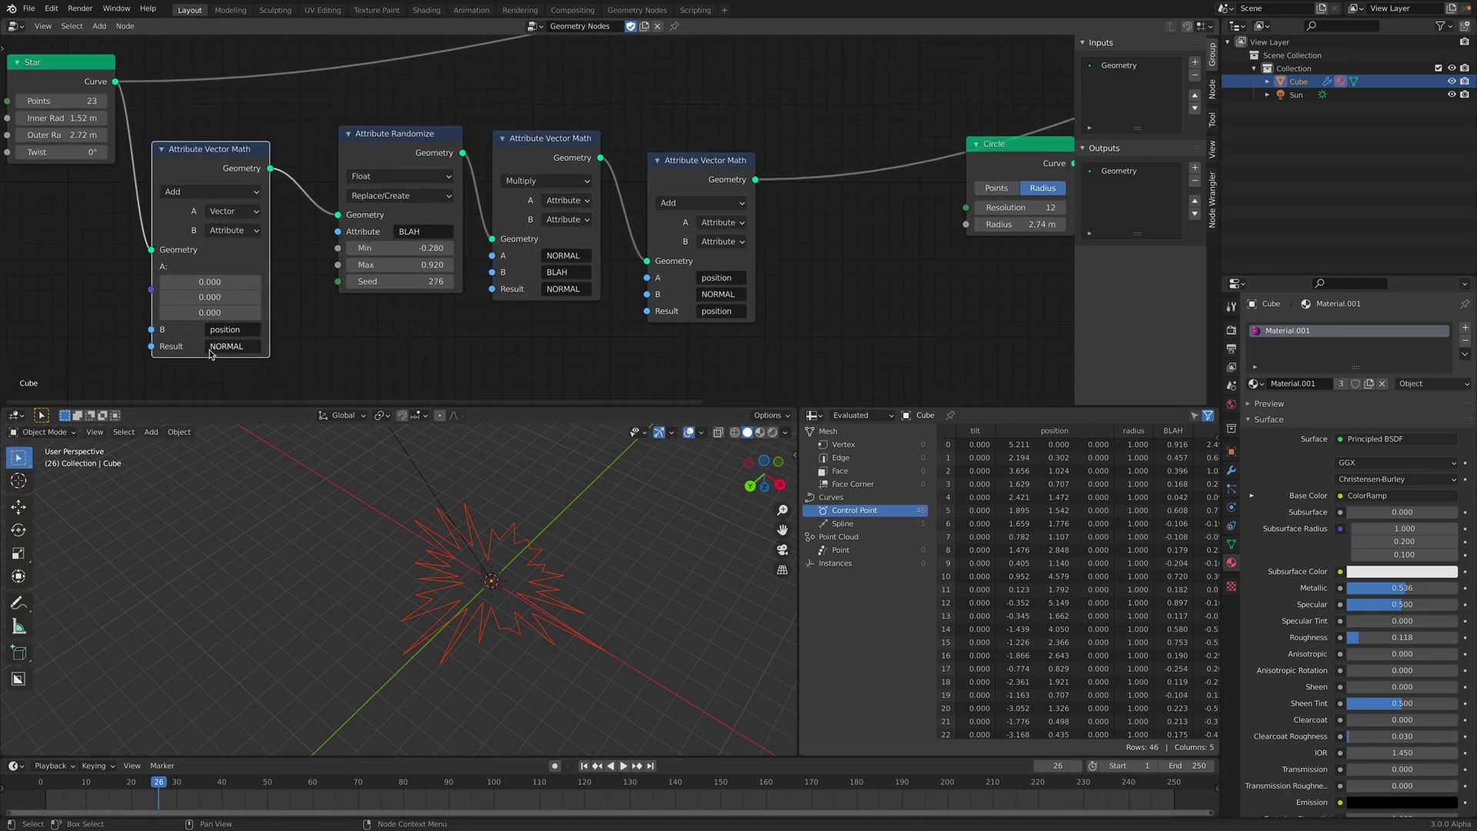
- Set the Attribute Randomize node's Min and Max for the BLAH attribute to 0
left_click_drag(396, 248, 396, 265)
type("-0.24")
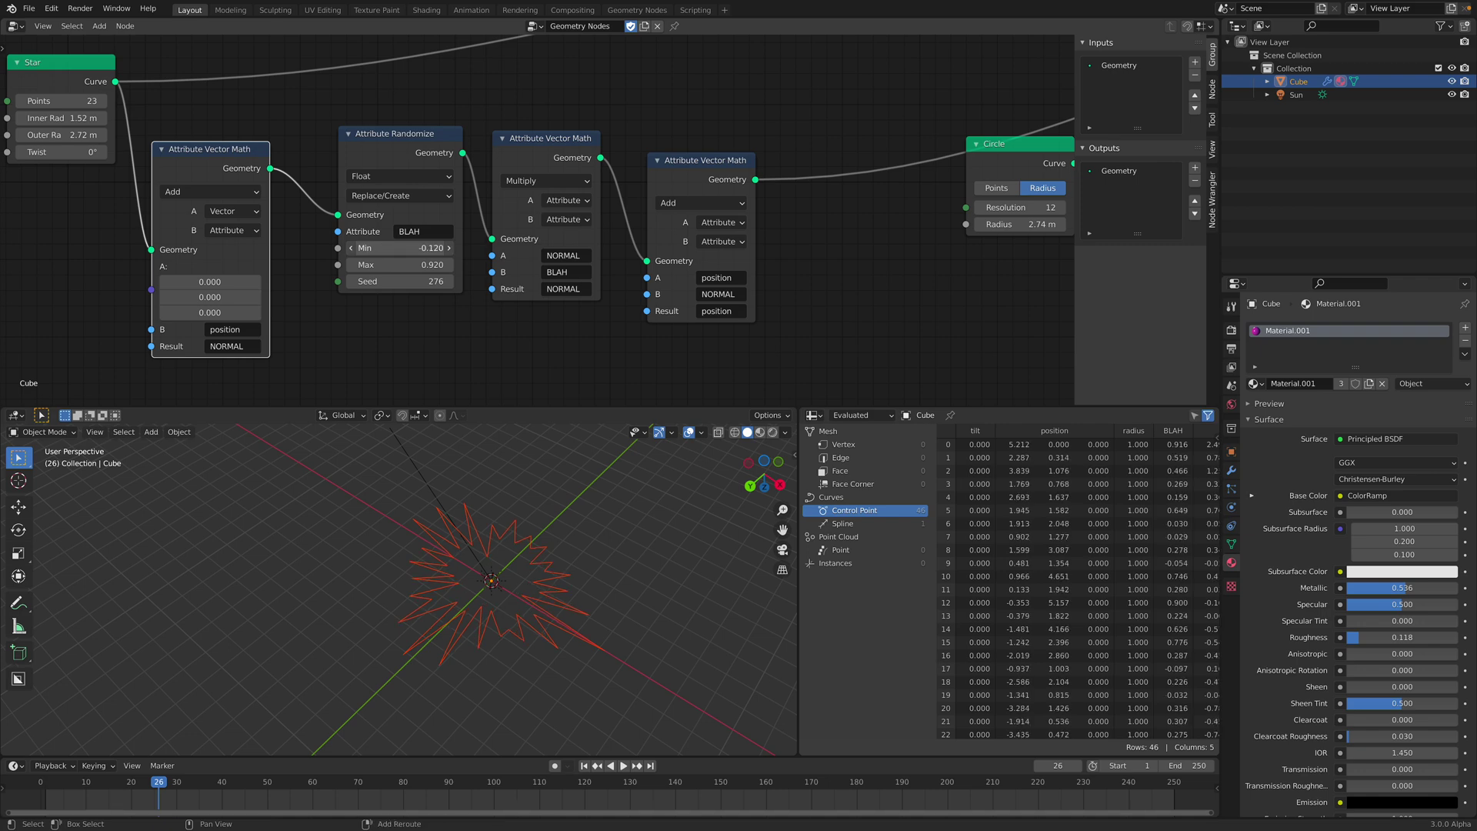
type("0")
key("Return")
scroll(495, 574, "up", 2)
middle_click_drag(495, 574, 462, 551, "shift")
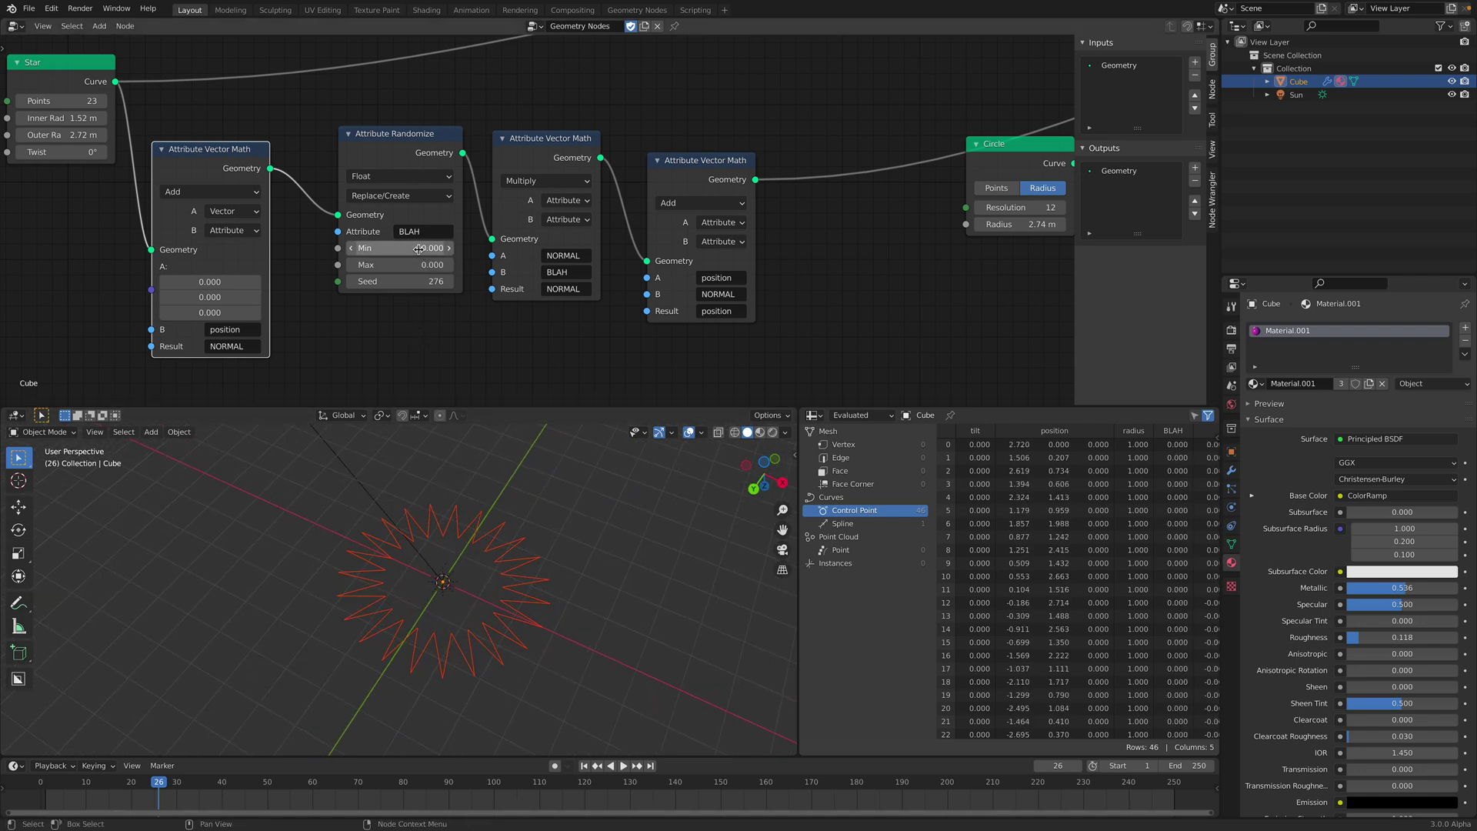
- Close up the attribute node chain and set Attribute Randomize's Min to -0.060, Max to 0.920 and Seed to 326
left_click_drag(410, 164, 383, 163)
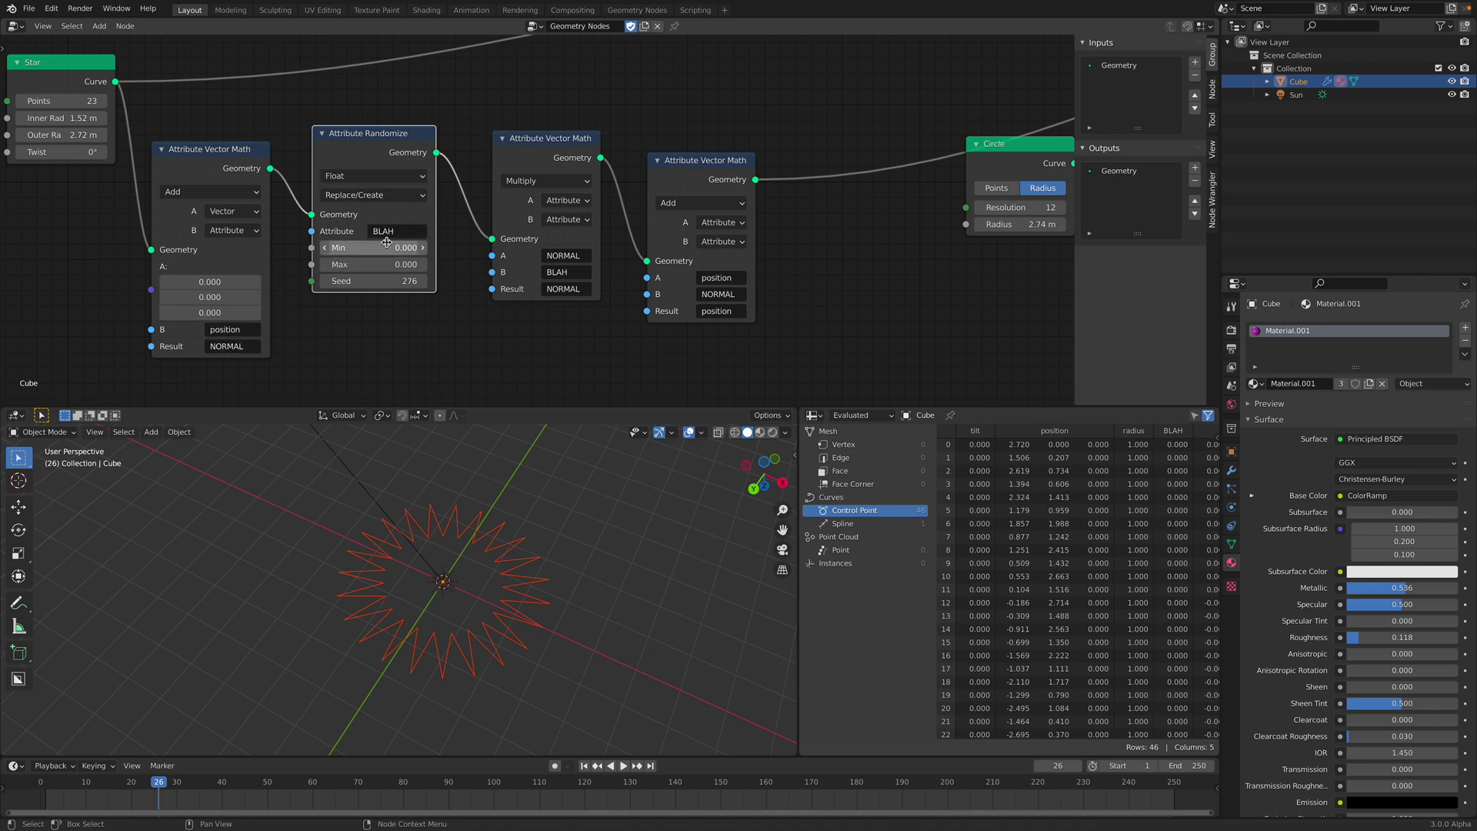
left_click_drag(533, 203, 527, 204)
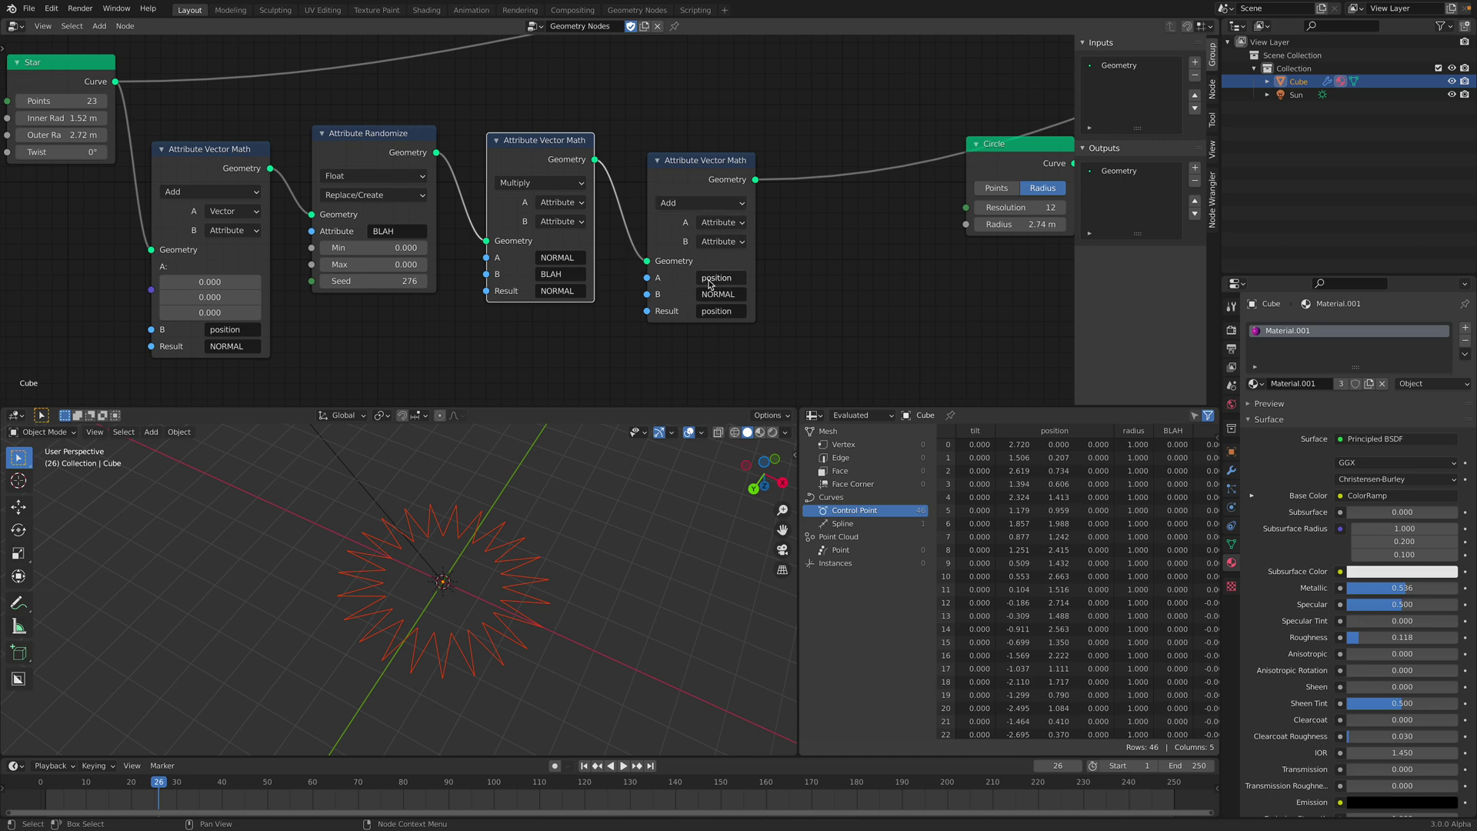
left_click_drag(400, 248, 408, 281)
scroll(538, 554, "down", 2)
middle_click_drag(359, 589, 417, 573)
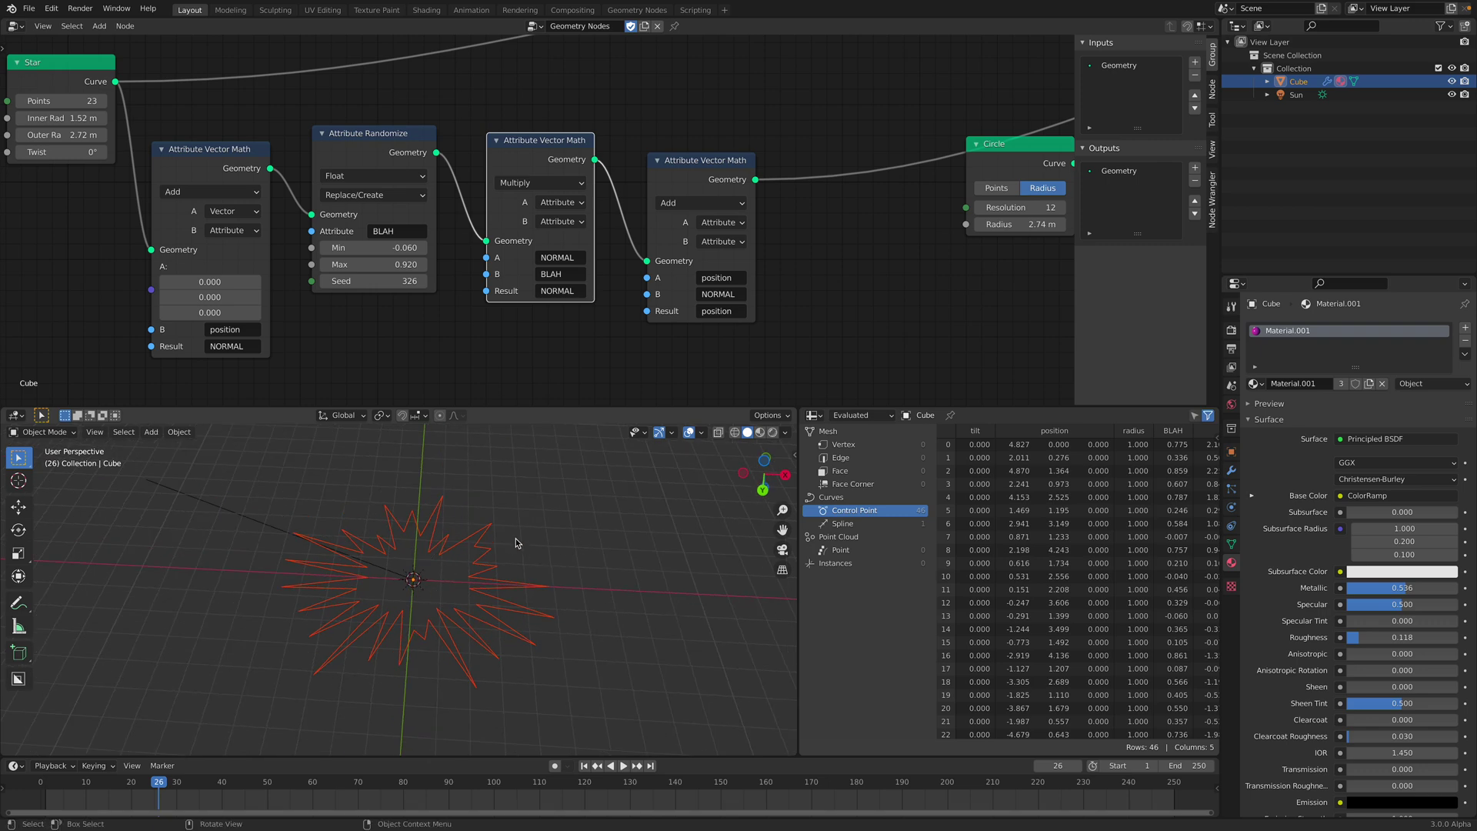
- Join the three Attribute Vector Math nodes and Attribute Randomize in one frame and shift it away from the Star node
scroll(529, 242, "down", 1)
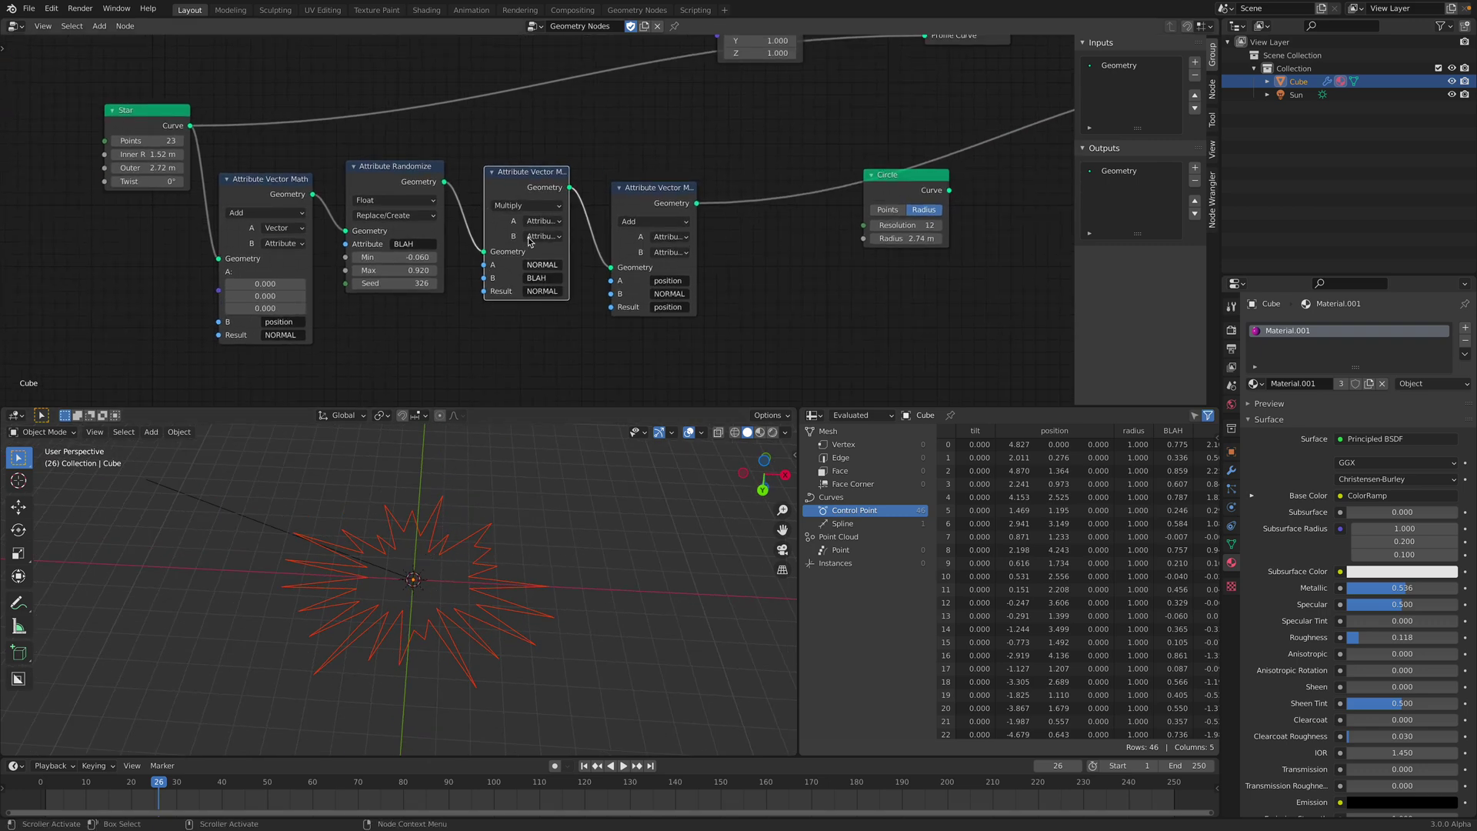
left_click(294, 193)
left_click(396, 185, "shift")
left_click(527, 188, "shift")
left_click(652, 202, "shift")
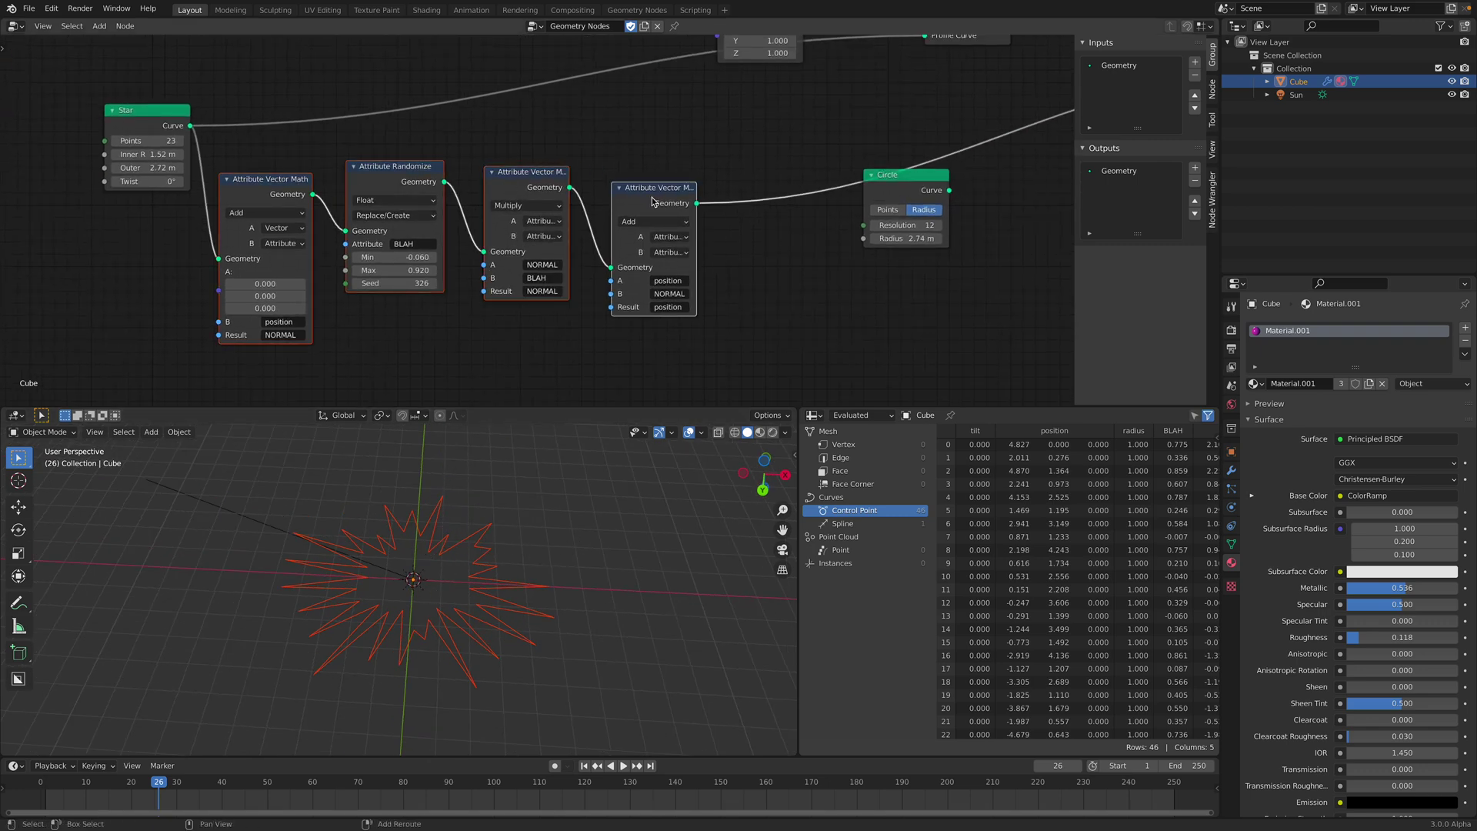
key("ctrl+j")
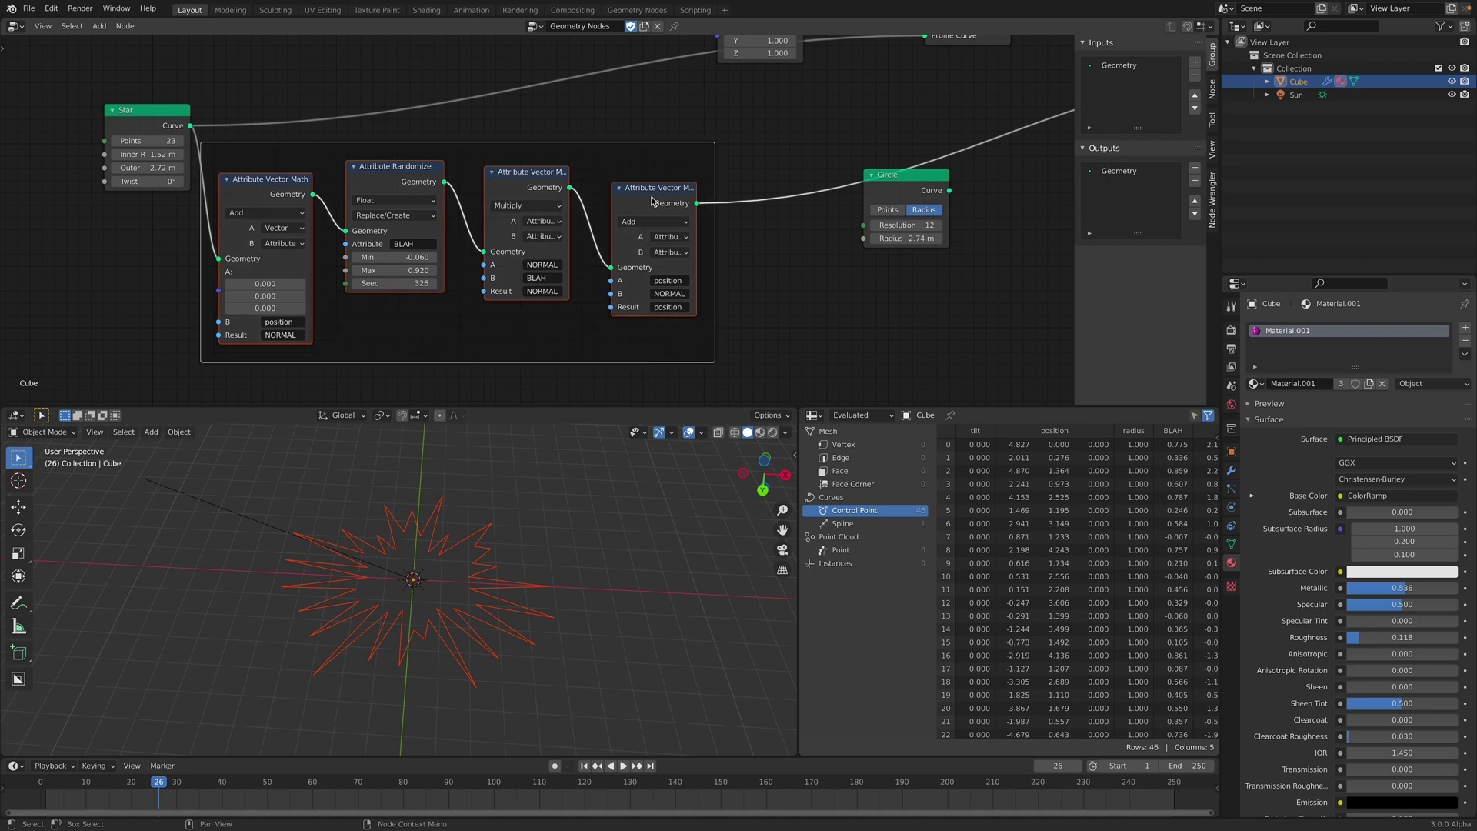
left_click_drag(665, 157, 701, 154)
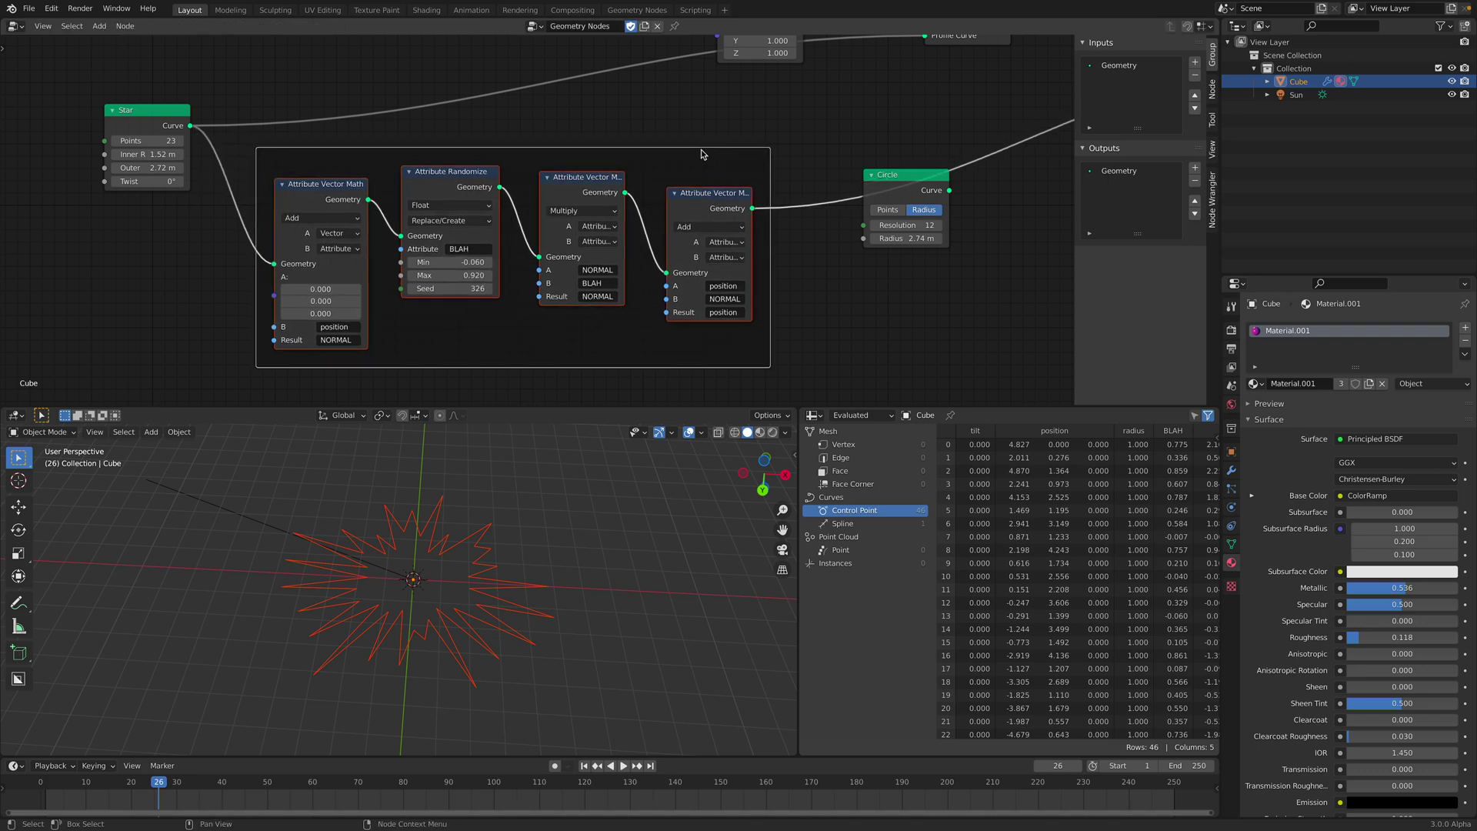
- Copy the four attribute nodes and open the recent file primitive_curve_001.blend
left_click(608, 153)
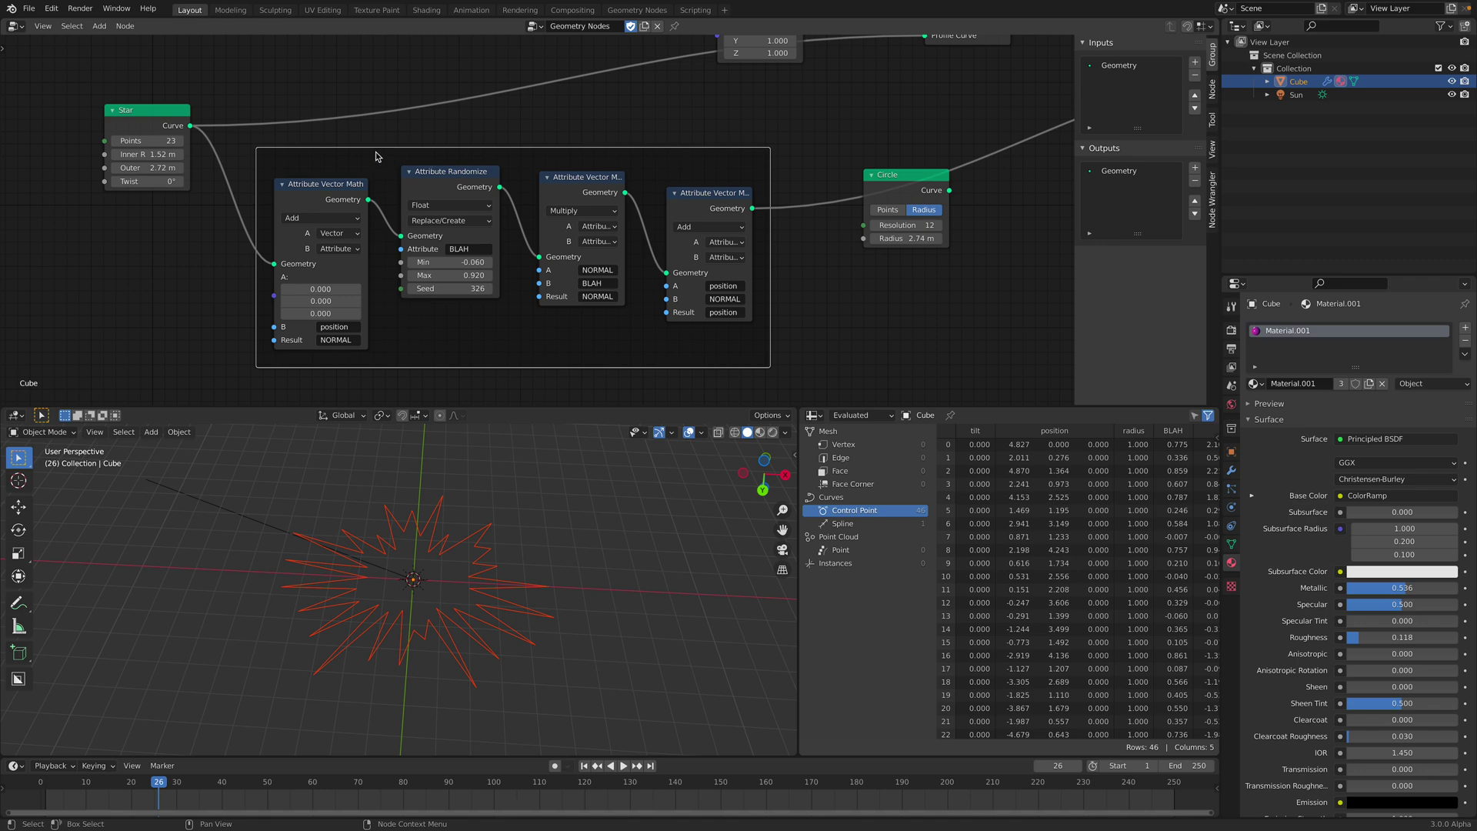
left_click(274, 144)
left_click_drag(270, 143, 746, 393)
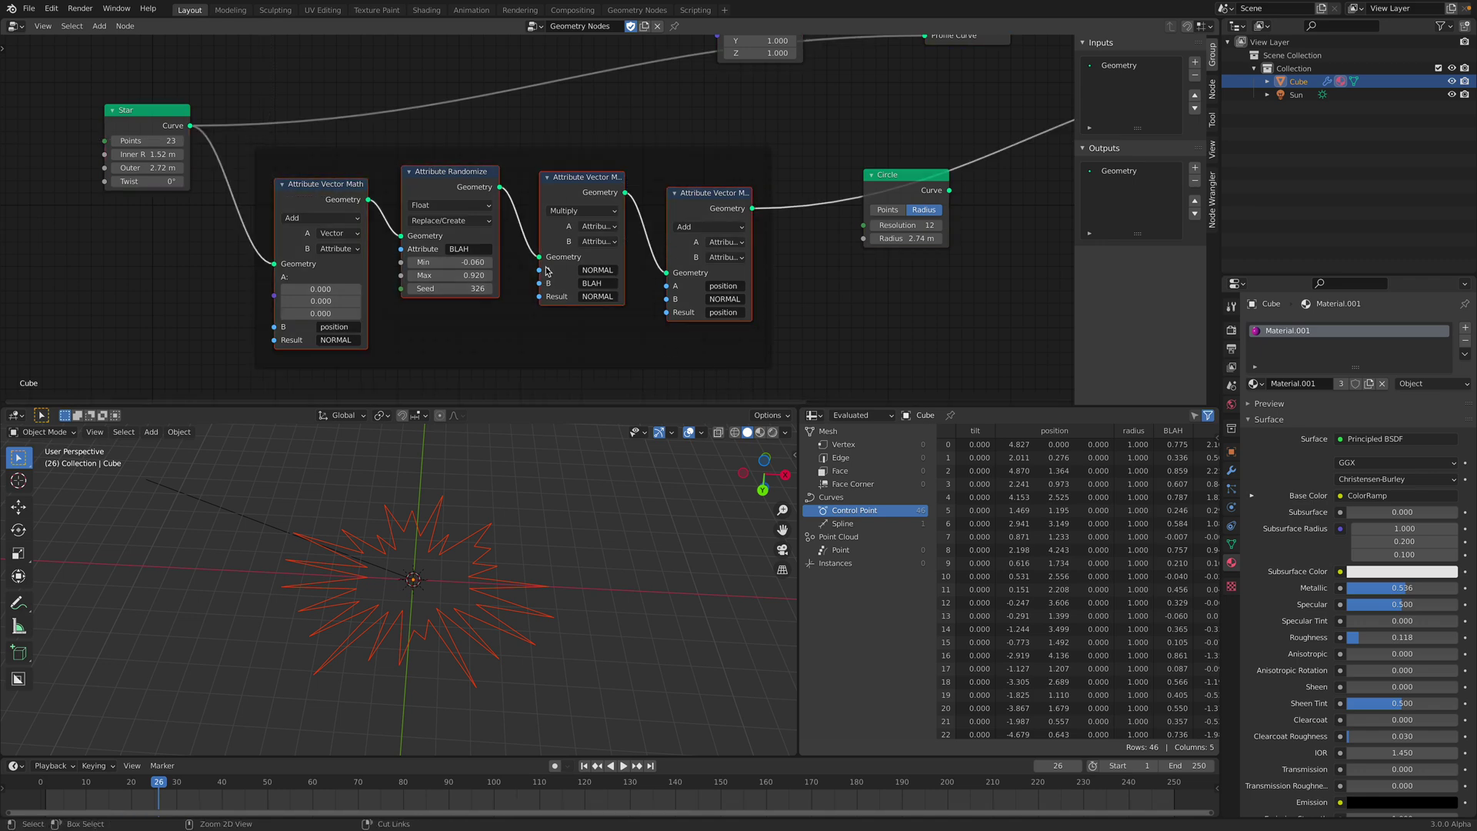
left_click(29, 8)
mouse_move(67, 52)
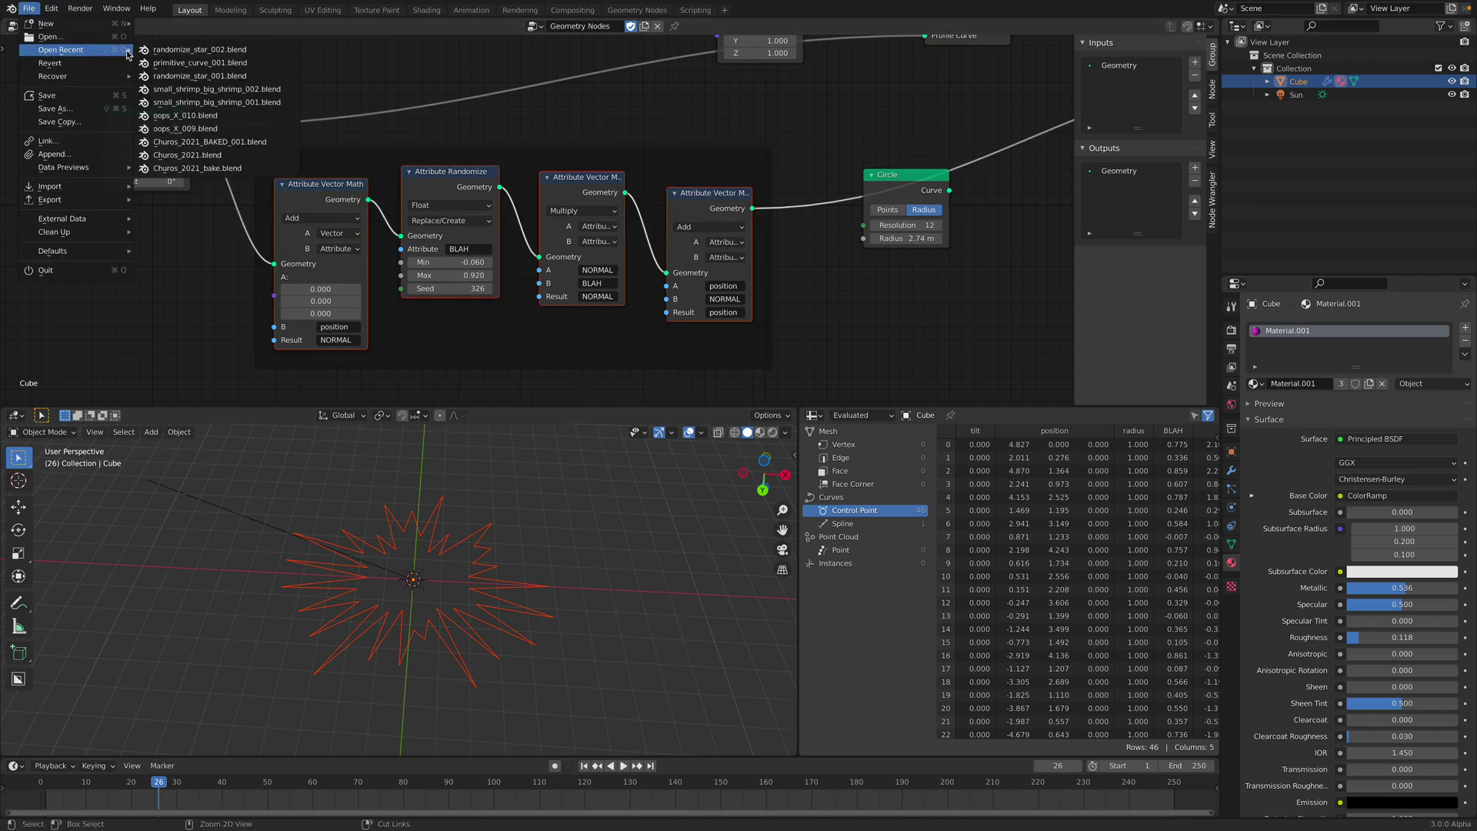
left_click(169, 63)
left_click(696, 438)
- Paste the attribute nodes into this node tree, move Group Output farther away for room, and frame the pasted nodes
scroll(654, 277, "down", 5)
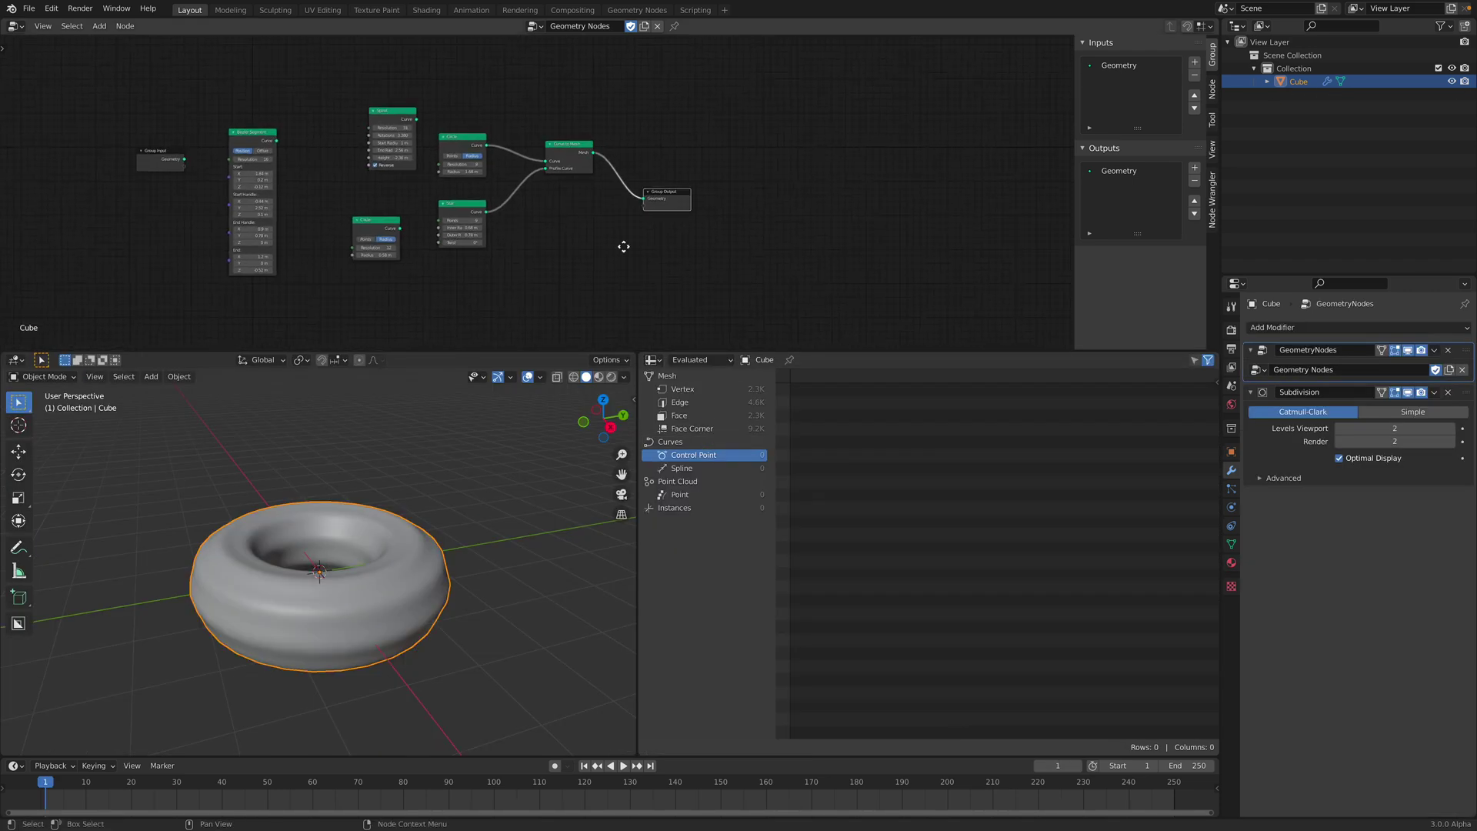
key("ctrl+v")
left_click(700, 292)
left_click_drag(577, 167, 772, 146)
middle_click_drag(357, 242, 479, 213)
scroll(478, 213, "up", 2)
left_click_drag(426, 229, 778, 289)
key("ctrl+j")
- Reposition the Star and the unconnected Circle node side by side ahead of the attribute frame
left_click(600, 178)
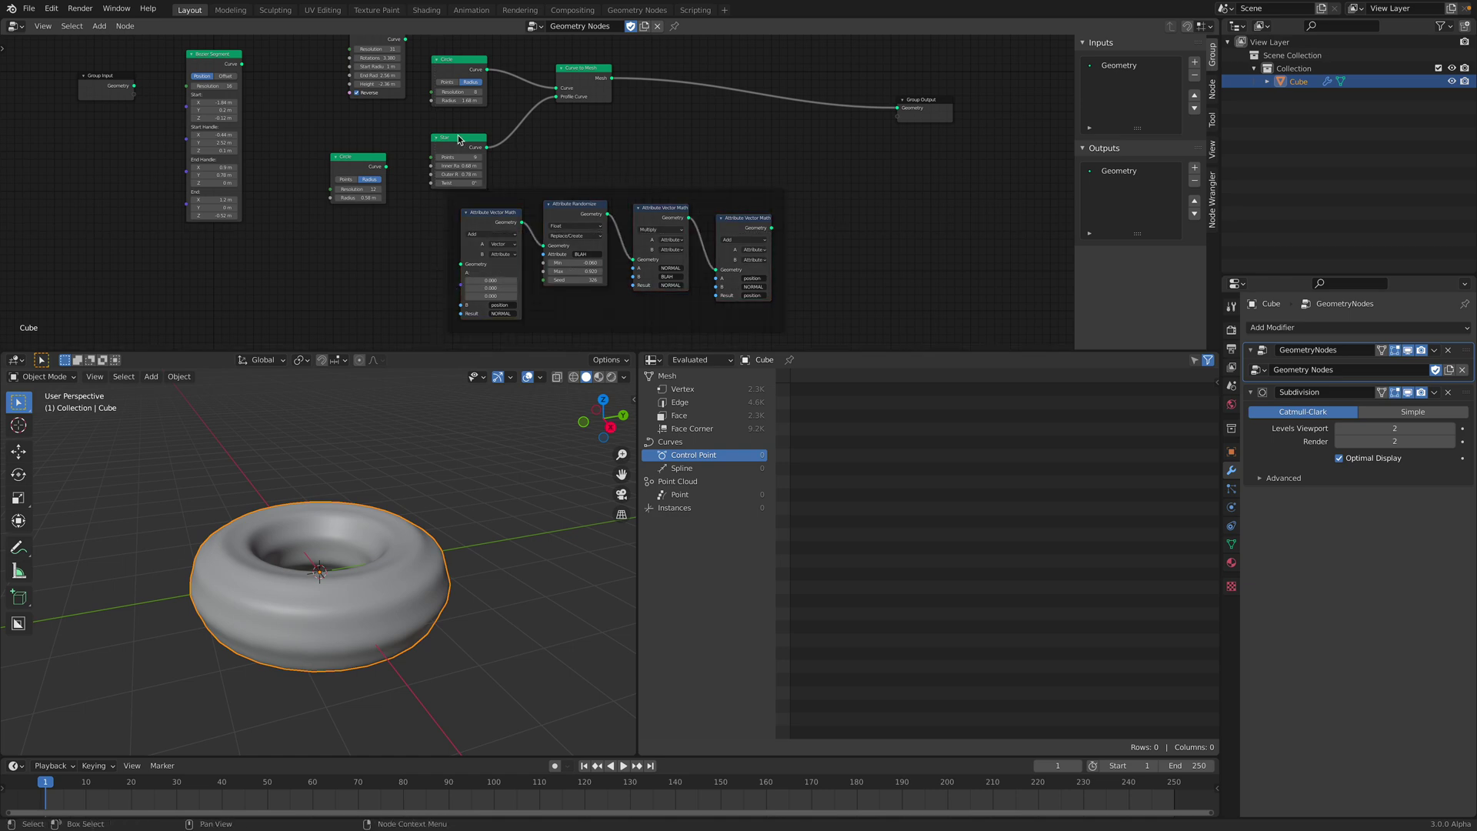
left_click_drag(461, 138, 442, 122)
scroll(423, 130, "up", 2)
left_click_drag(331, 157, 287, 164)
left_click_drag(398, 120, 328, 164)
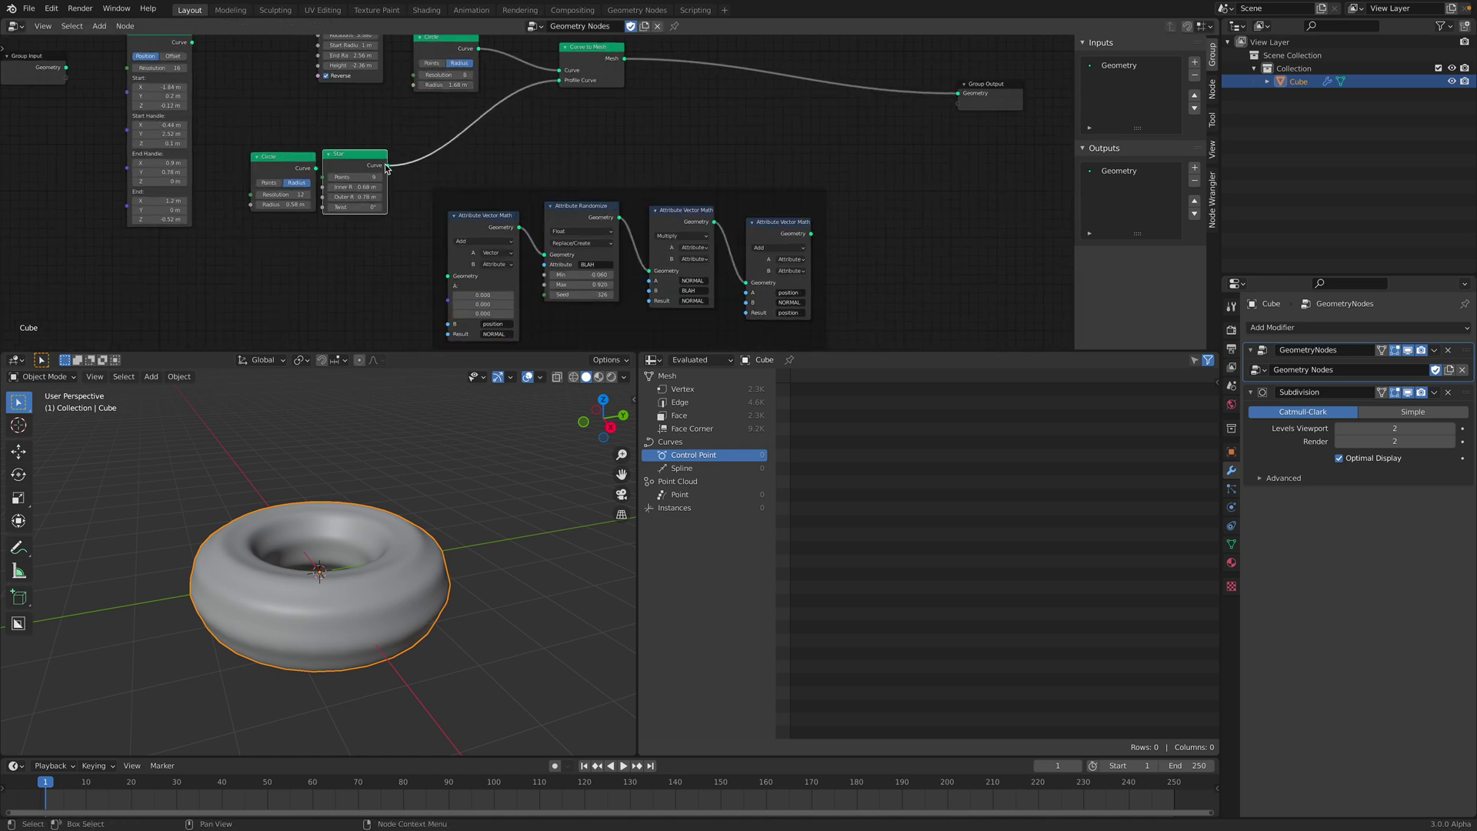
- Route the Star curve through the attribute chain into Curve to Mesh's Profile Curve, and move Curve to Mesh beside Group Output
left_click_drag(814, 234, 841, 201)
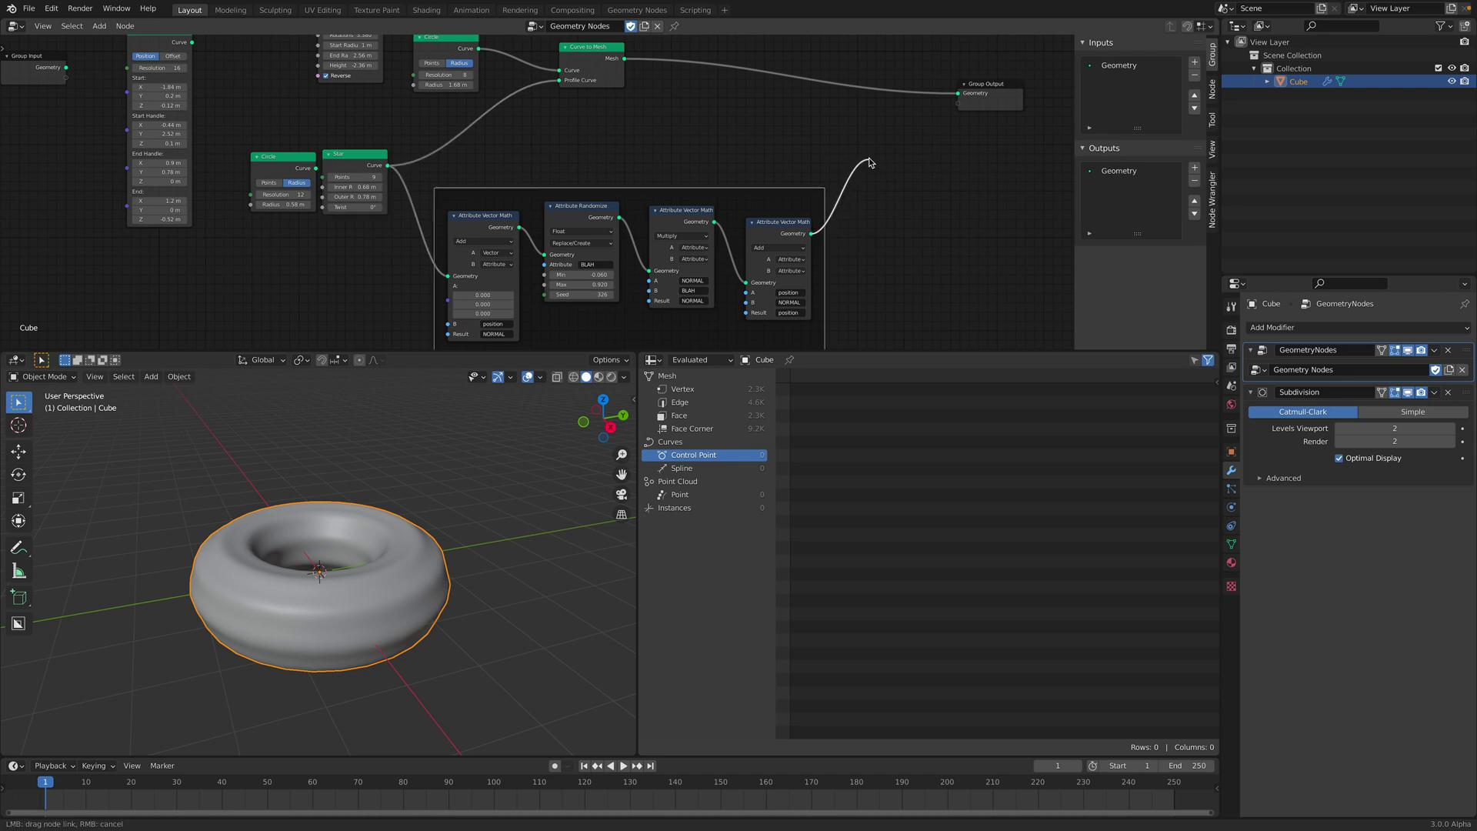
left_click_drag(698, 88, 579, 82)
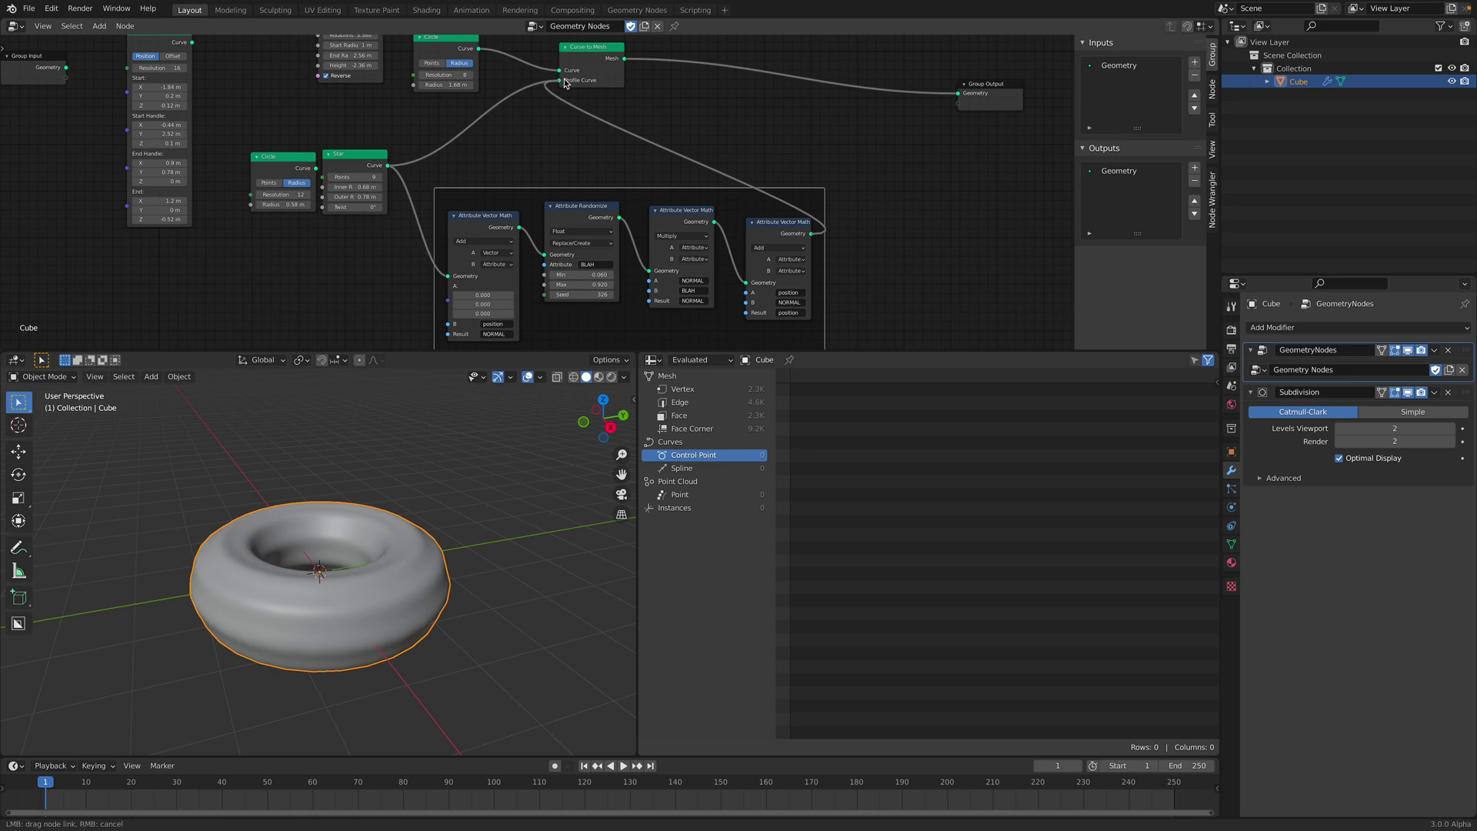
left_click_drag(565, 83, 562, 80)
left_click_drag(591, 61, 874, 98)
scroll(496, 533, "up", 1)
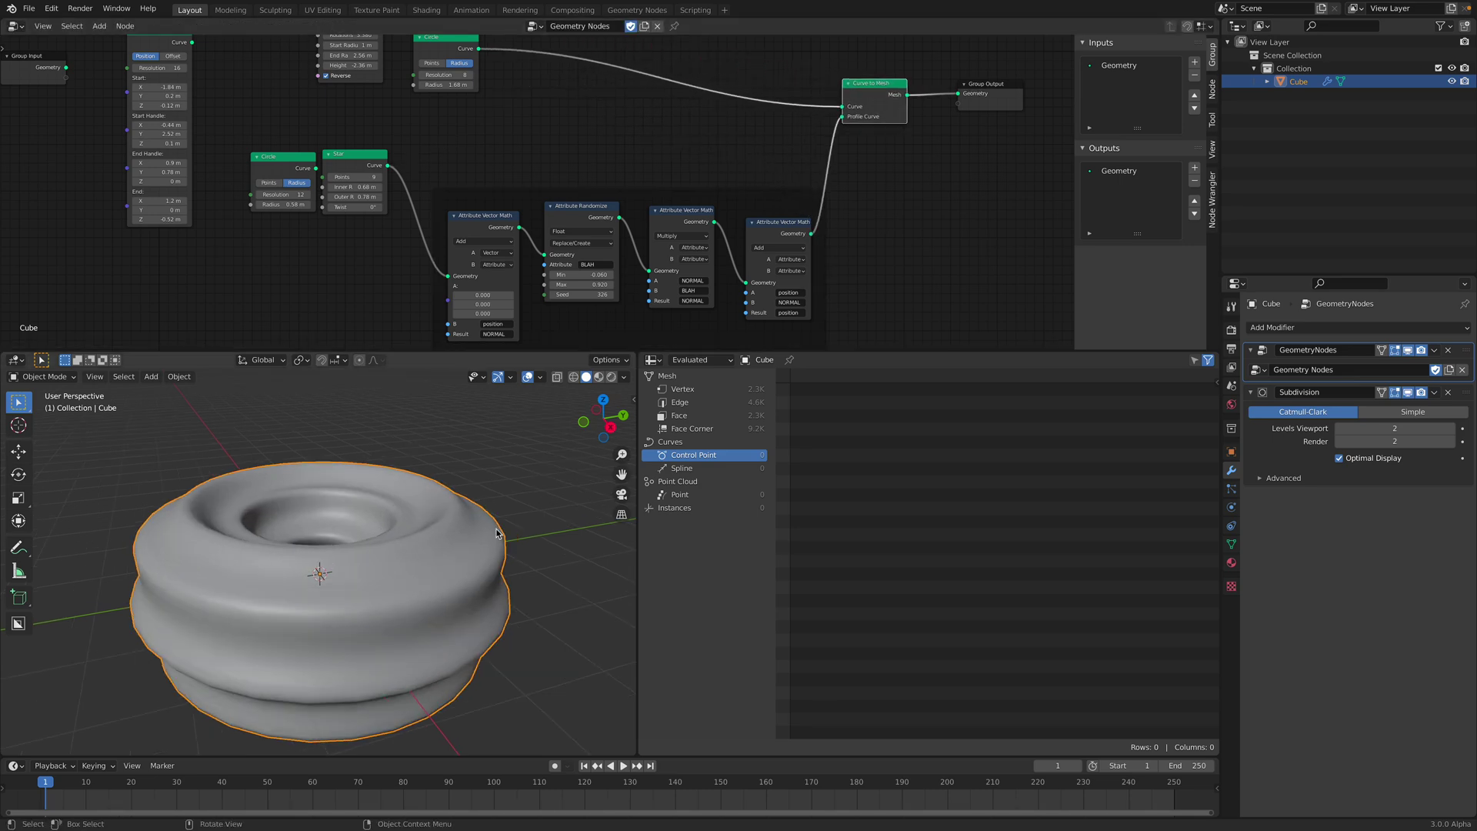
- Move the unconnected Circle node away from the Star and set the Star's Points to 26
middle_click_drag(496, 533, 489, 533)
middle_click_drag(518, 298, 551, 224)
scroll(548, 224, "up", 2)
left_click_drag(275, 79, 218, 102)
middle_click_drag(323, 141, 328, 219)
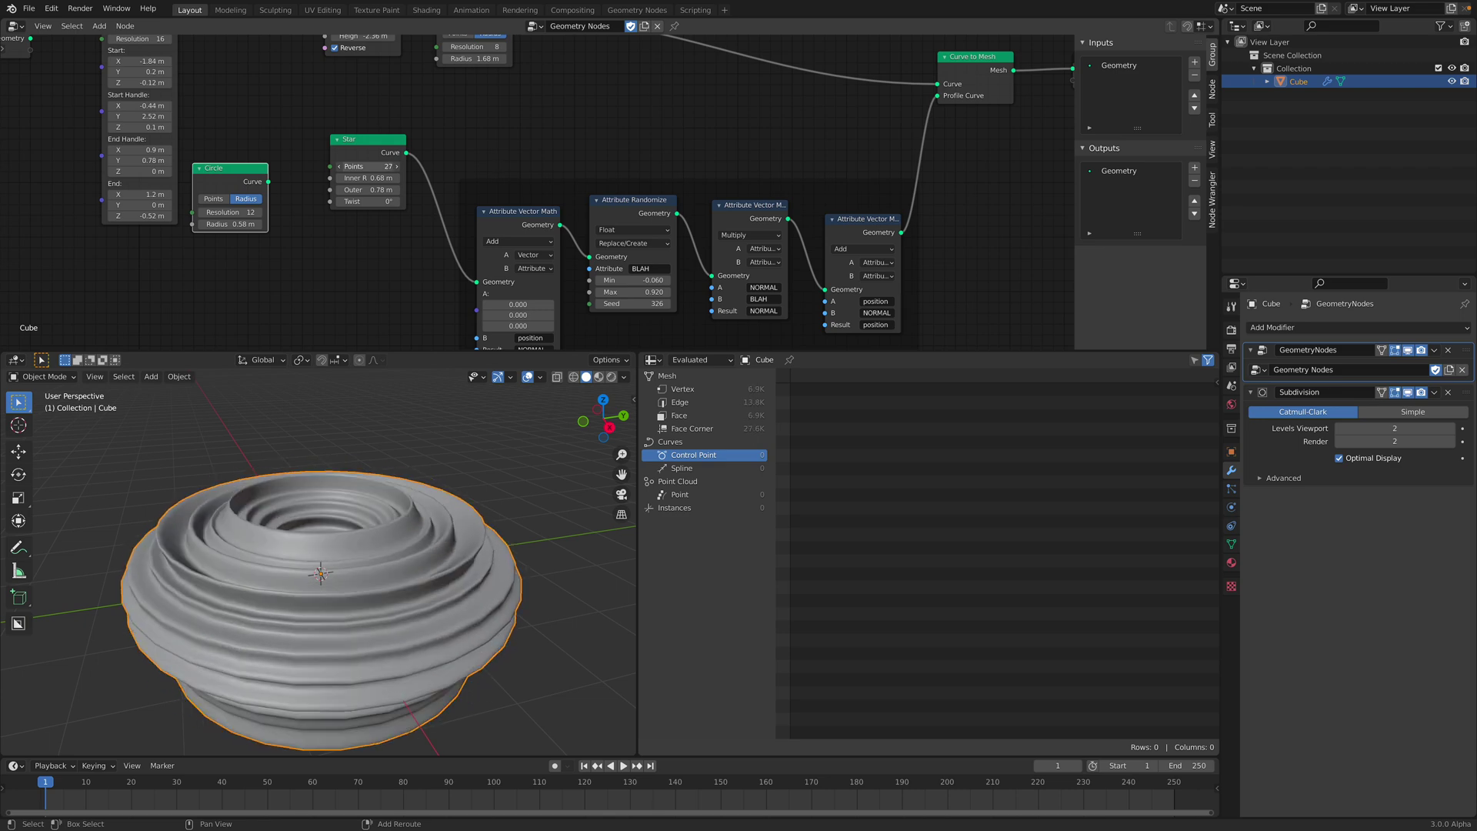
left_click_drag(368, 166, 361, 166)
- Set the connected path Circle's radius to 3.36 m and move its node closer to Curve to Mesh
middle_click_drag(433, 578, 343, 594)
middle_click_drag(333, 574, 354, 627)
middle_click_drag(484, 517, 493, 531)
middle_click_drag(560, 158, 562, 299)
left_click_drag(481, 156, 704, 204)
middle_click_drag(635, 263, 623, 115)
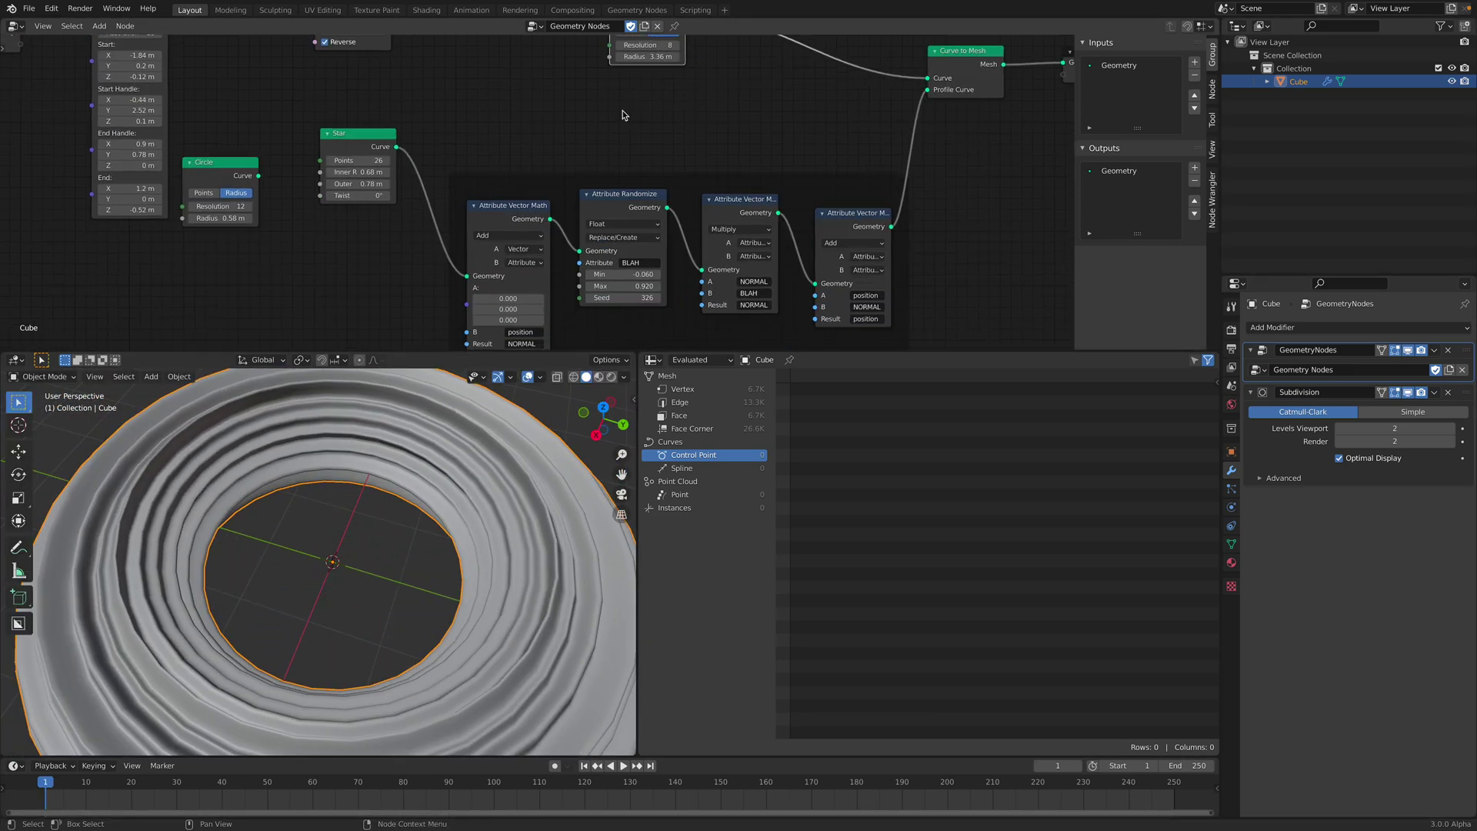
- Set the Star's inner radius to 0.74 m and outer radius to 0.34 m, and save the file
left_click_drag(363, 186, 400, 195)
left_click(366, 196)
type("04.2d")
key("Return")
scroll(423, 523, "down", 3)
middle_click_drag(423, 530, 478, 465)
left_click(470, 489)
key("ctrl+s")
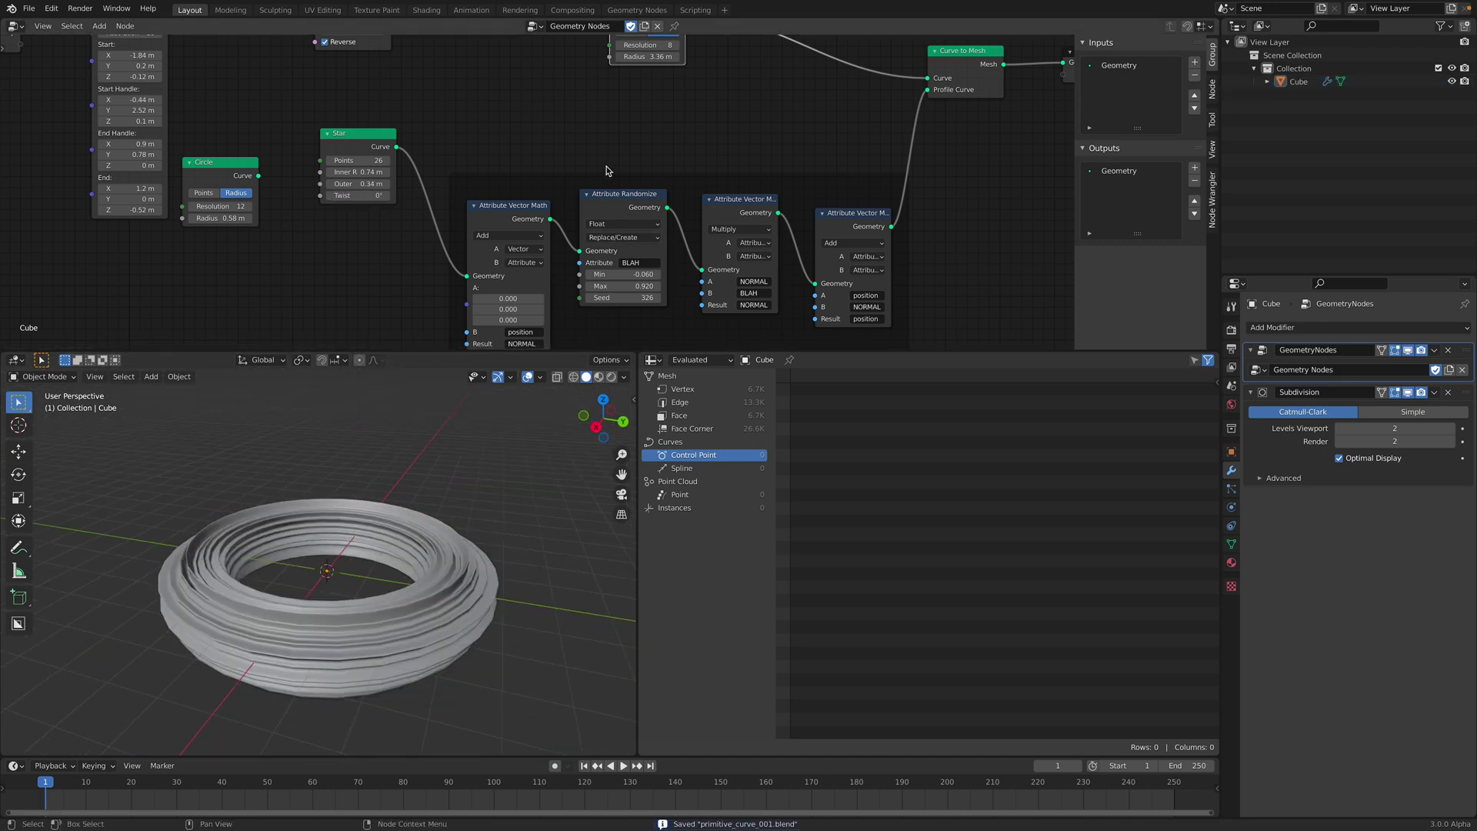
- Hide the node editor's sidebar and tidy the nodes, placing the unconnected Circle above Bezier Segment and Group Input beside them
scroll(691, 200, "down", 5)
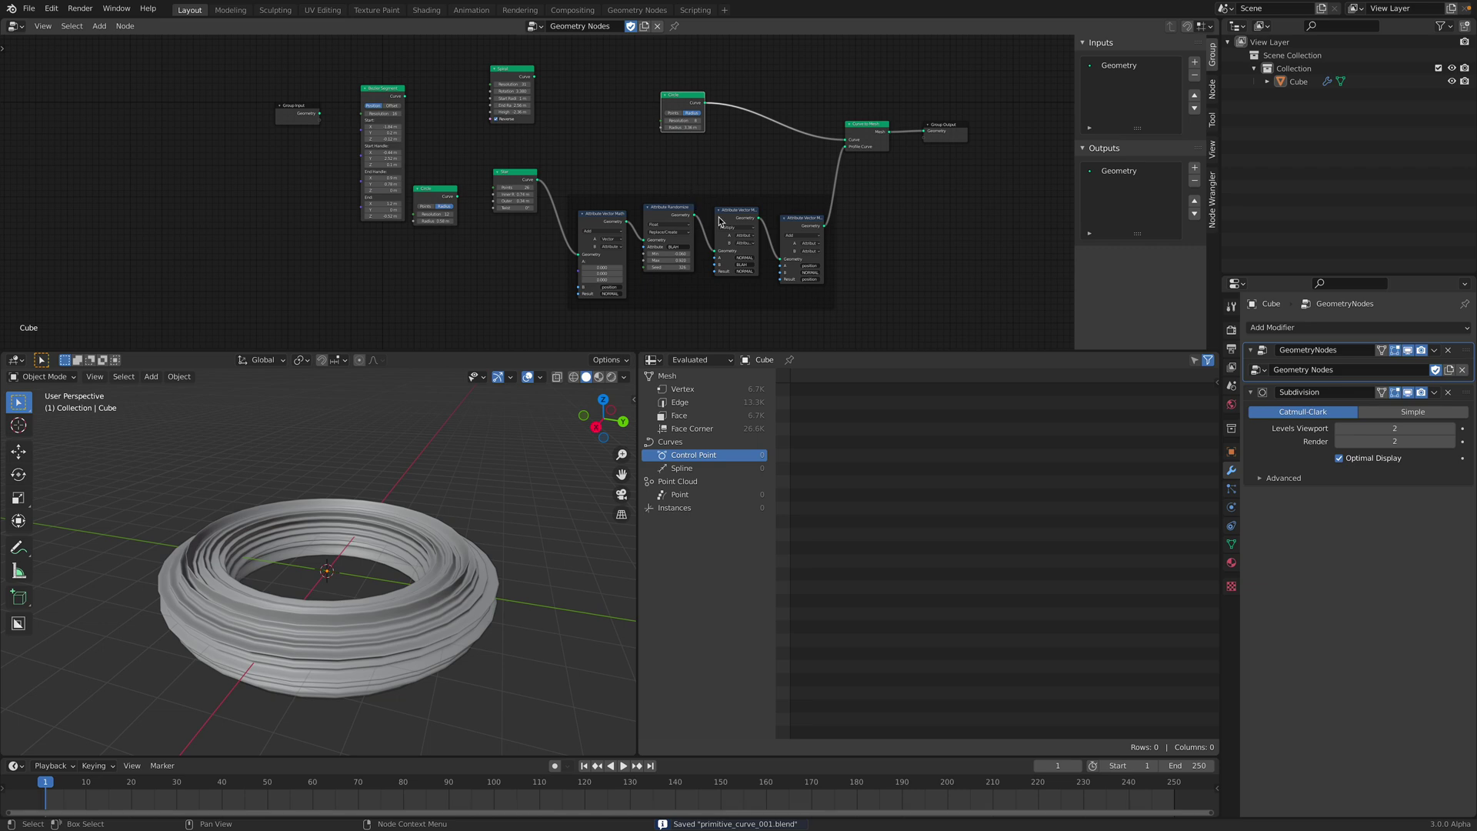
left_click_drag(1075, 160, 1189, 158)
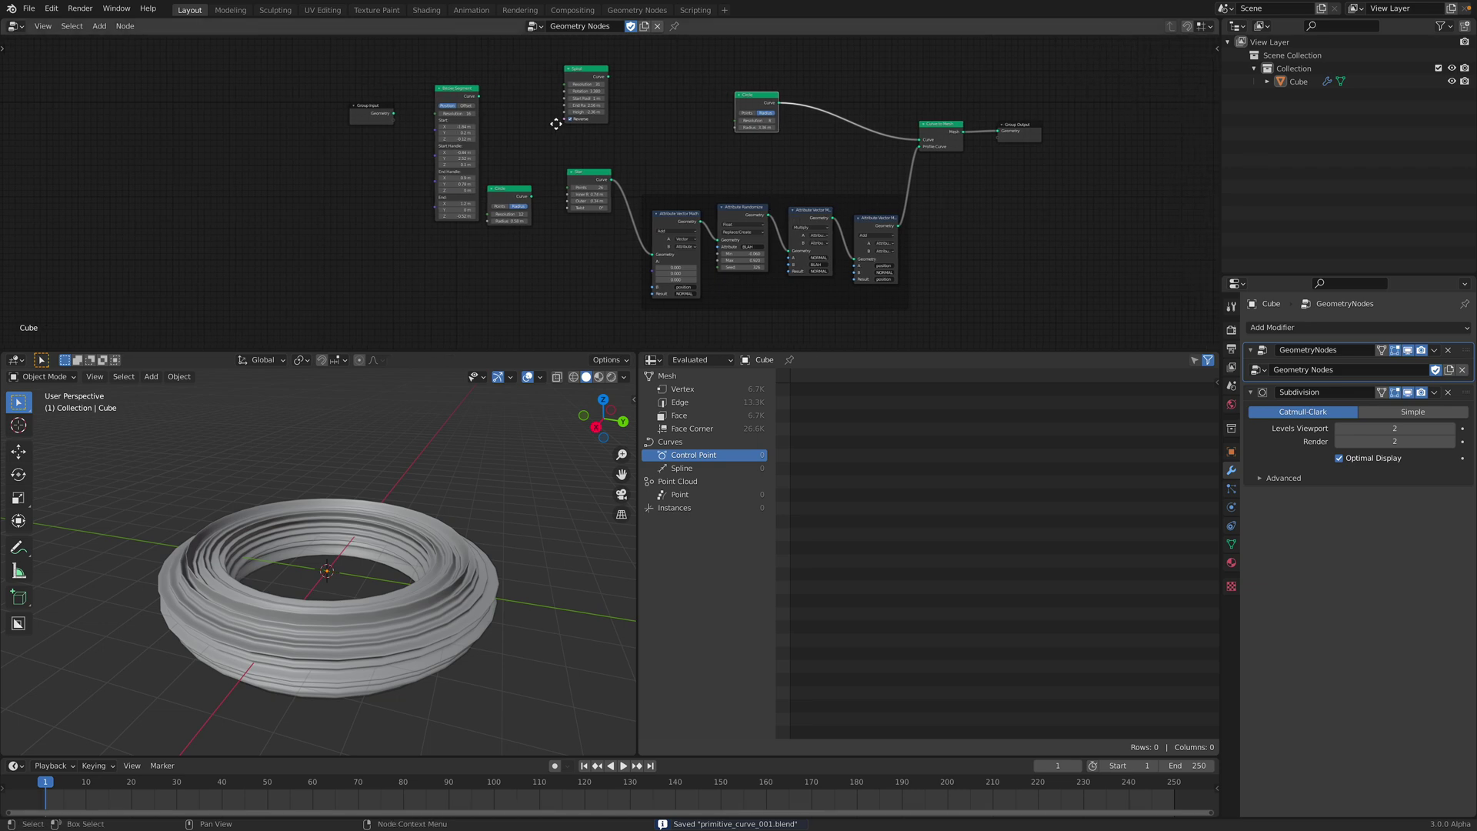
middle_click_drag(503, 129, 614, 124)
scroll(614, 124, "up", 1)
left_click_drag(561, 82, 545, 118)
left_click_drag(617, 189, 607, 70)
left_click_drag(541, 117, 604, 133)
left_click_drag(465, 100, 485, 136)
middle_click_drag(453, 125, 572, 150)
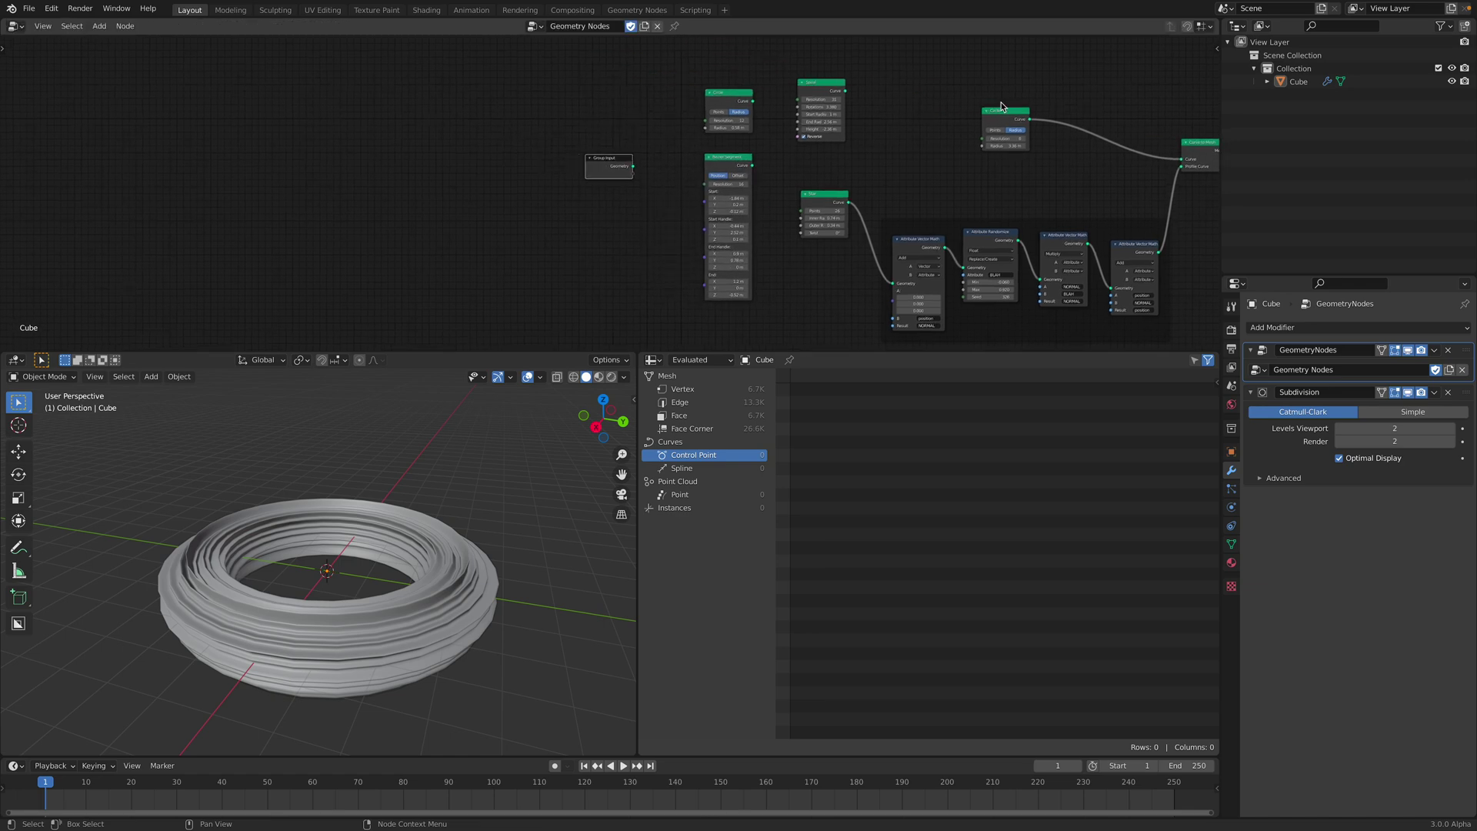
- Split the node editor in two and turn one half into a Sverchok Nodes editor with a new node tree
left_click_drag(1215, 35, 561, 47)
left_click(16, 25)
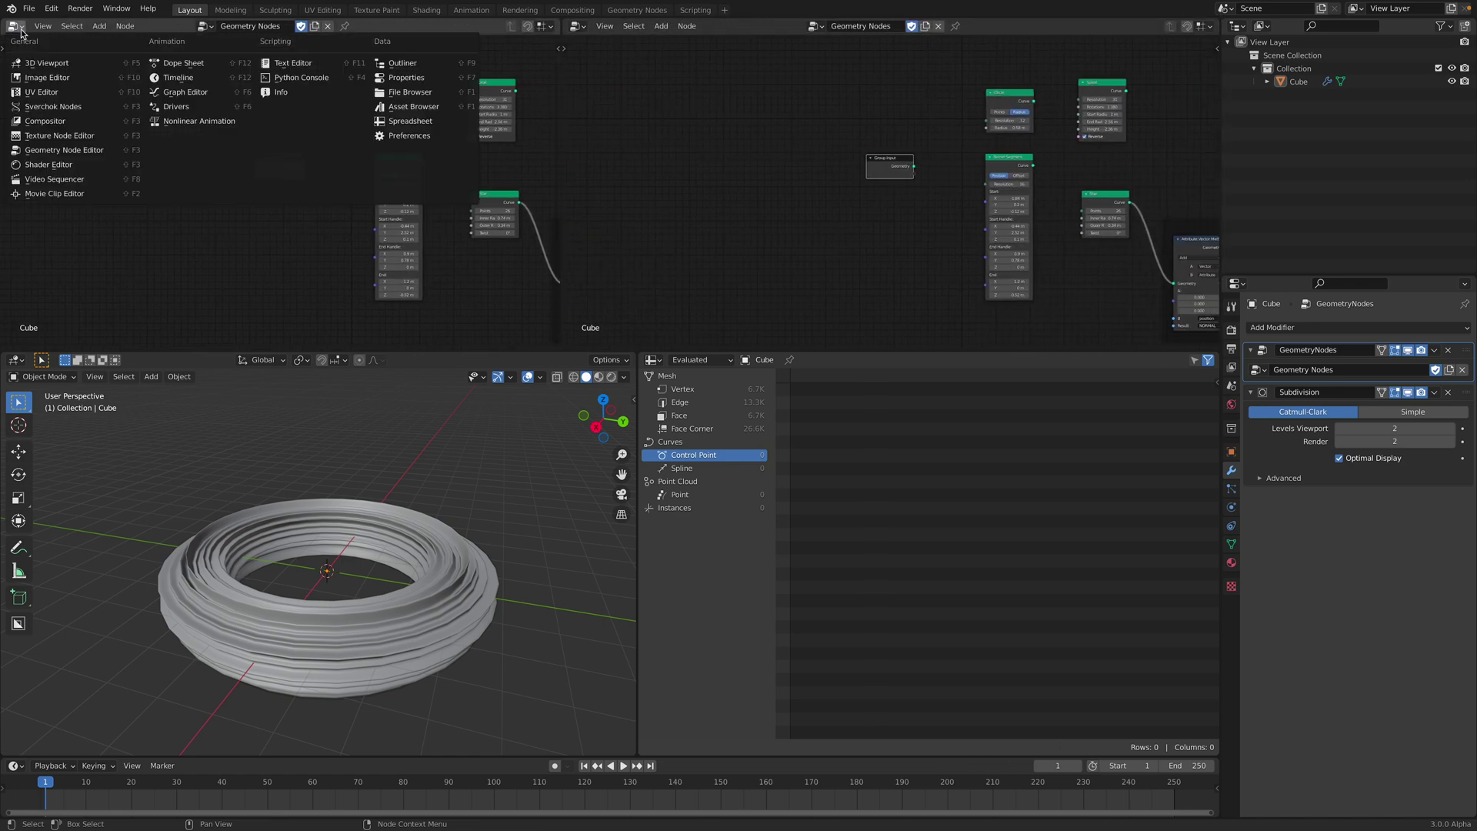
left_click(54, 106)
left_click(252, 27)
- Search the Sverchok nodes for "torus" and add a Torus Knot node to the empty tree
key("shift+a")
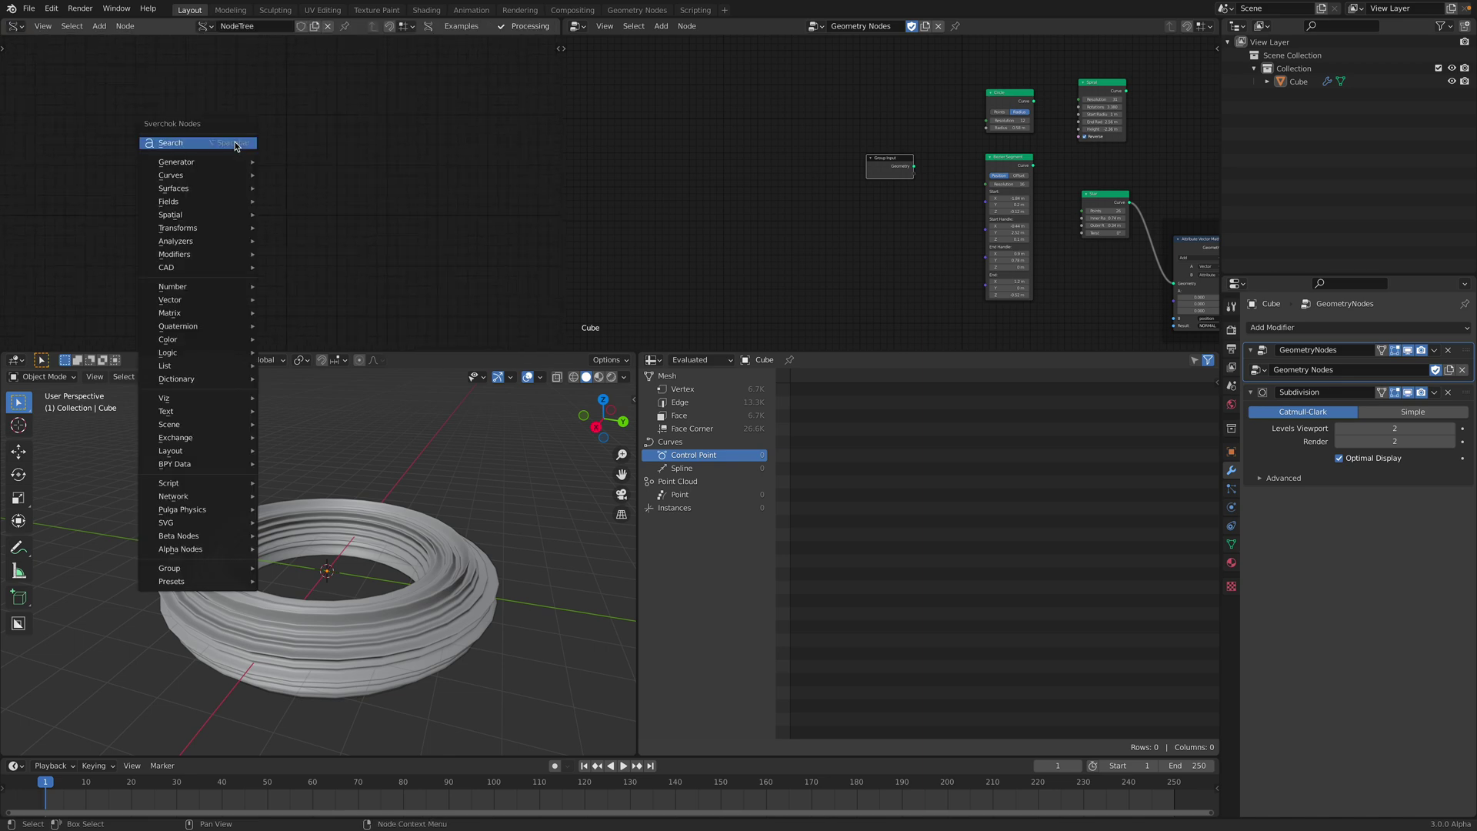
left_click(235, 142)
type("twi")
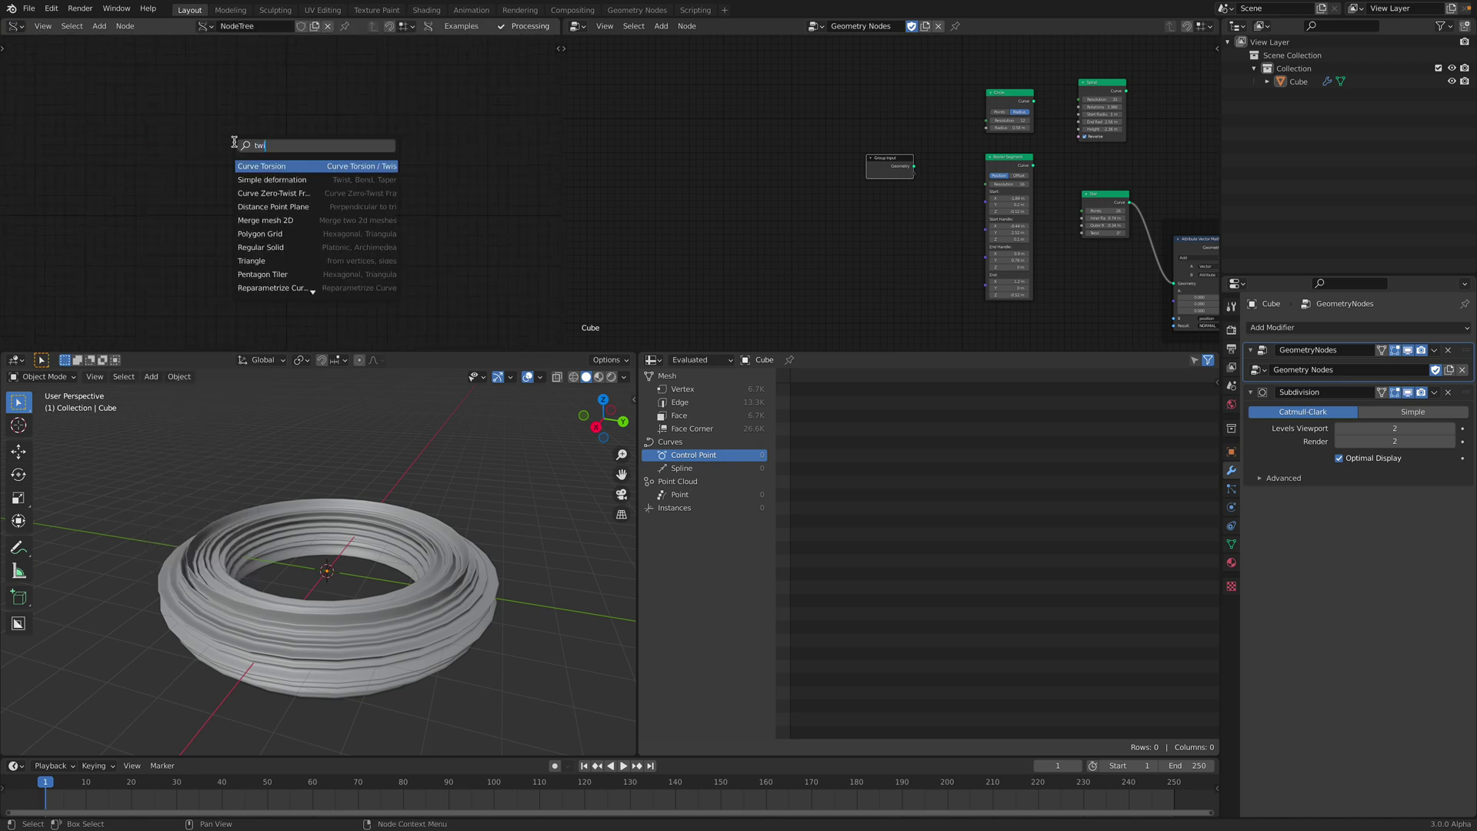
type("torus")
key("Down")
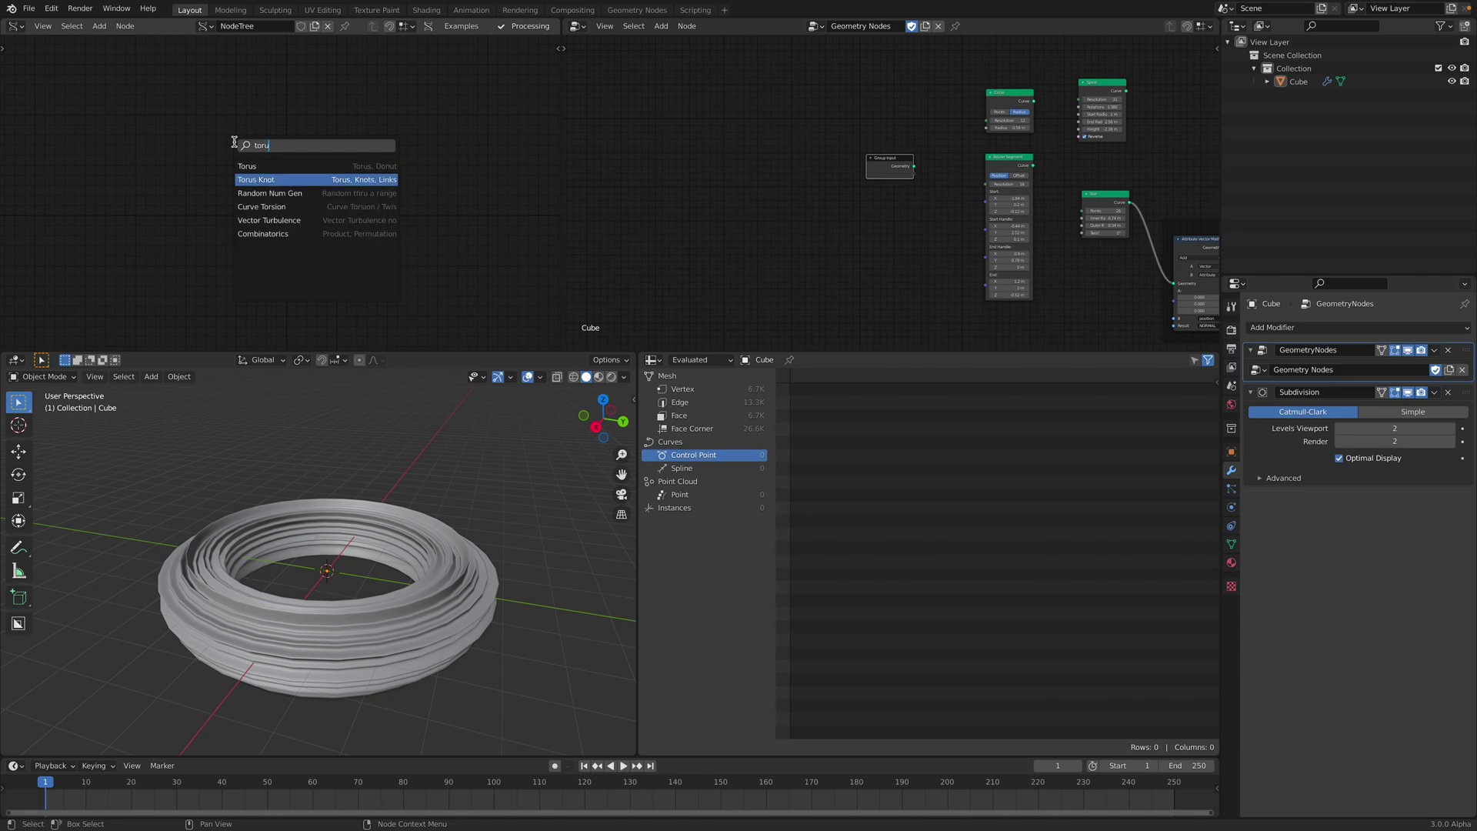
key("Return")
left_click(159, 117)
scroll(261, 116, "up", 3)
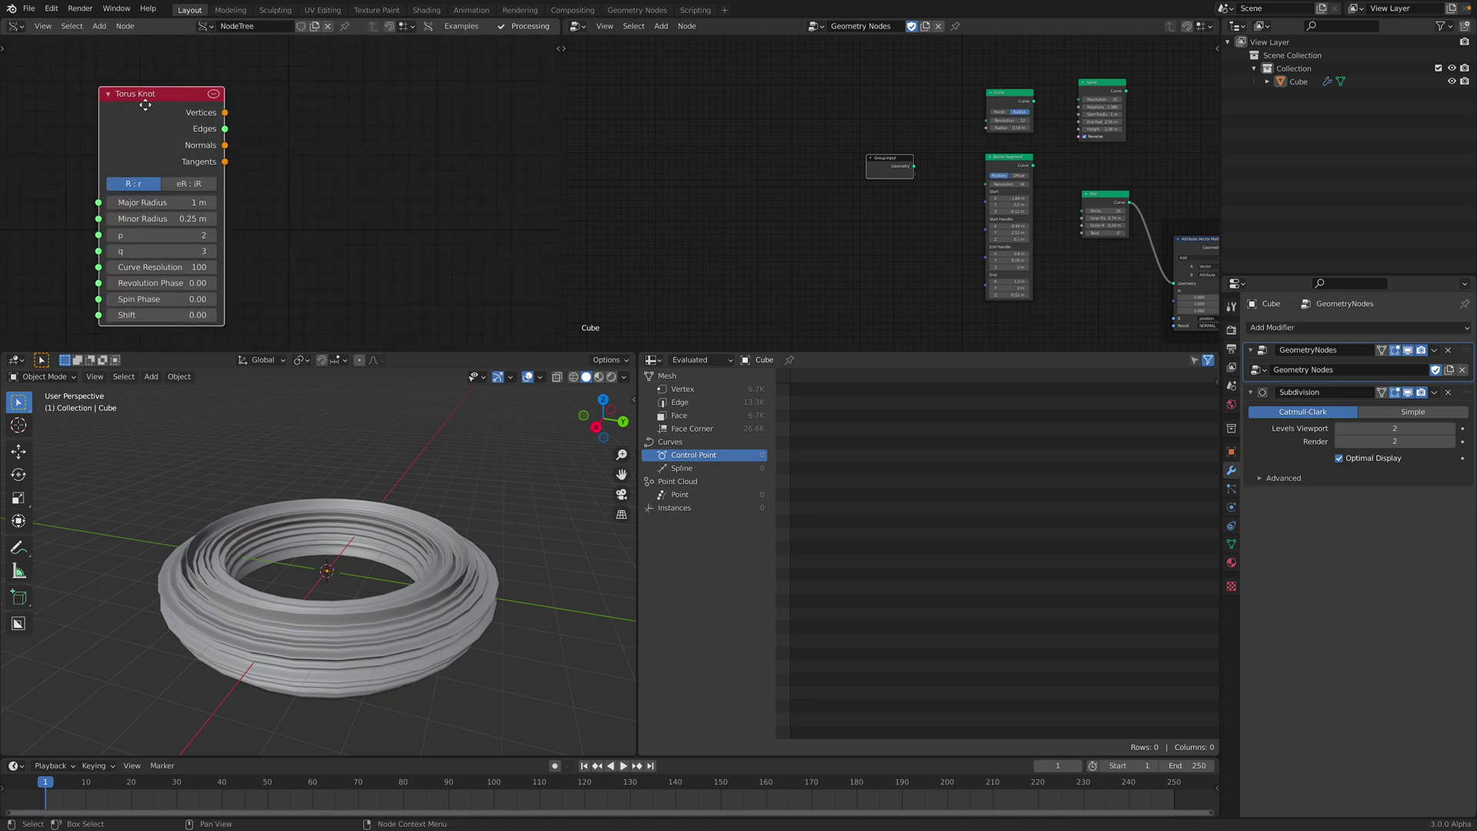
- Search the Sverchok nodes for "poly vie" and place a Polyline Viewer node beside the Torus Knot
key("shift+a")
type("poly")
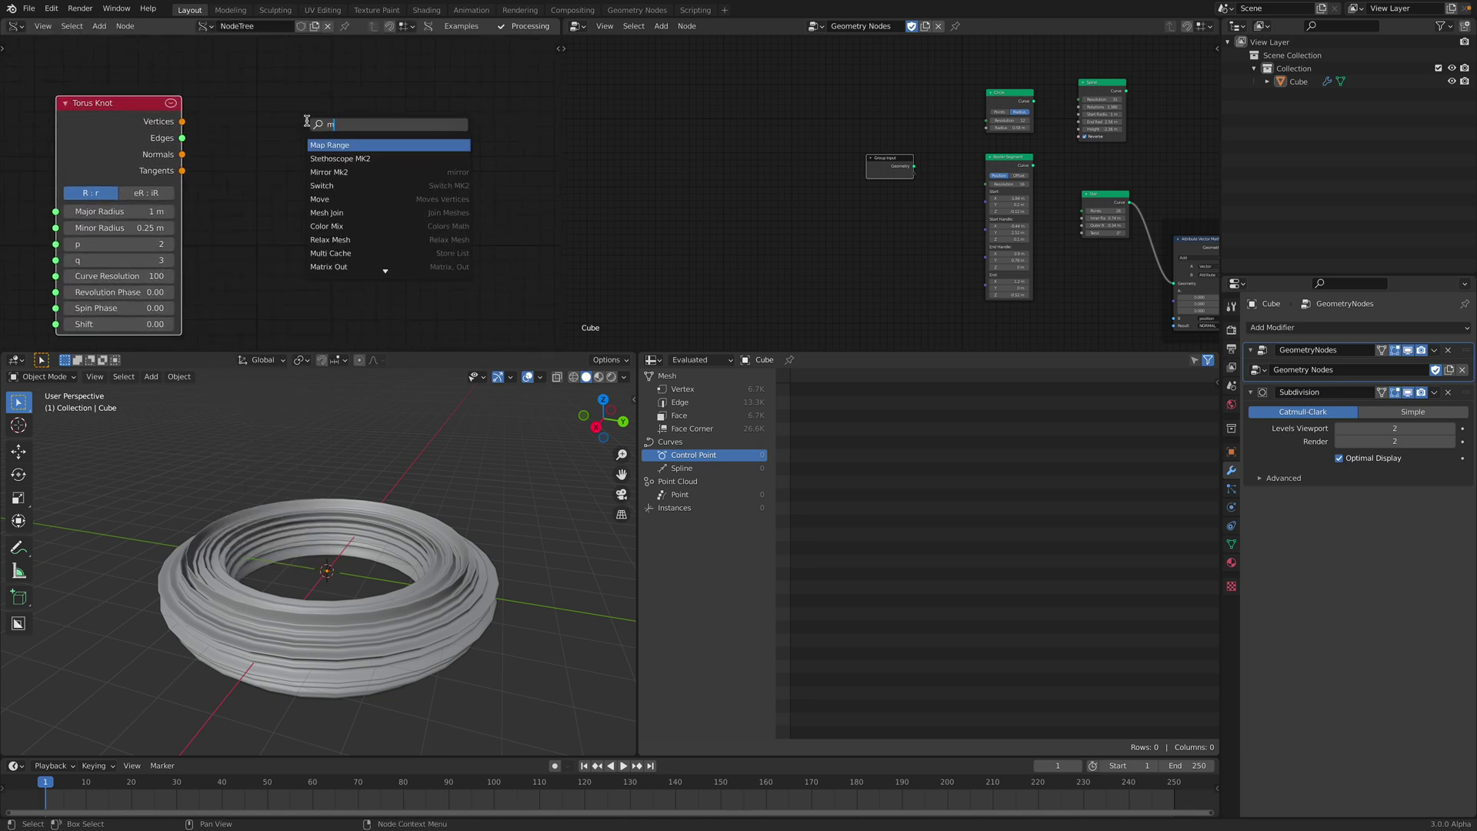
type(" vie")
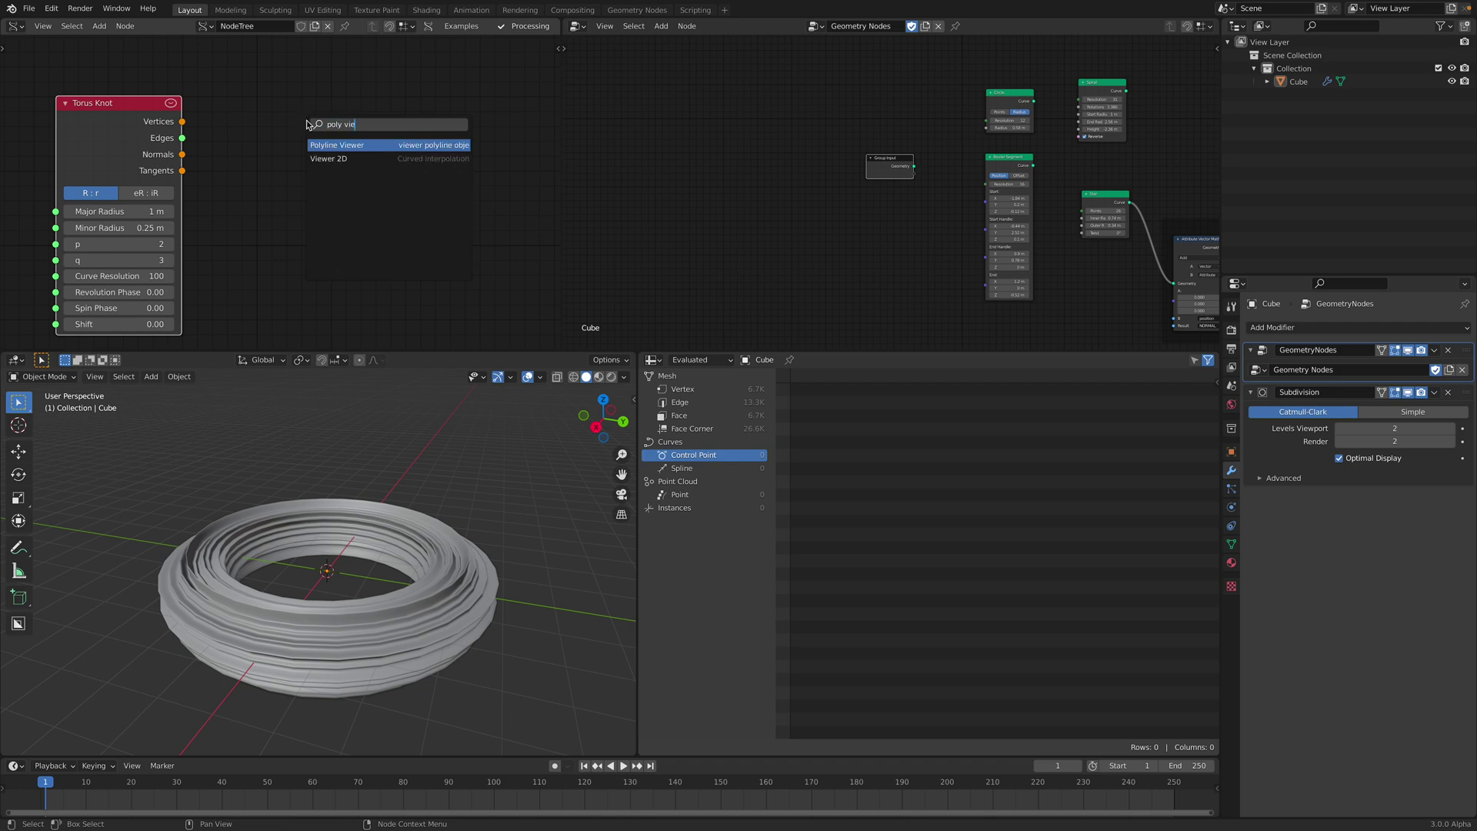
key("Return")
left_click(265, 47)
scroll(267, 66, "down", 3)
mouse_move(268, 74)
middle_mouse_down()
mouse_move(282, 71)
mouse_move(240, 66)
middle_mouse_up()
- Connect the Torus Knot's Vertices output to the Polyline Viewer's vertices input and inspect the curve up close
left_click_drag(174, 126, 158, 127)
scroll(184, 141, "up", 1)
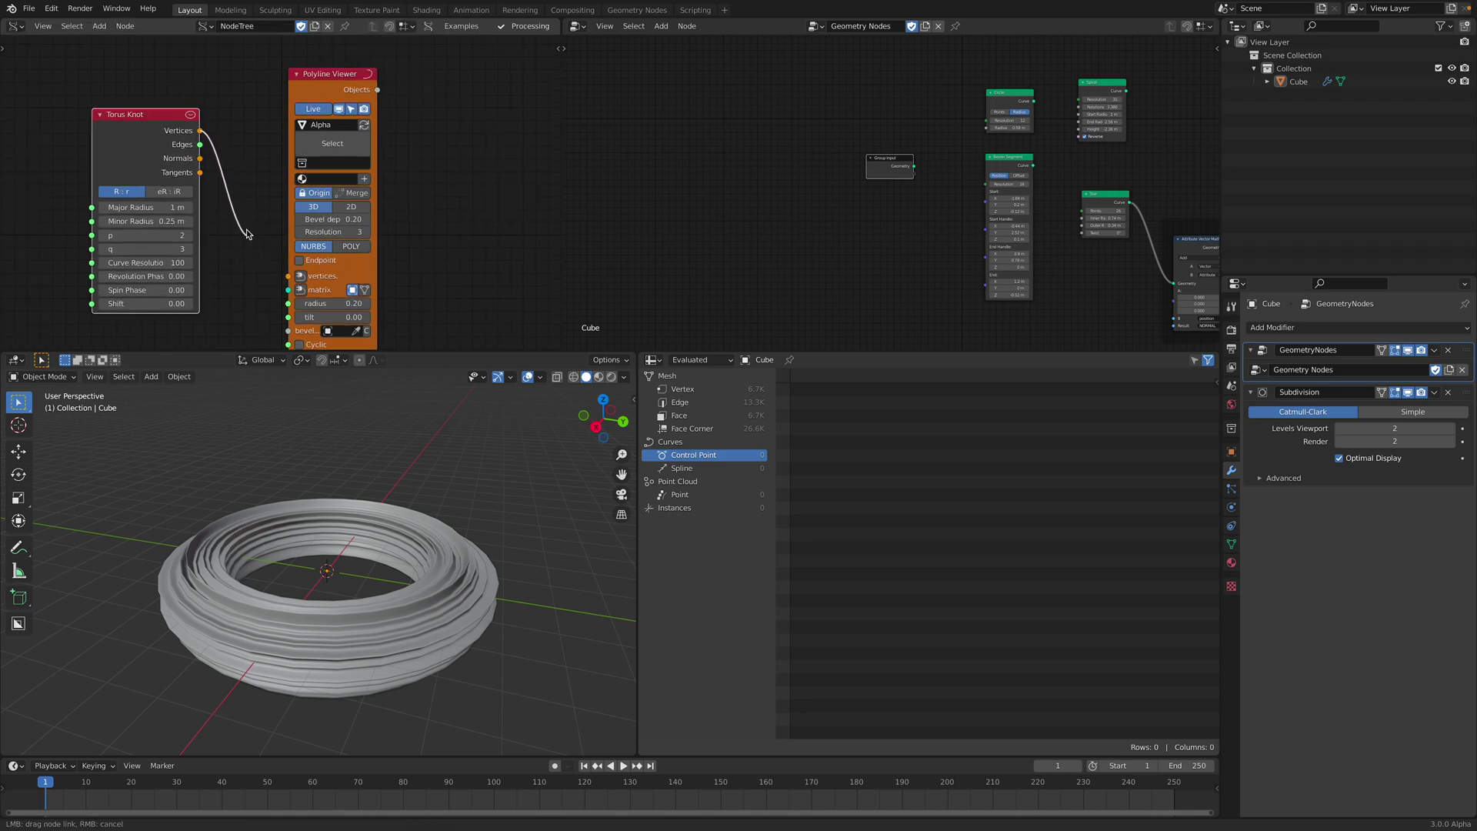
left_click_drag(284, 279, 289, 276)
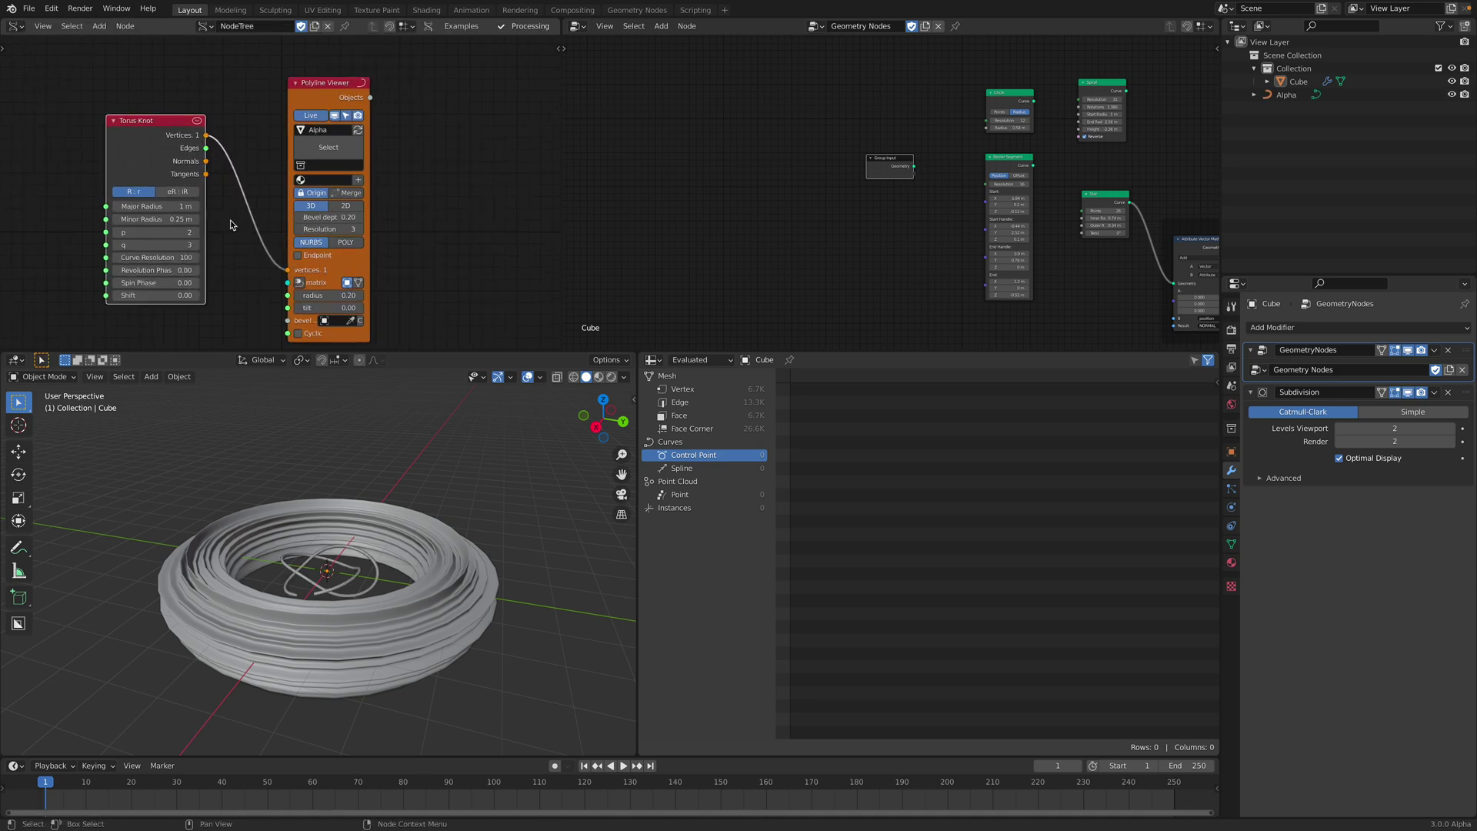
scroll(354, 500, "up", 3)
middle_click_drag(365, 507, 390, 505)
scroll(389, 502, "up", 2)
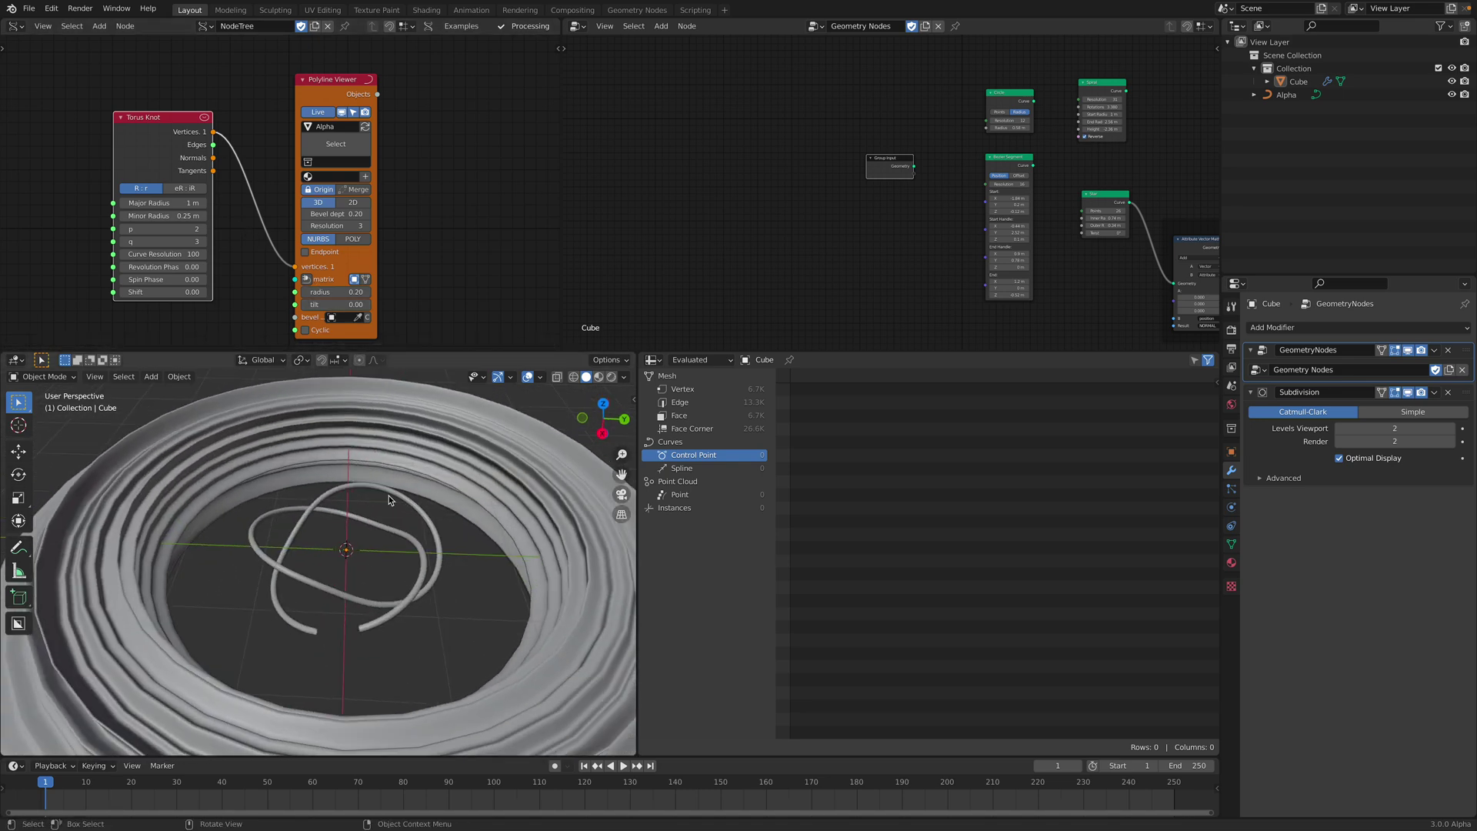
- Spread the two Sverchok nodes apart, enable Cyclic on the Polyline Viewer, and select the knot curve in the viewport
left_click_drag(342, 91, 375, 74)
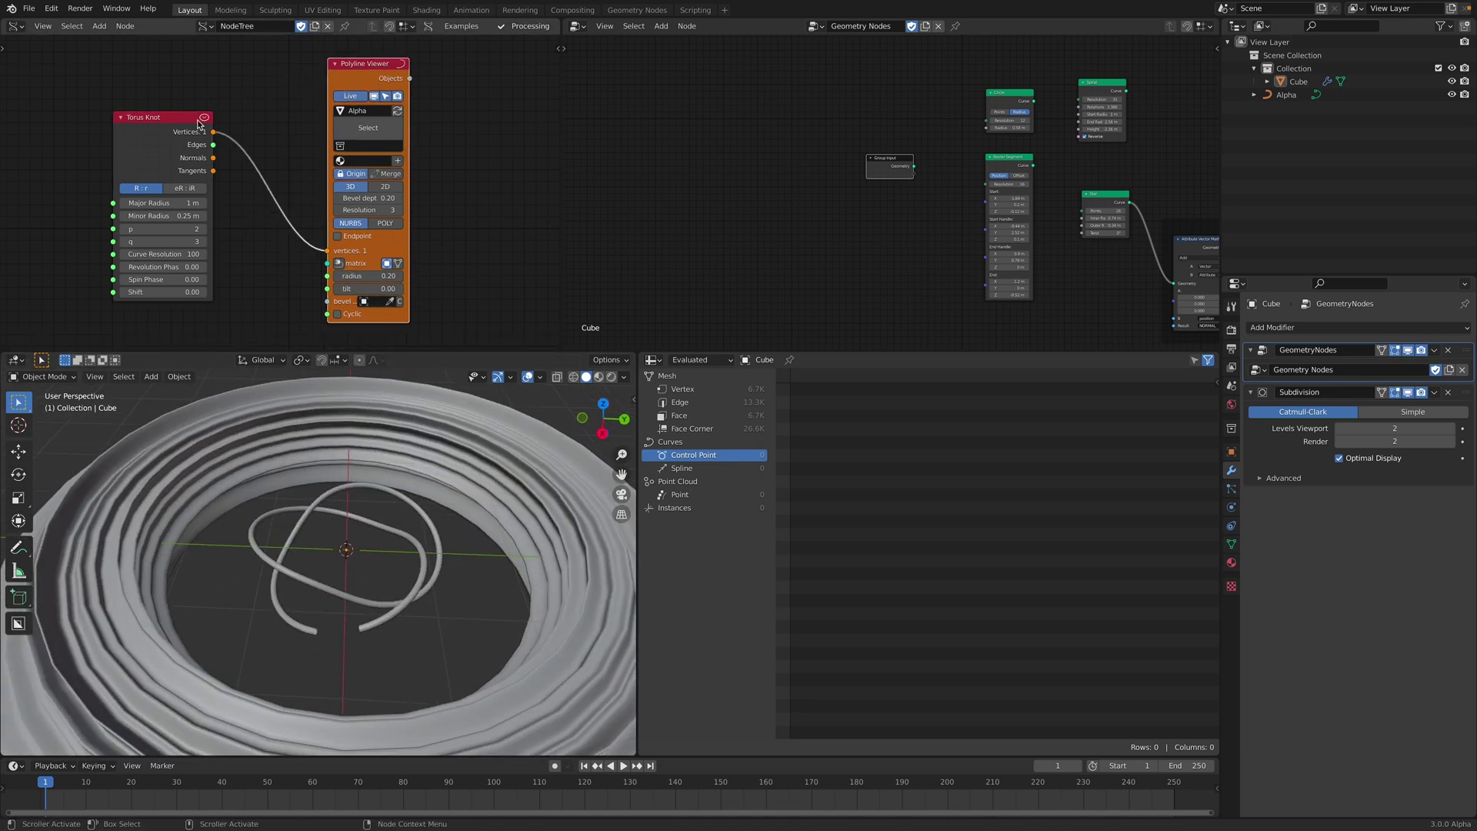
left_click_drag(198, 117, 198, 115)
middle_click_drag(383, 469, 362, 531)
left_click(338, 314)
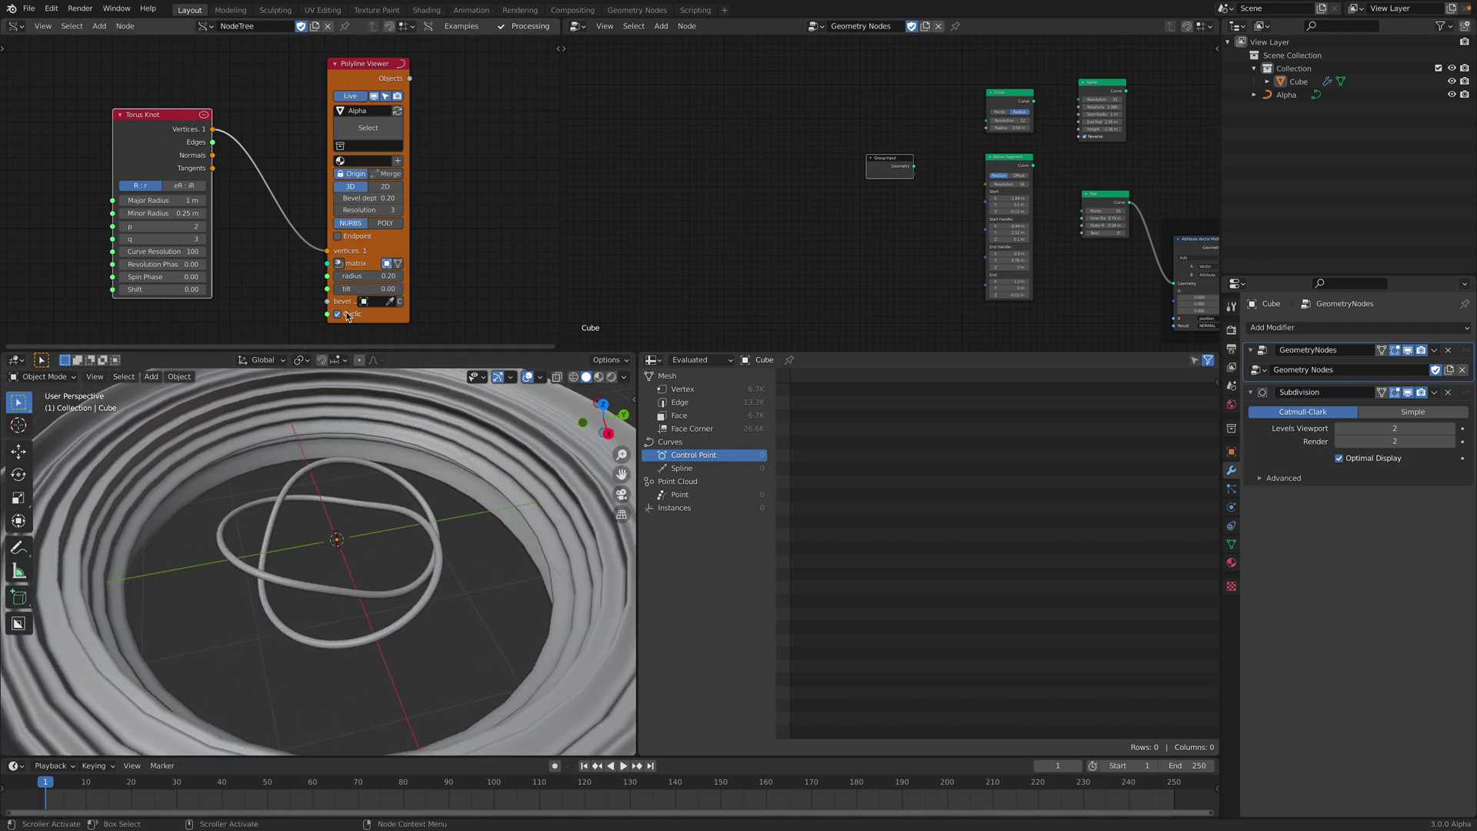
left_click(349, 314)
left_click(369, 508)
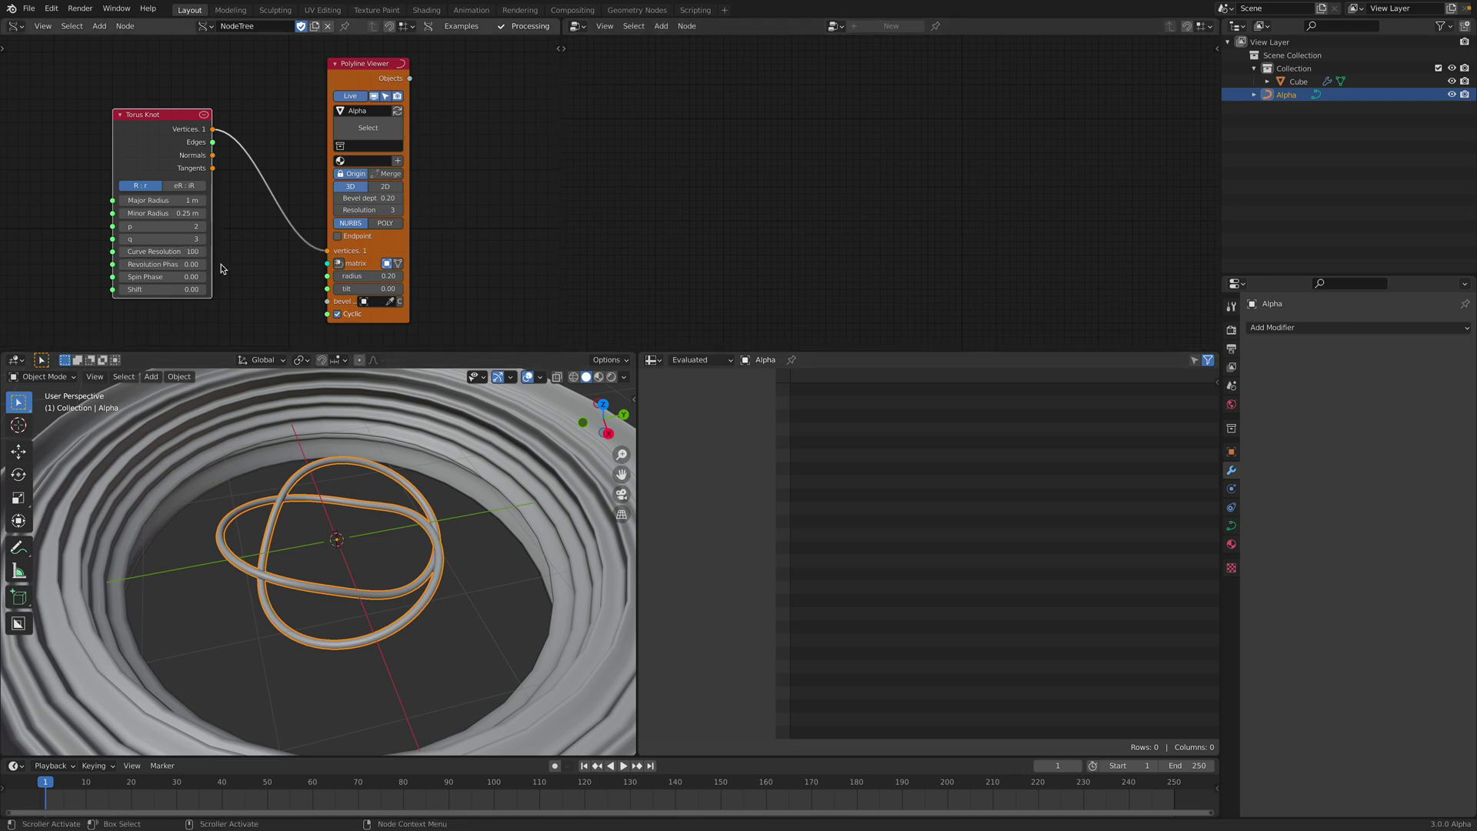
- Set the Torus Knot's p to 5 and q to 9
left_click(202, 228)
left_click(202, 228)
left_click(201, 228)
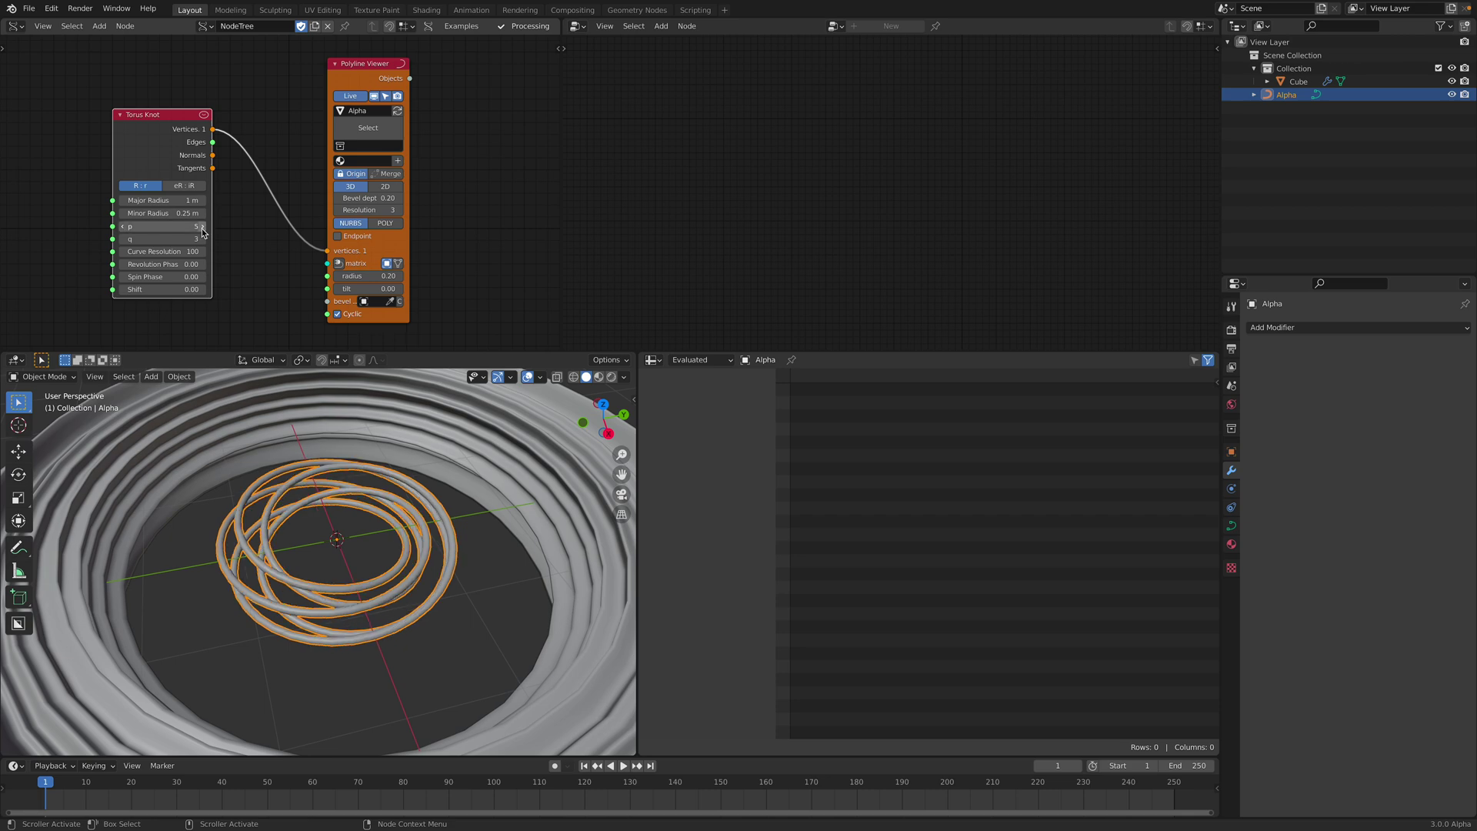
left_click(203, 238)
left_click(203, 238)
left_click(203, 239)
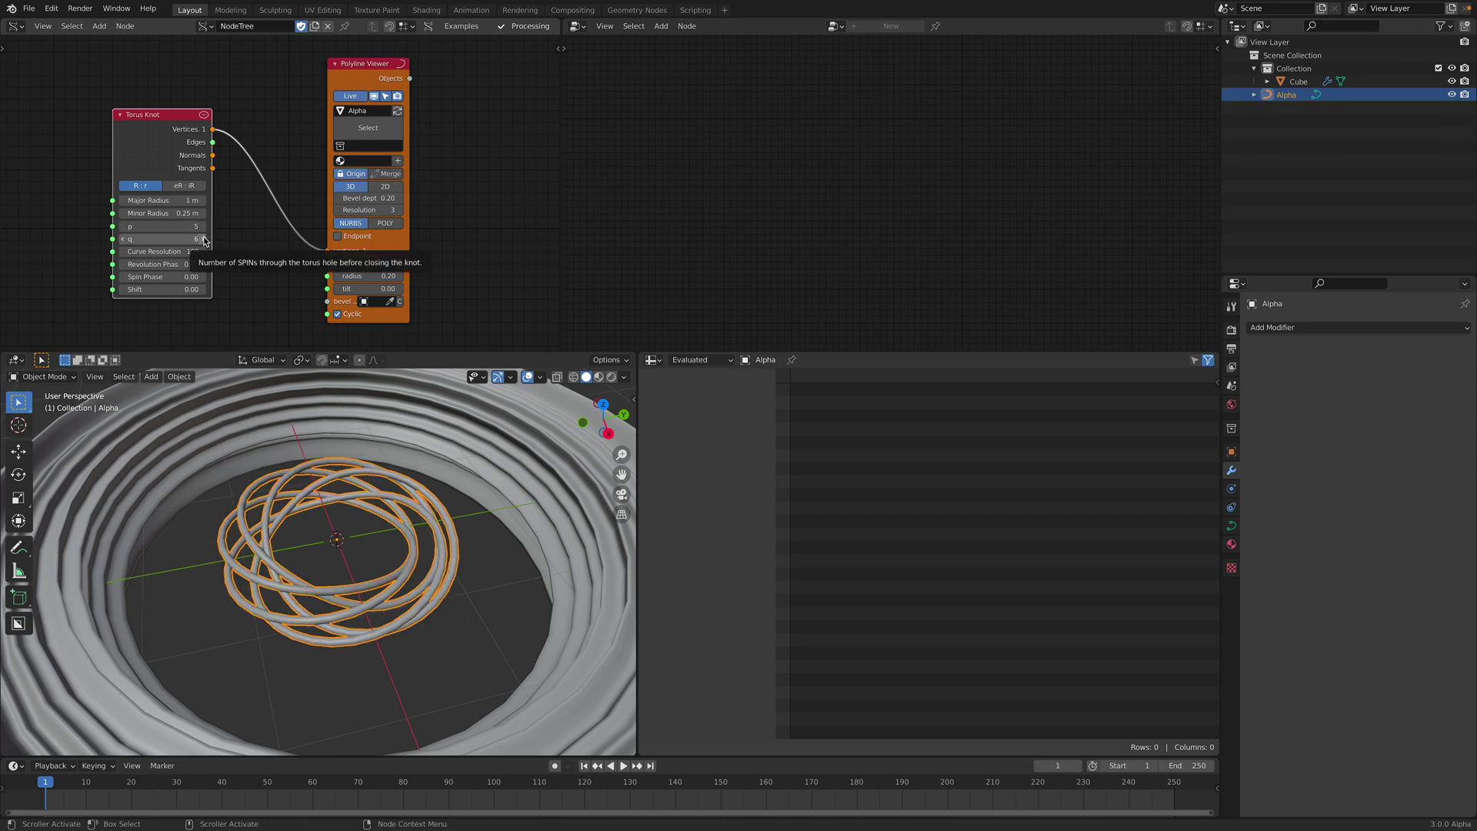
left_click(202, 240)
left_click(202, 240)
left_click(202, 240)
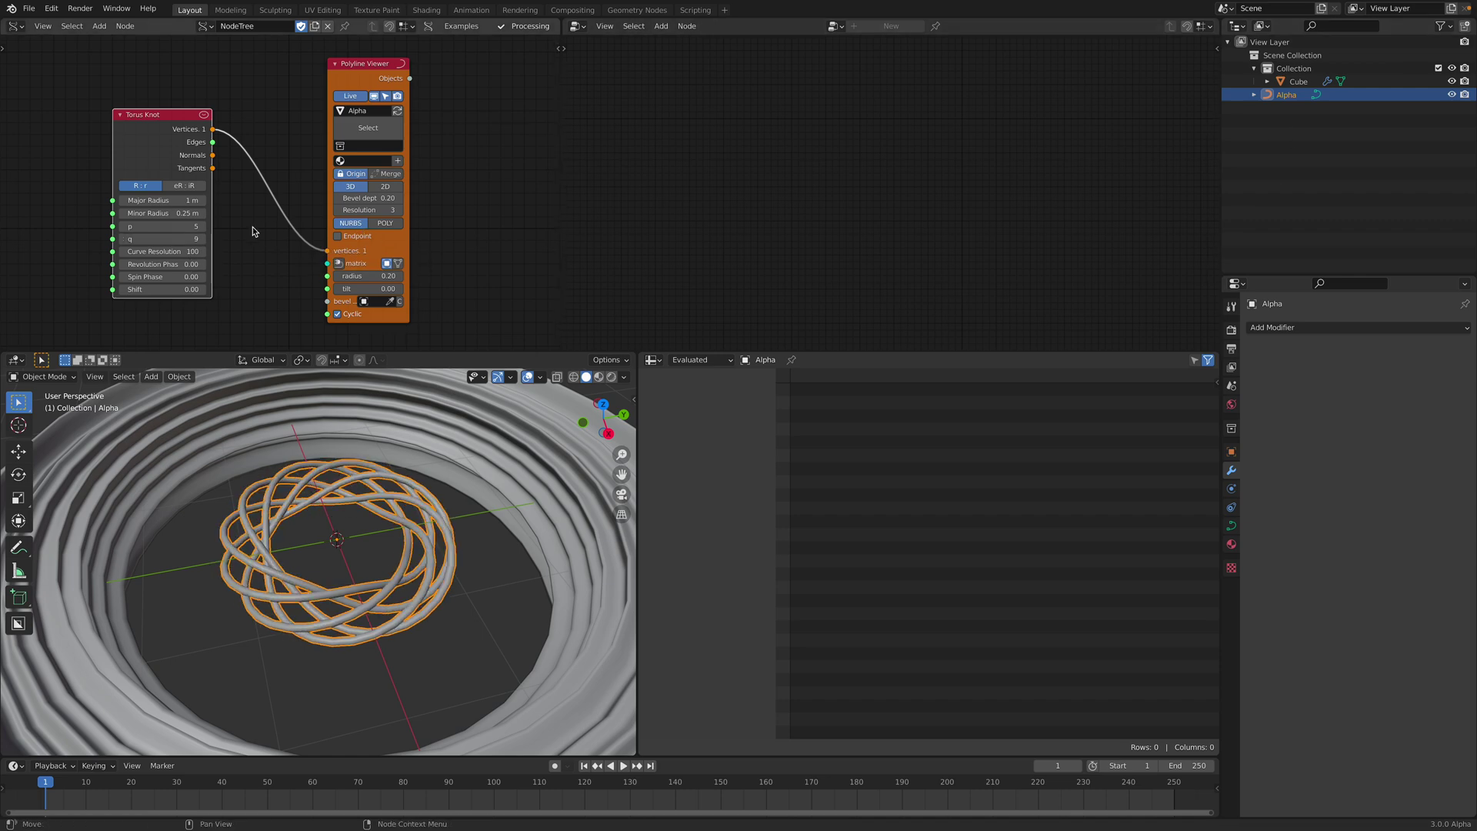
middle_click_drag(356, 507, 377, 496)
middle_click_drag(531, 546, 462, 527)
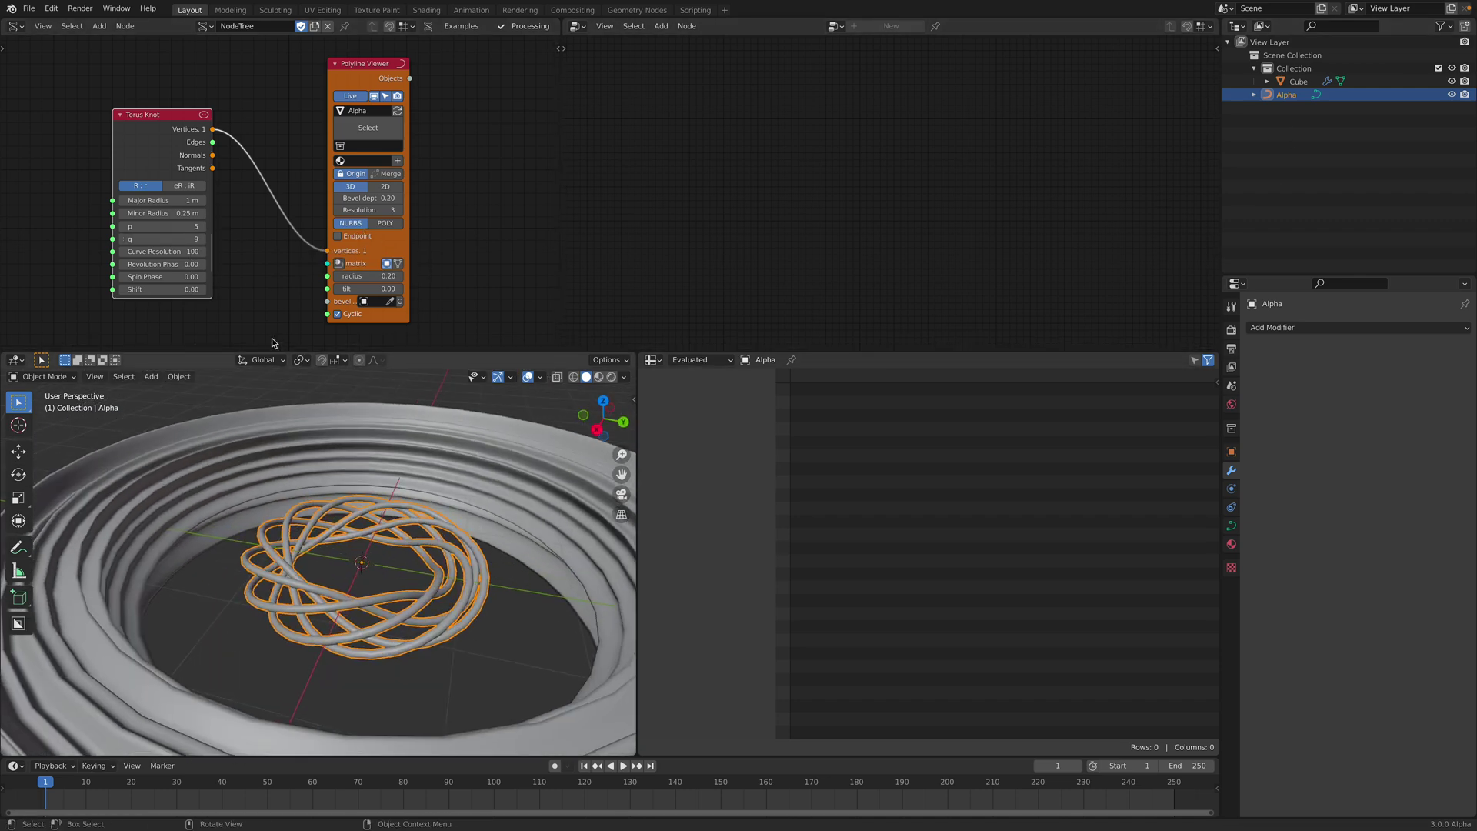
- Set the Torus Knot's Major Radius to 1.2 m and Minor Radius to 0.21 m, and deselect everything in the viewport
scroll(278, 193, "down", 2)
scroll(328, 497, "down", 4)
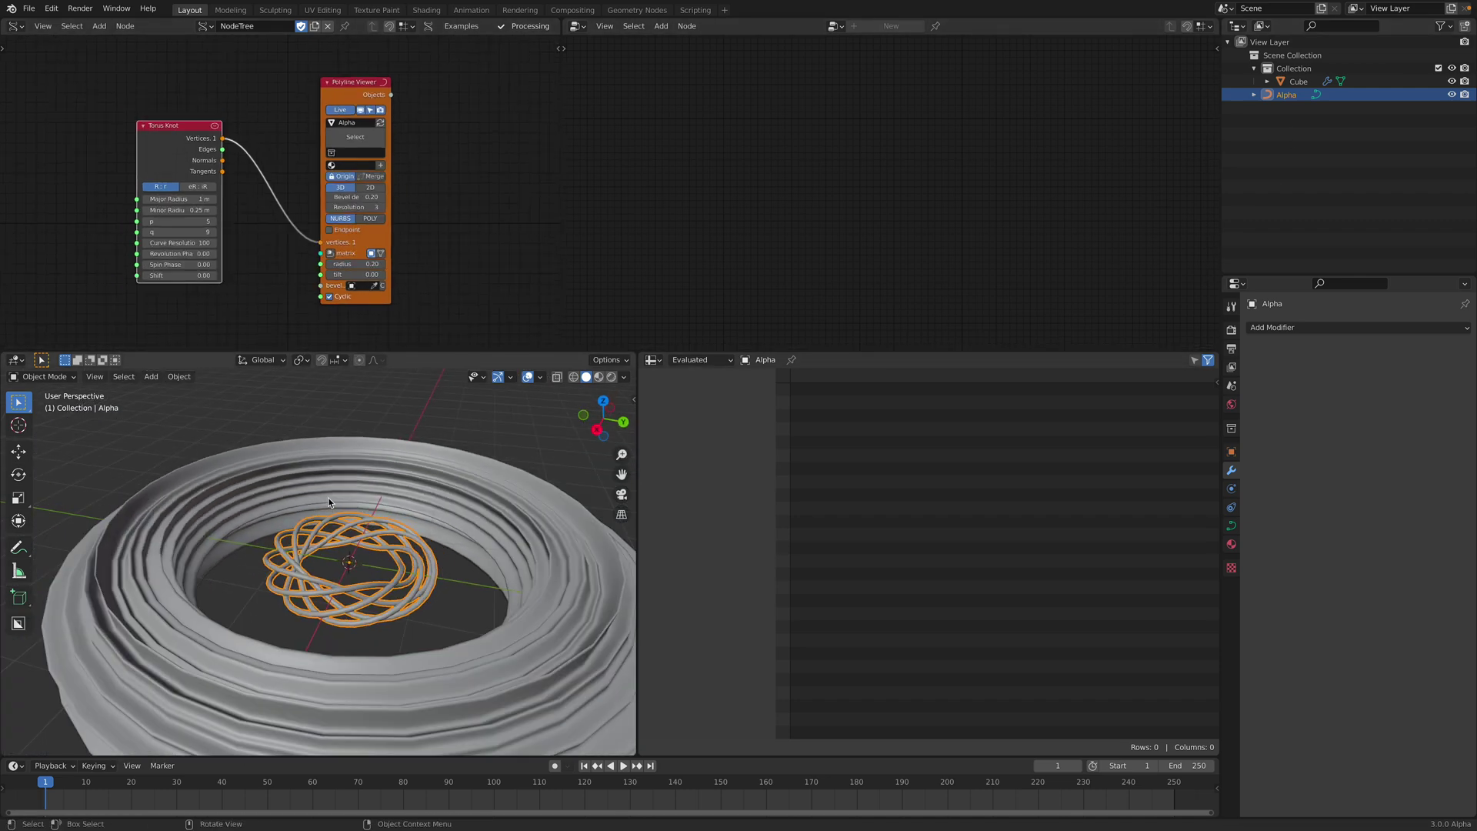
mouse_move(178, 198)
left_mouse_down()
mouse_move(209, 209)
mouse_move(196, 210)
left_mouse_up()
middle_click_drag(408, 477, 409, 535)
scroll(410, 536, "up", 2)
key("alt+a")
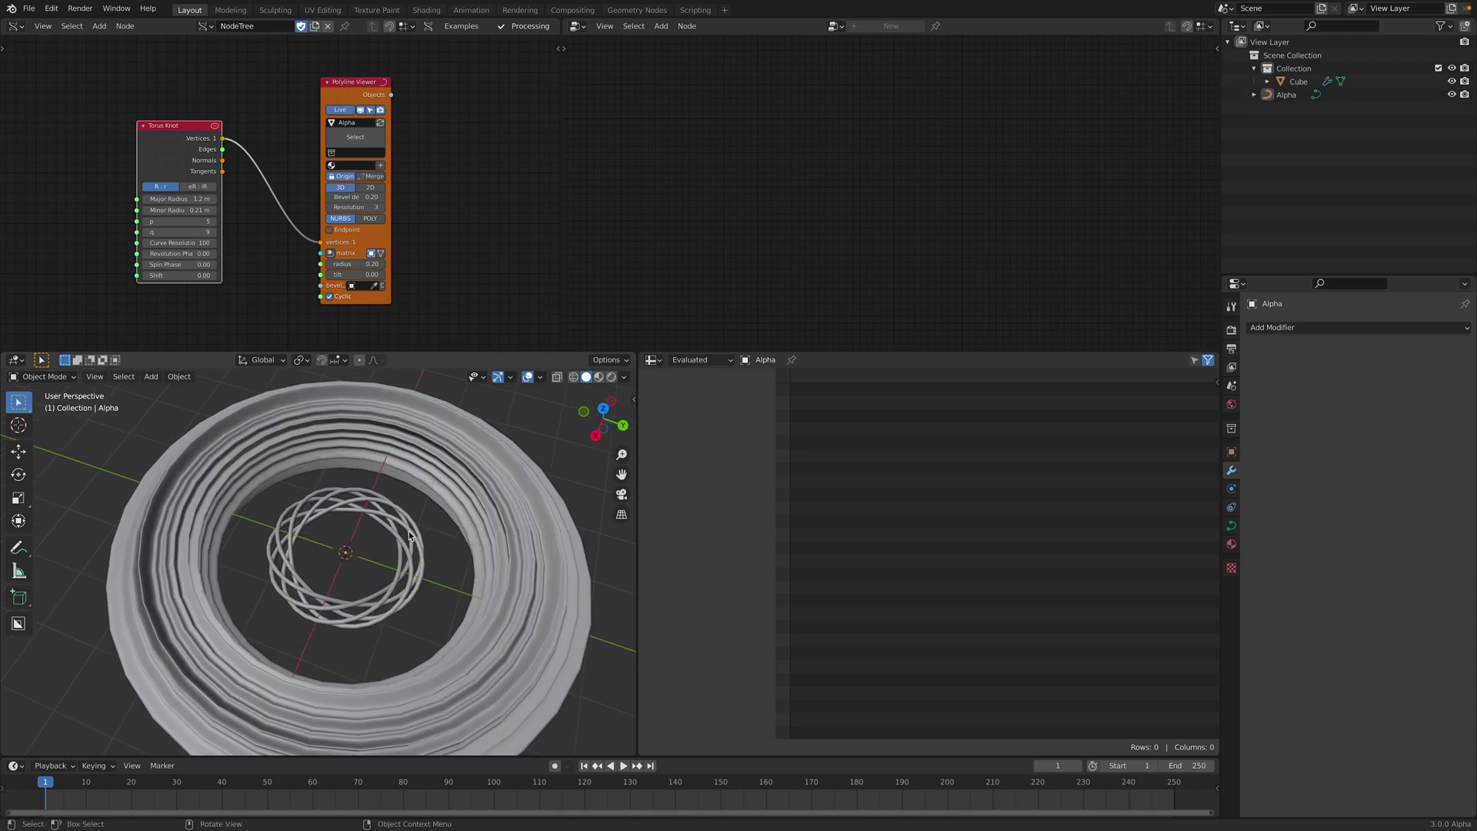
- Select the swept ring and move its Group Input node away from the curve primitive nodes
left_click(409, 537)
left_click(528, 477)
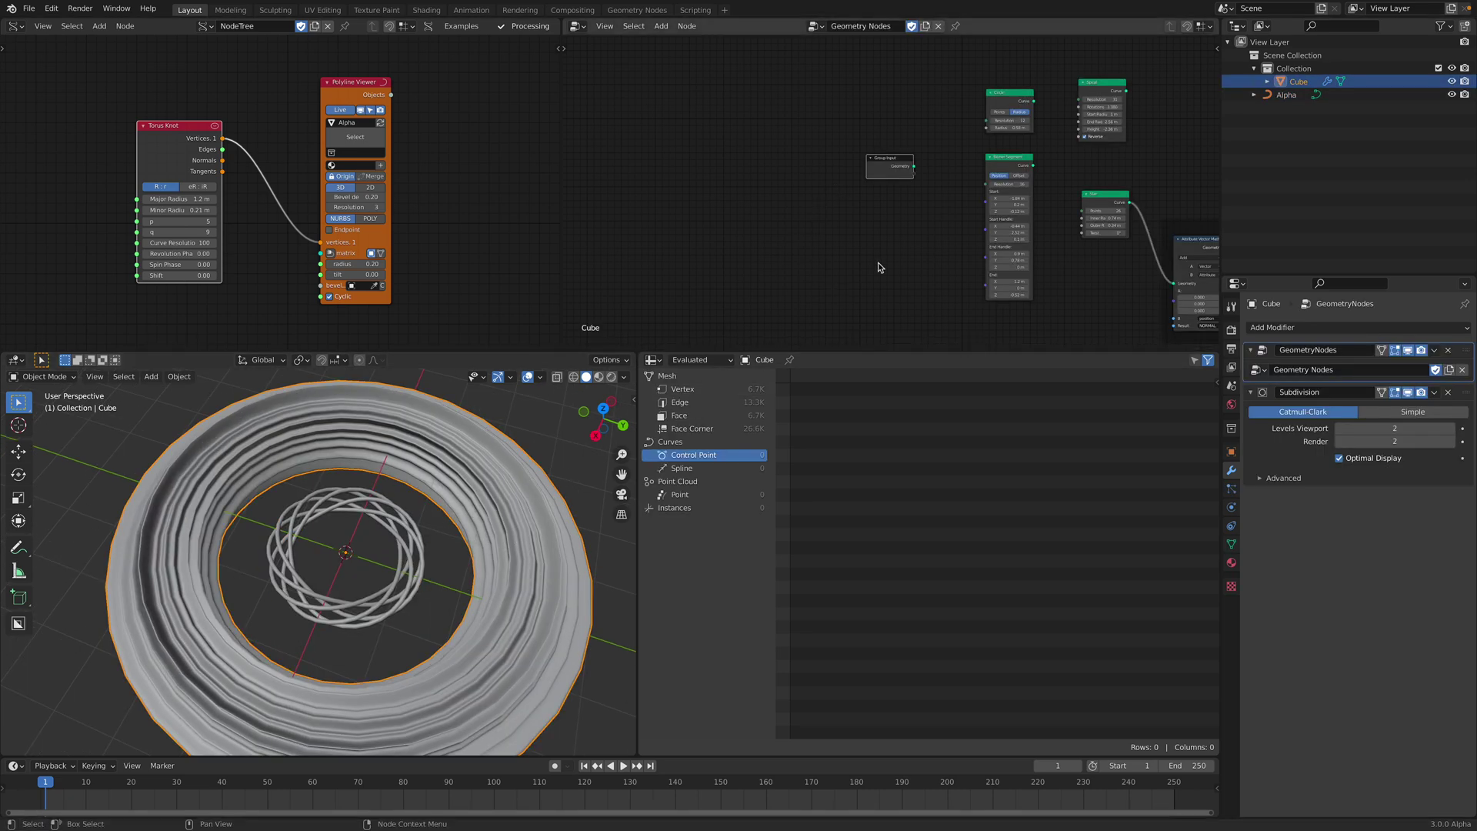
scroll(879, 267, "down", 2)
middle_click_drag(939, 231, 842, 249)
scroll(908, 207, "up", 4)
middle_click_drag(978, 188, 851, 187)
scroll(851, 188, "up", 1)
scroll(769, 189, "up", 2)
middle_click_drag(947, 193, 867, 192)
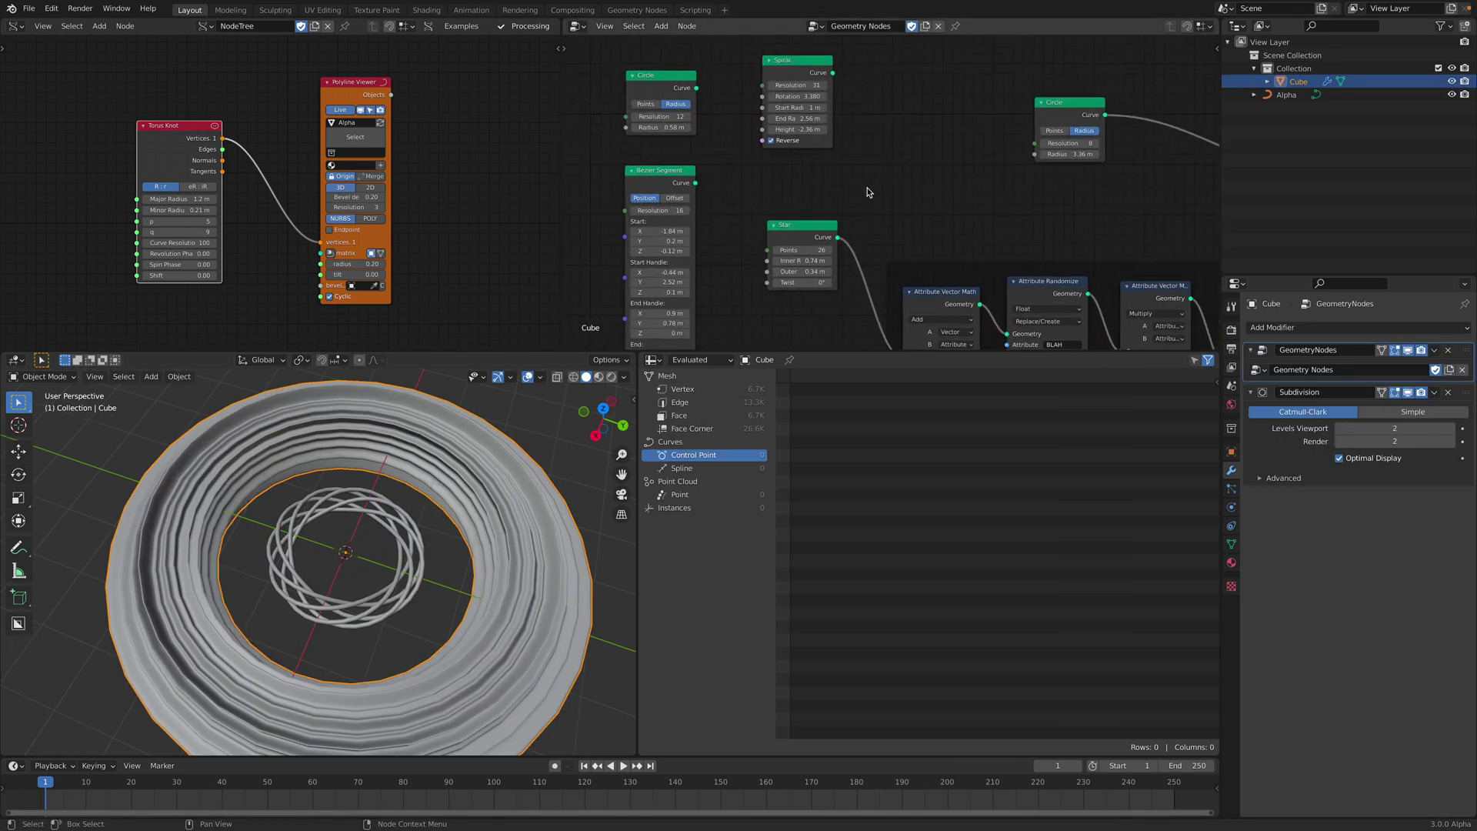
scroll(785, 181, "left", 5)
scroll(704, 167, "down", 1)
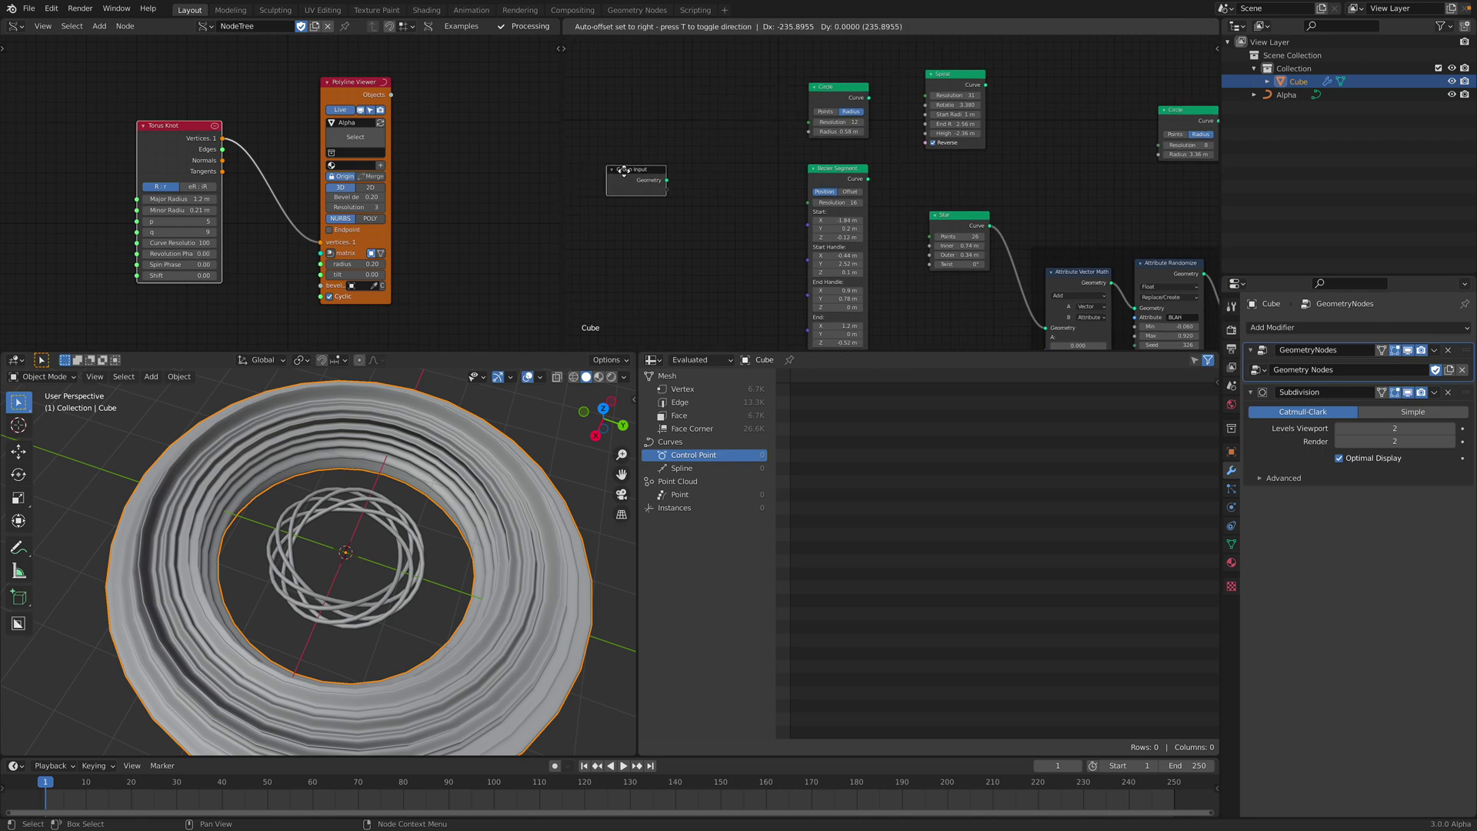
- Add the Alpha knot object to the ring's geometry node tree as an Object Info node above the Circle node
scroll(931, 191, "right", 10, "ctrl")
left_click_drag(1286, 100, 945, 113)
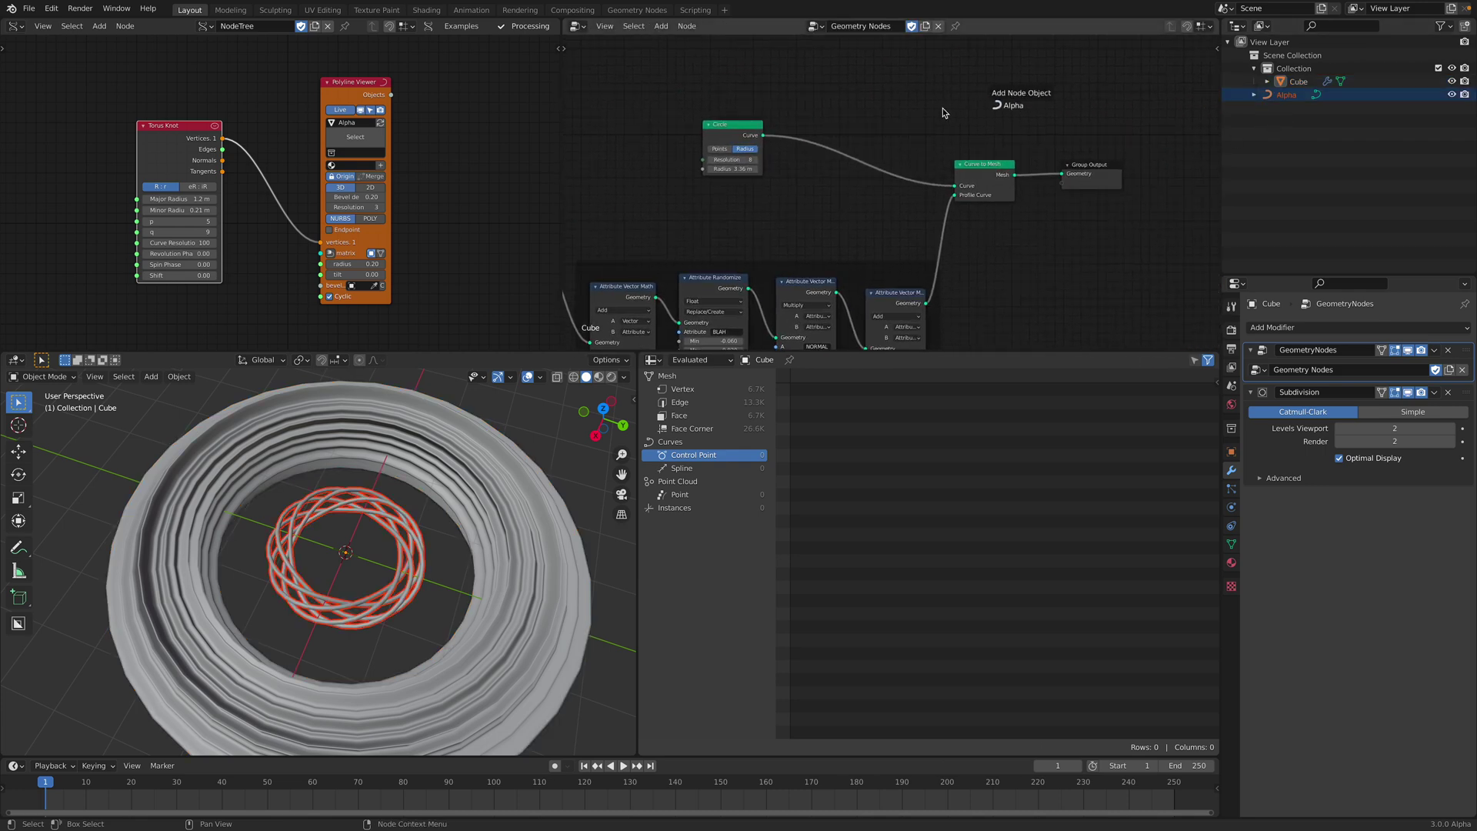
left_click_drag(848, 91, 851, 92)
- Connect the Object Info's Geometry output to Curve to Mesh's Curve input, tidy both nodes and clear the selection
left_click(899, 99)
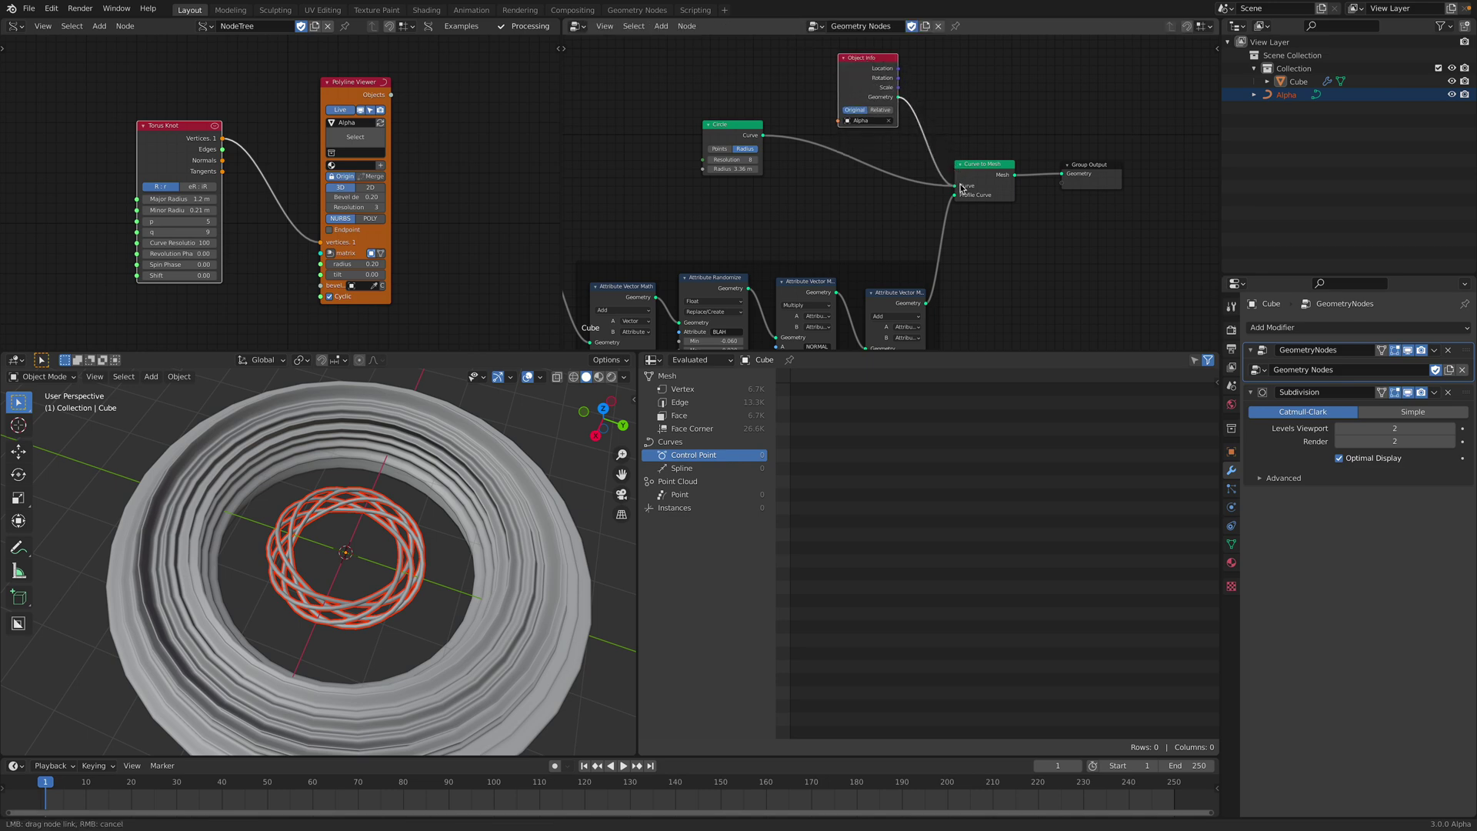
left_click_drag(960, 184, 957, 186)
left_click_drag(981, 182, 1000, 183)
left_click_drag(864, 63, 878, 71)
scroll(478, 511, "up", 3)
key("alt+a")
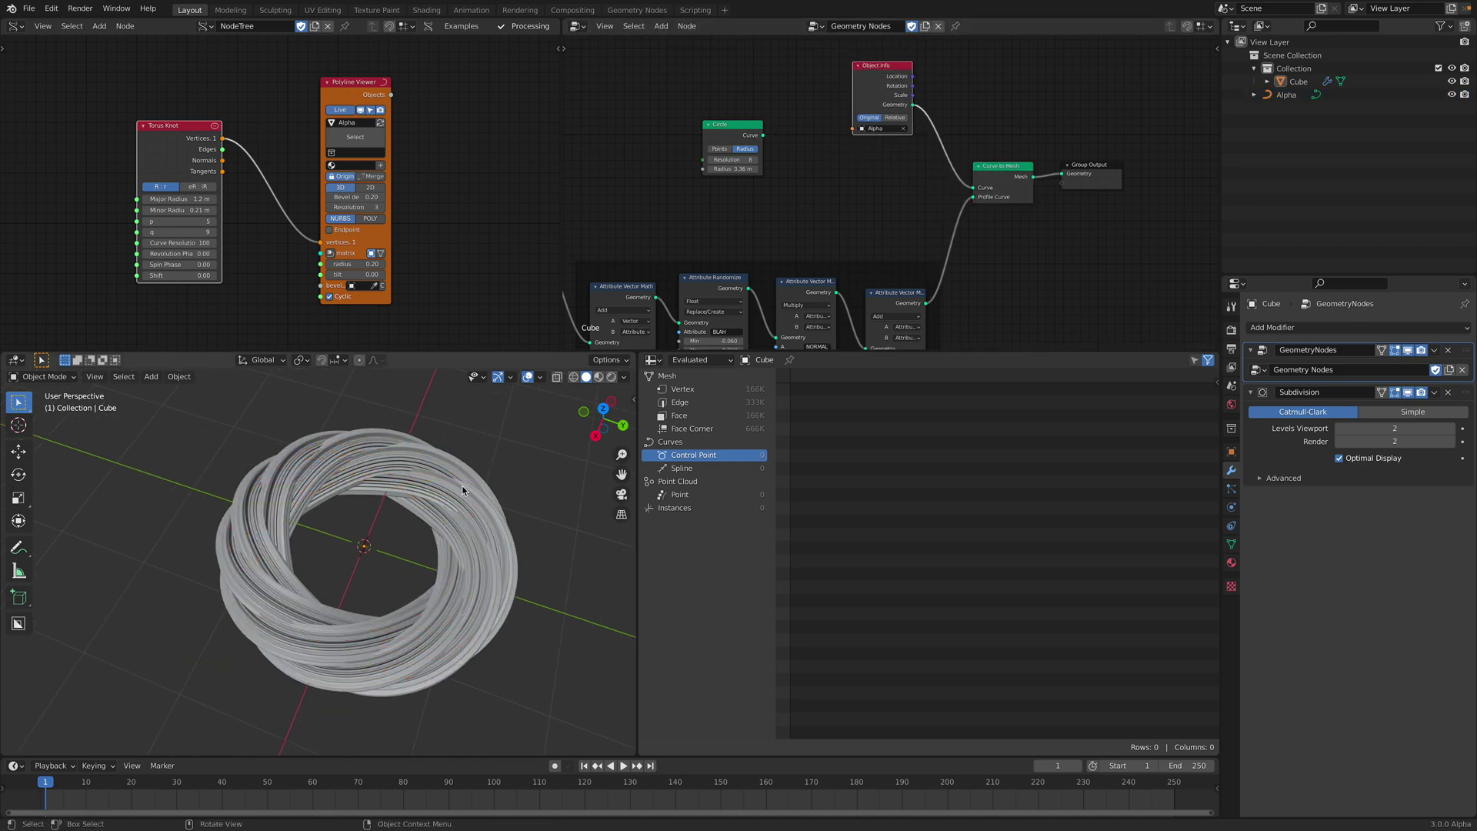
scroll(442, 473, "up", 2)
middle_click_drag(441, 473, 486, 479)
scroll(499, 469, "down", 3)
key("ctrl+super+space")
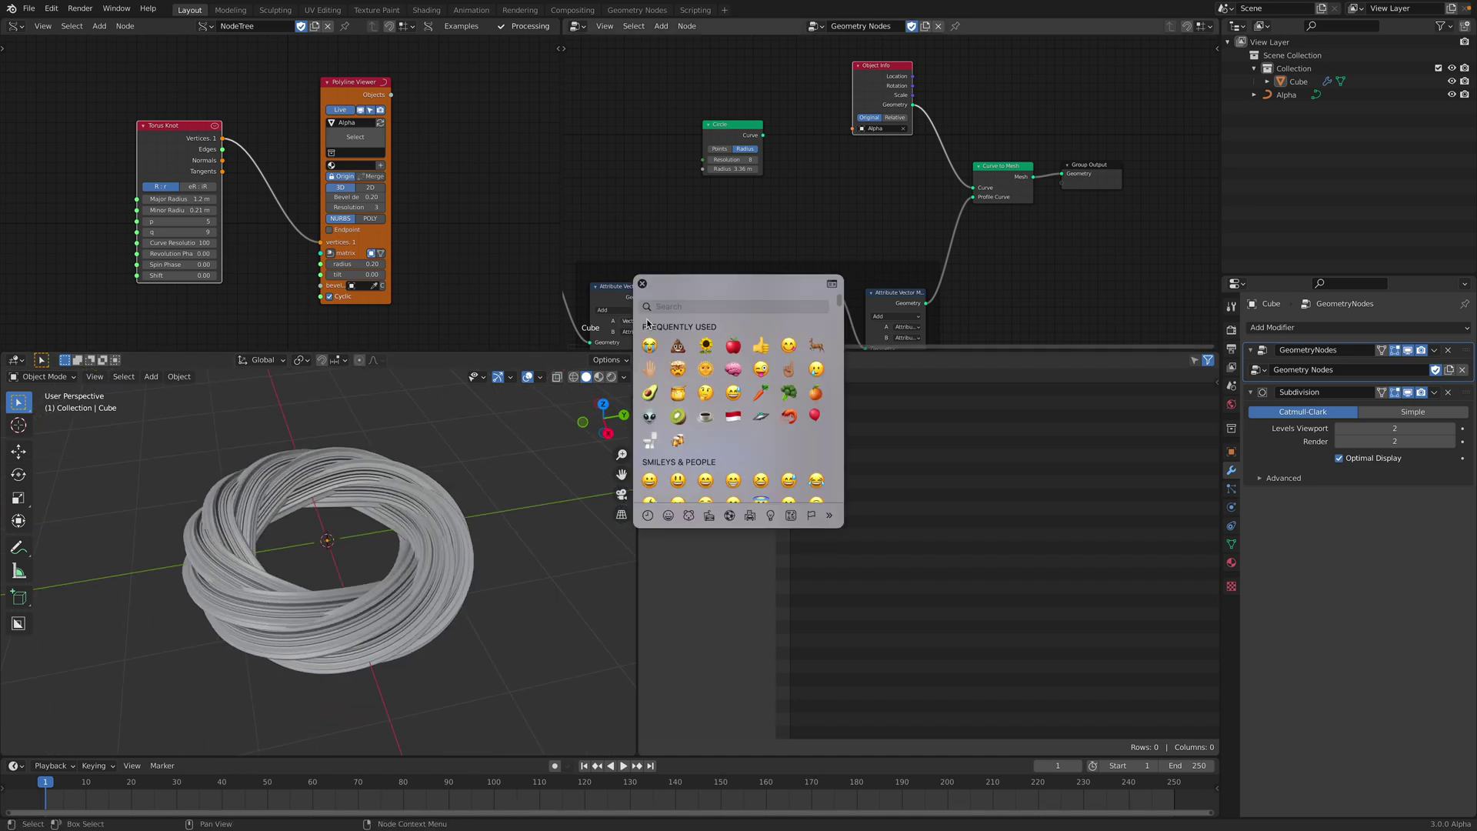
left_click(644, 283)
scroll(611, 452, "up", 3)
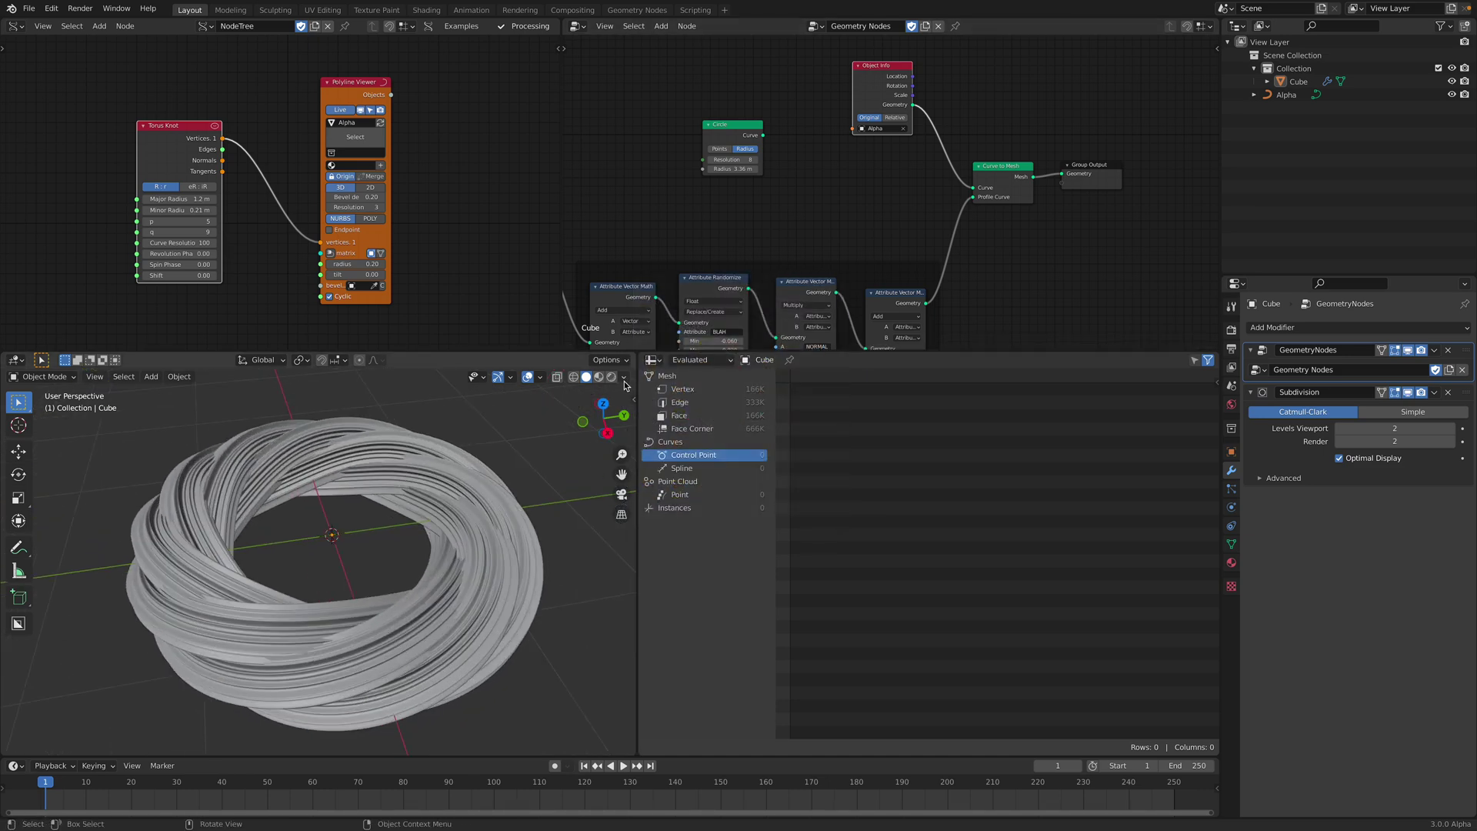
- Expand the 3D viewport over the spreadsheet area and save the file
left_click_drag(636, 354, 834, 520)
scroll(834, 520, "down", 2)
key("ctrl+s")
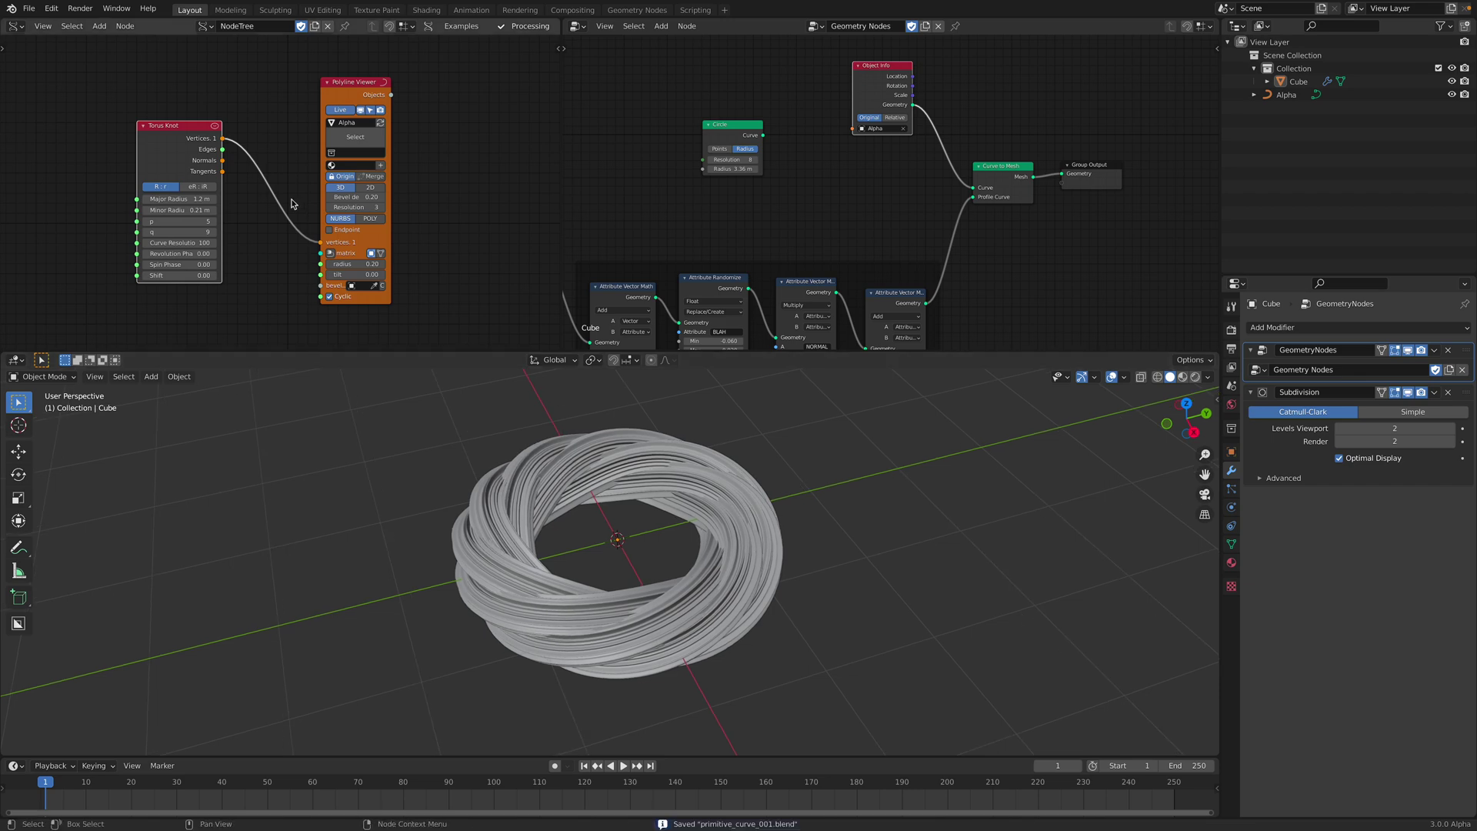
- Try a p value of 6 on the Torus Knot and return it to 5
scroll(248, 166, "up", 1)
scroll(248, 167, "up", 1)
left_click_drag(165, 219, 126, 224)
left_click(204, 220)
left_click(205, 221)
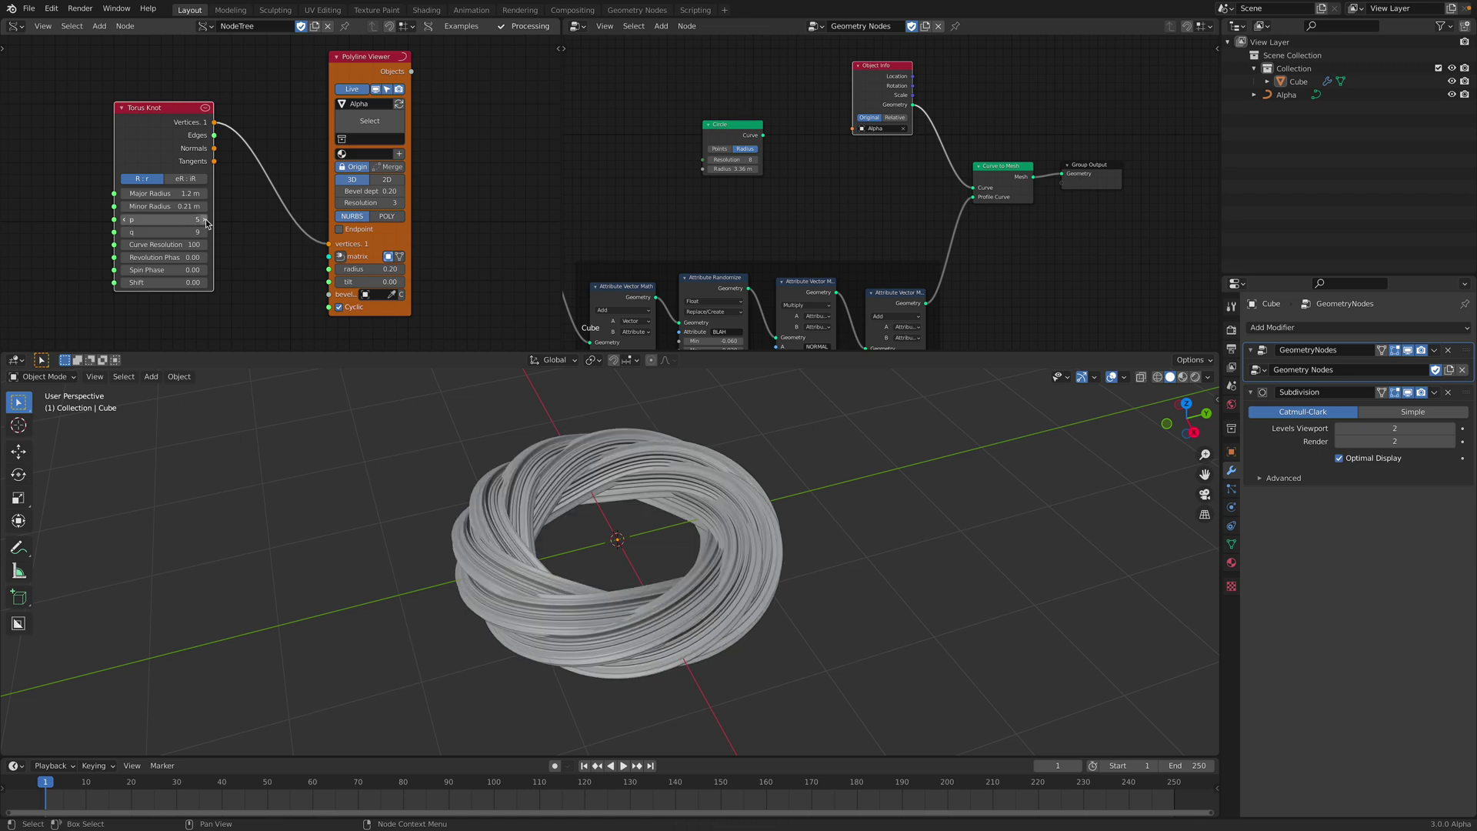
left_click(205, 221)
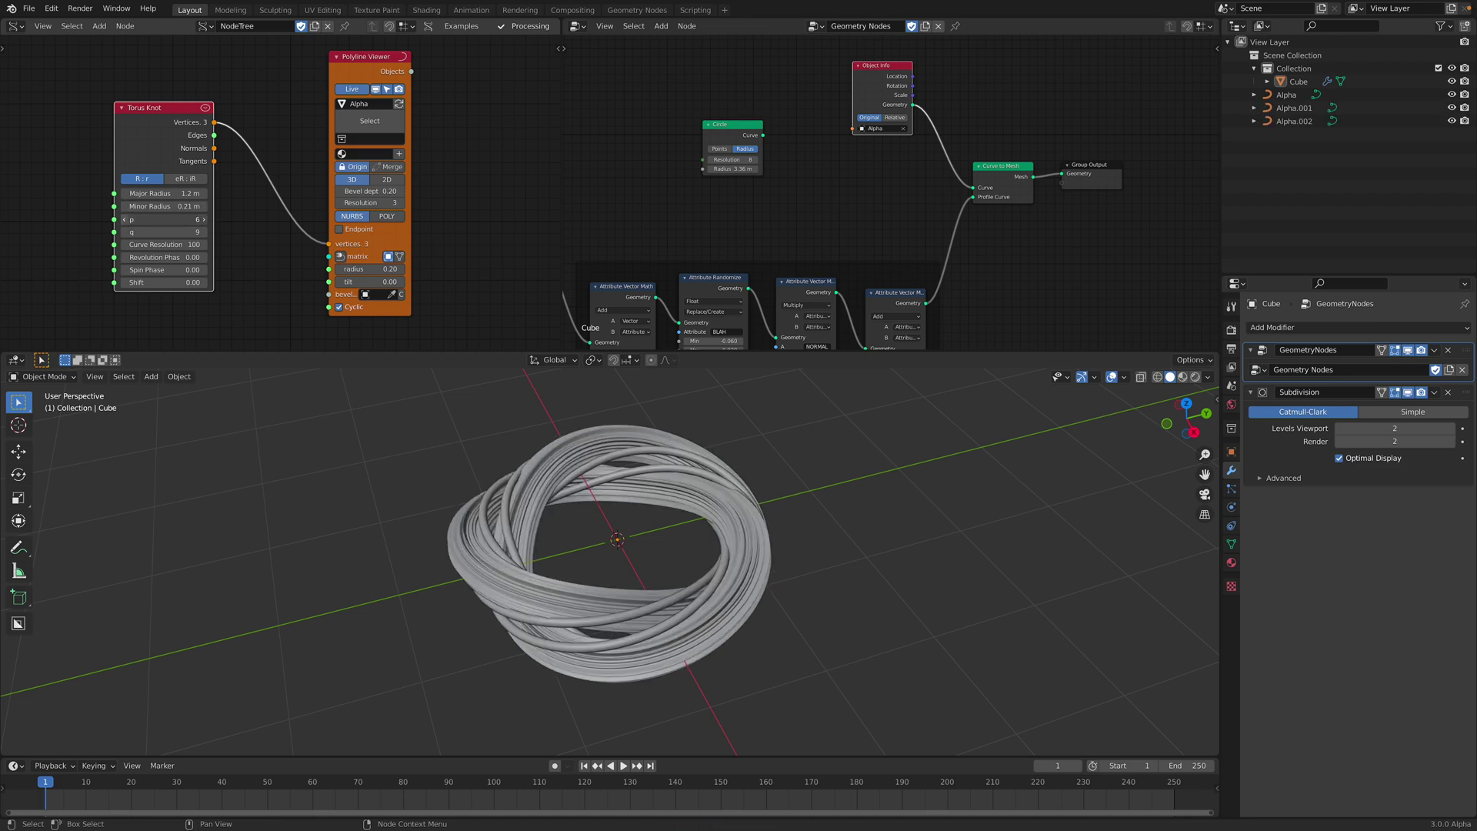
left_click(125, 220)
- Set the Torus Knot's Minor Radius to 0.39 m
middle_click_drag(556, 509, 448, 426)
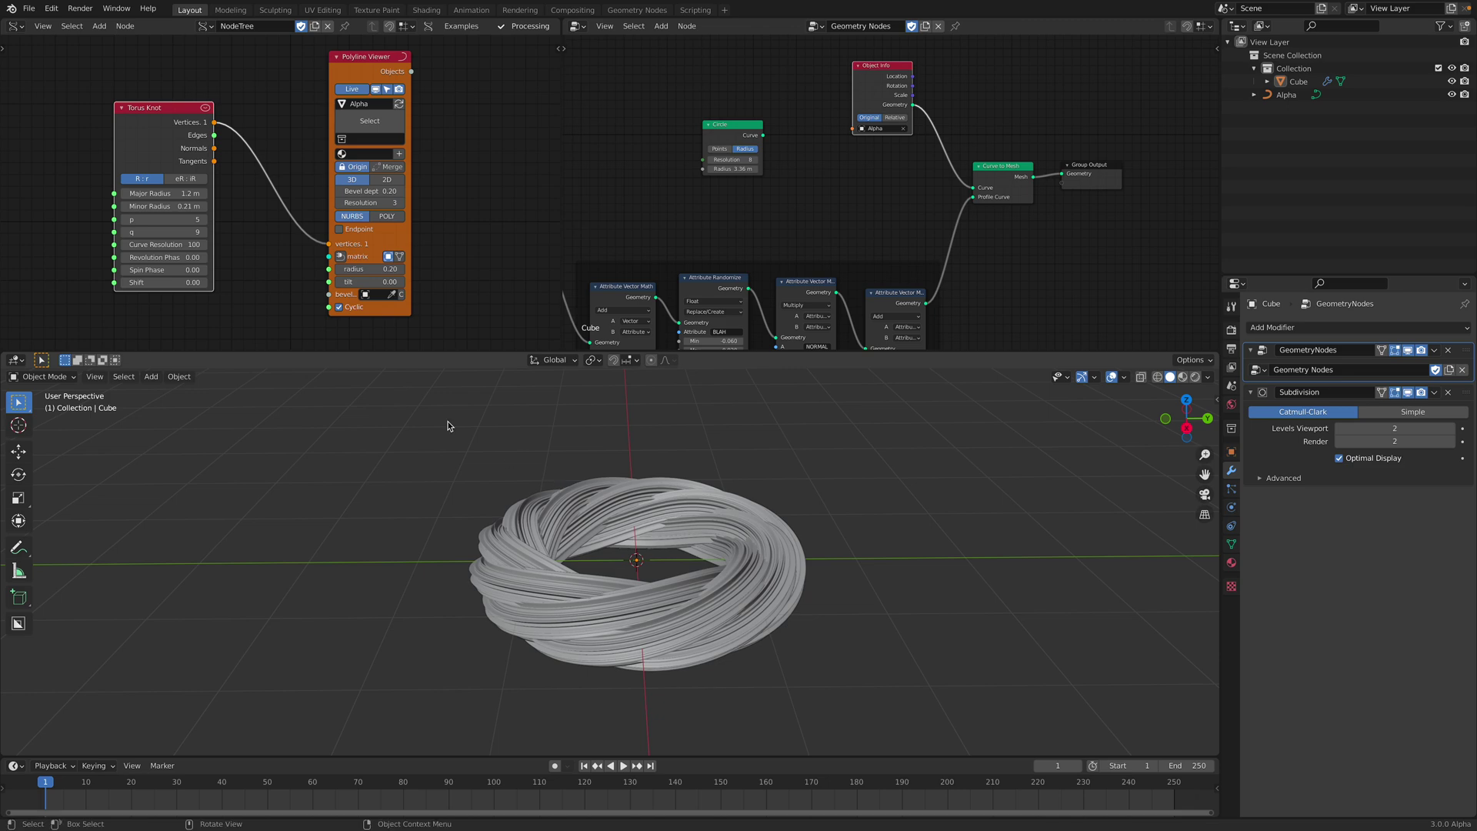
left_click_drag(174, 203, 444, 410)
mouse_move(444, 410)
middle_mouse_down()
mouse_move(778, 445)
mouse_move(851, 482)
middle_mouse_up()
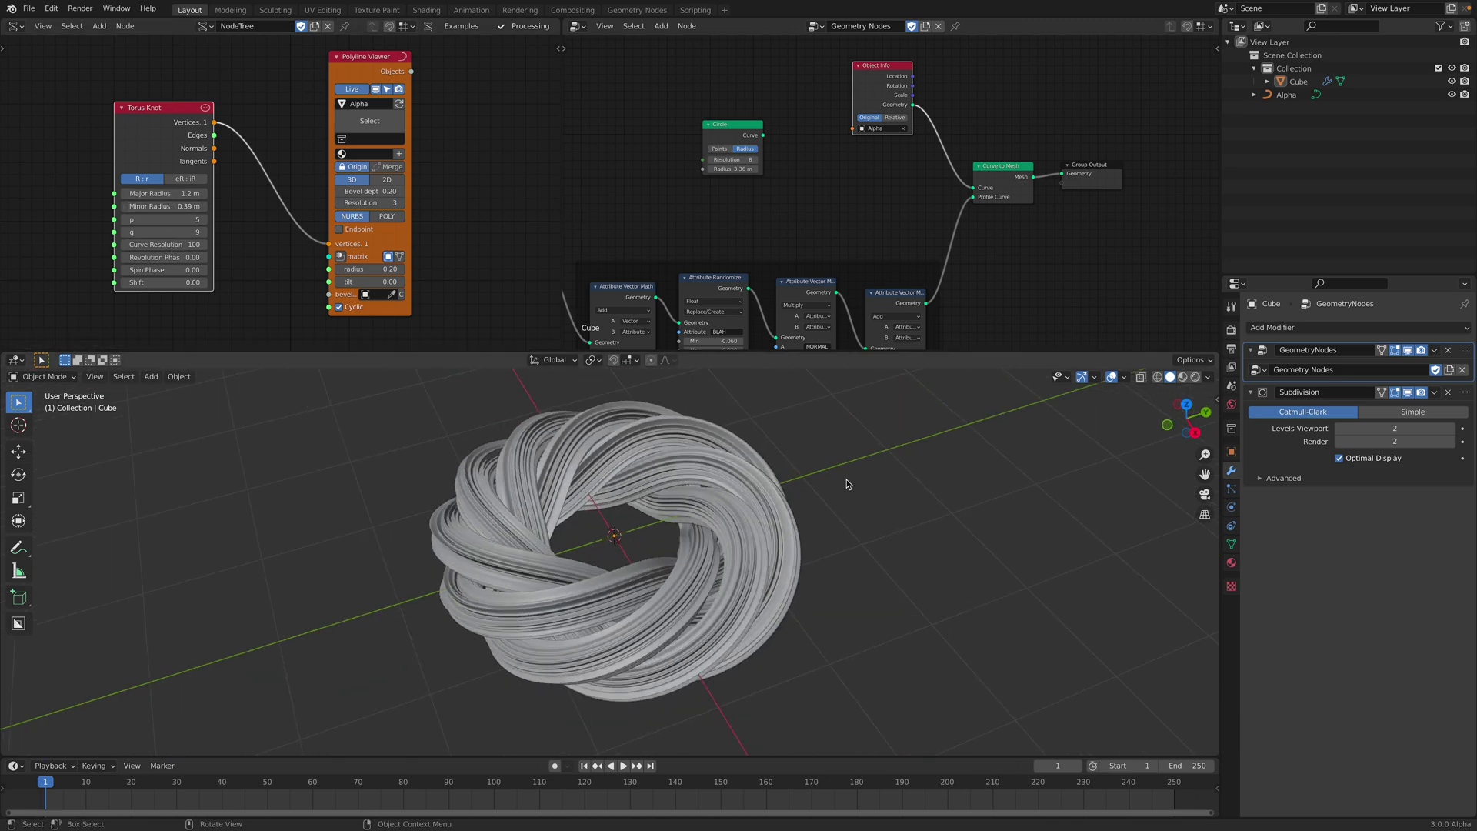
- Enable Shadow and Cavity in the viewport shading, select the knotted ring and save the file
left_click(1208, 377)
left_click(1131, 659)
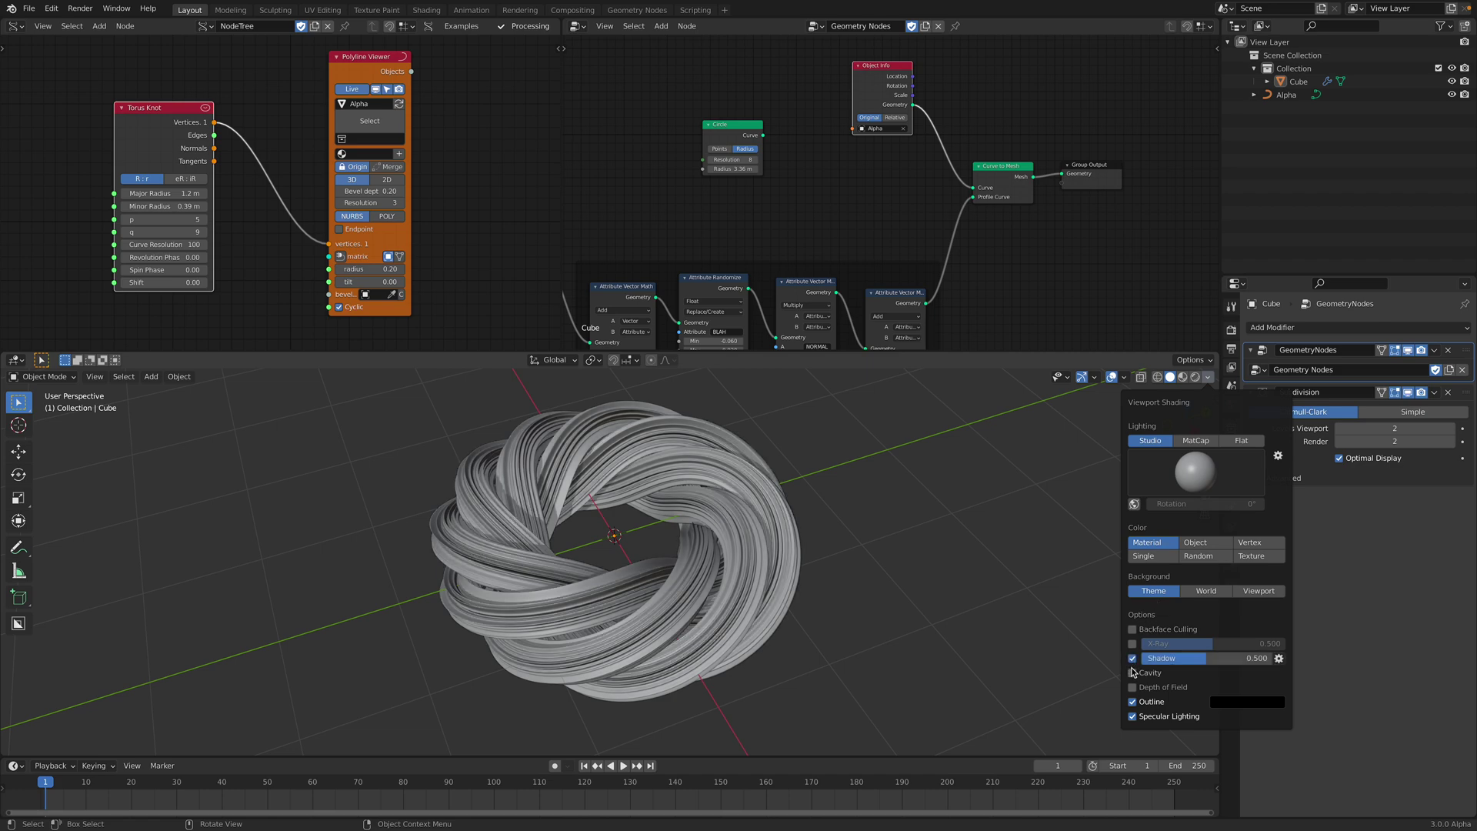
left_click(1132, 672)
mouse_move(864, 494)
middle_mouse_down()
mouse_move(844, 477)
mouse_move(824, 493)
mouse_move(842, 464)
mouse_move(849, 485)
middle_mouse_up()
left_click(750, 504)
key("ctrl+s")
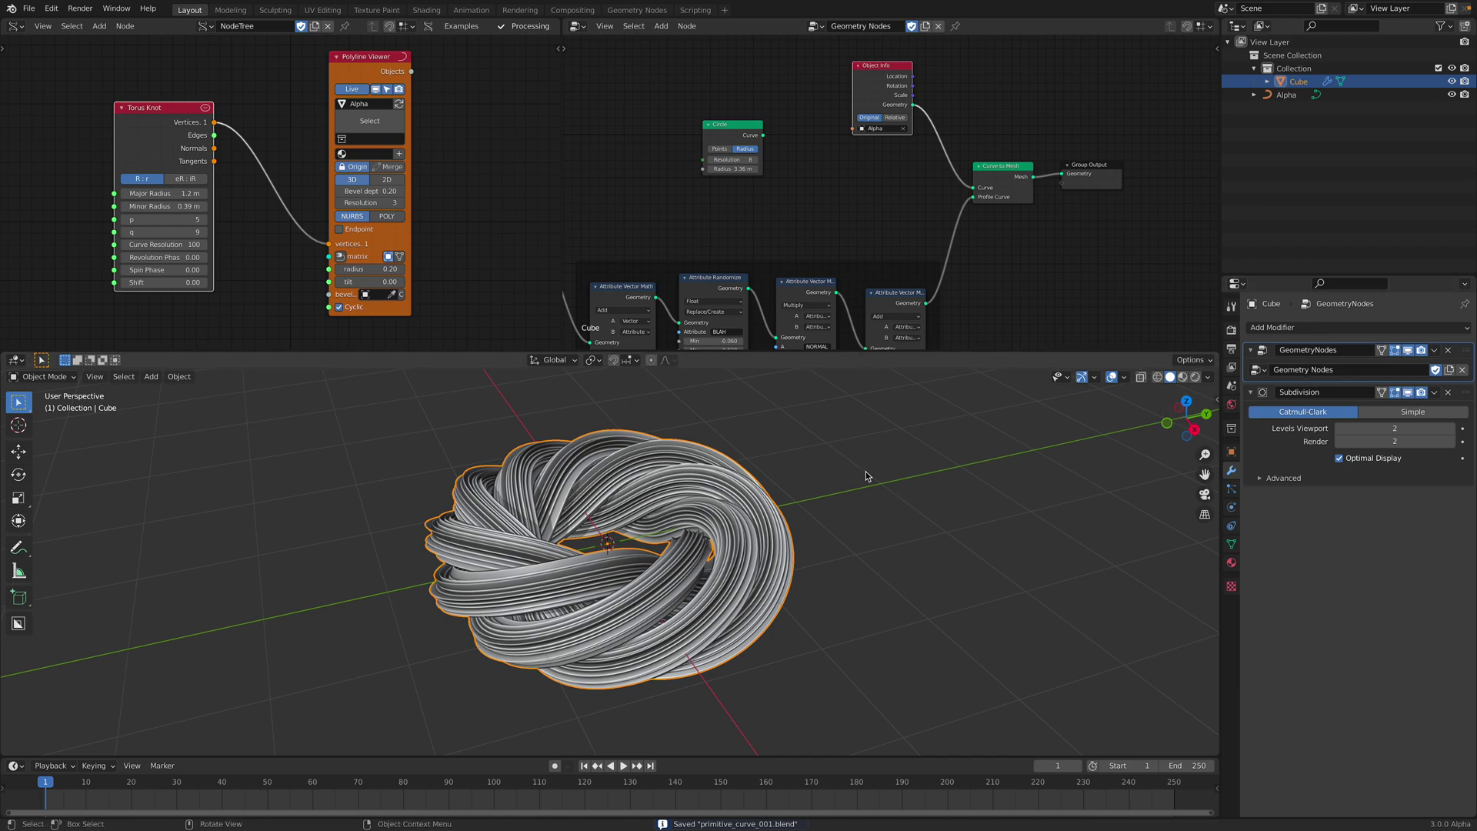
- Bring up the splash screen to check the current Blender version and close it
key("ctrl+Left")
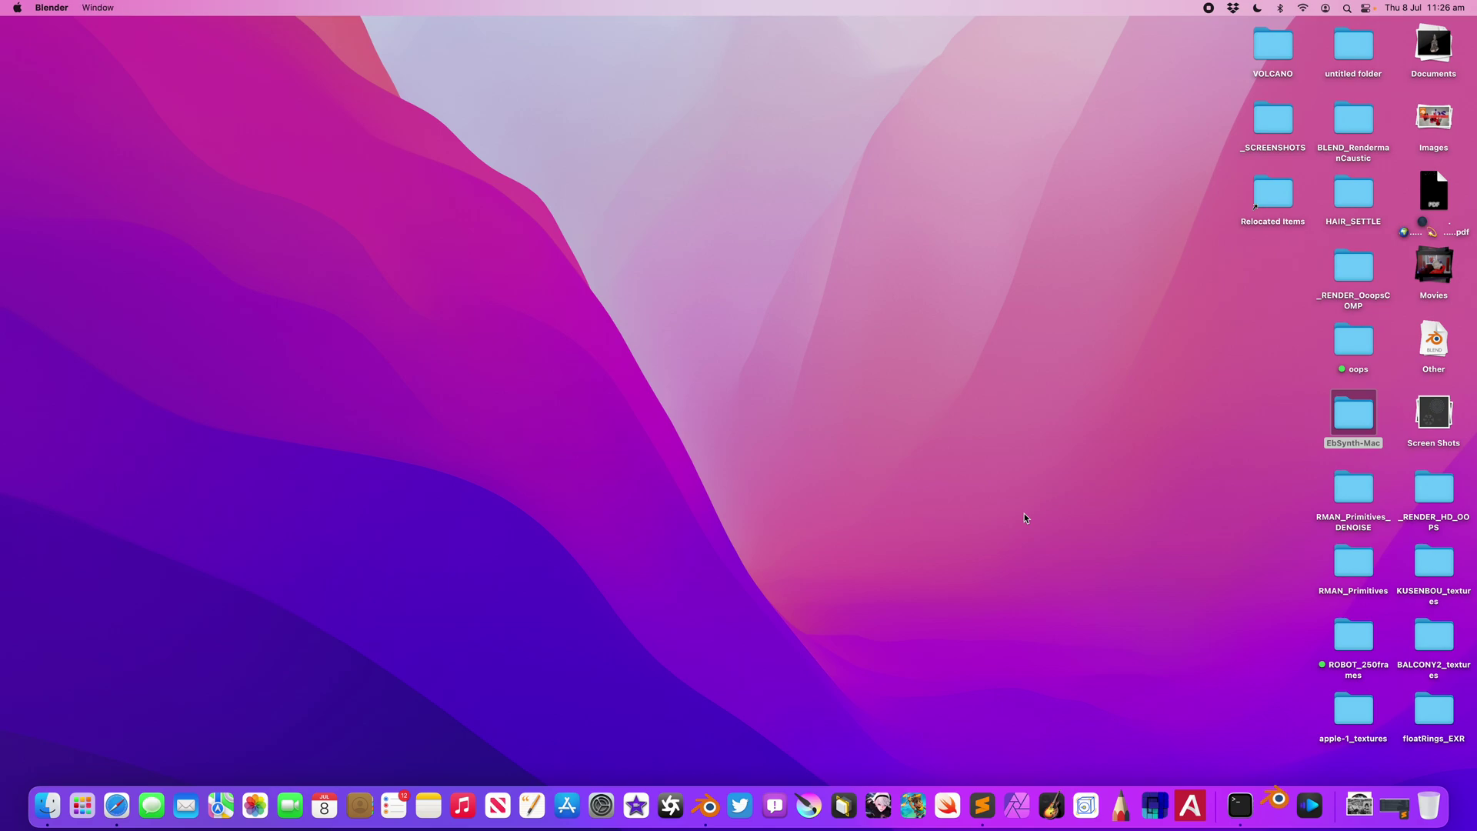
key("ctrl+Right")
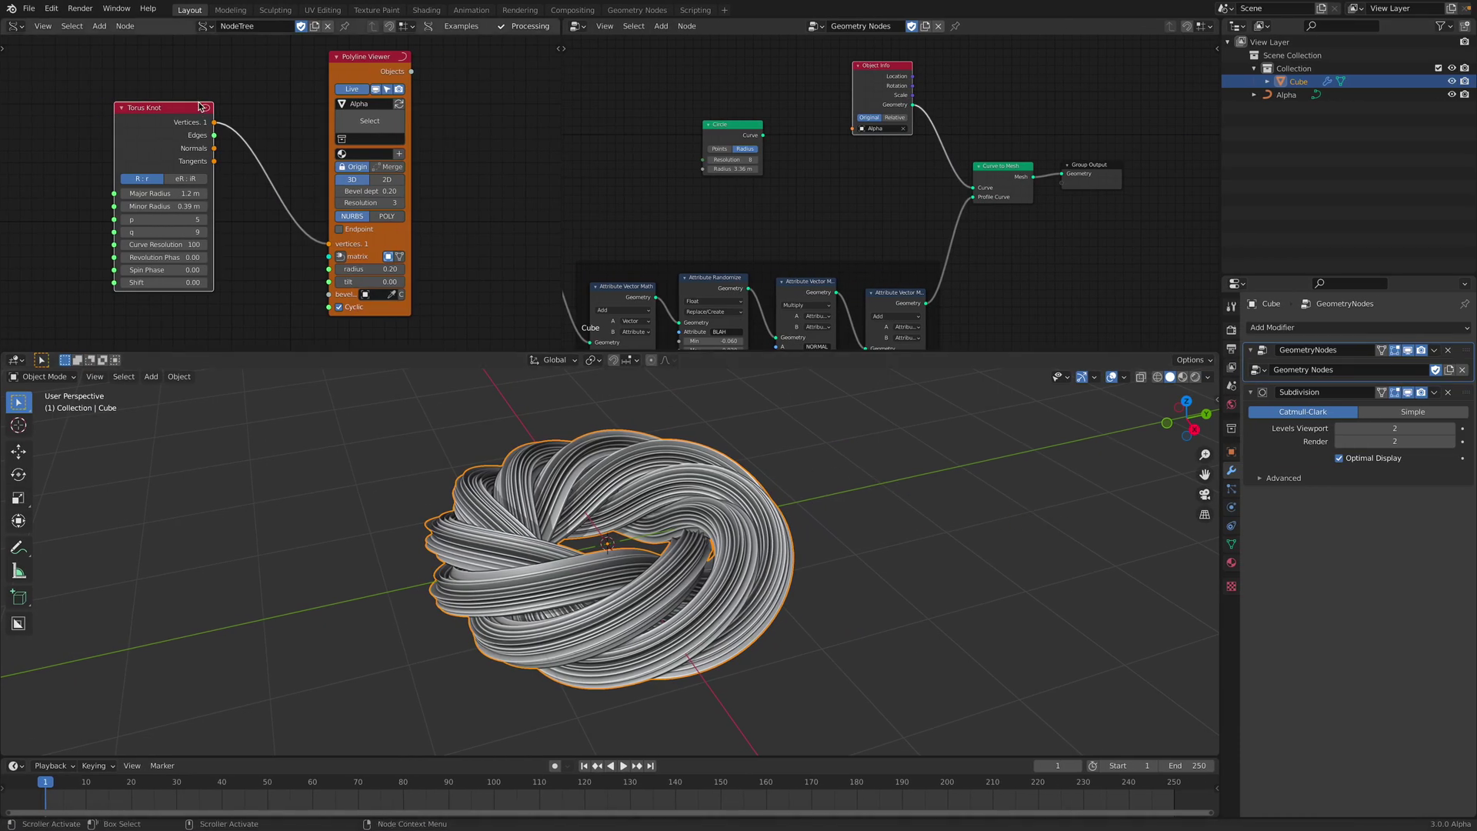
left_click(11, 9)
left_click(38, 24)
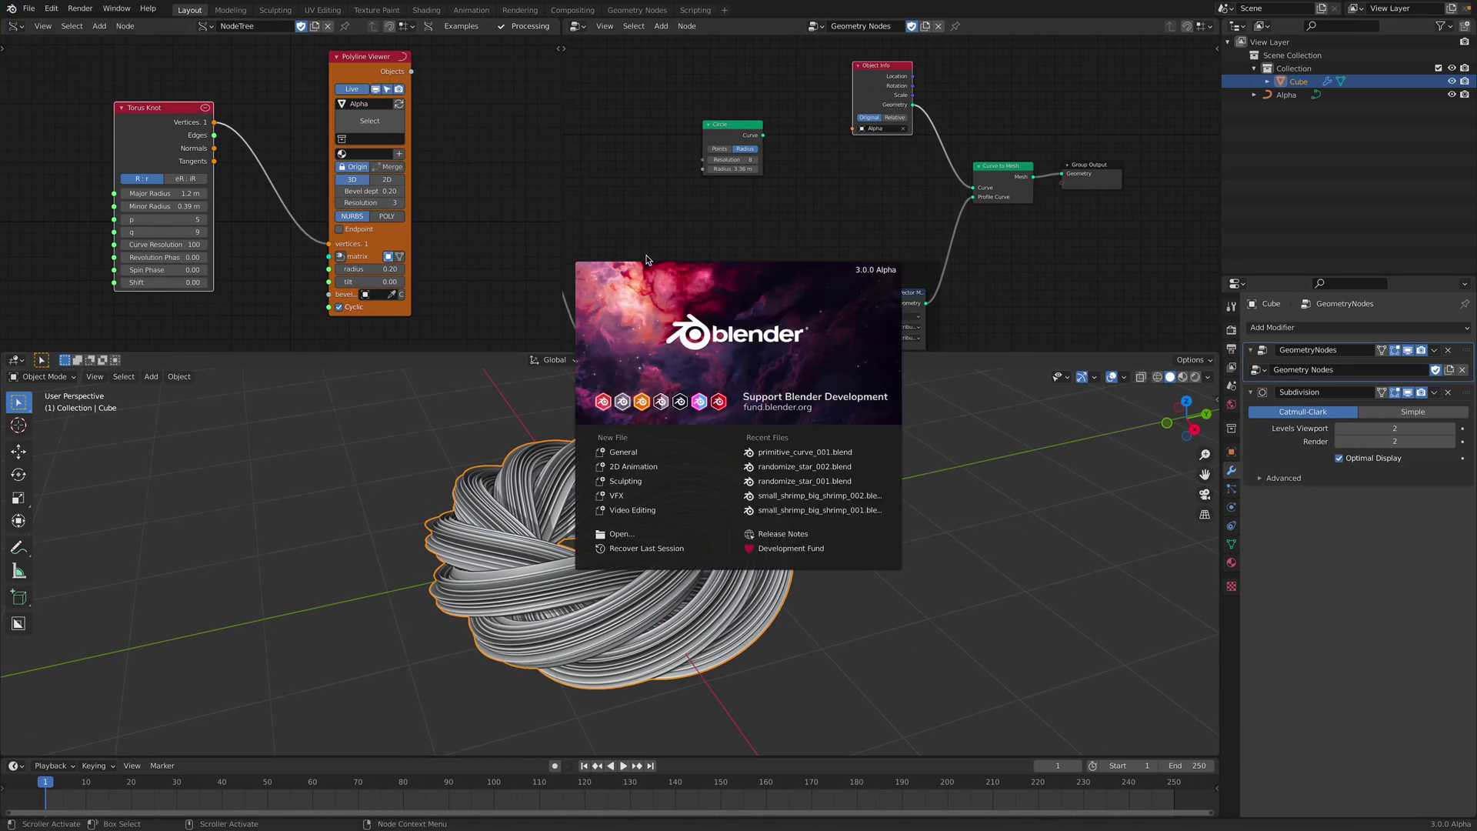
left_click(929, 329)
- Switch to the Blender 2.92.0 window, make it full screen and delete all default objects
left_click(1233, 330)
key("ctrl+Left")
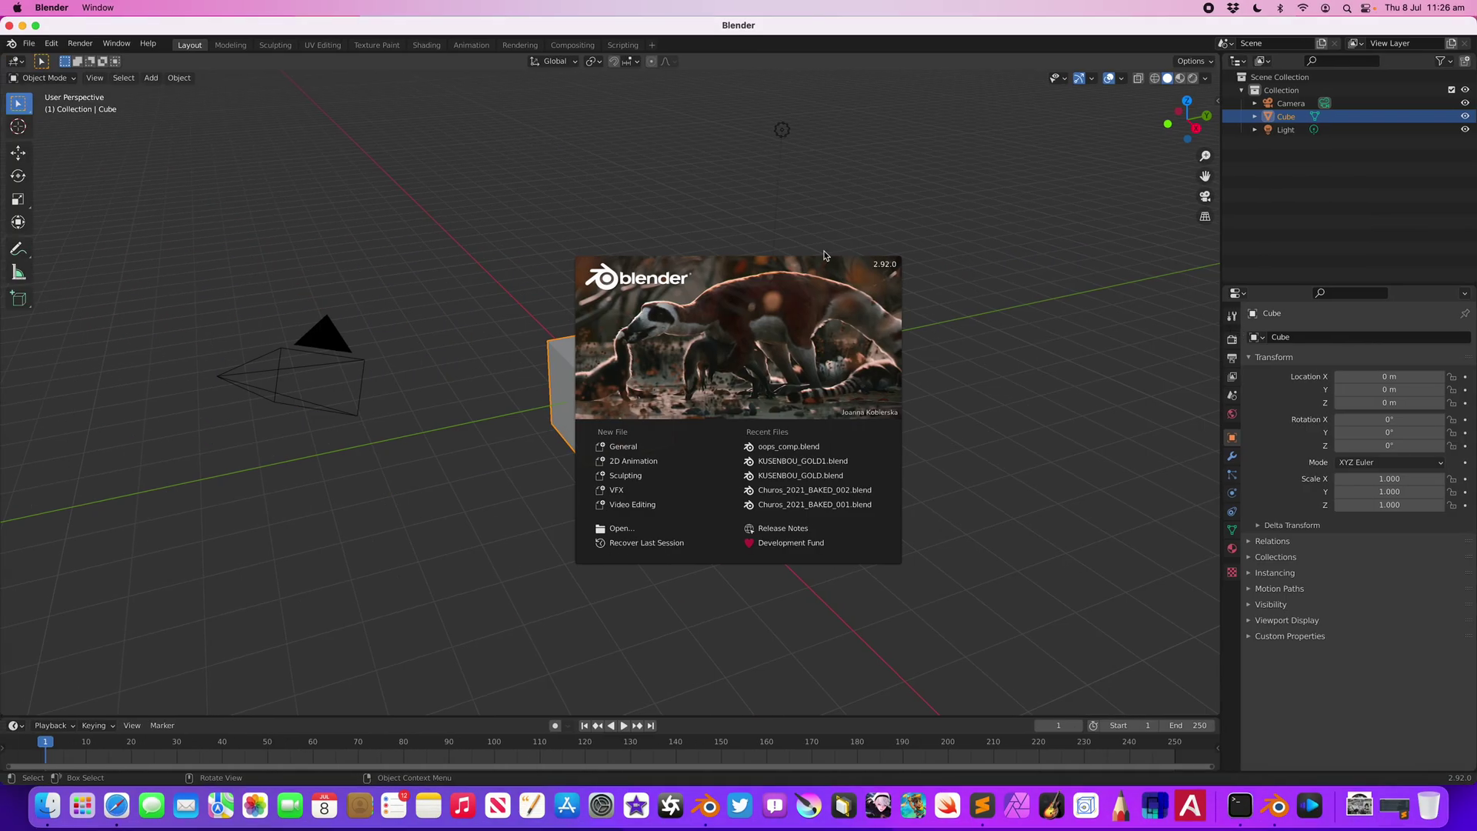
left_click(923, 243)
left_click(35, 25)
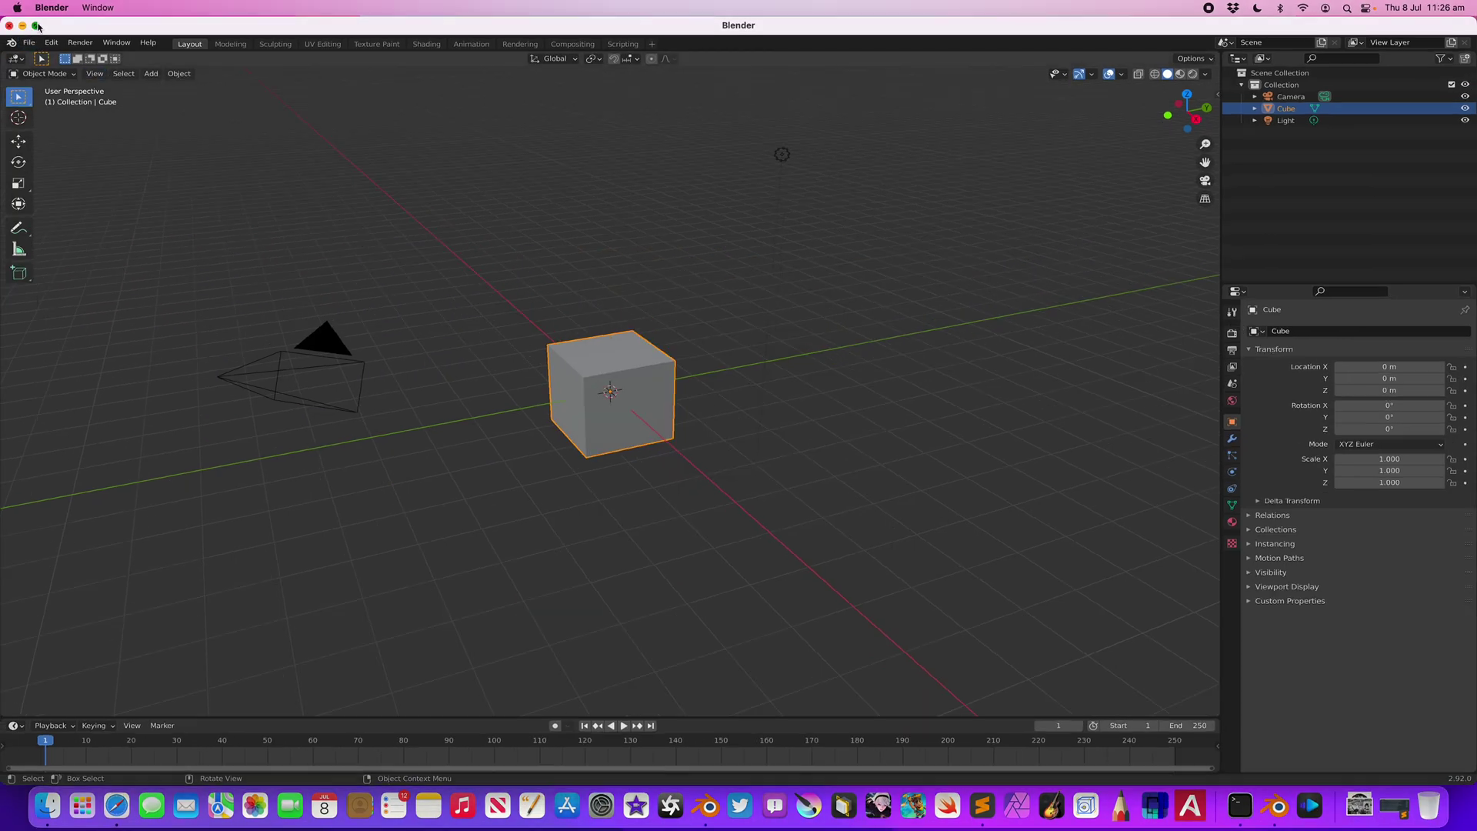
key("a")
key("x")
left_click(429, 254)
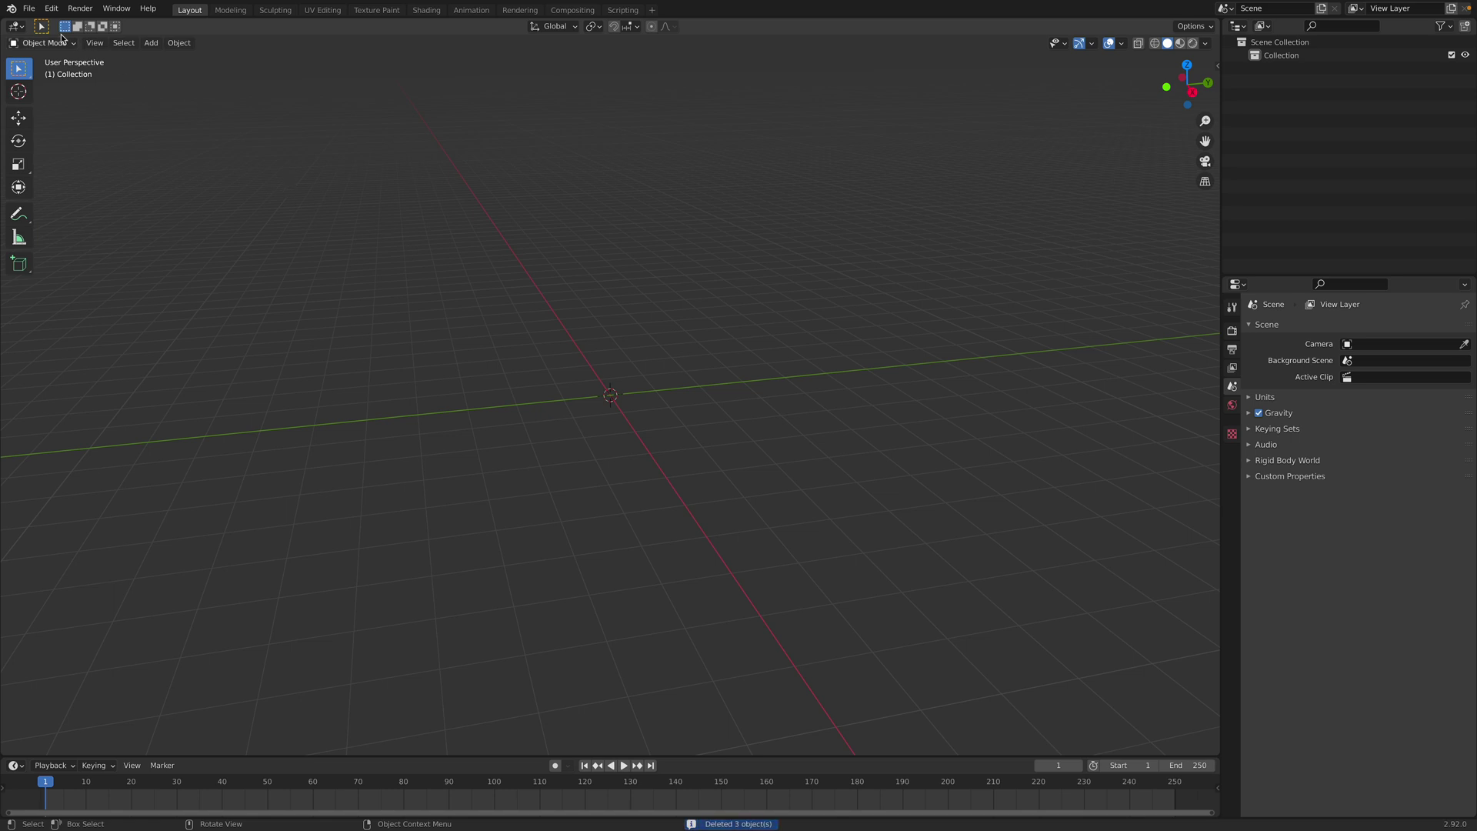
- Try to open primitive_curve_001.blend from the Desktop without saving the current scene, and dismiss the problem report
left_click(30, 9)
left_click(44, 37)
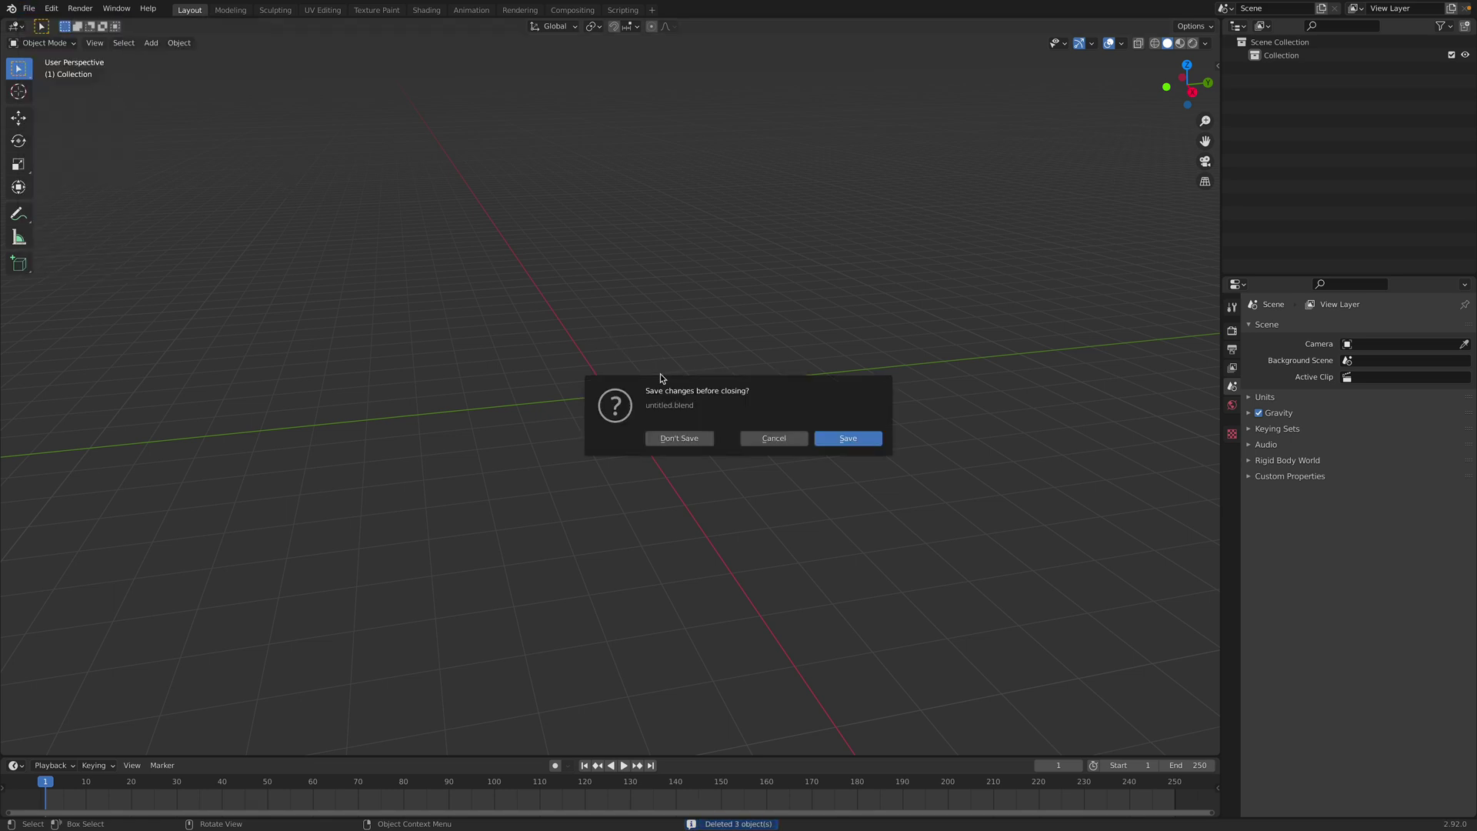
left_click(681, 438)
left_click(781, 588)
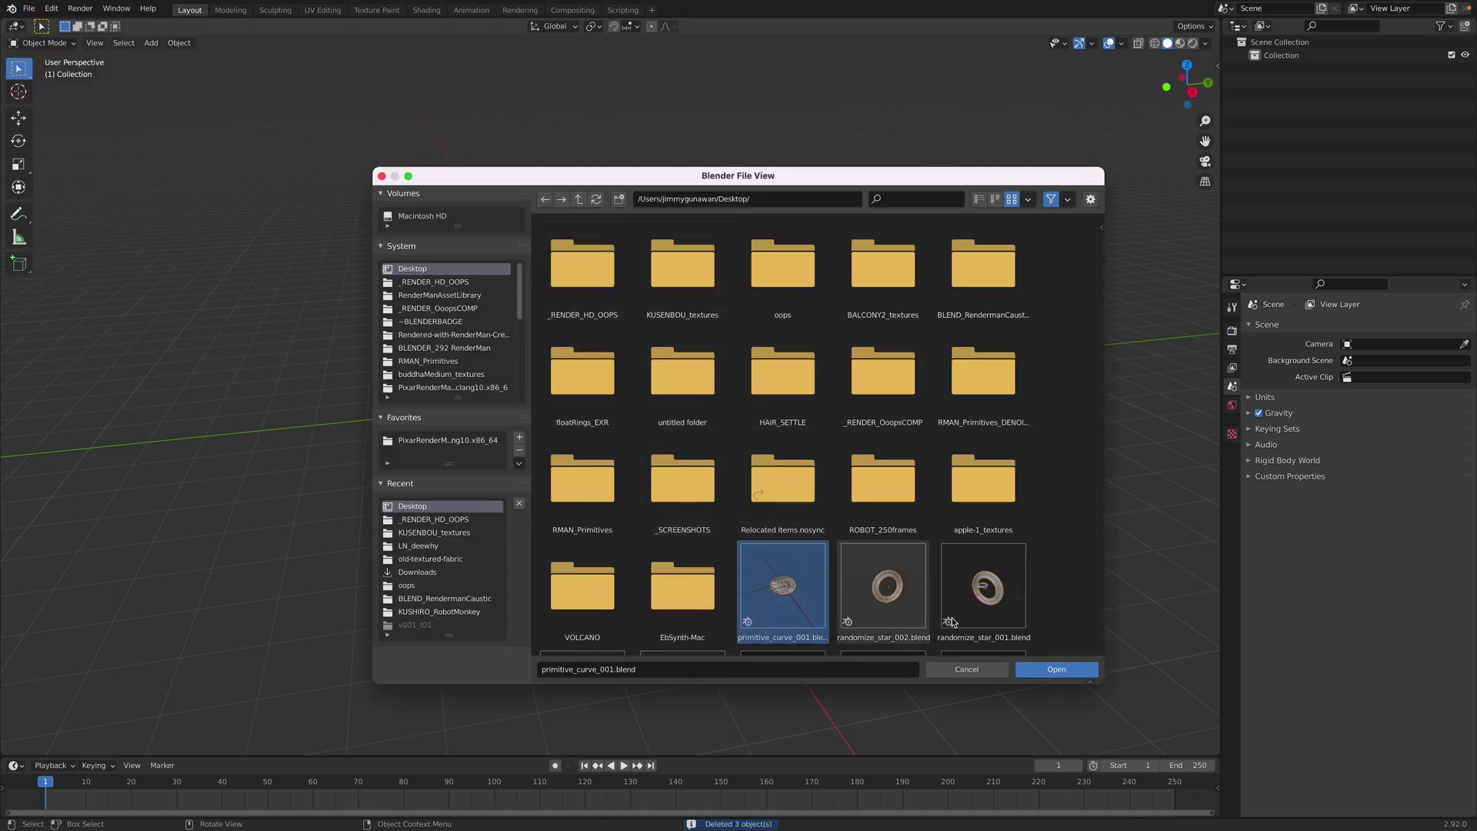
left_click(1043, 670)
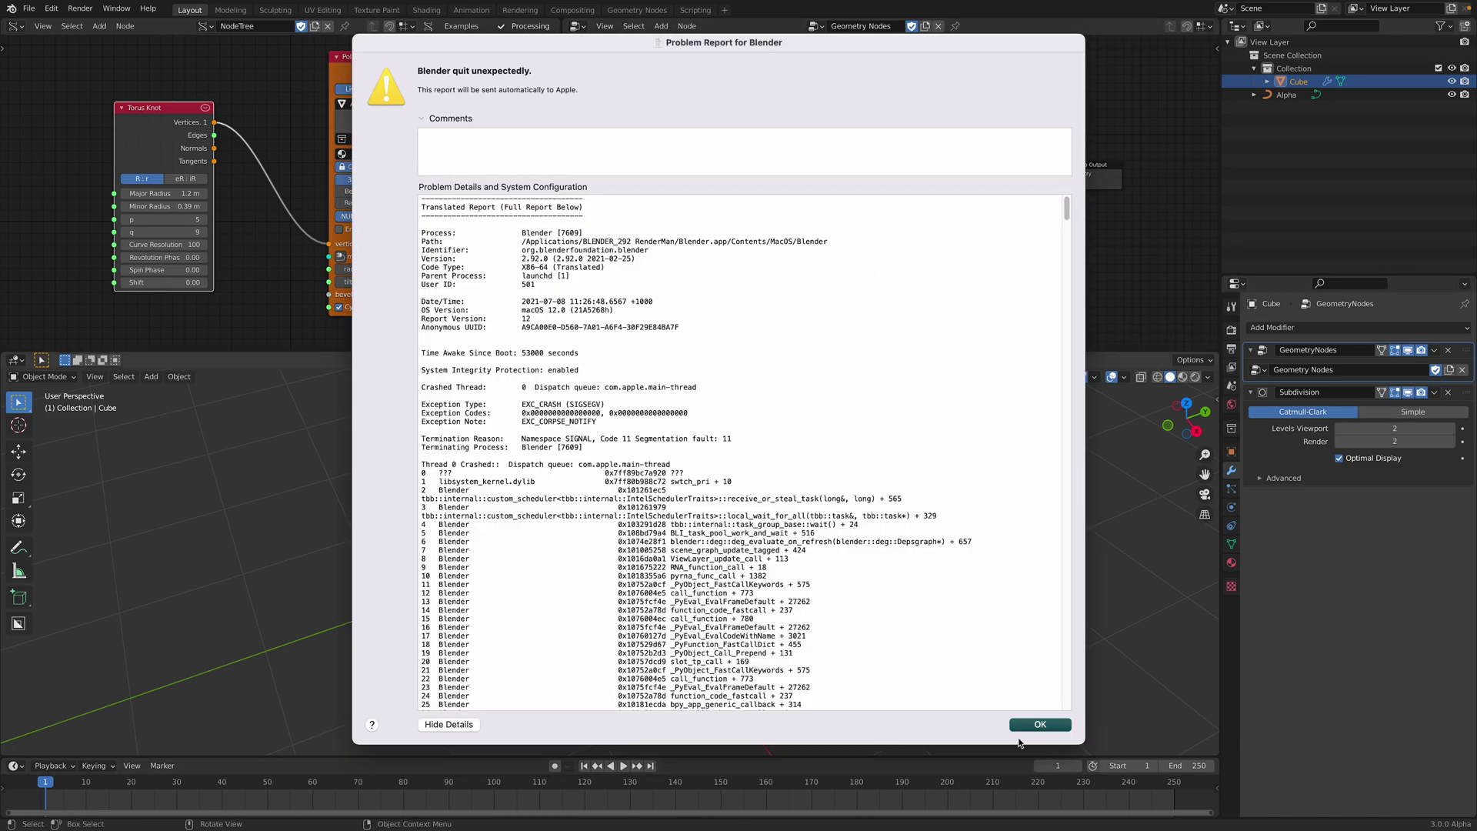
left_click(1023, 727)
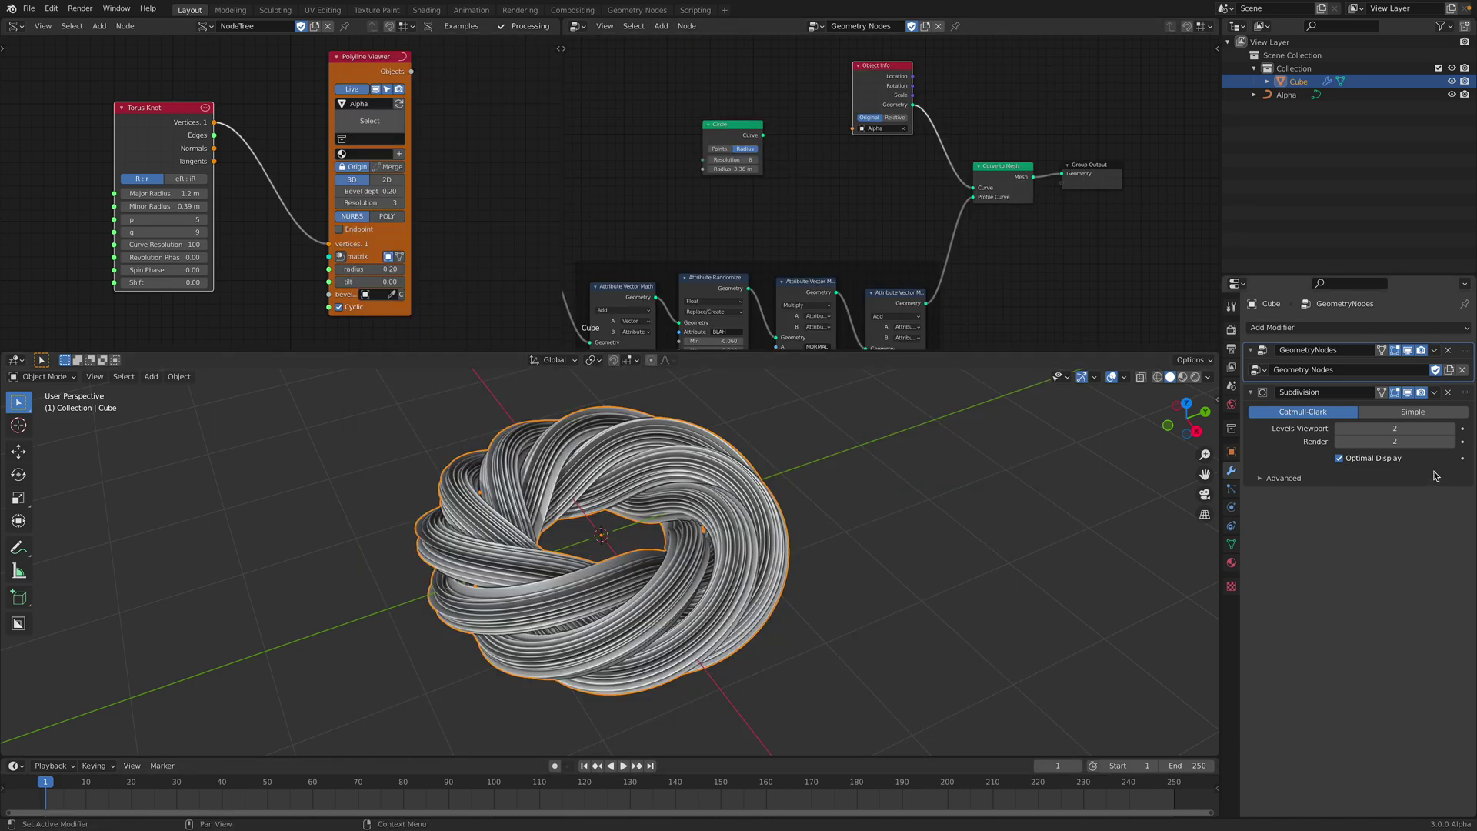
- Remove the Subdivision modifier from the knotted ring and apply its GeometryNodes modifier
left_click(1449, 393)
left_click(857, 550)
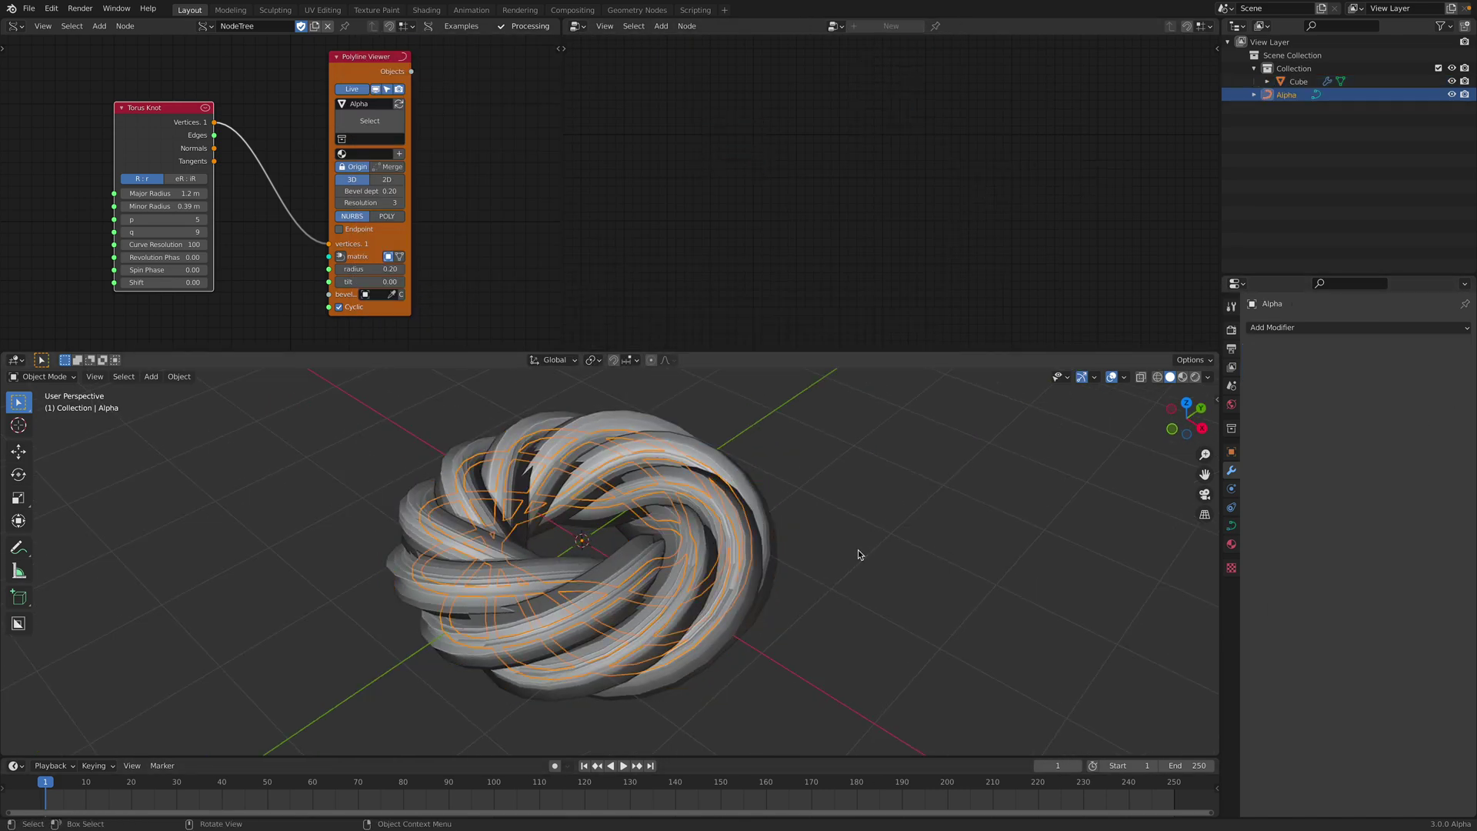
left_click(737, 462)
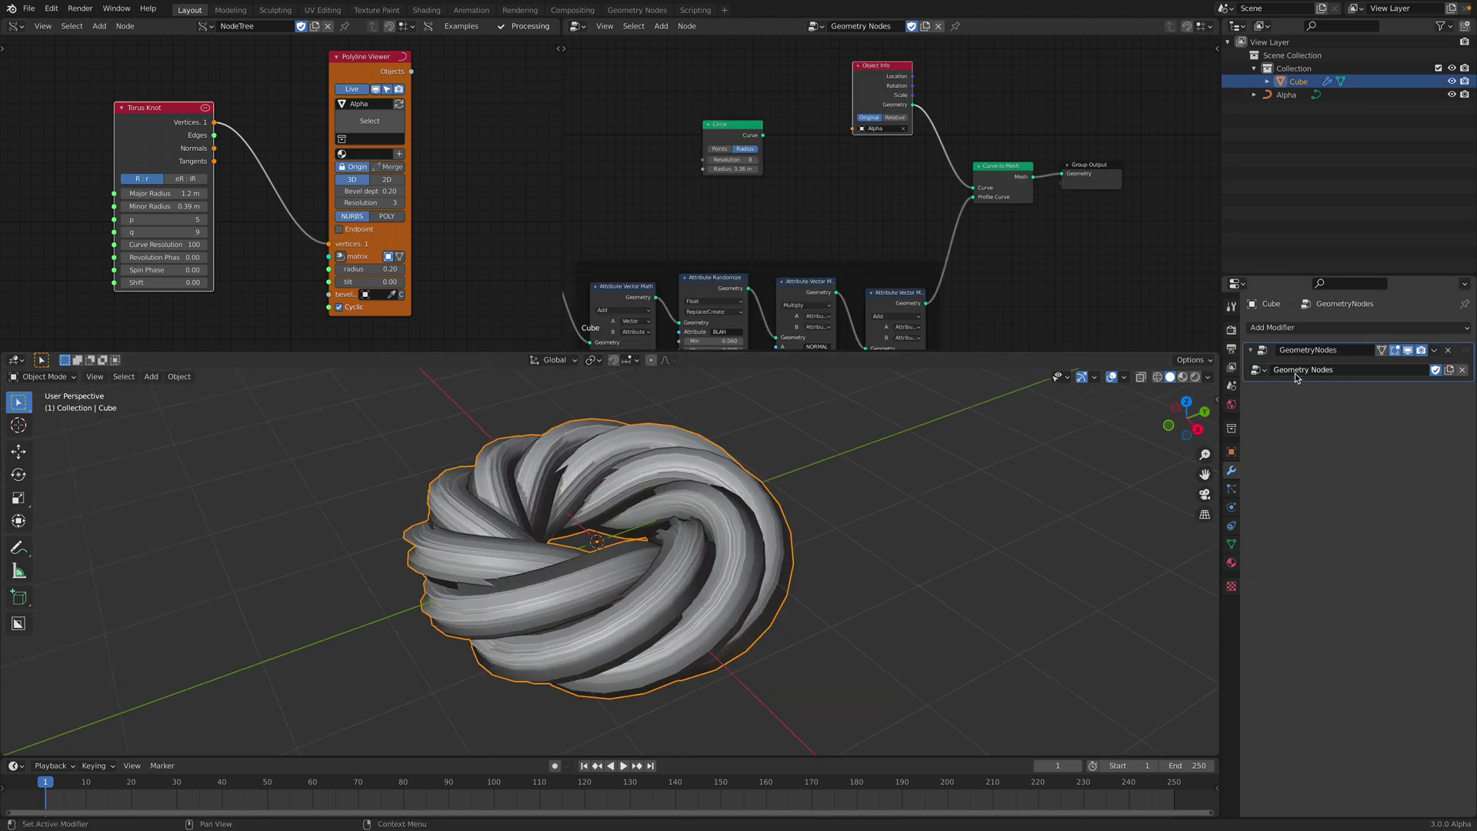
key("ctrl+a")
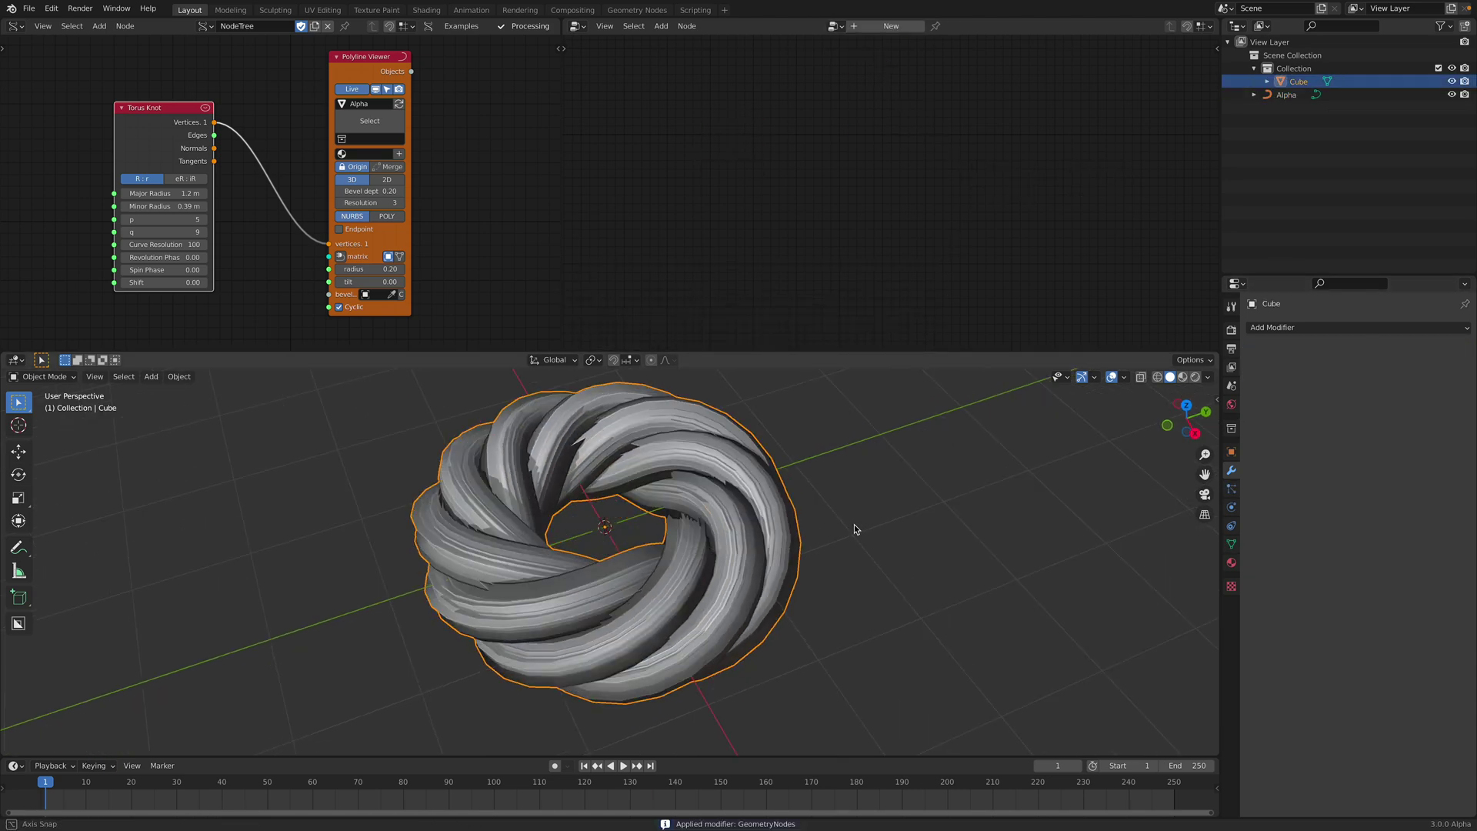
- Save the scene as primitive_curve_002BAKE.blend on the Desktop
left_click(28, 9)
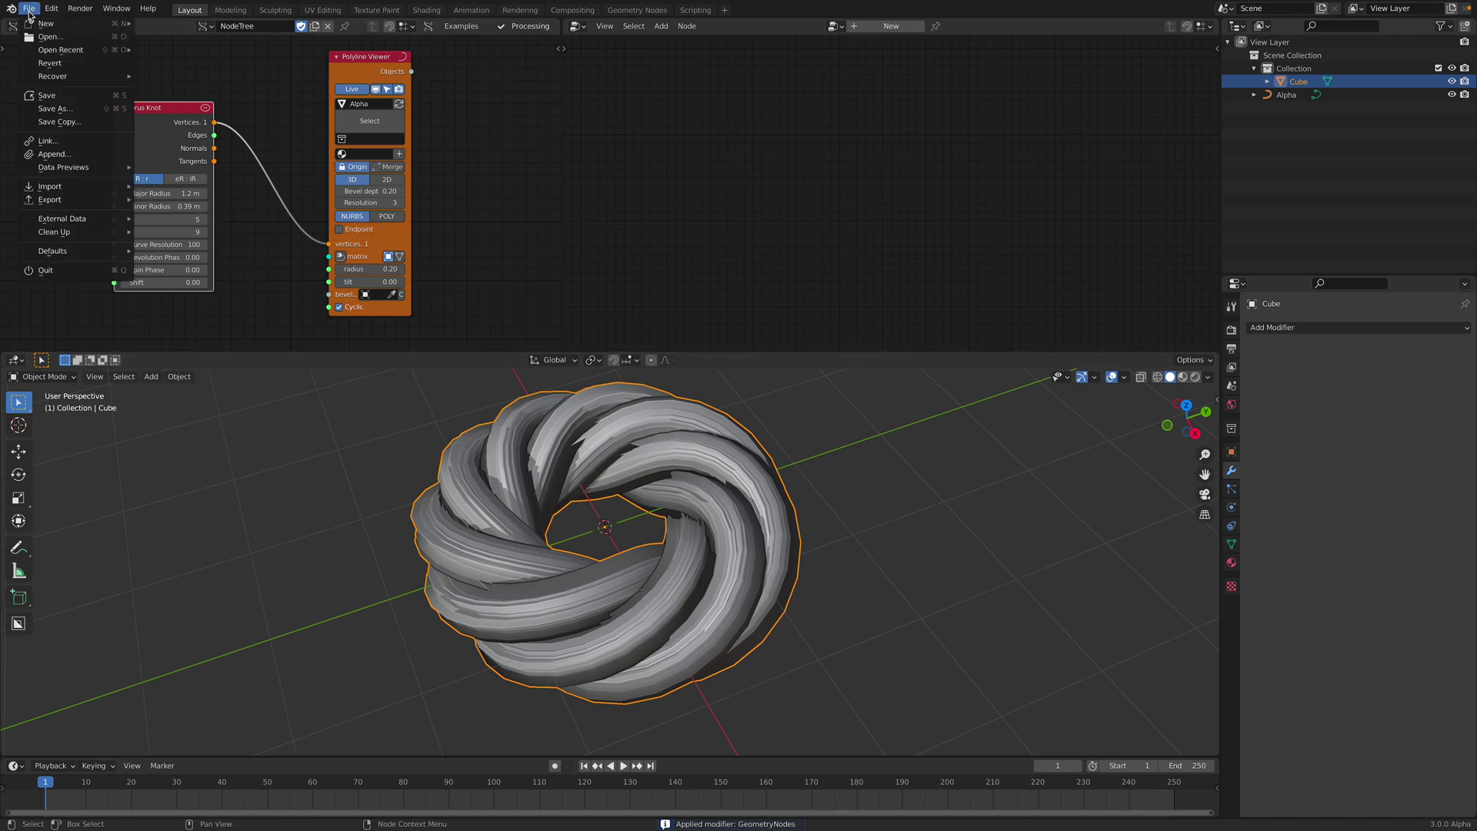
left_click(55, 109)
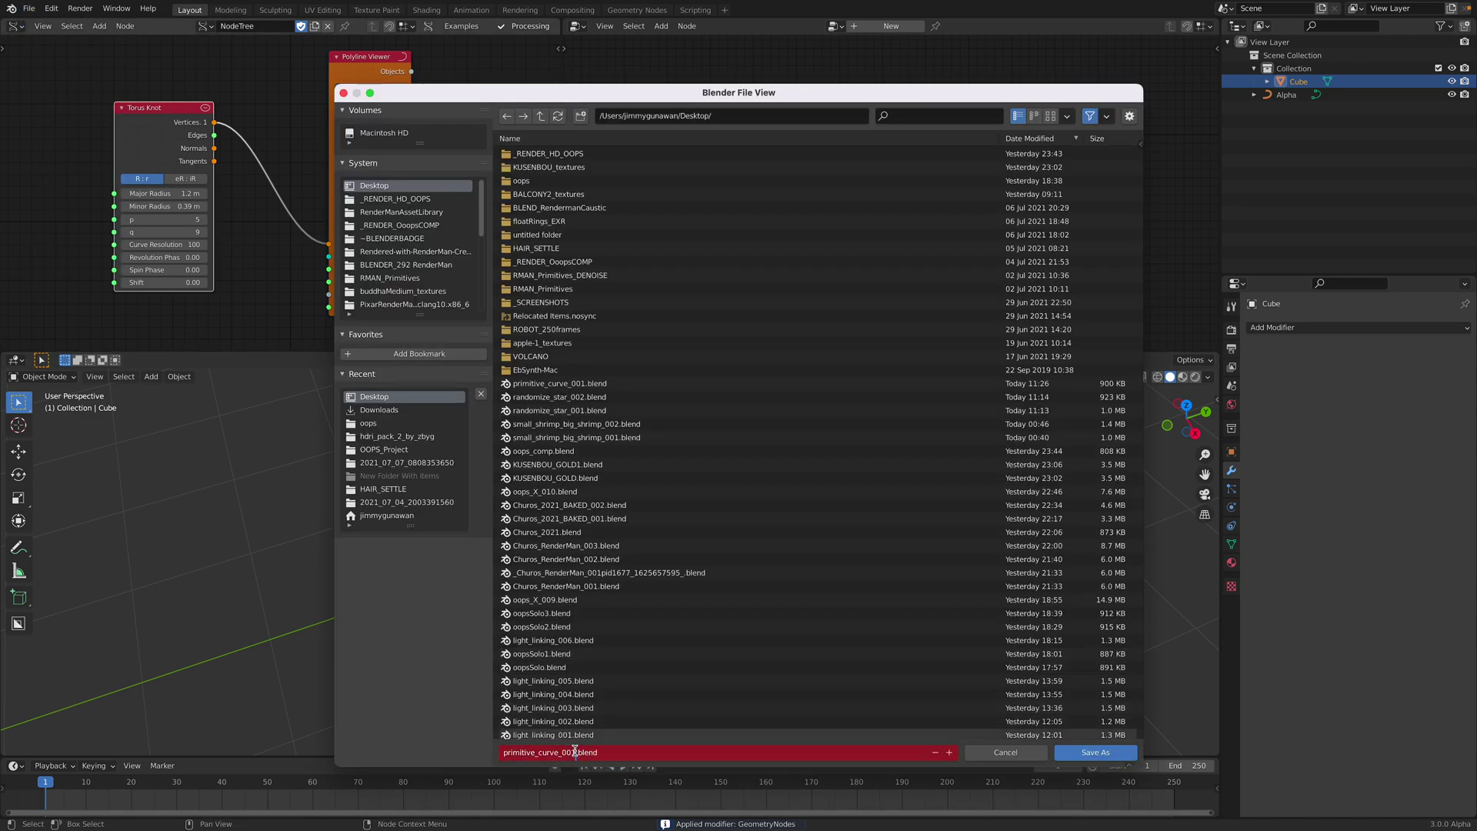
type("E")
key("Return")
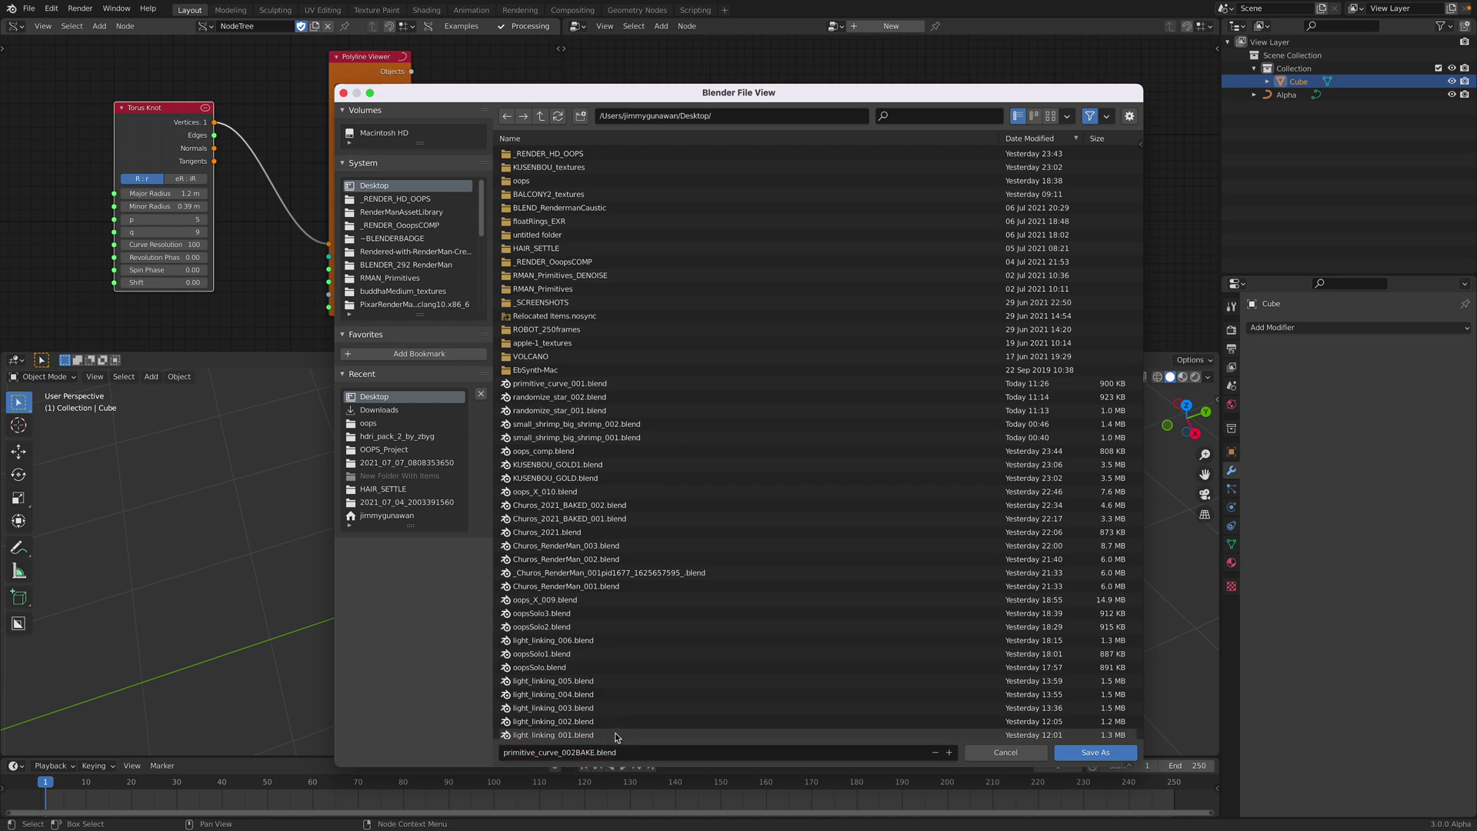
left_click(1115, 756)
- Quit Blender 3.0.0 Alpha without saving further changes and open Blender 2.92.0
key("super+q")
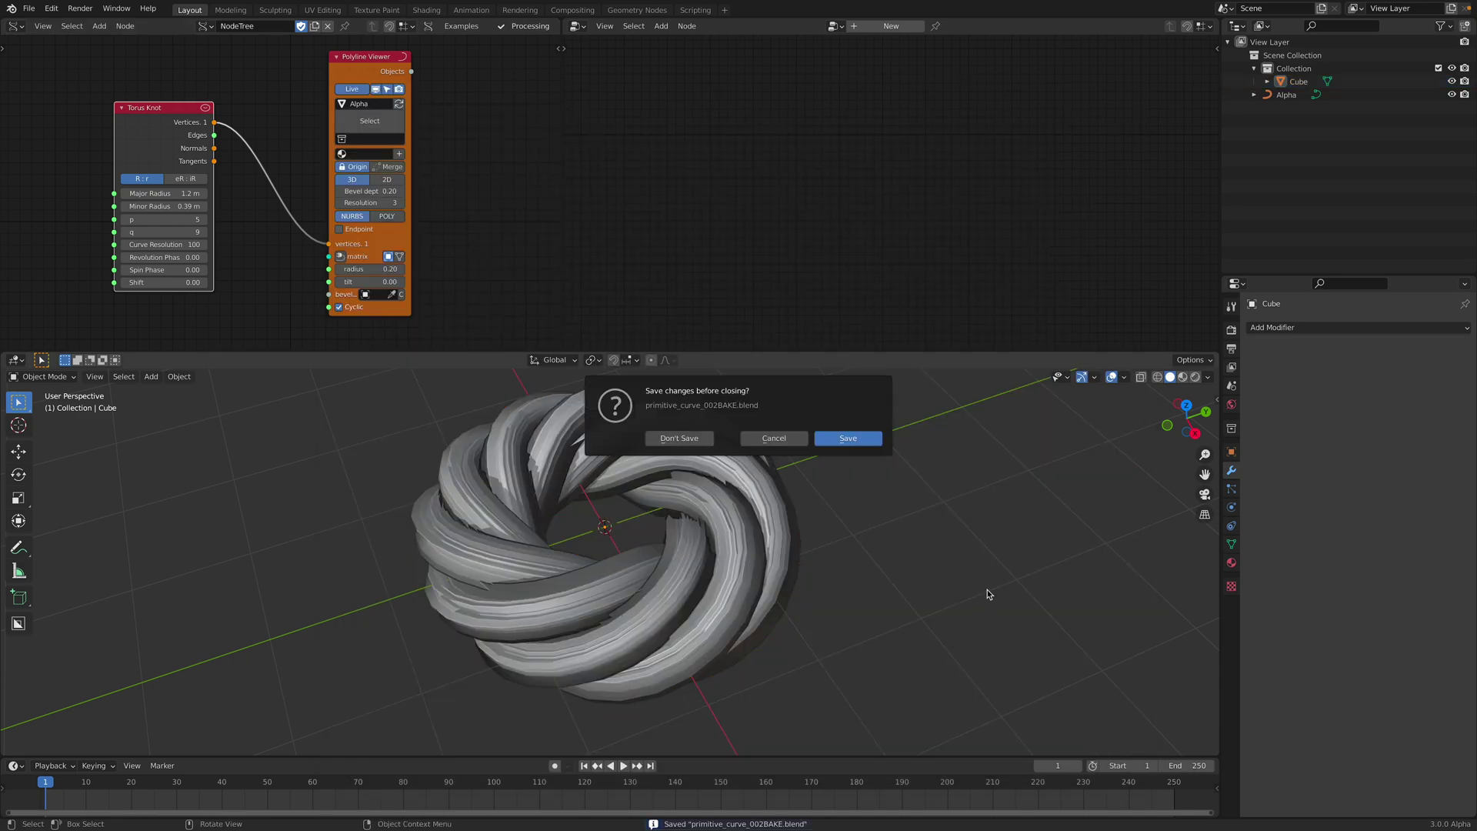
left_click(701, 439)
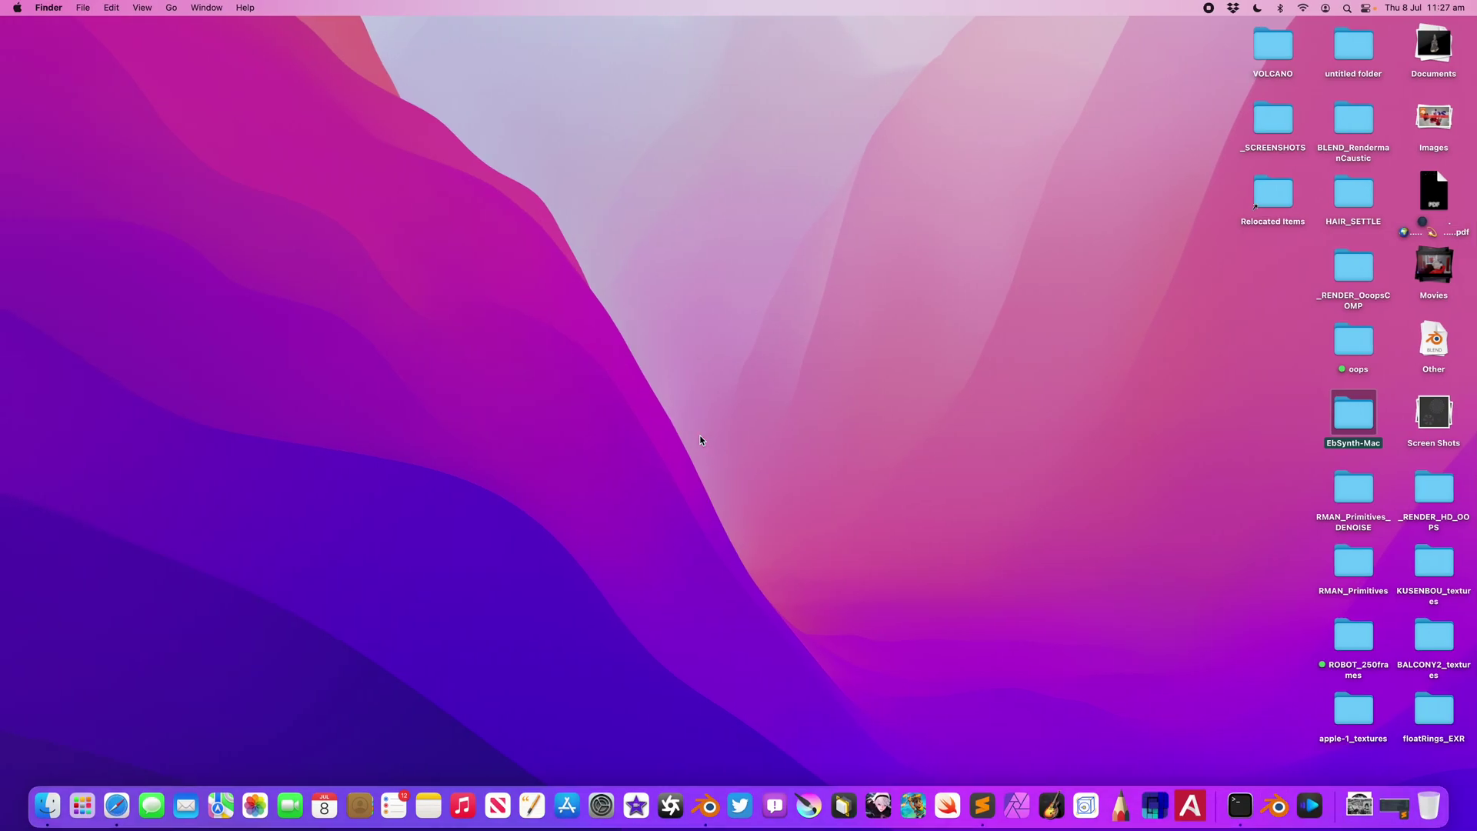
left_click(1275, 806)
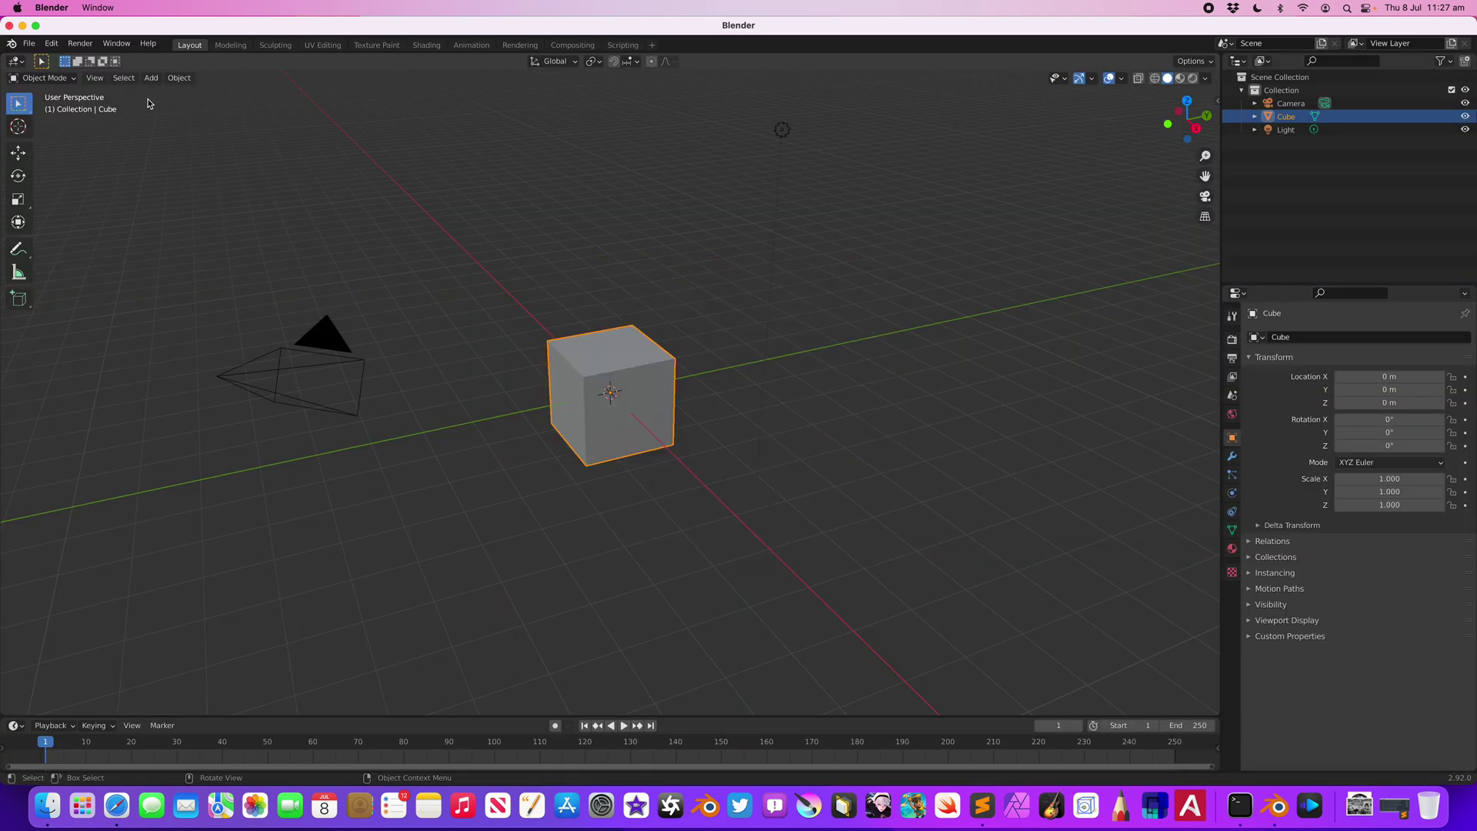
- Delete all default objects and open primitive_curve_002BAKE.blend from the Desktop without saving the current scene
key("a")
key("Delete")
left_click(30, 44)
left_click(54, 73)
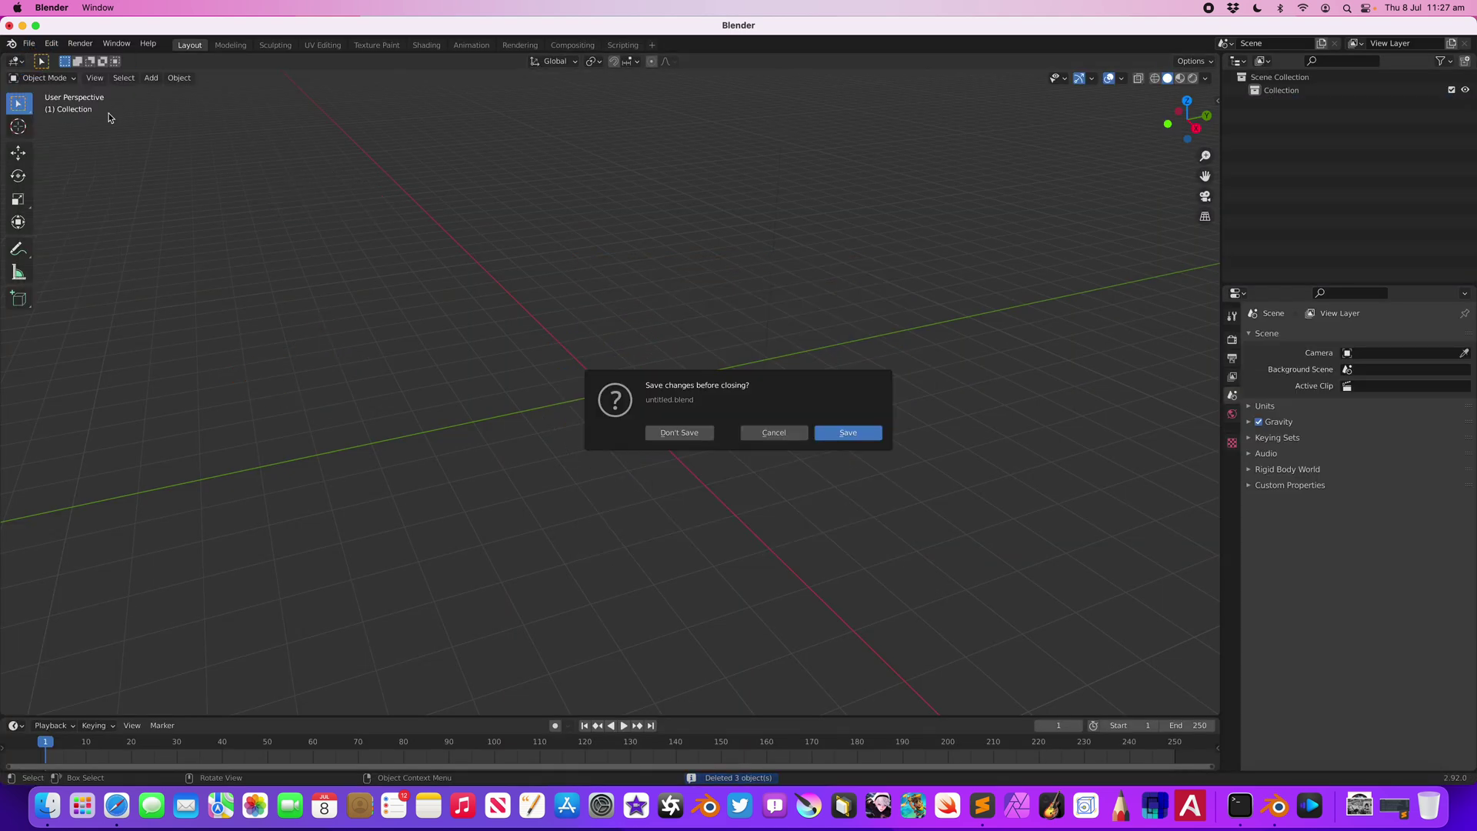
left_click(689, 432)
scroll(761, 431, "down", 2)
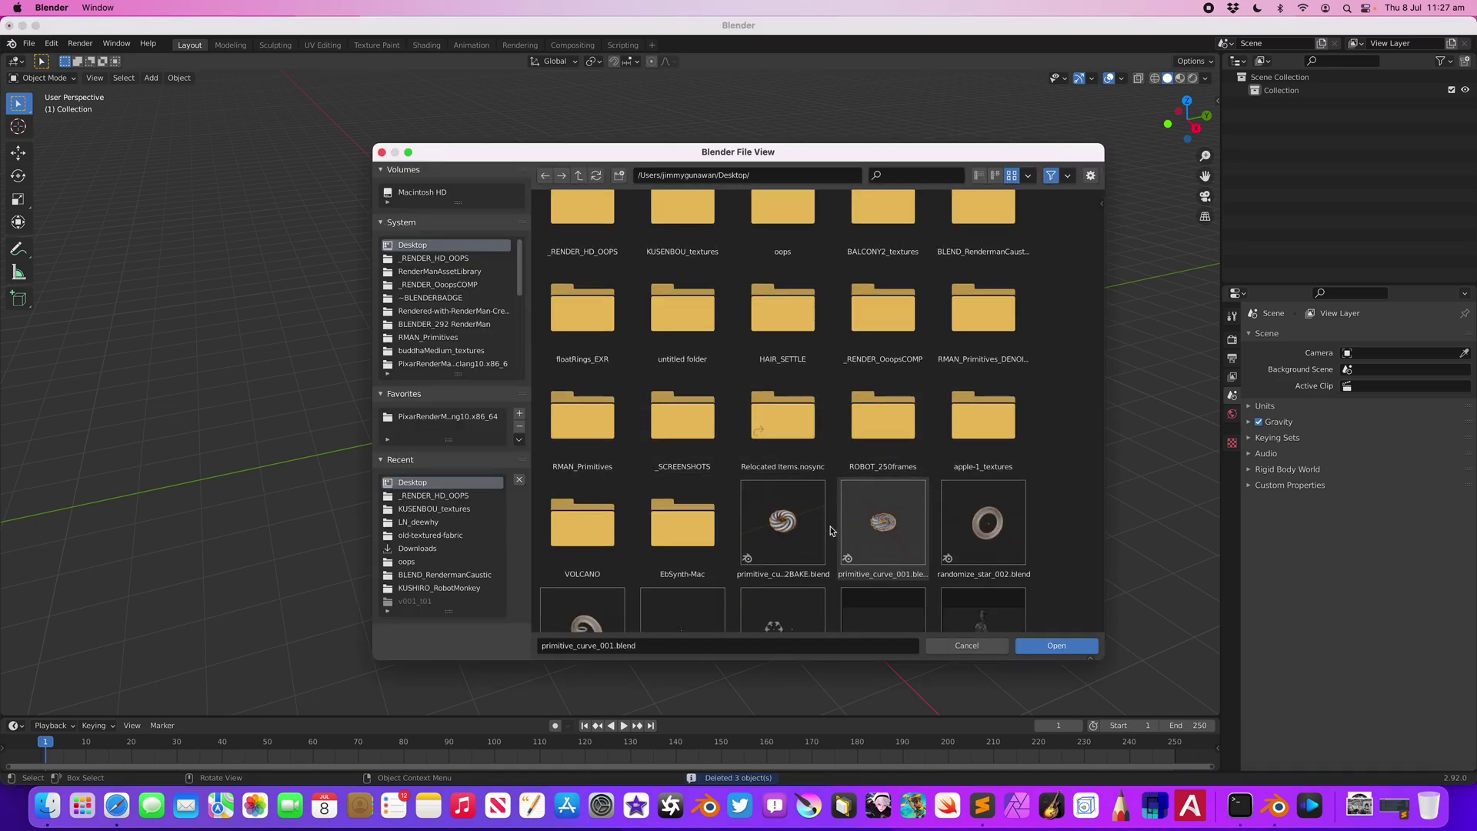
double_click(791, 519)
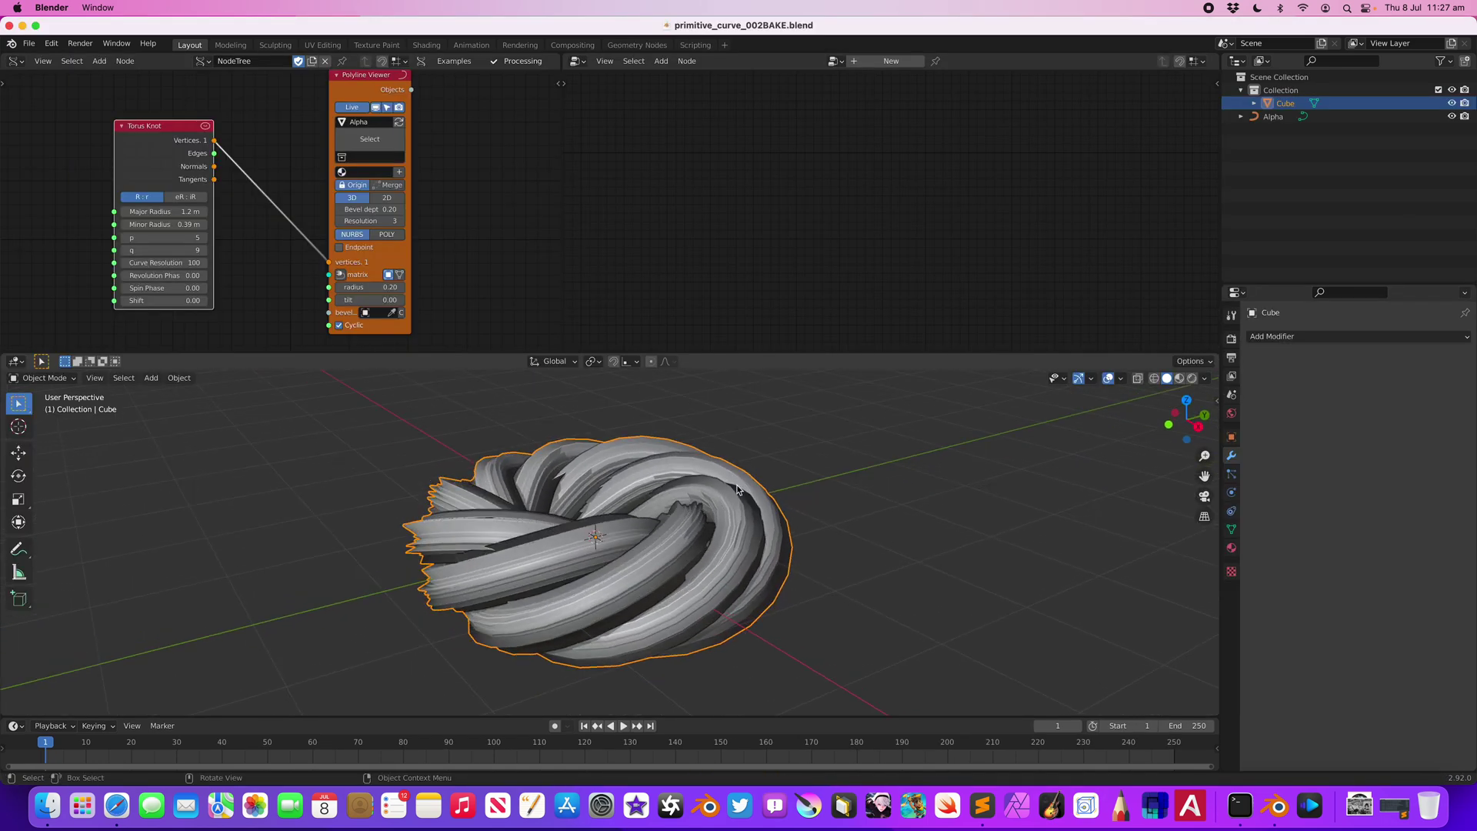
- Switch the scene to RenderMan and convert the knotted ring to a RenderMan subdivision mesh
right_click(737, 486)
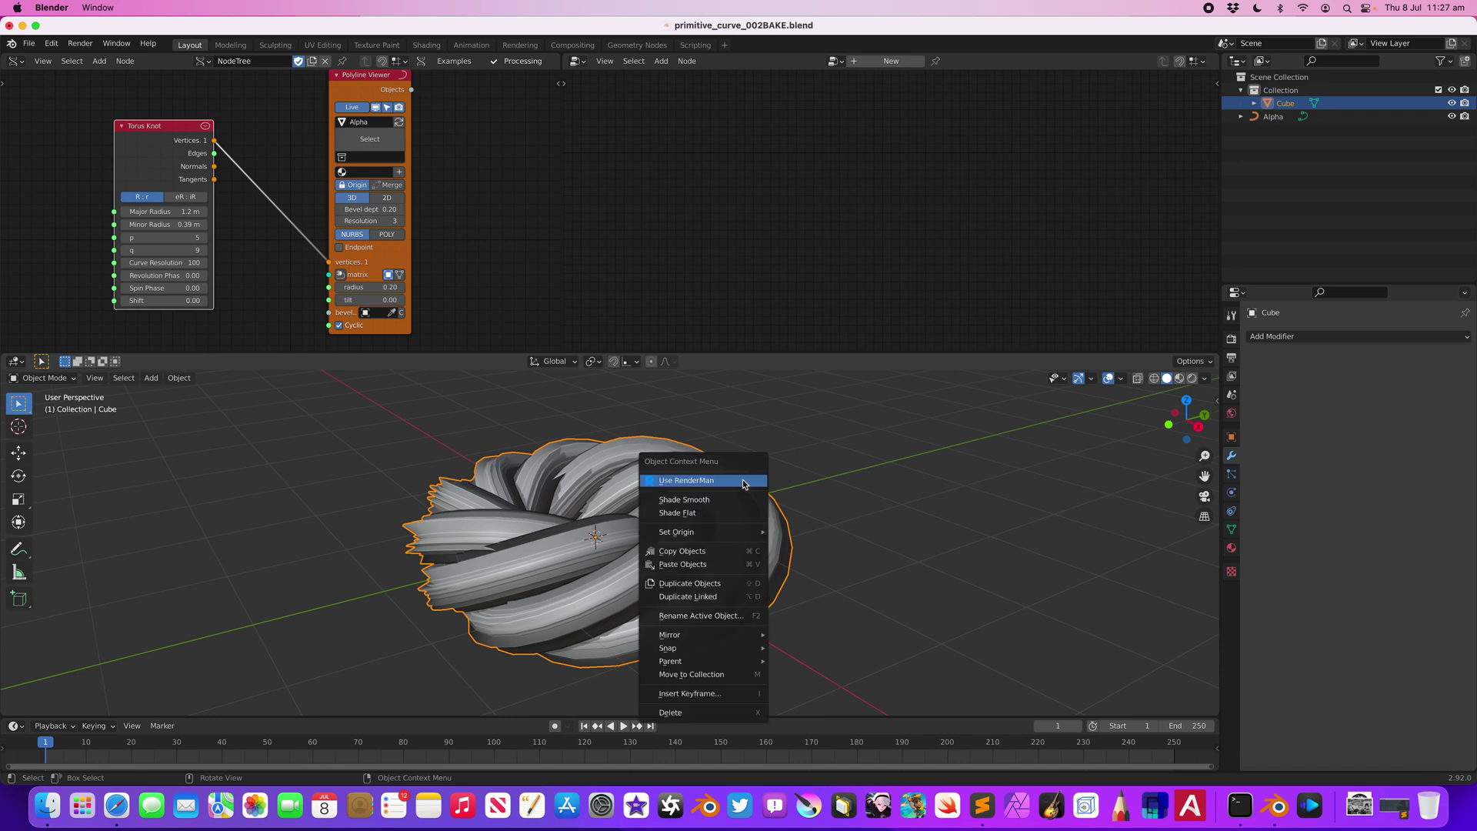
left_click(706, 480)
right_click(715, 477)
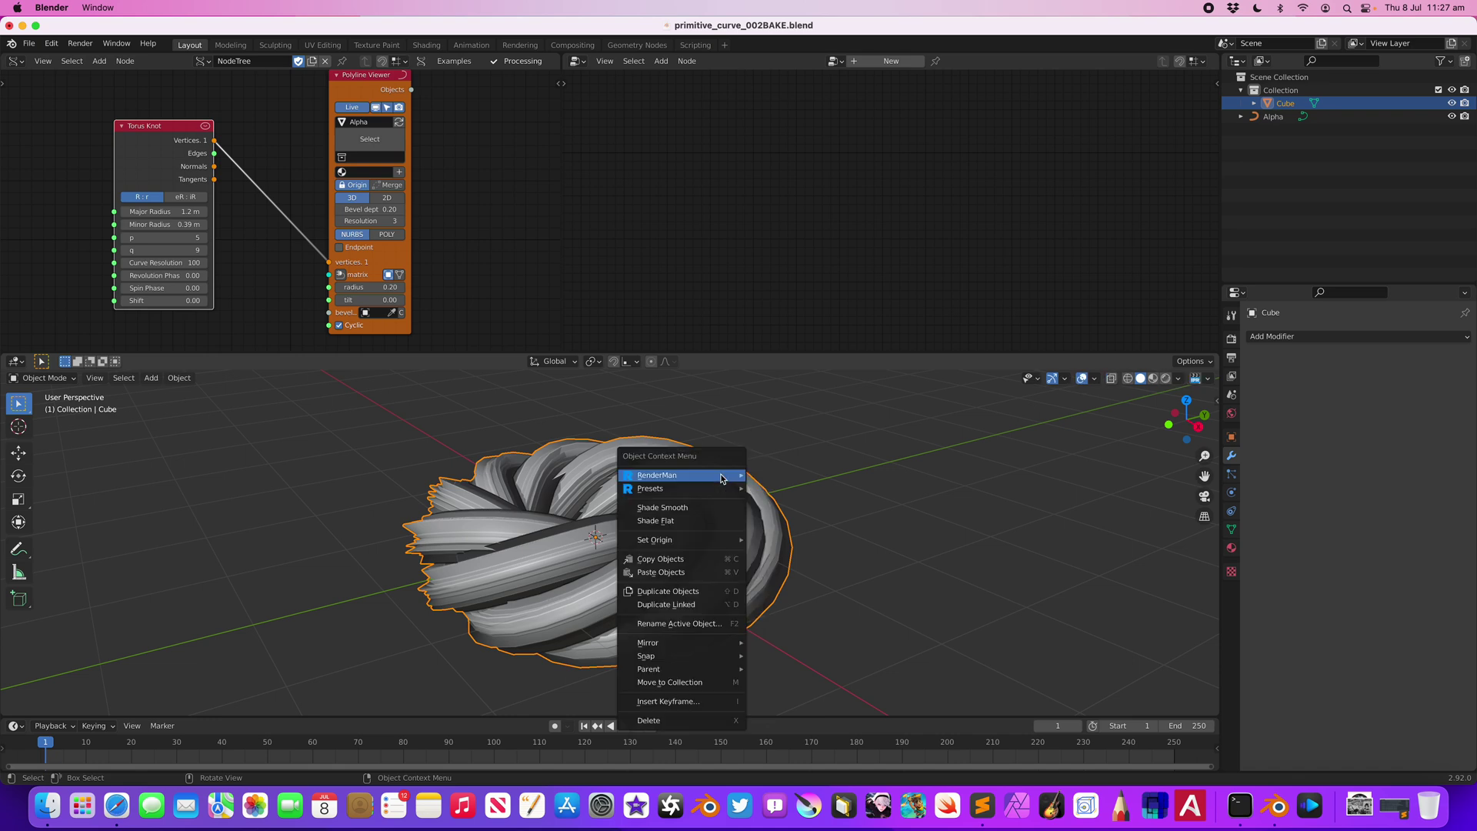
mouse_move(716, 476)
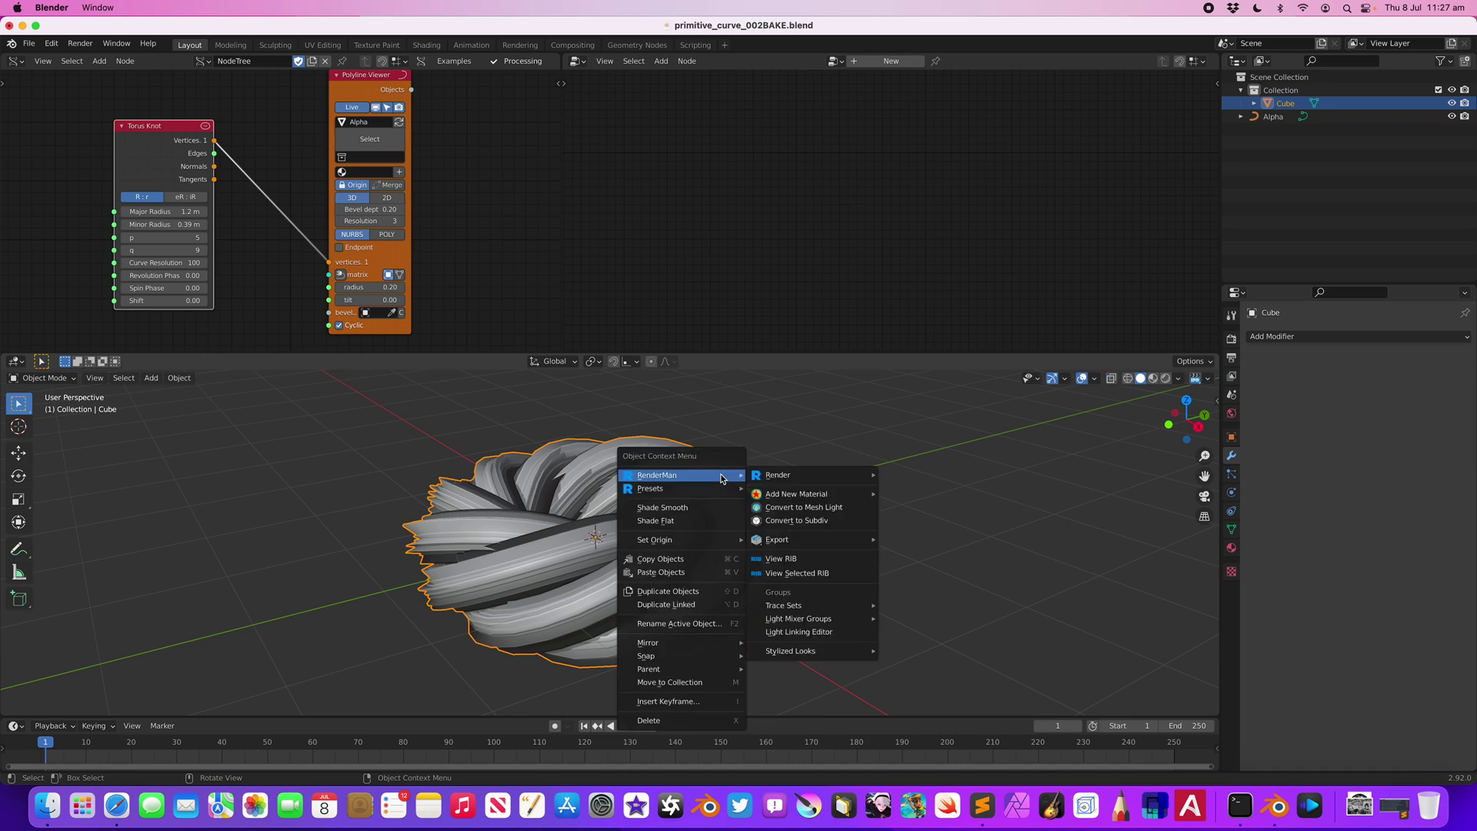
left_click(828, 507)
- Enlarge the 3D viewport and bring up the knotted ring's RenderMan mesh attributes, including its subdivision scheme
left_click_drag(833, 356, 831, 231)
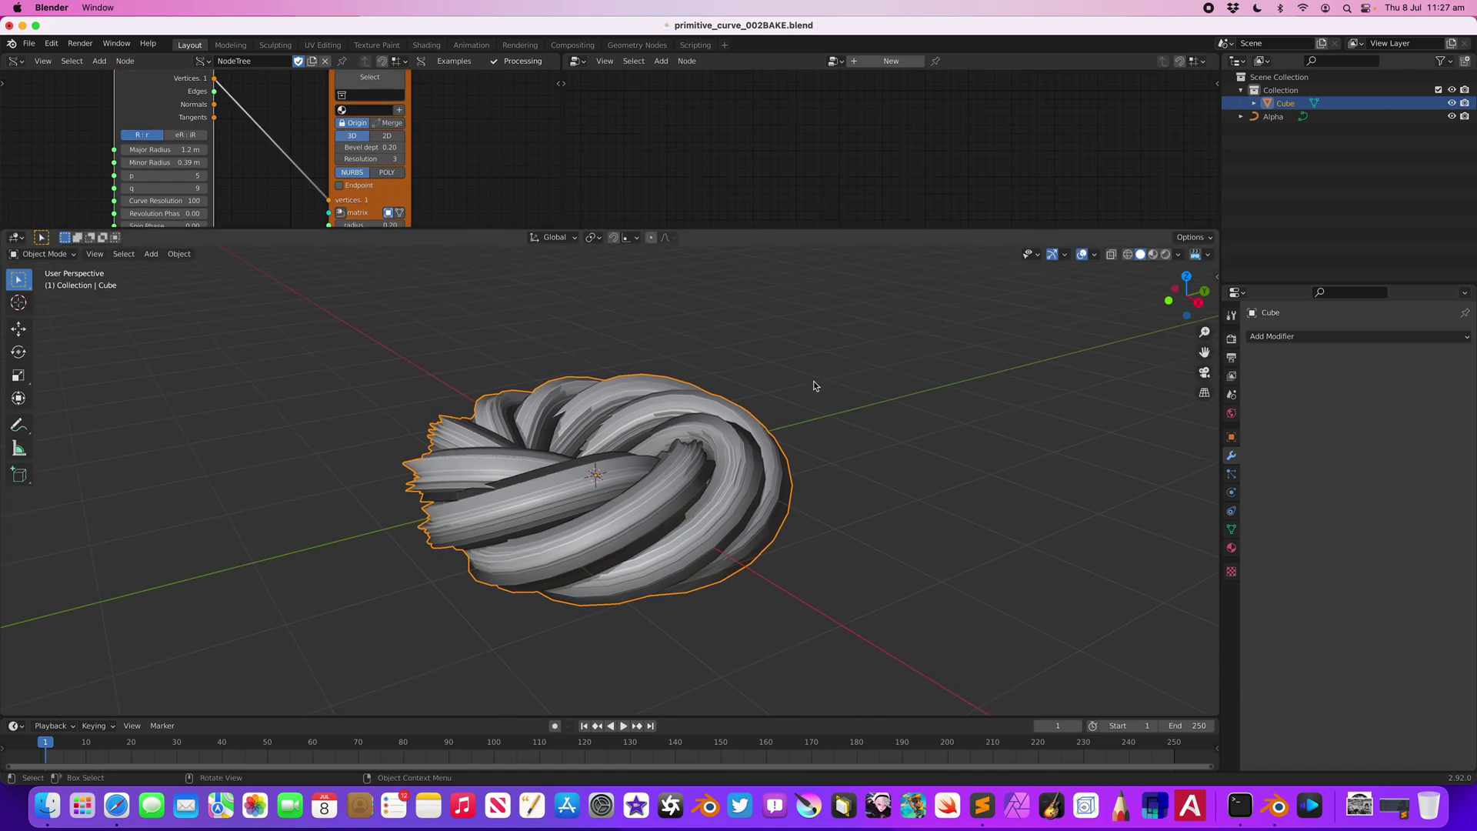
middle_click_drag(815, 386, 854, 451)
left_click(1230, 530)
scroll(1356, 655, "down", 3)
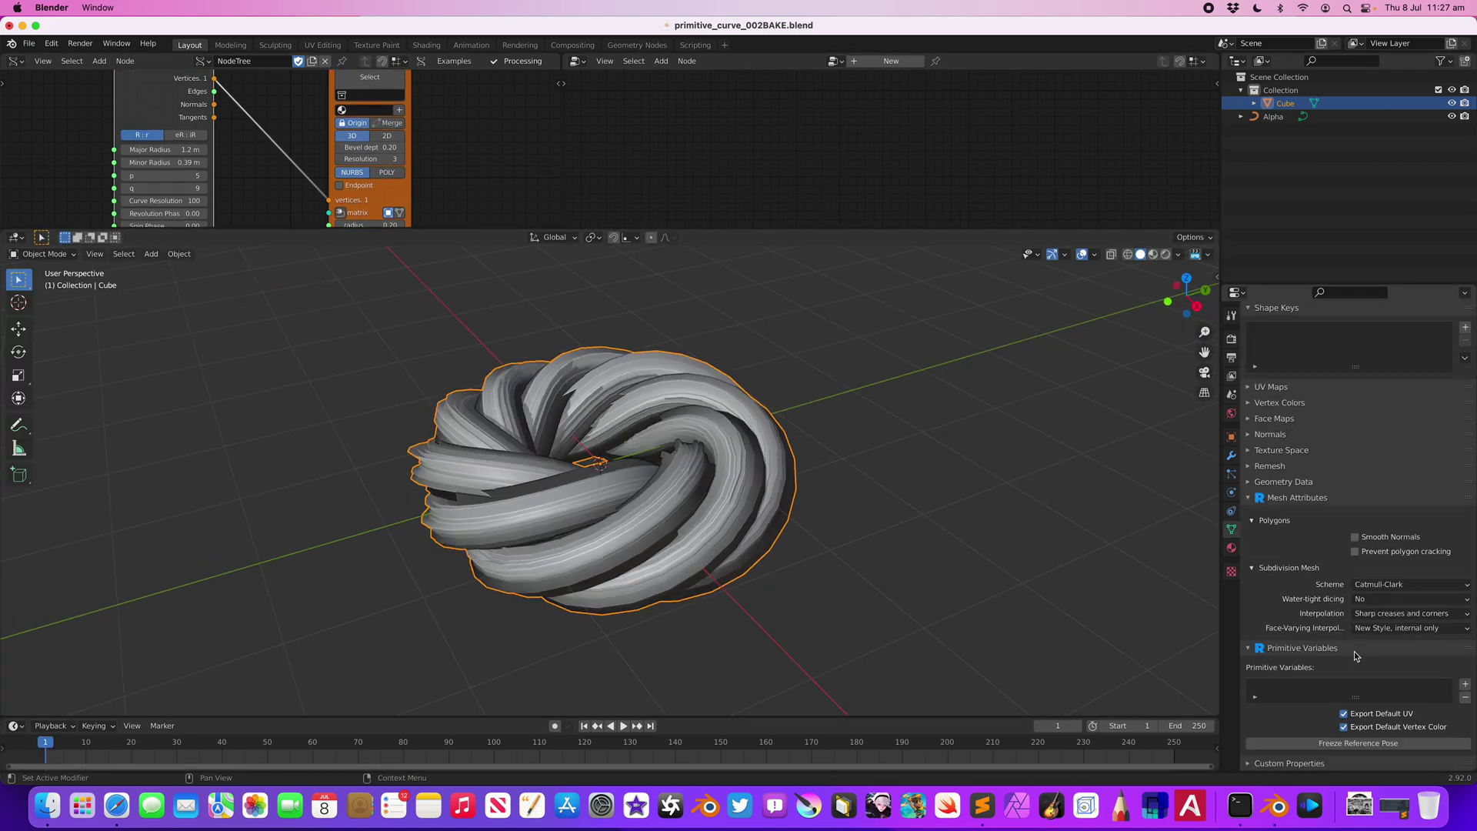
middle_click_drag(787, 382, 772, 422)
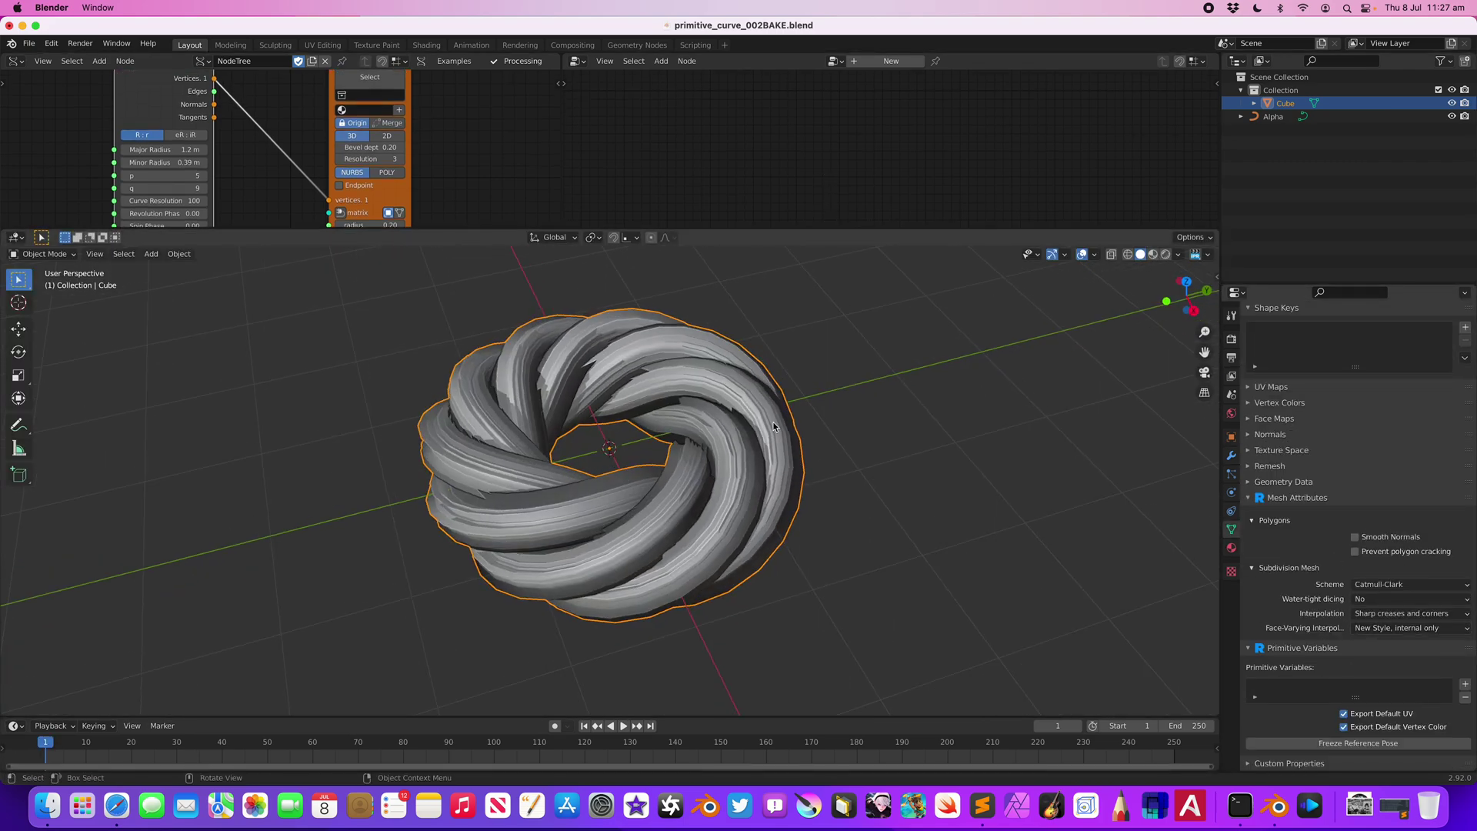
- Preview the knotted ring in a RenderMan viewport render without its selection outline, and return to solid shading
left_click(1197, 255)
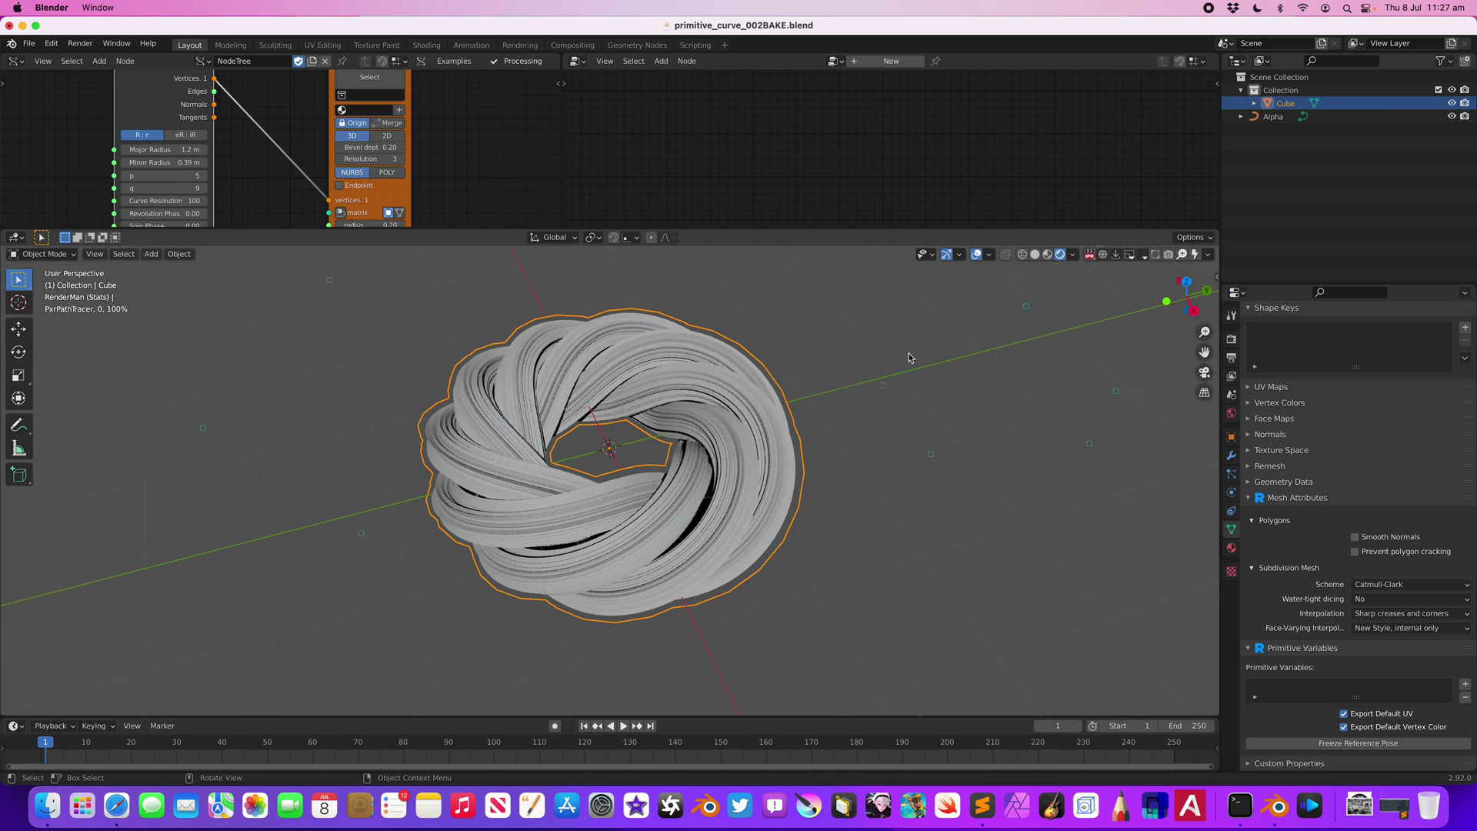
left_click(833, 428)
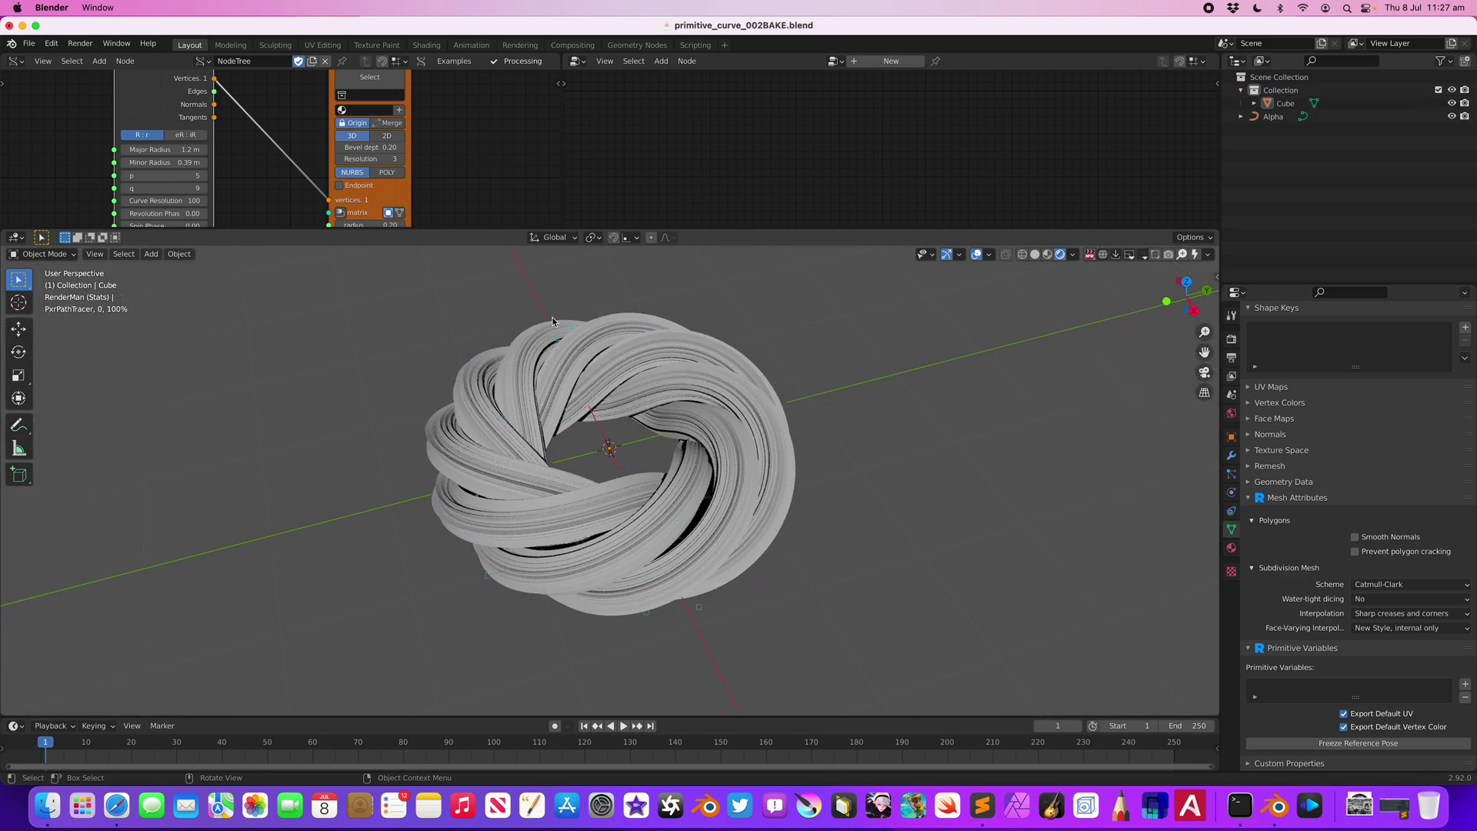
left_click(1089, 255)
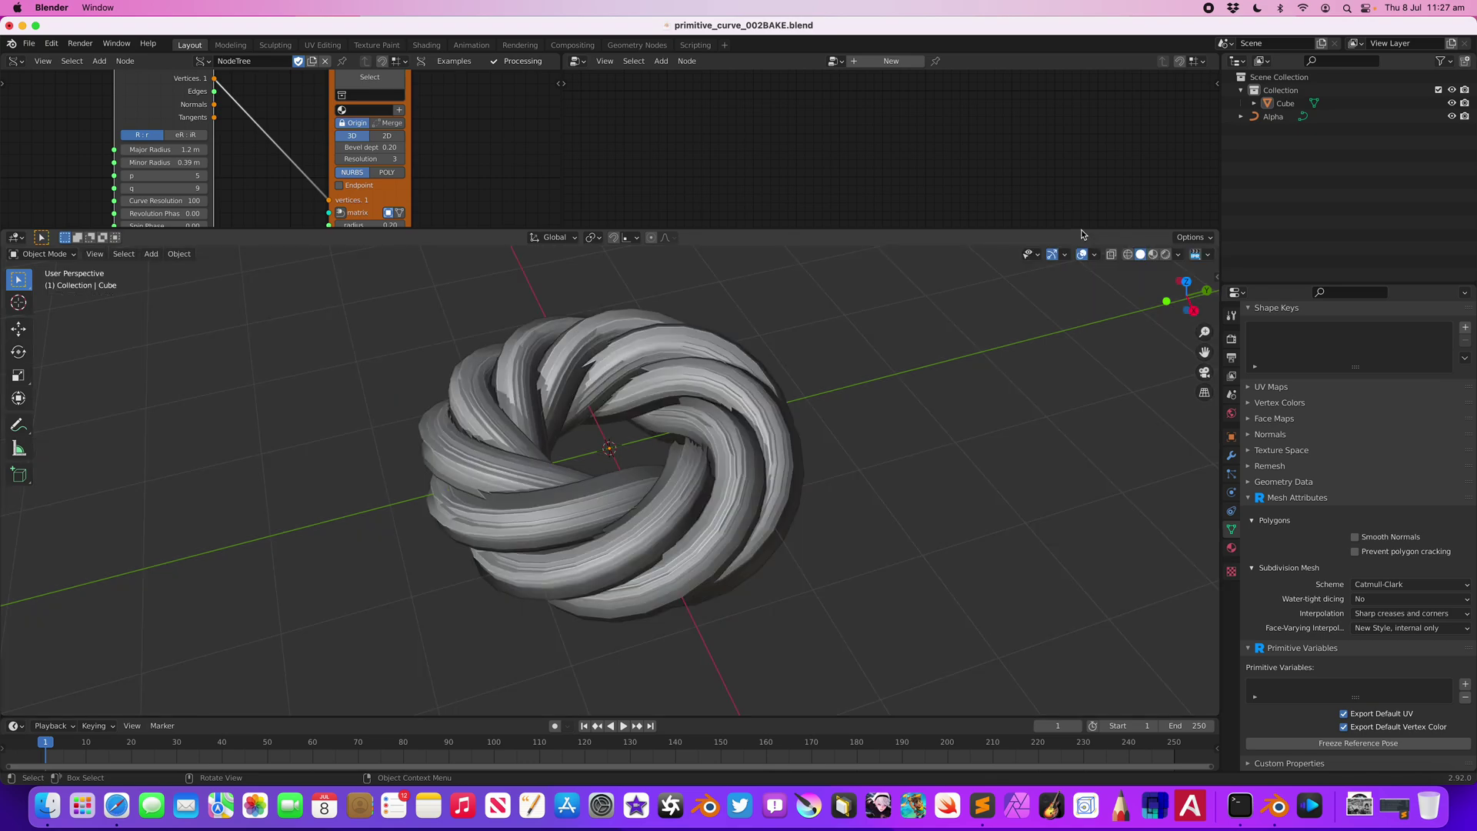
- Enlarge the 3D viewport further and assign the RenderMan material preset Beetle to the knotted ring
left_click_drag(1069, 228, 1061, 143)
middle_click_drag(851, 295, 851, 274)
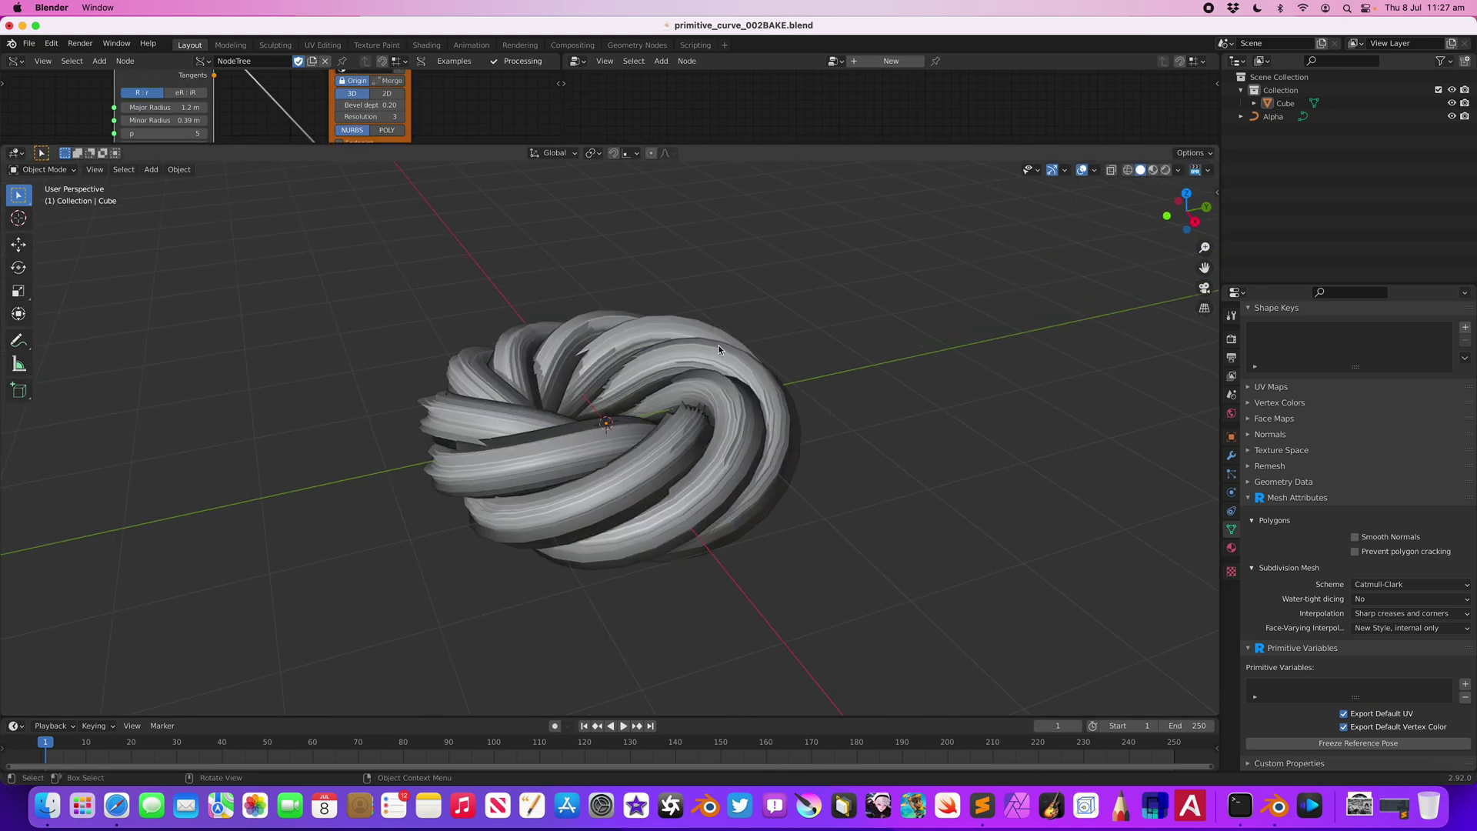
left_click(718, 348)
right_click(723, 344)
mouse_move(724, 345)
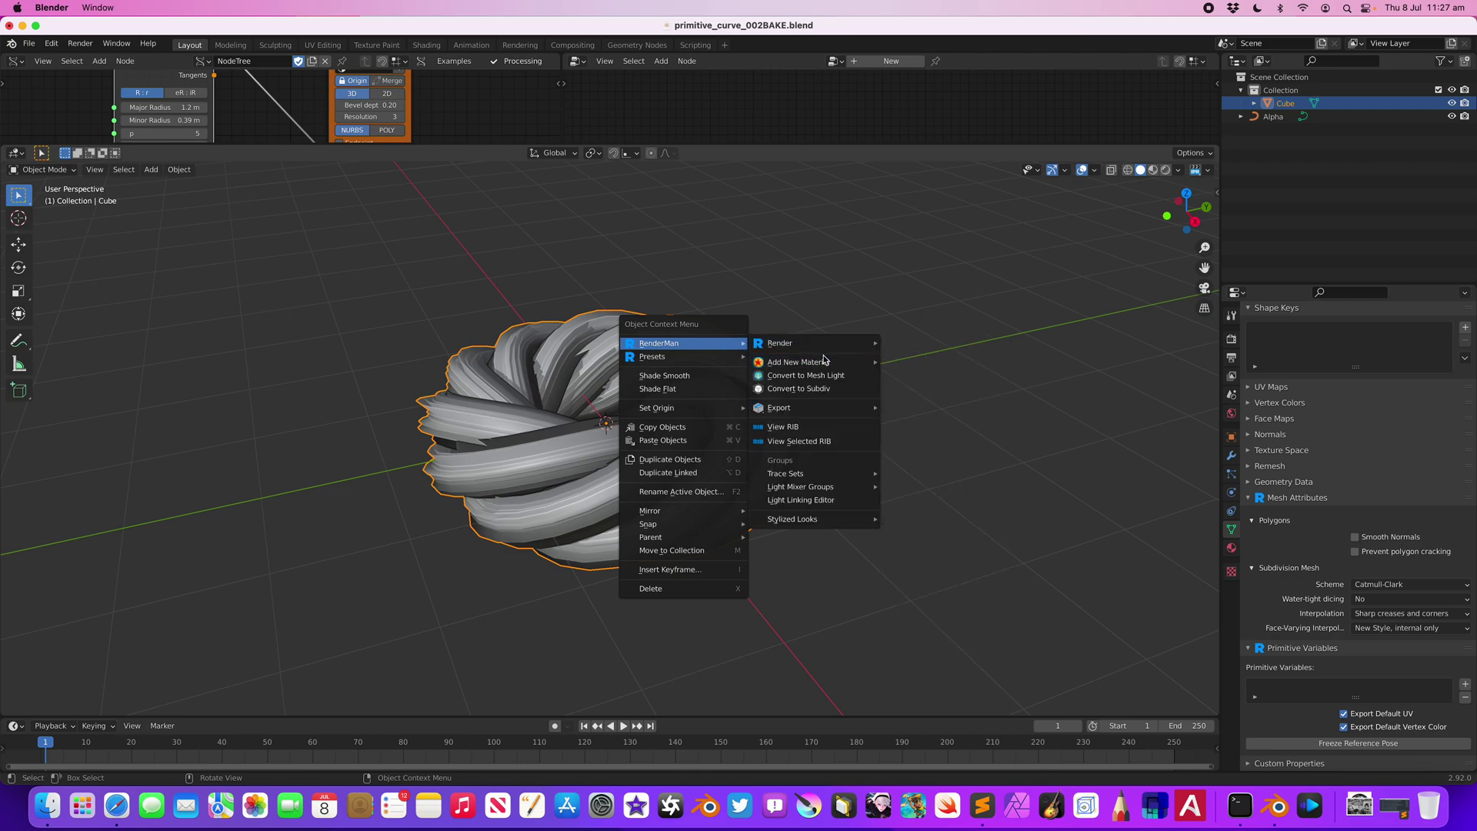
mouse_move(838, 367)
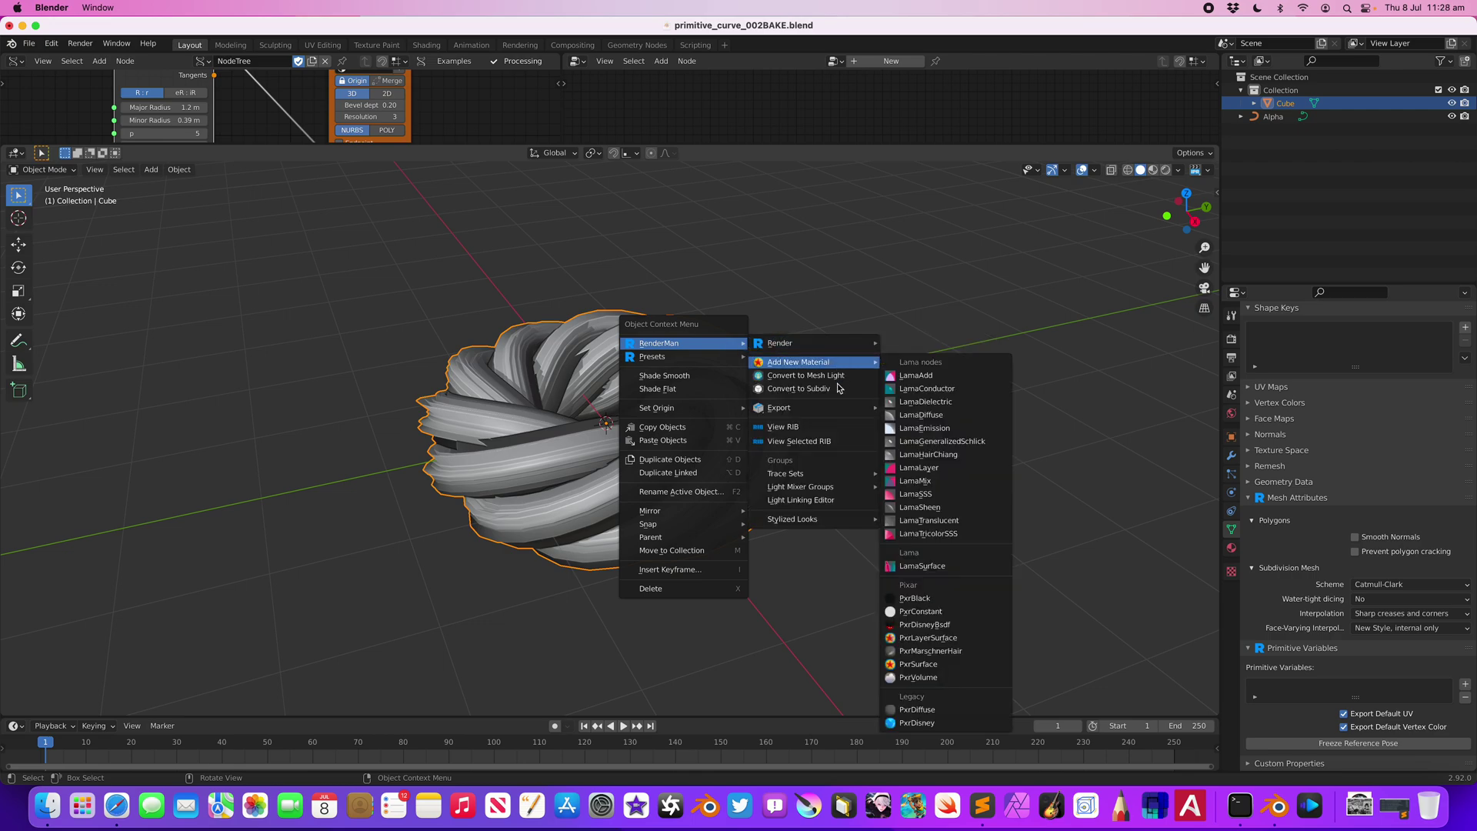
mouse_move(677, 357)
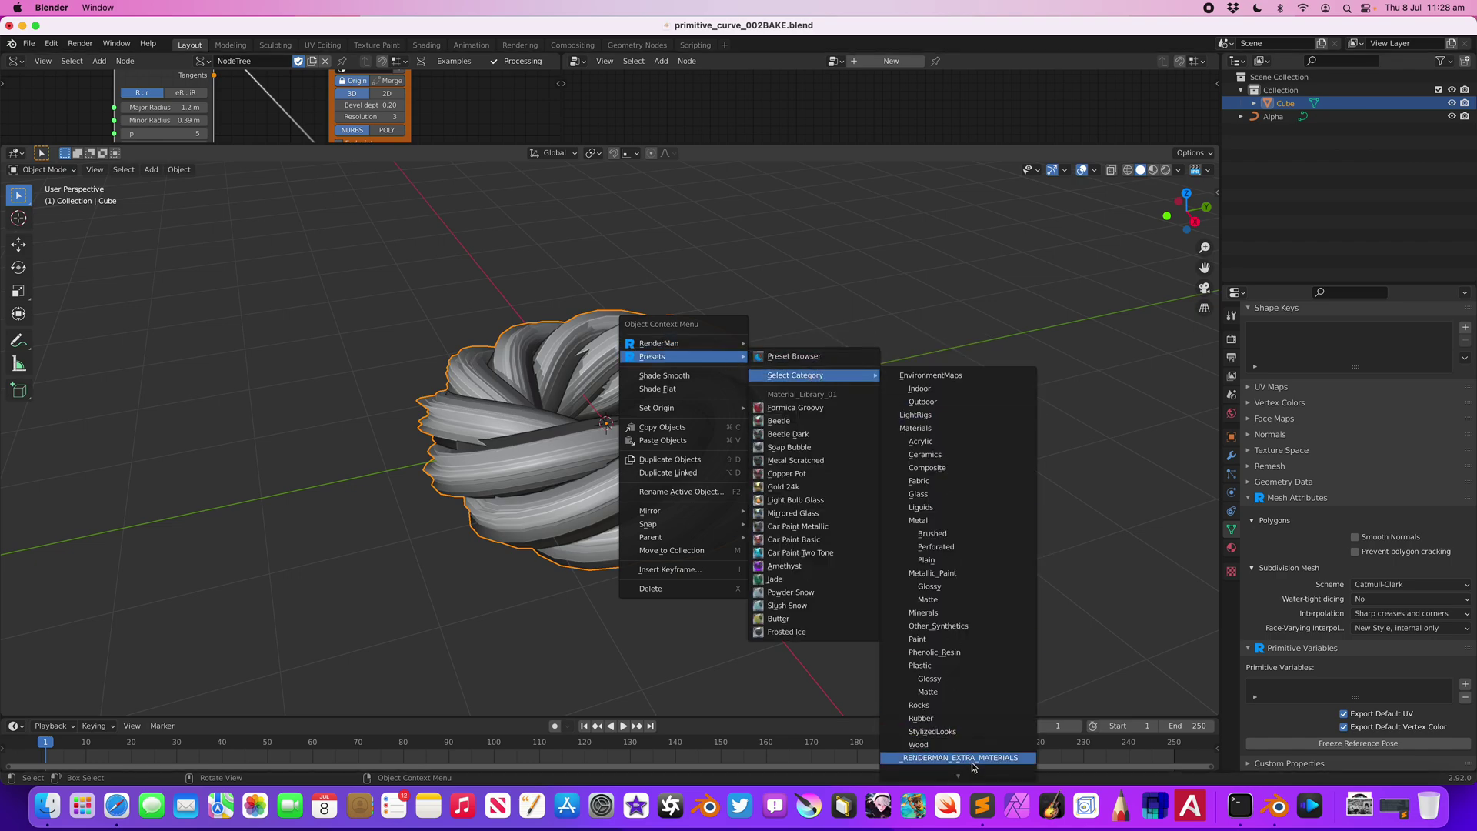
left_click(833, 422)
middle_click_drag(789, 393, 735, 324)
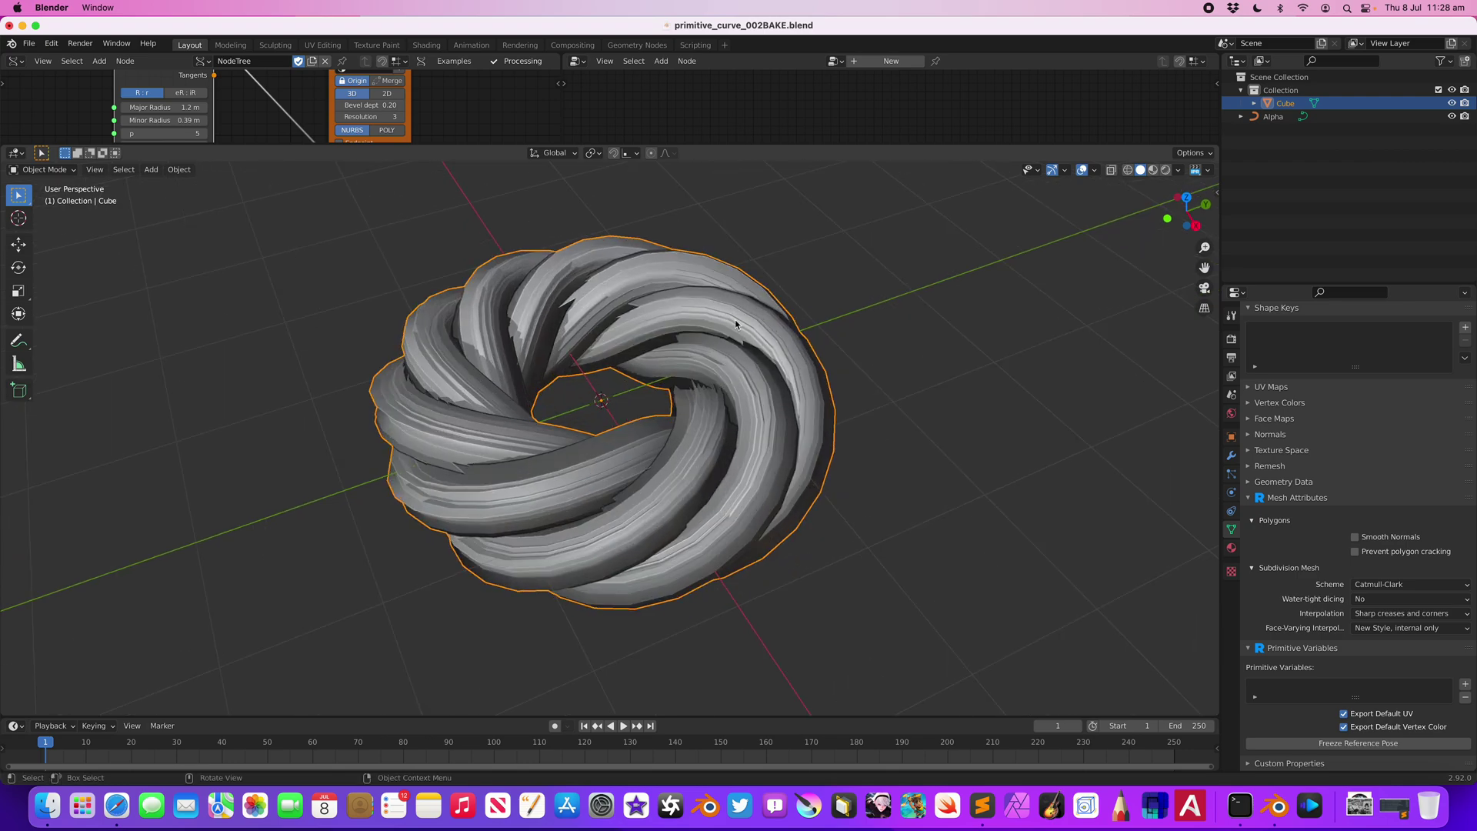
- Check the knotted ring's normals with the Face Orientation overlay and turn the overlay off again
left_click(1095, 171)
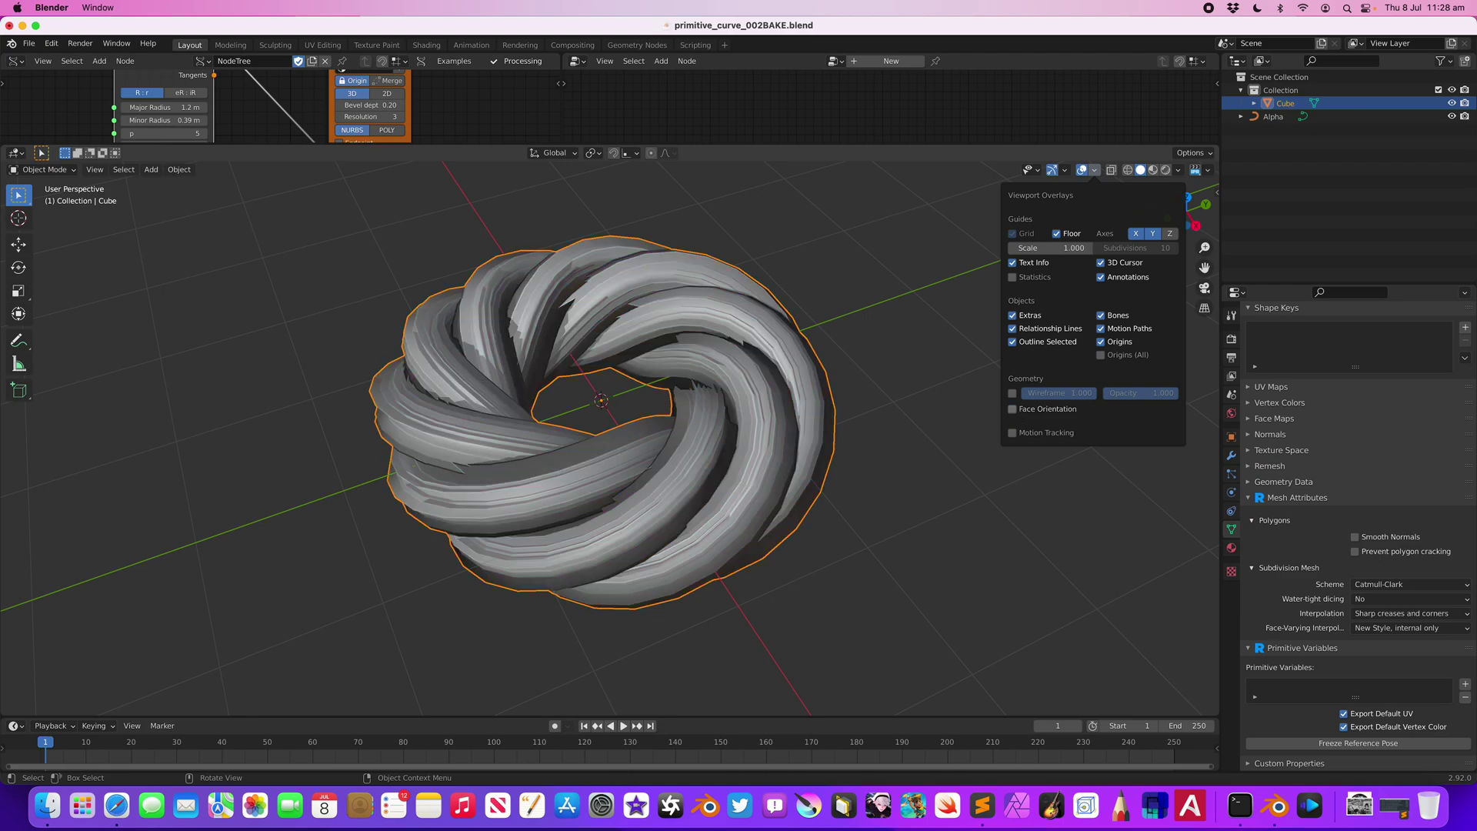
left_click(1014, 410)
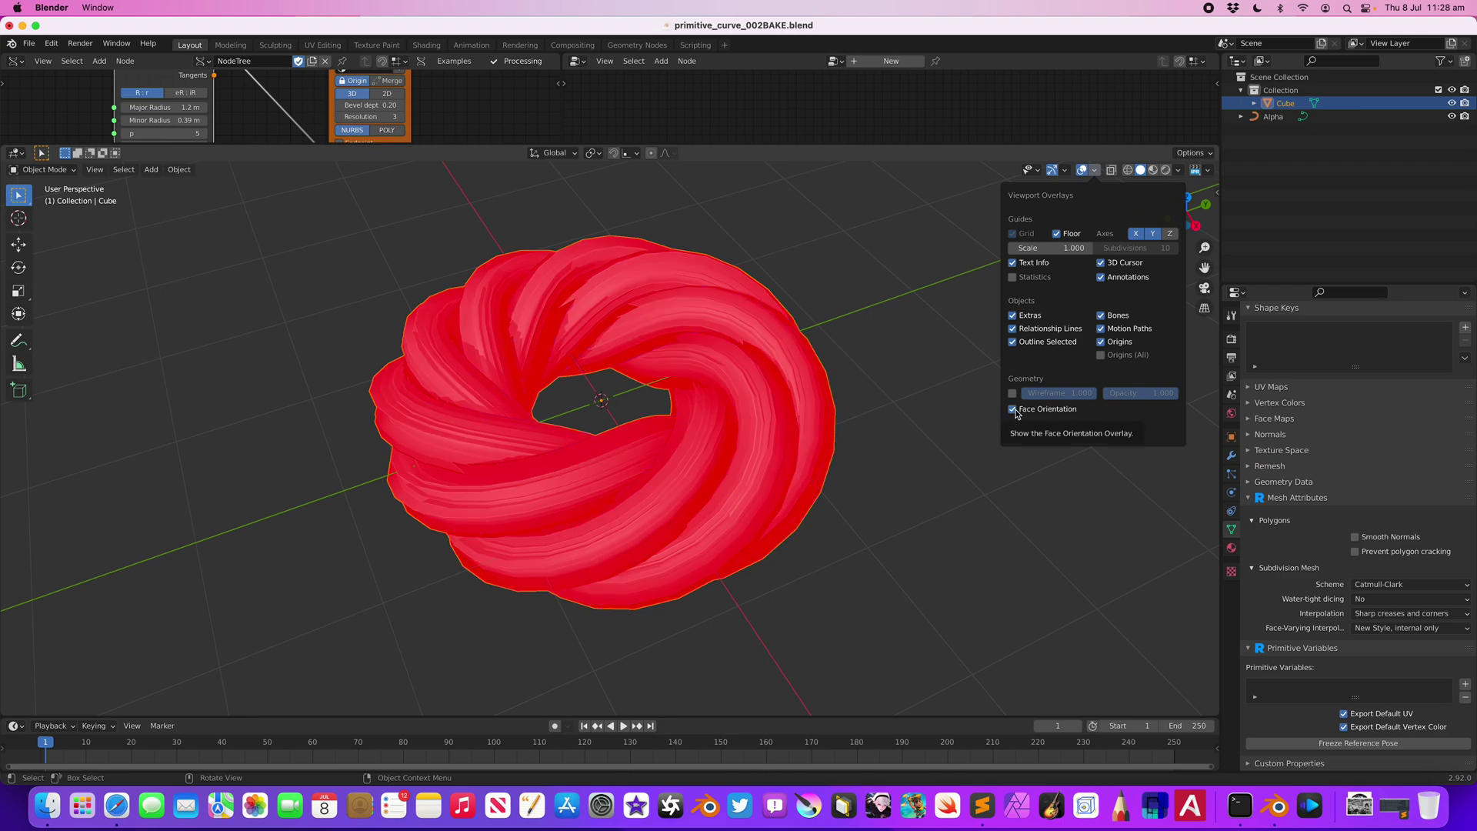
left_click(1014, 410)
- Flip the normals of all the knotted ring's faces and return to Object Mode
key("Tab")
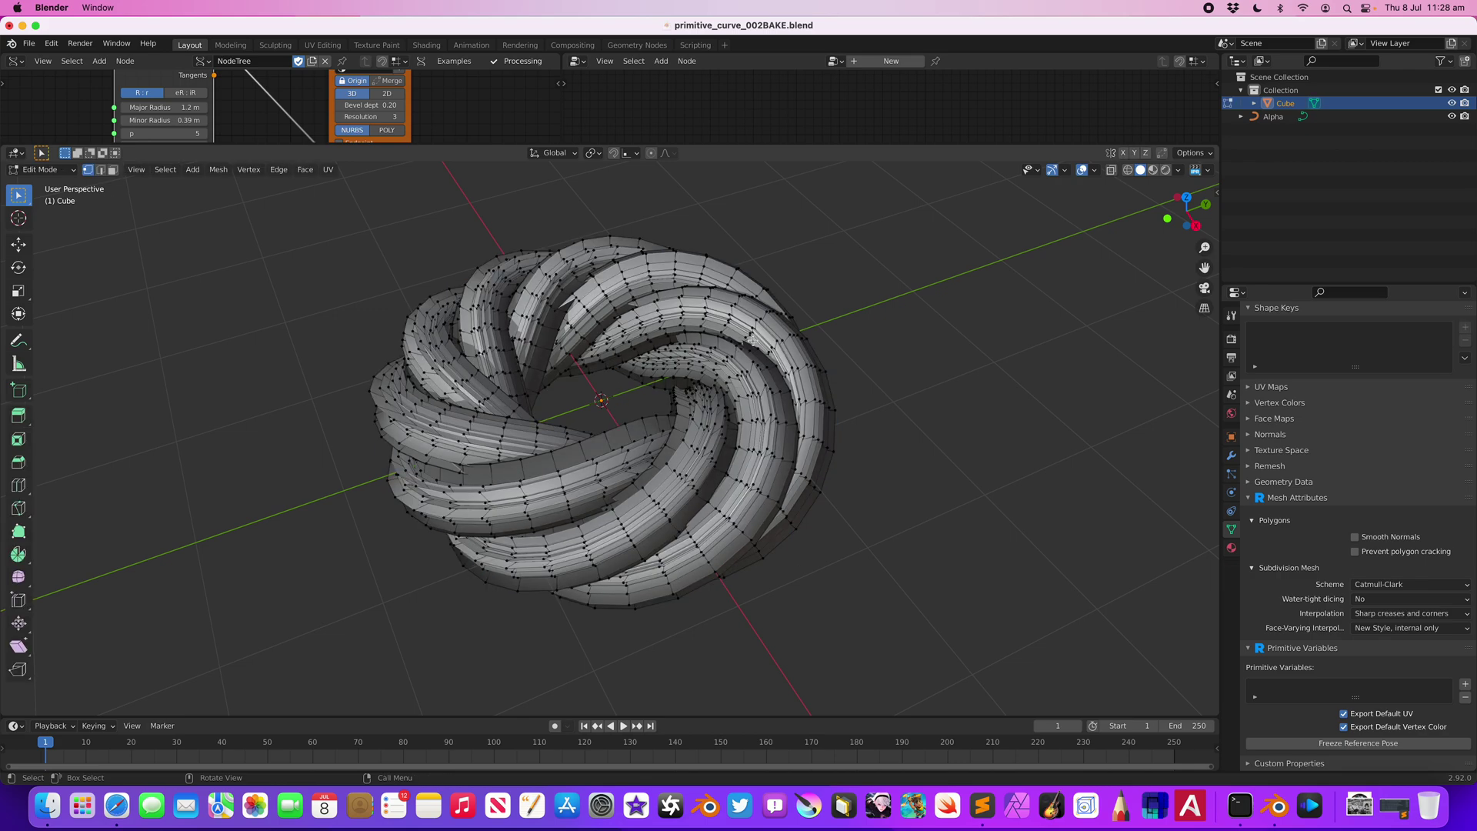
key("a")
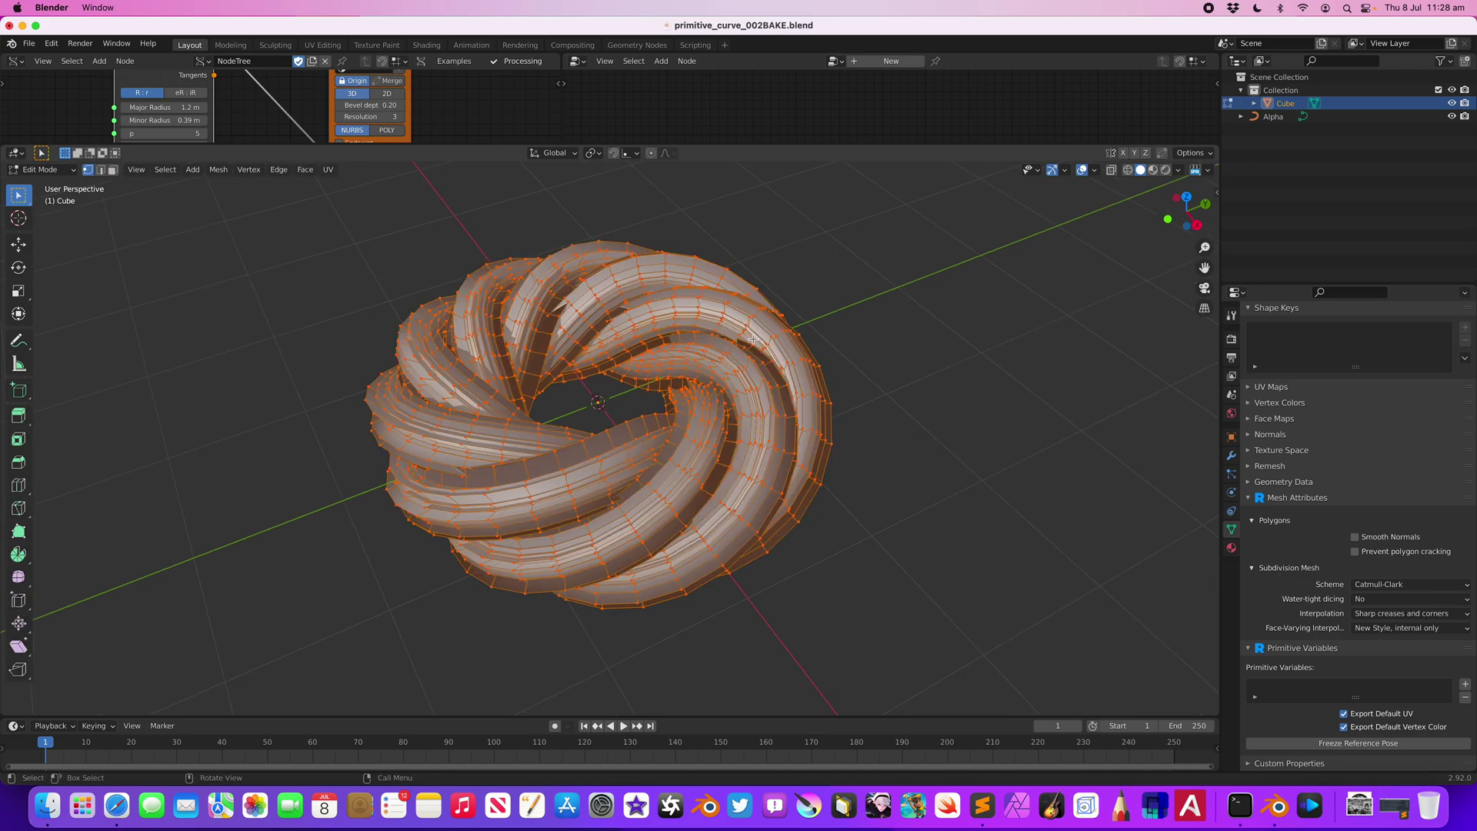
key("F3")
type("floip")
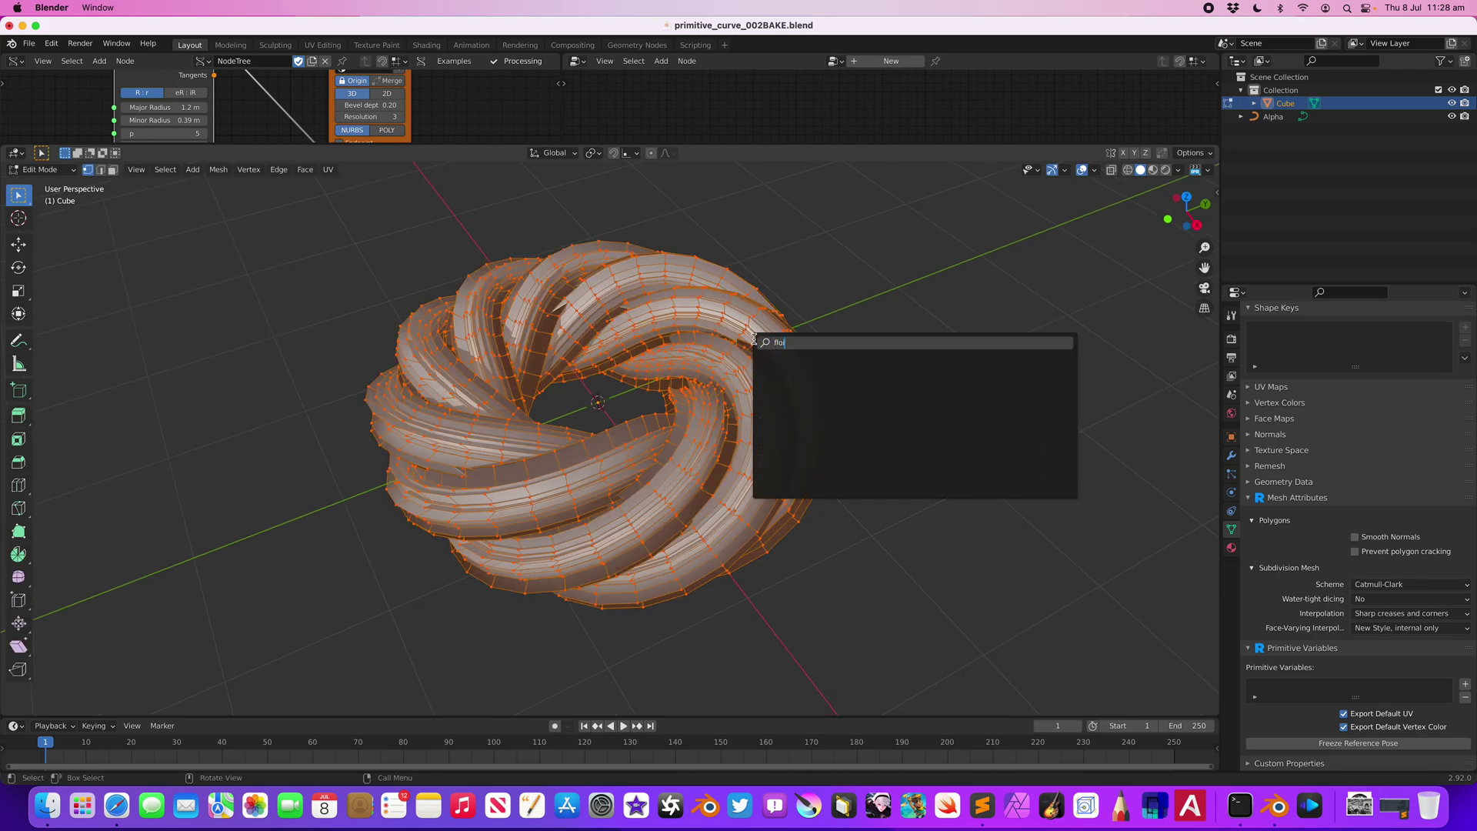
key("BackSpace")
key("BackSpace")
type("ip no")
key("Return")
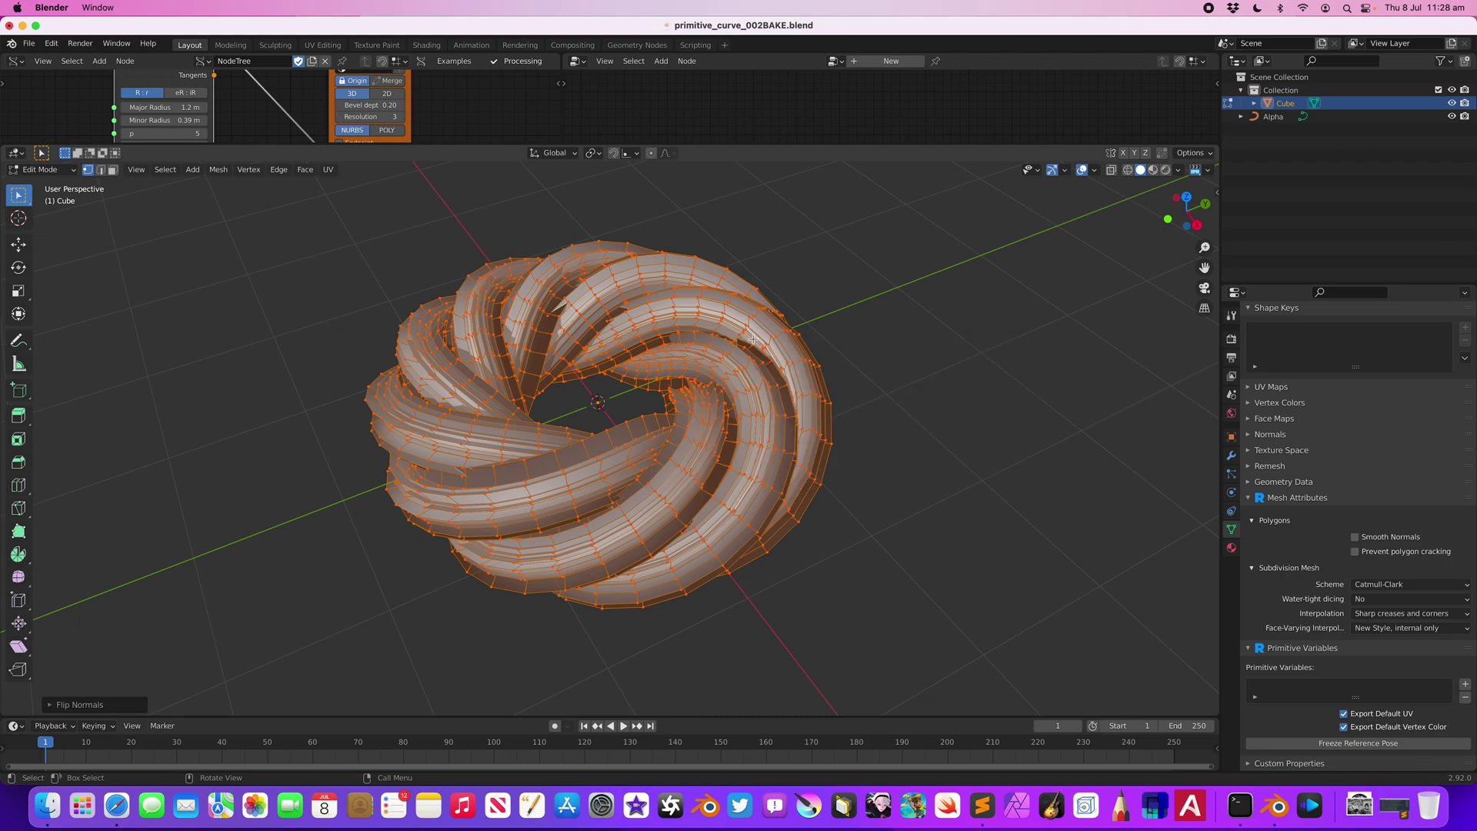
key("Tab")
- Recheck the direction of the flipped faces with the Face Orientation overlay, leaving the overlay off
left_click(1096, 170)
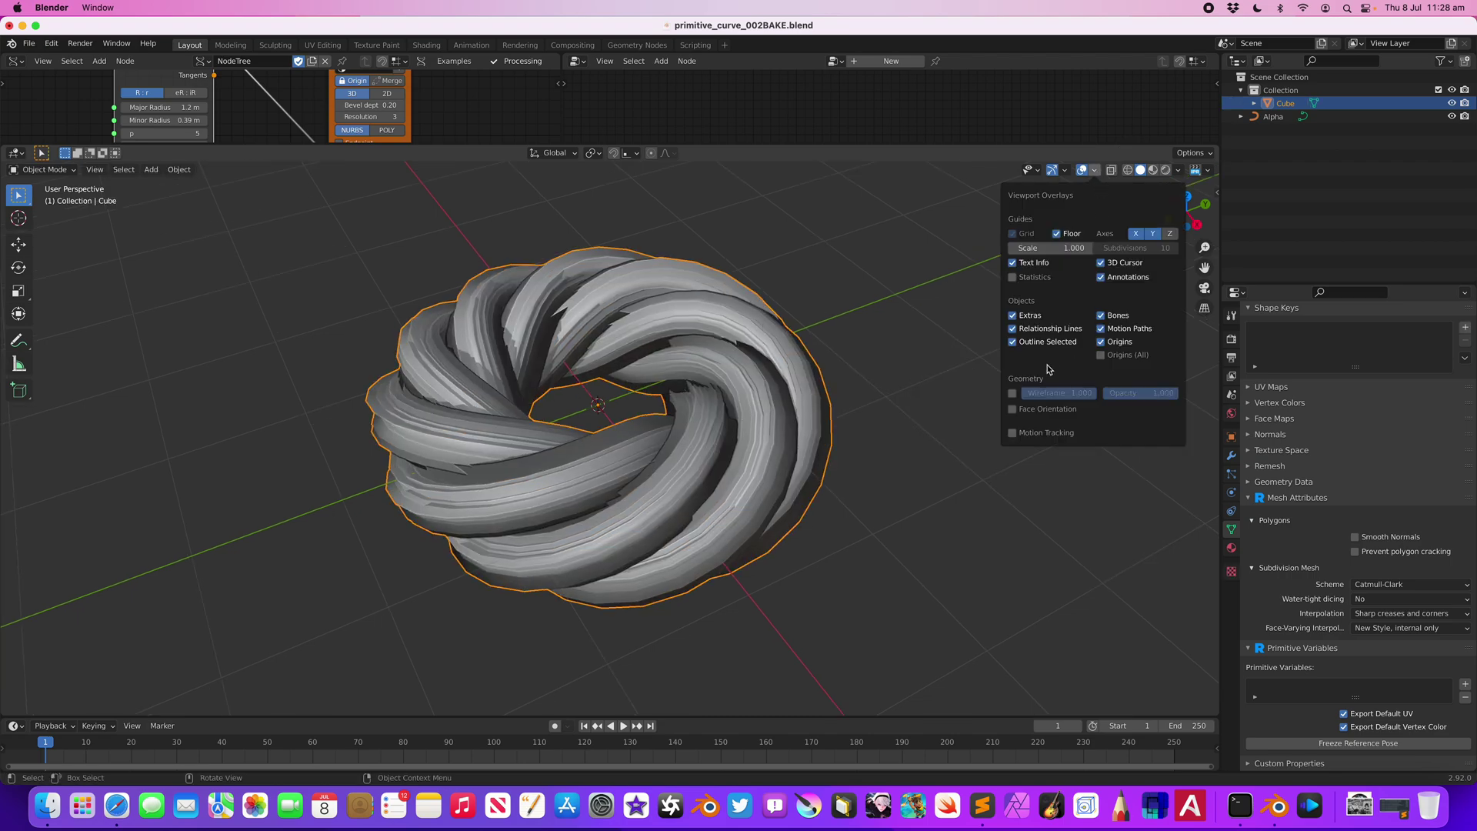
left_click(1019, 409)
left_click(1018, 408)
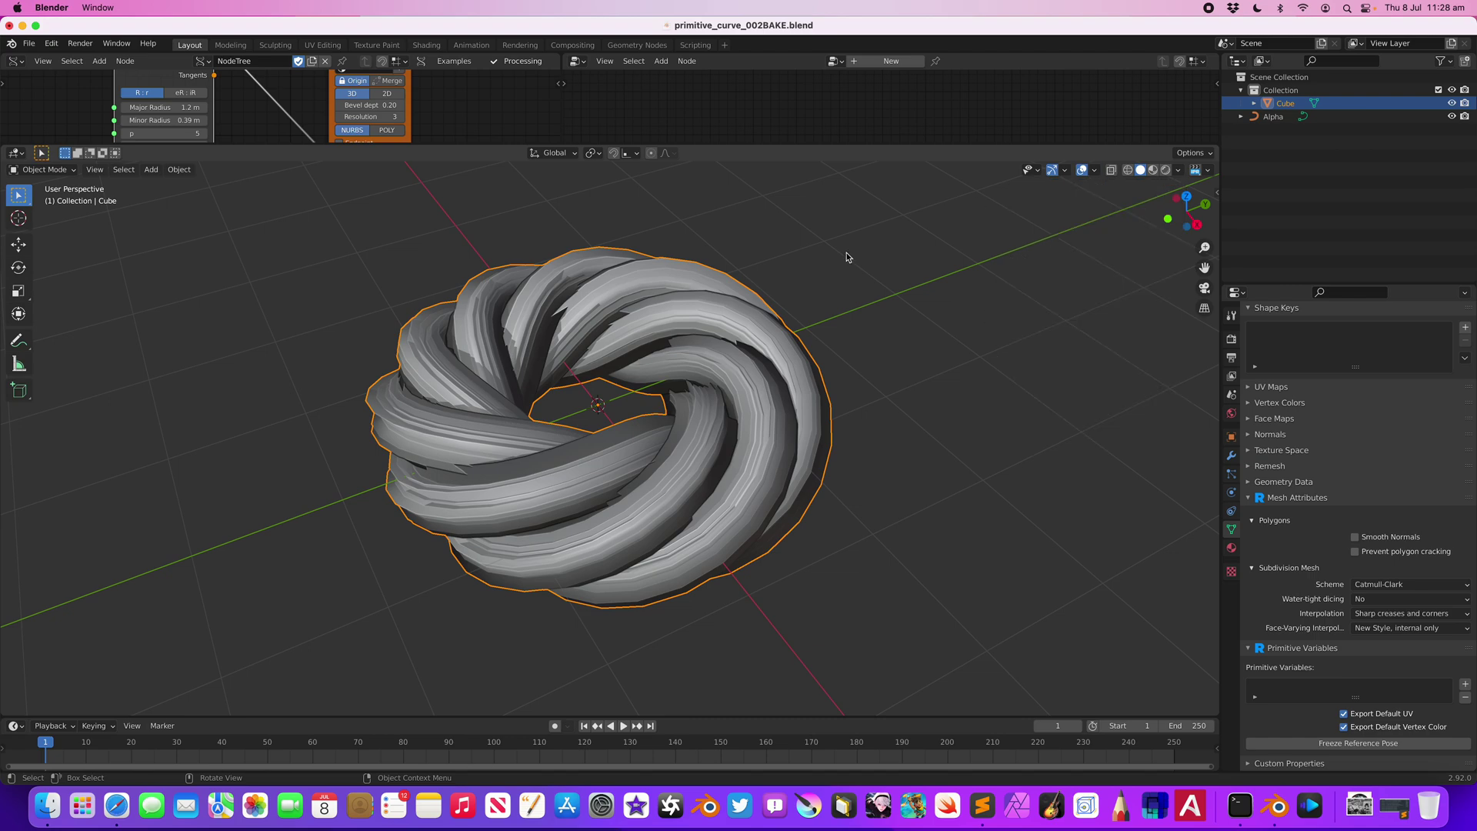
scroll(908, 246, "left", 2)
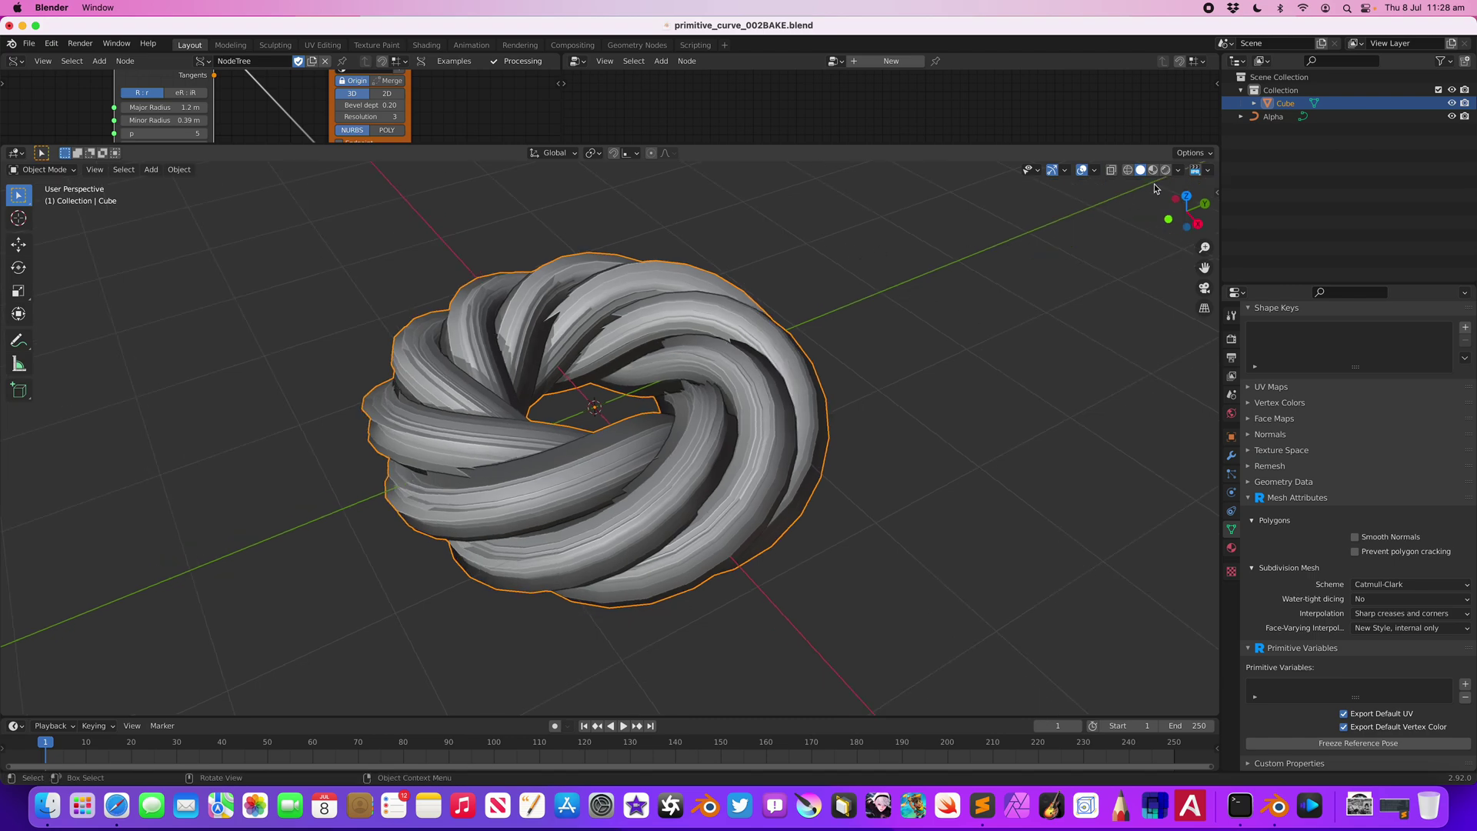
- Add the RenderMan light rig preset Three Point to the scene
right_click(927, 285)
mouse_move(932, 272)
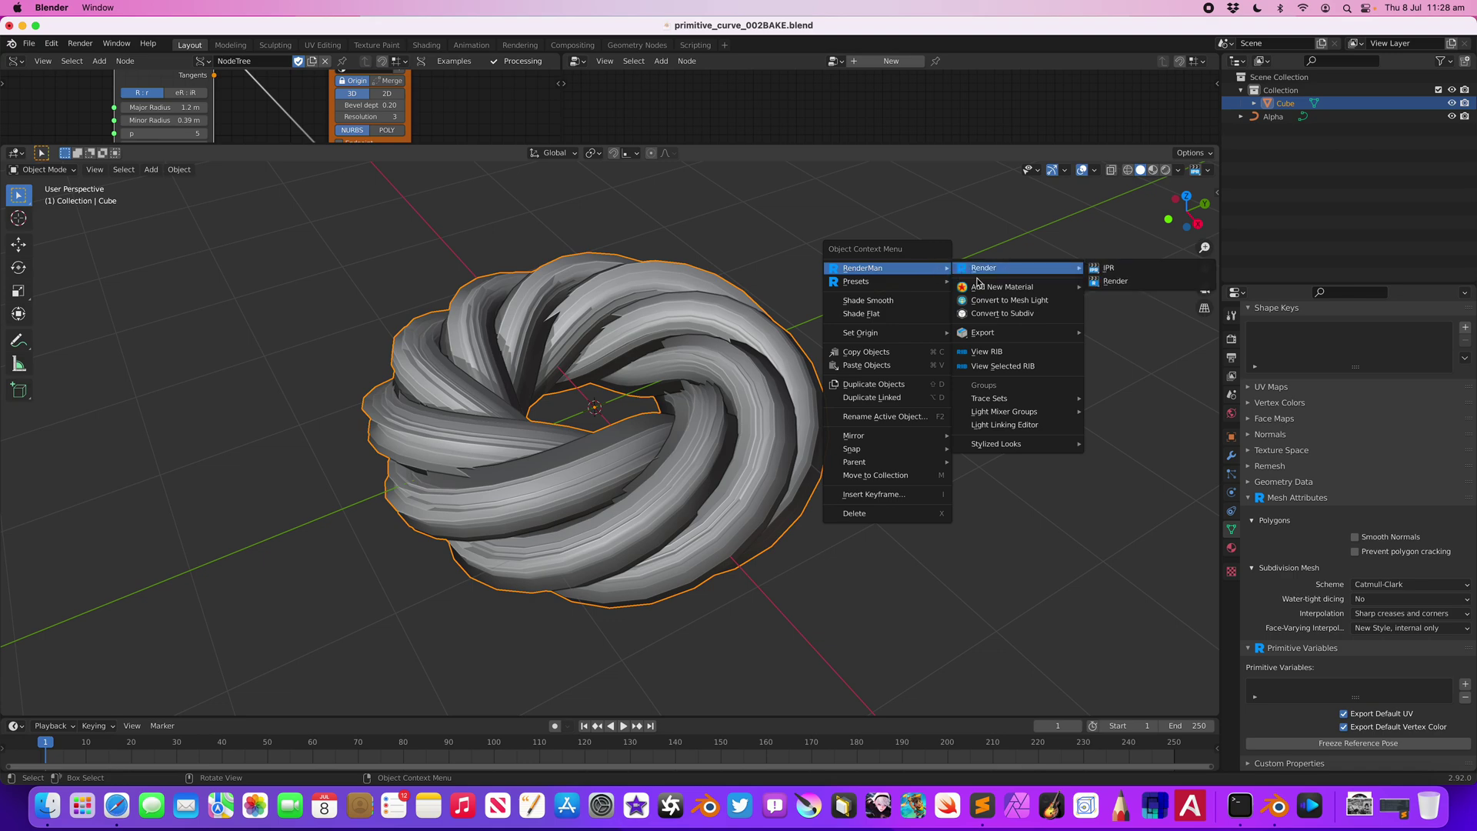
mouse_move(1047, 300)
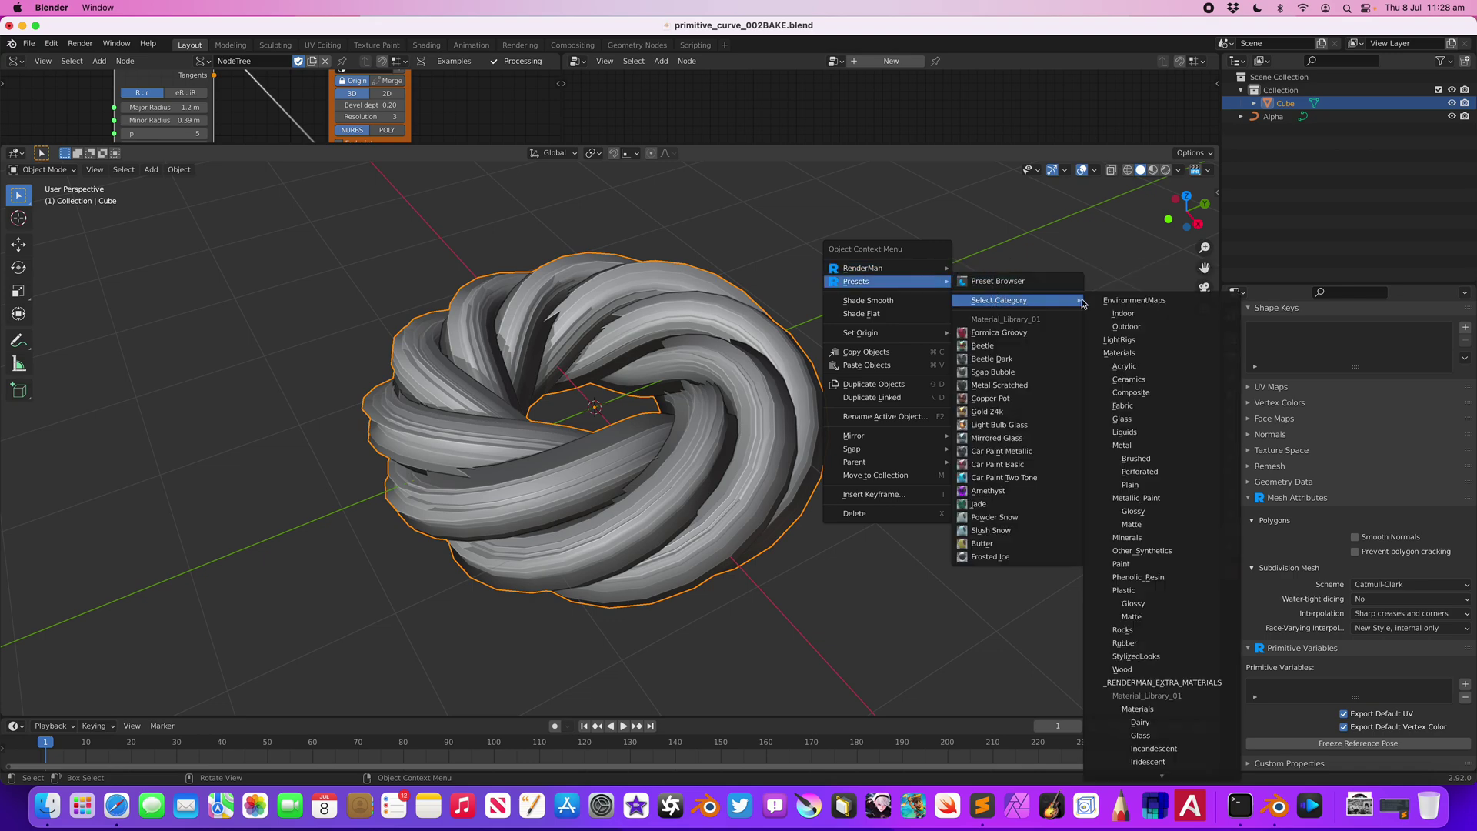
left_click(1135, 340)
right_click(1010, 272)
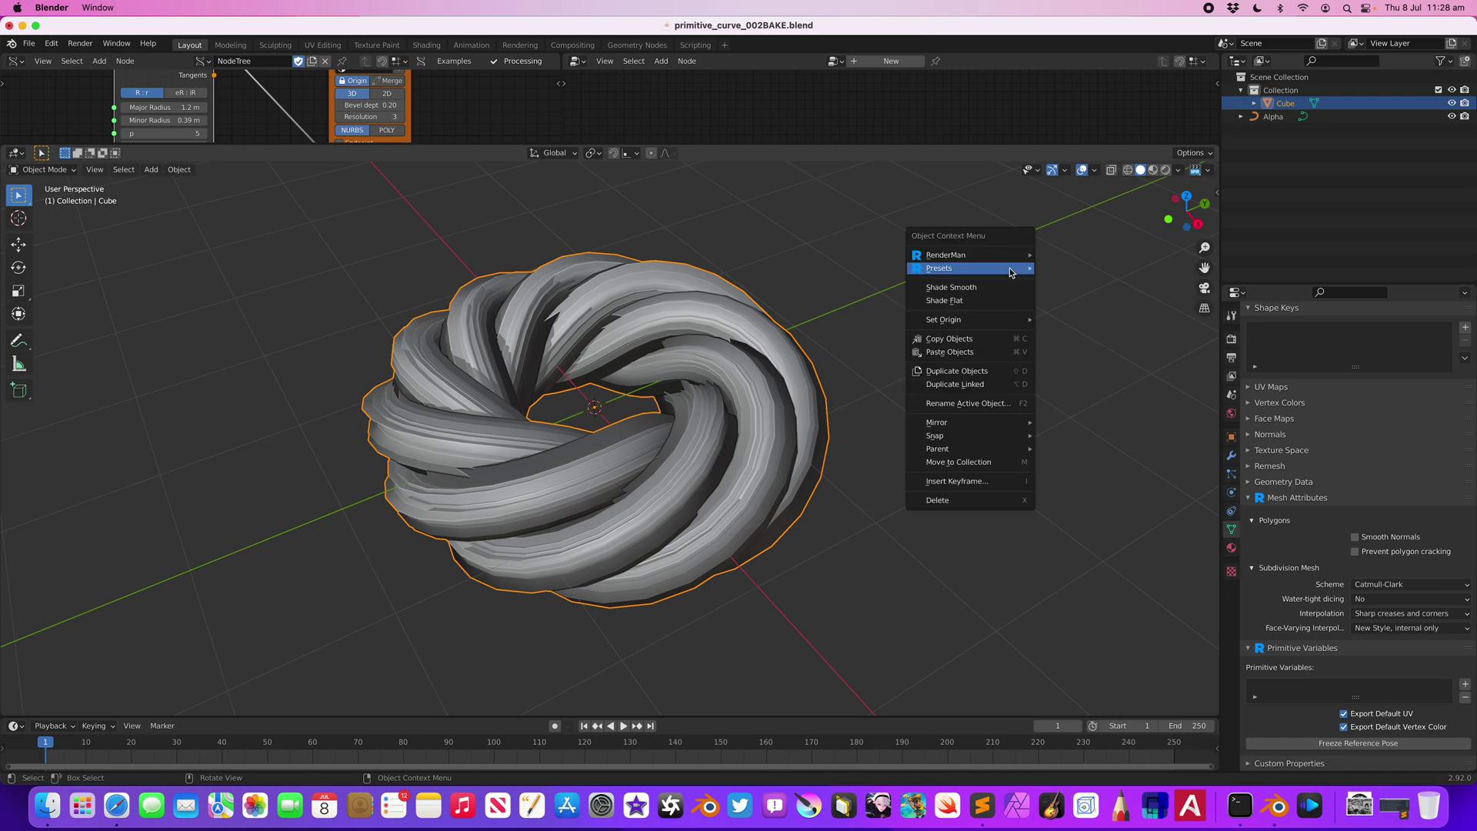
mouse_move(1010, 273)
left_click(1092, 346)
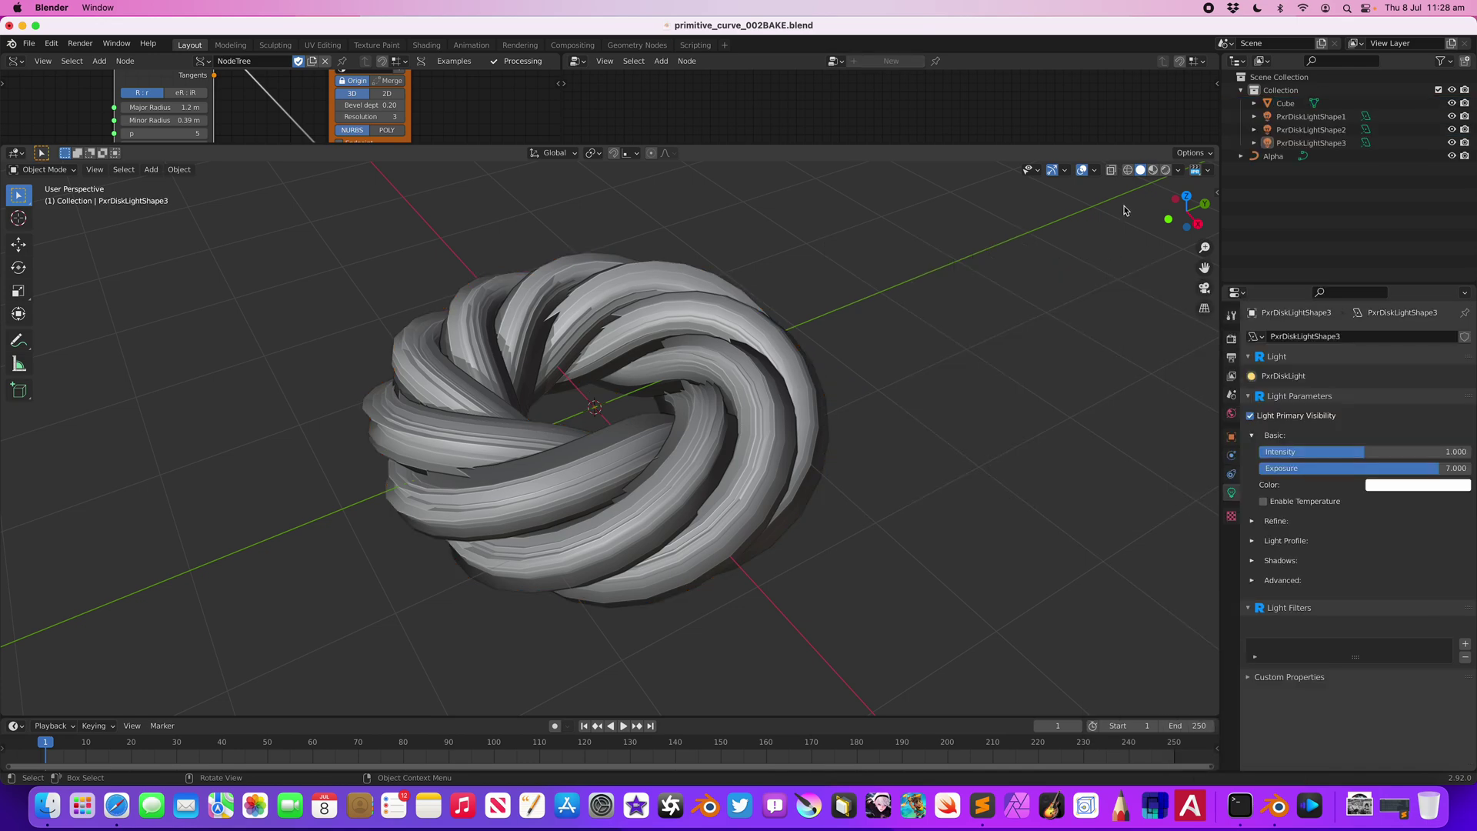
- Start the RenderMan viewport render and assign the existing Beetle material to the knotted ring
left_click(1195, 170)
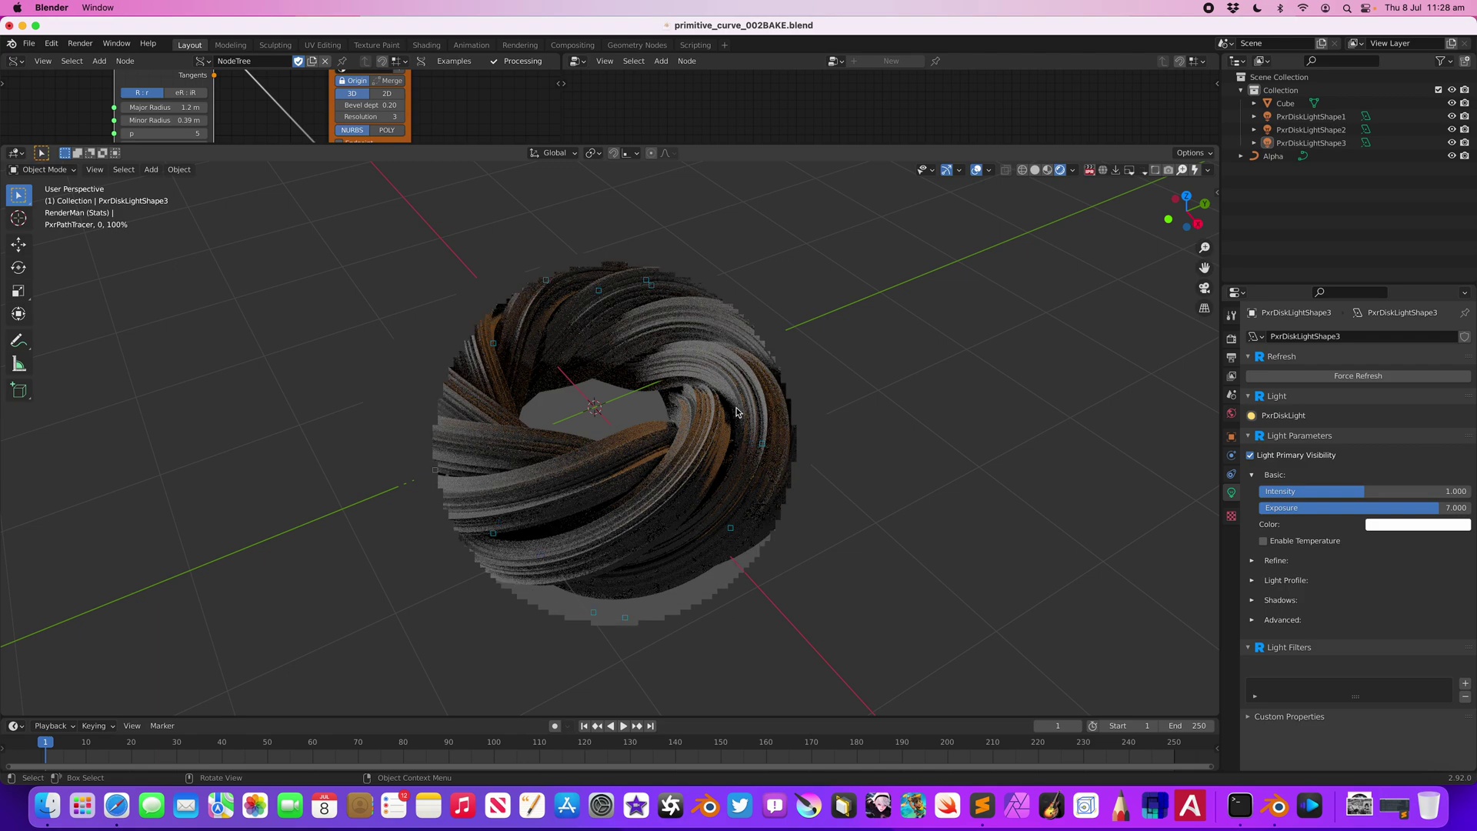
left_click(736, 411)
left_click(1231, 548)
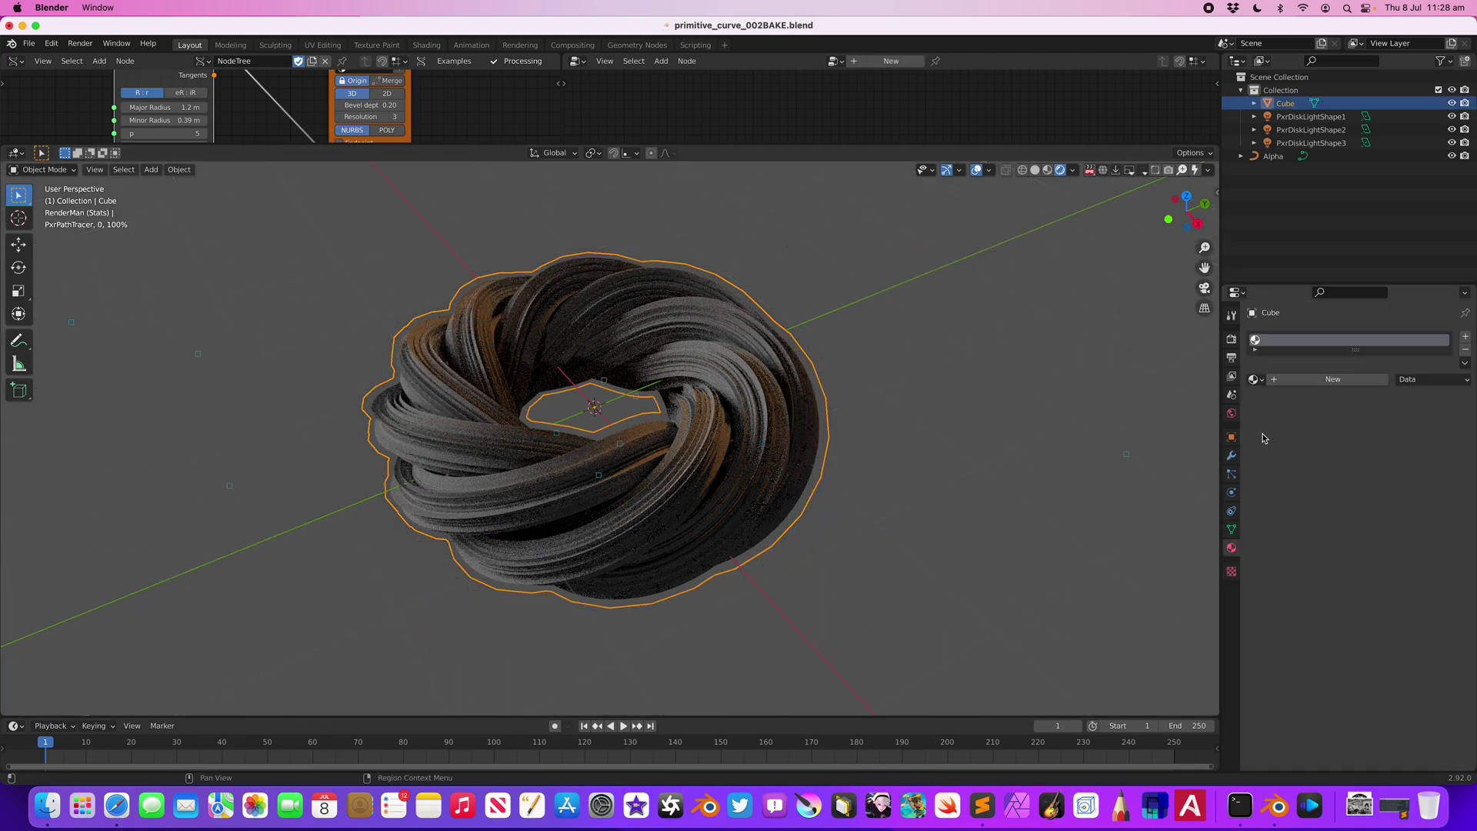
left_click(1262, 380)
left_click(1268, 400)
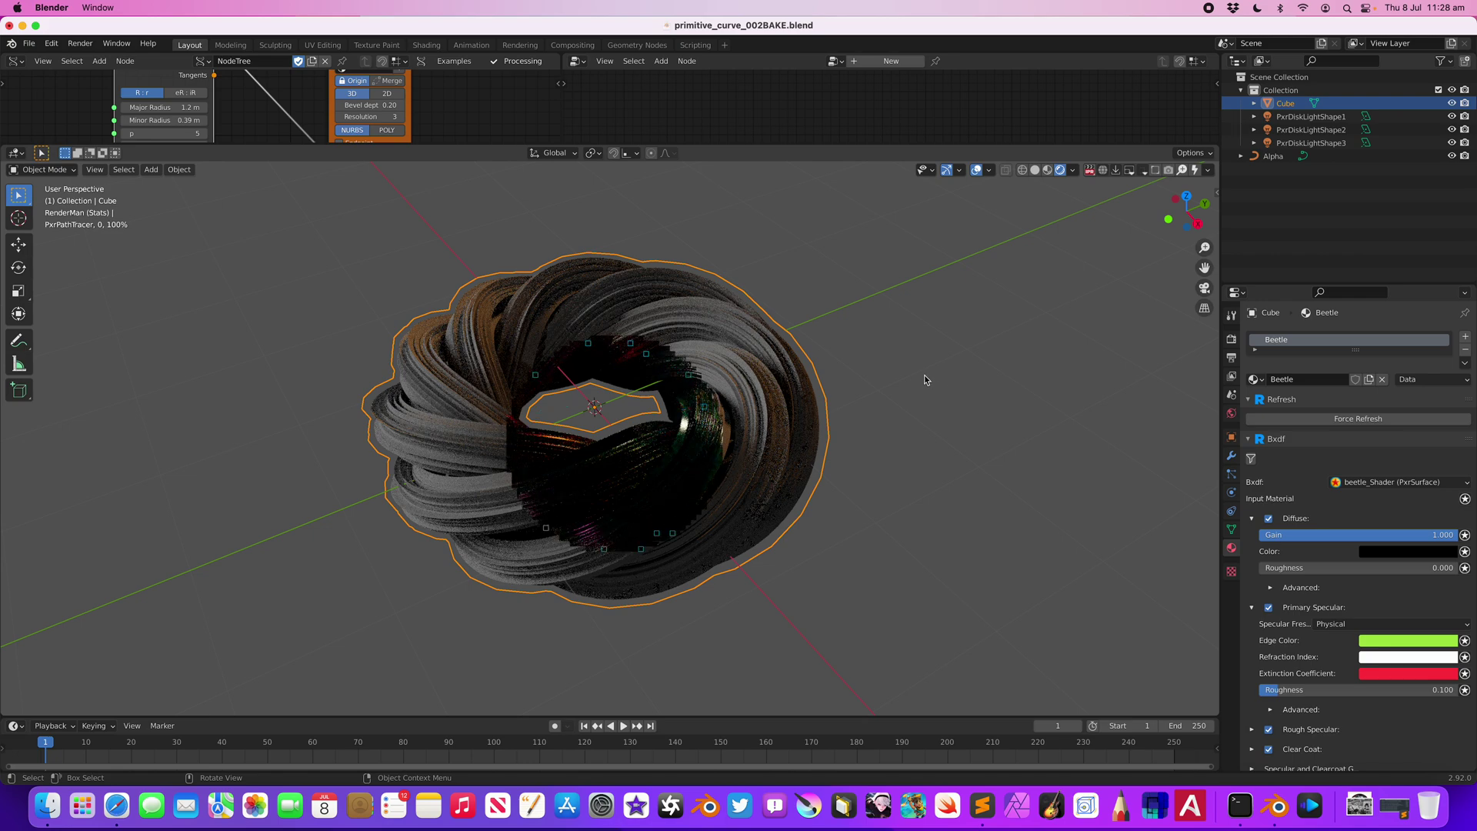
- Add the Pixar Atrium indoor environment map preset as a dome light and hide the viewport overlays and gizmos
right_click(926, 375)
mouse_move(927, 373)
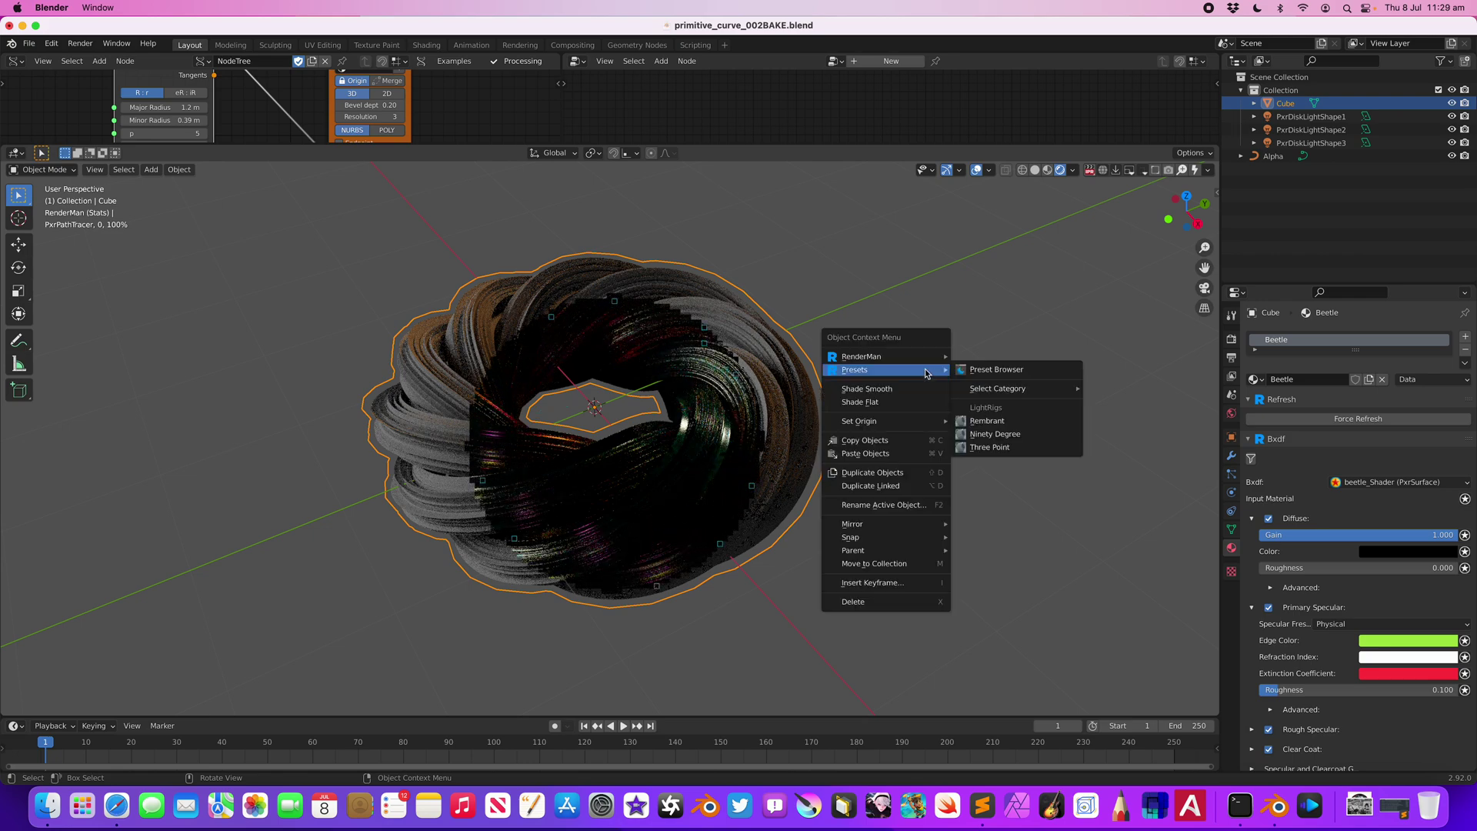
mouse_move(1046, 388)
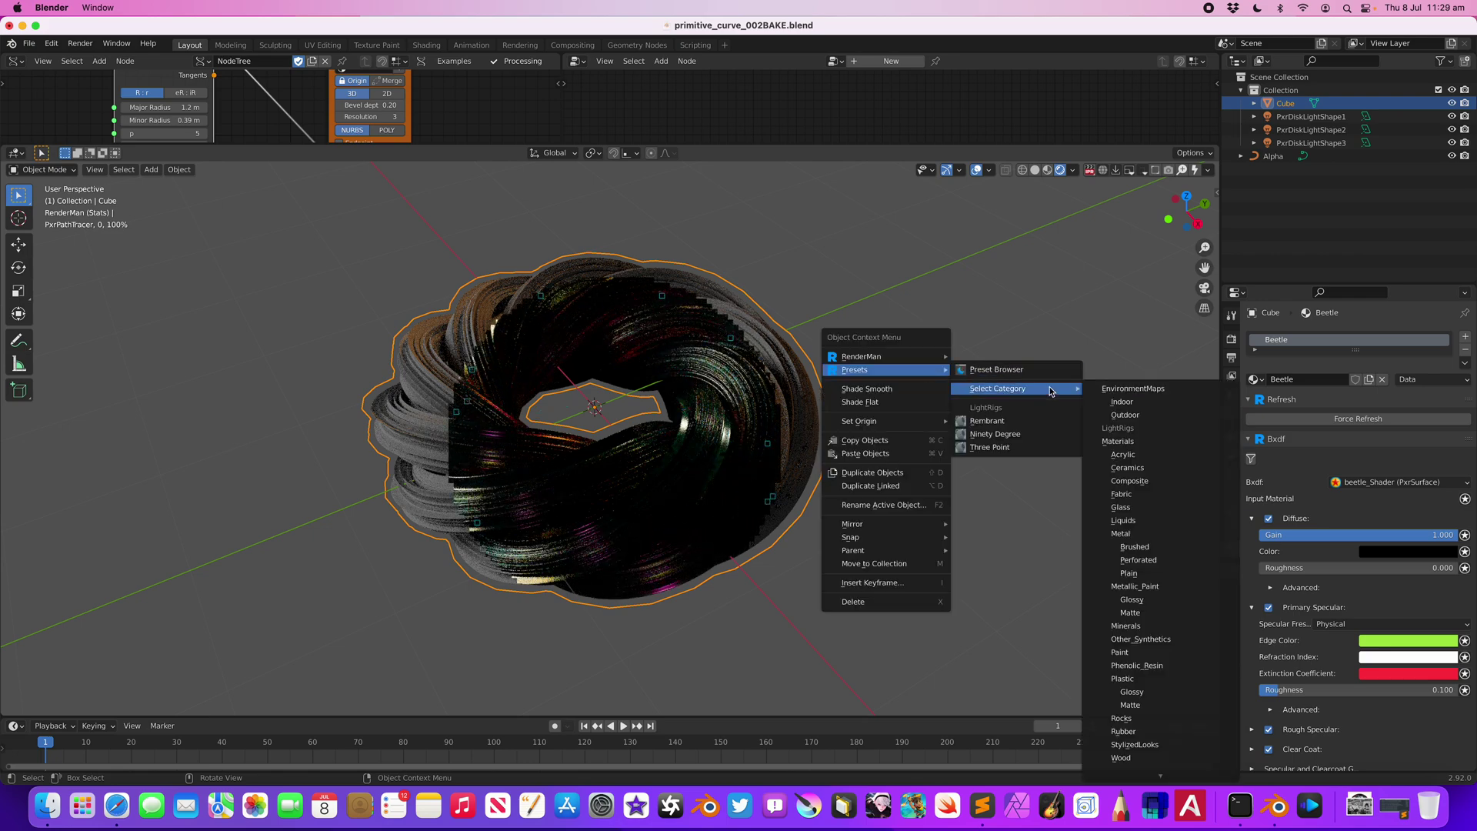
left_click(1114, 401)
right_click(1012, 319)
mouse_move(1013, 319)
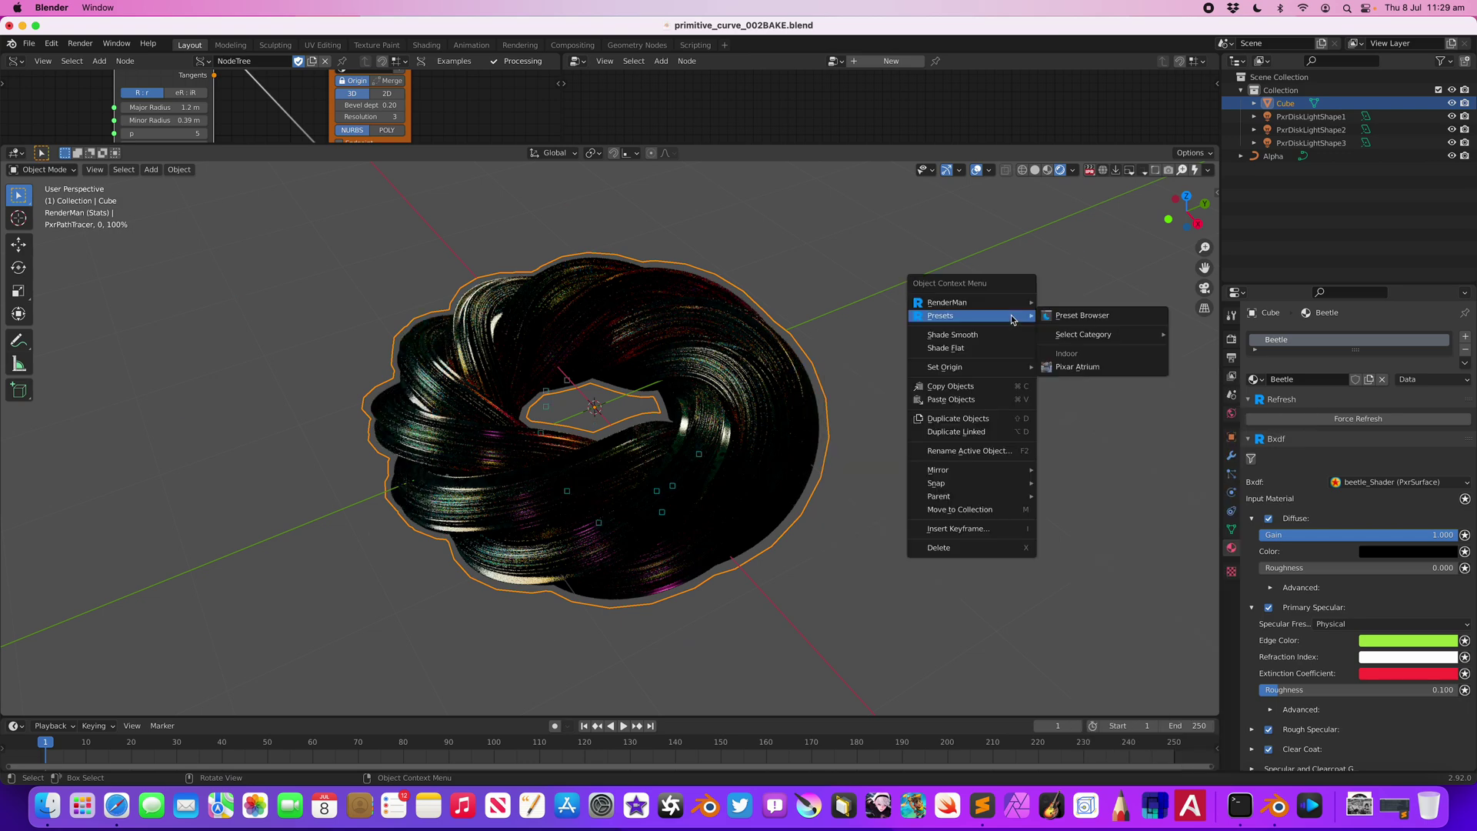
left_click(1081, 367)
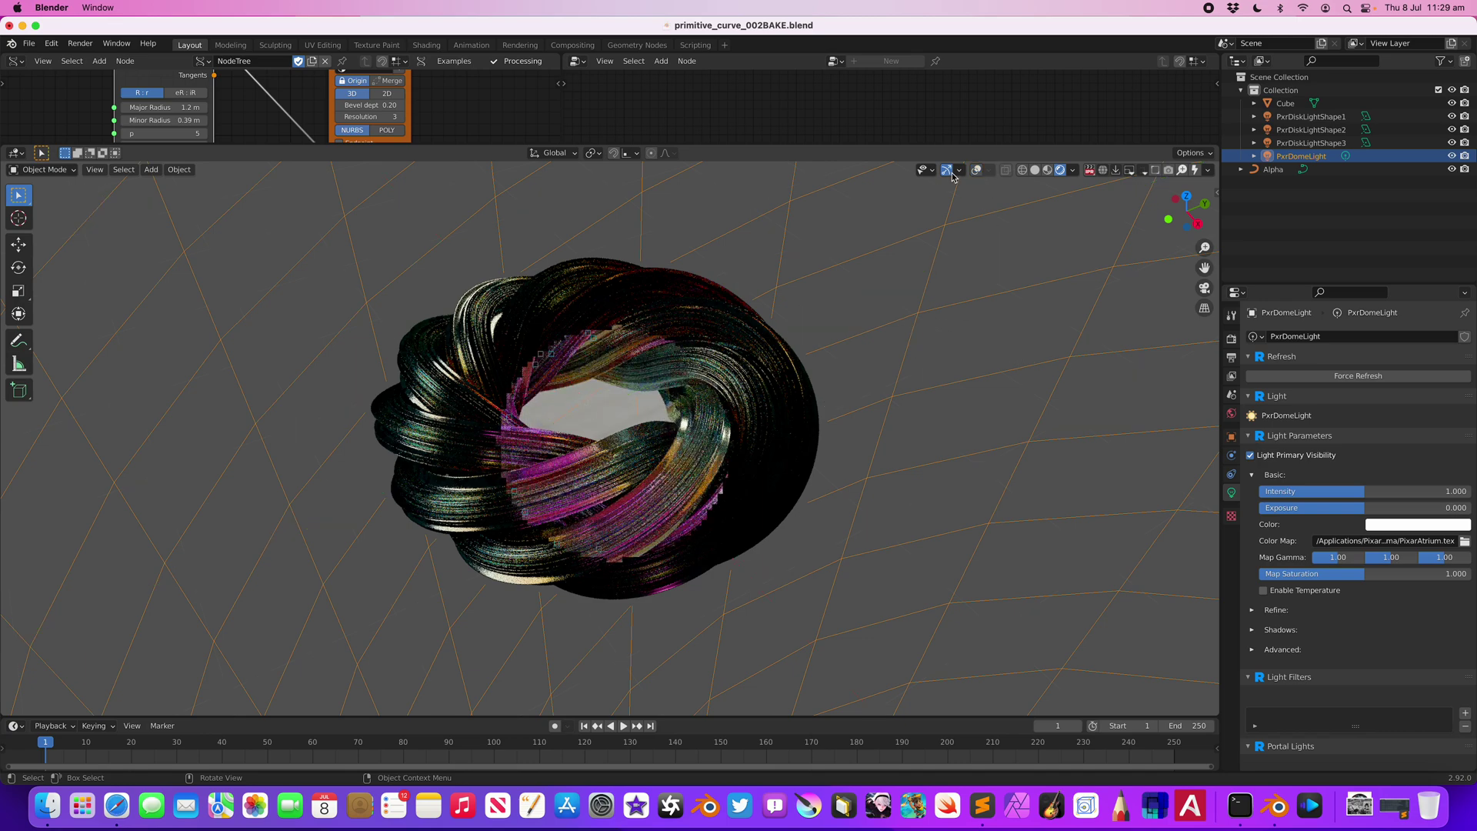
left_click(978, 171)
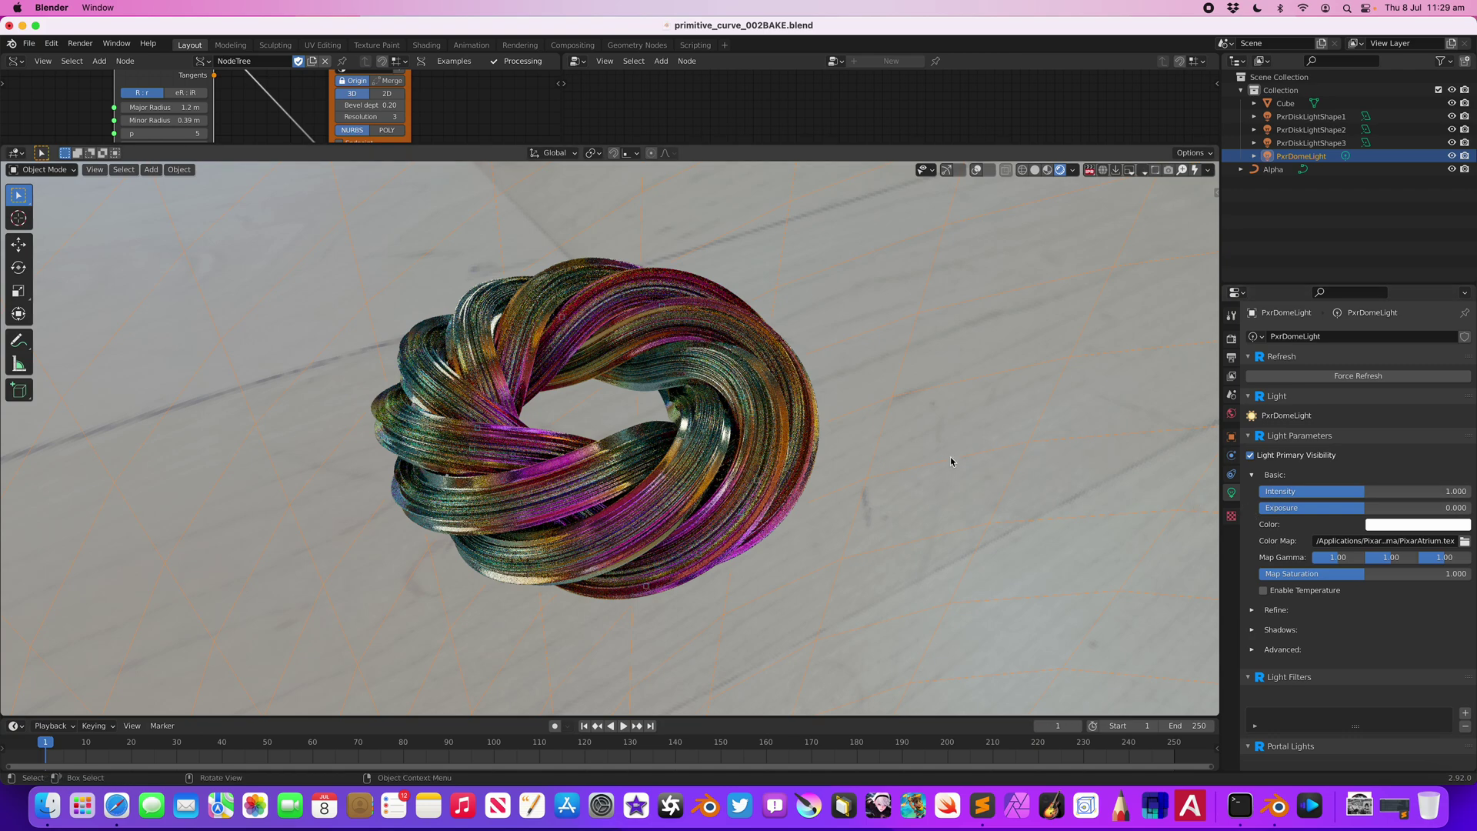
- Set the ring's Beetle shader Primary Specular edge color to cyan and its extinction coefficient to orange
left_click(797, 437)
scroll(1392, 582, "down", 3)
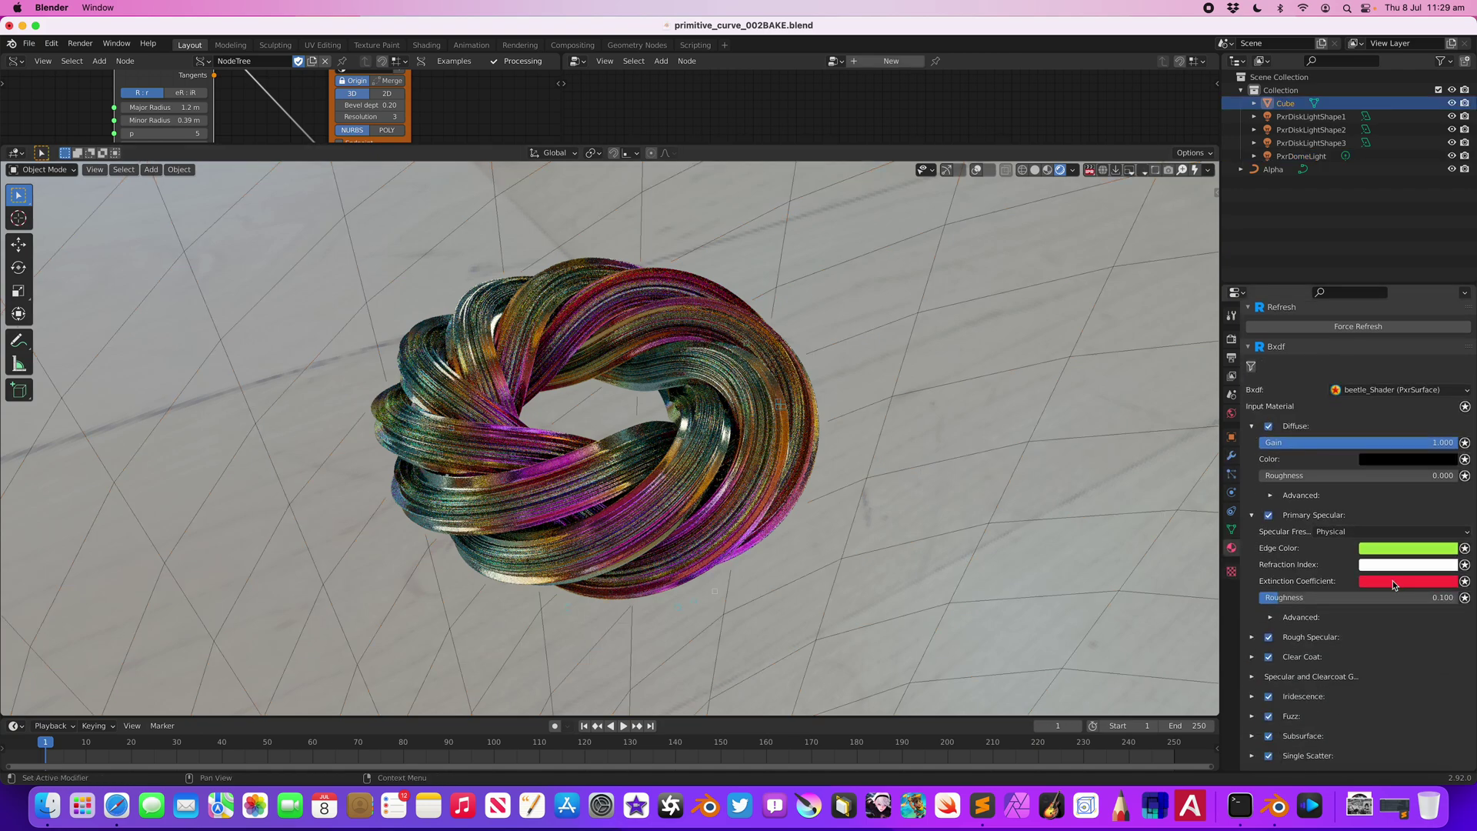
left_click(1390, 550)
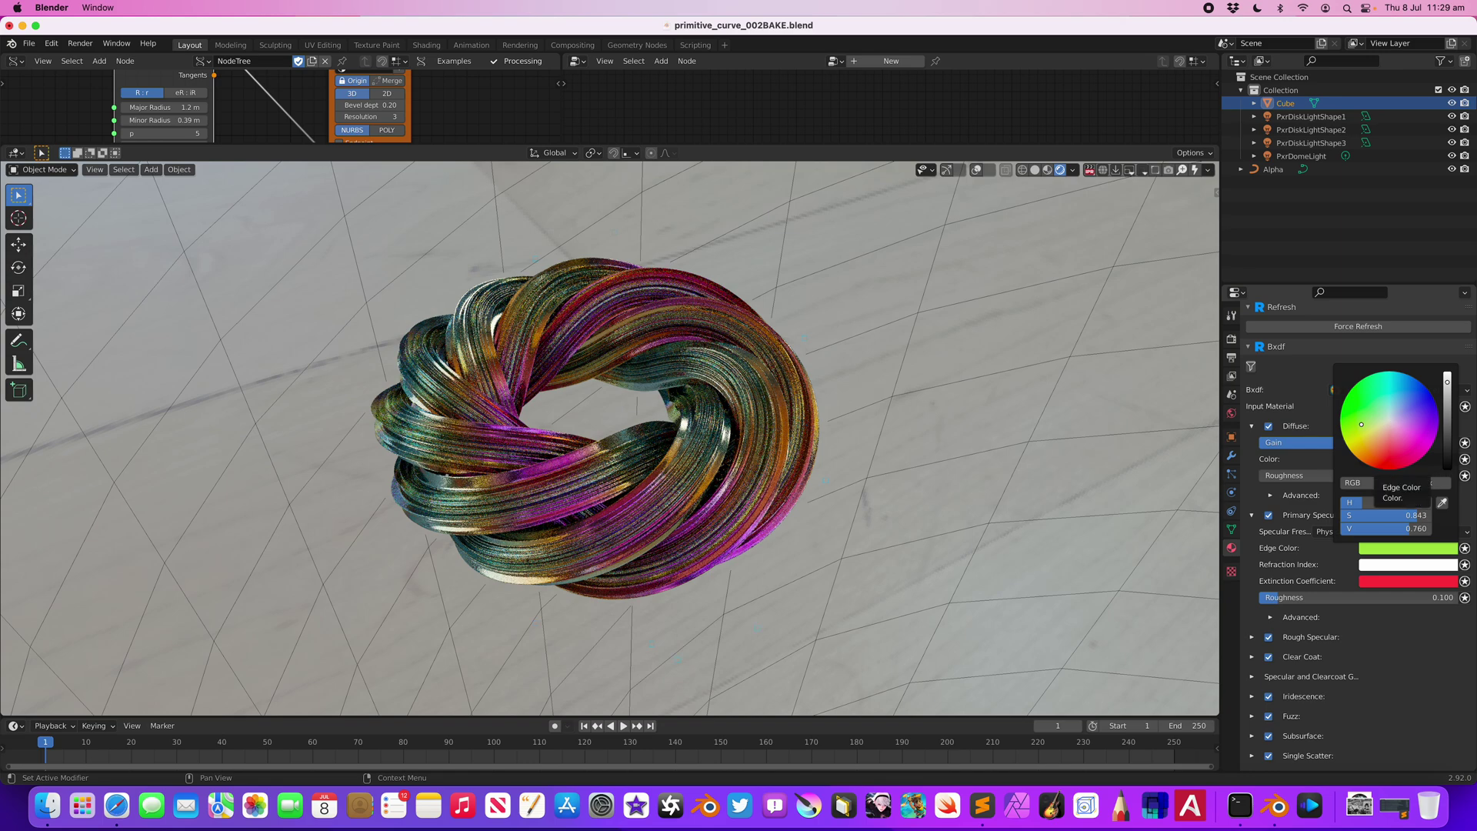
left_click_drag(1389, 420, 1411, 406)
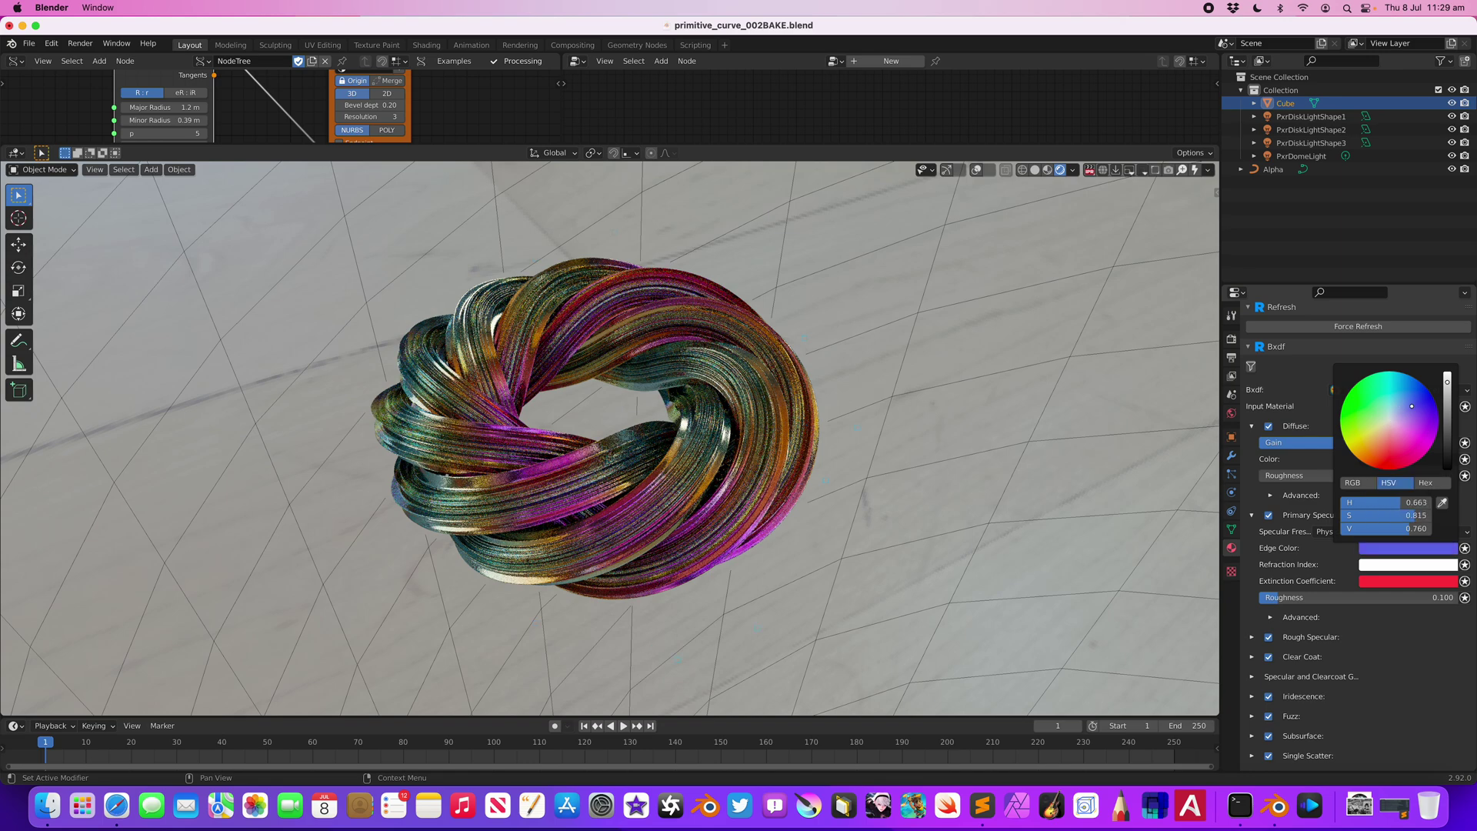
left_click(1388, 582)
mouse_move(1394, 485)
left_mouse_down()
mouse_move(1385, 454)
mouse_move(1348, 480)
mouse_move(1365, 497)
left_mouse_up()
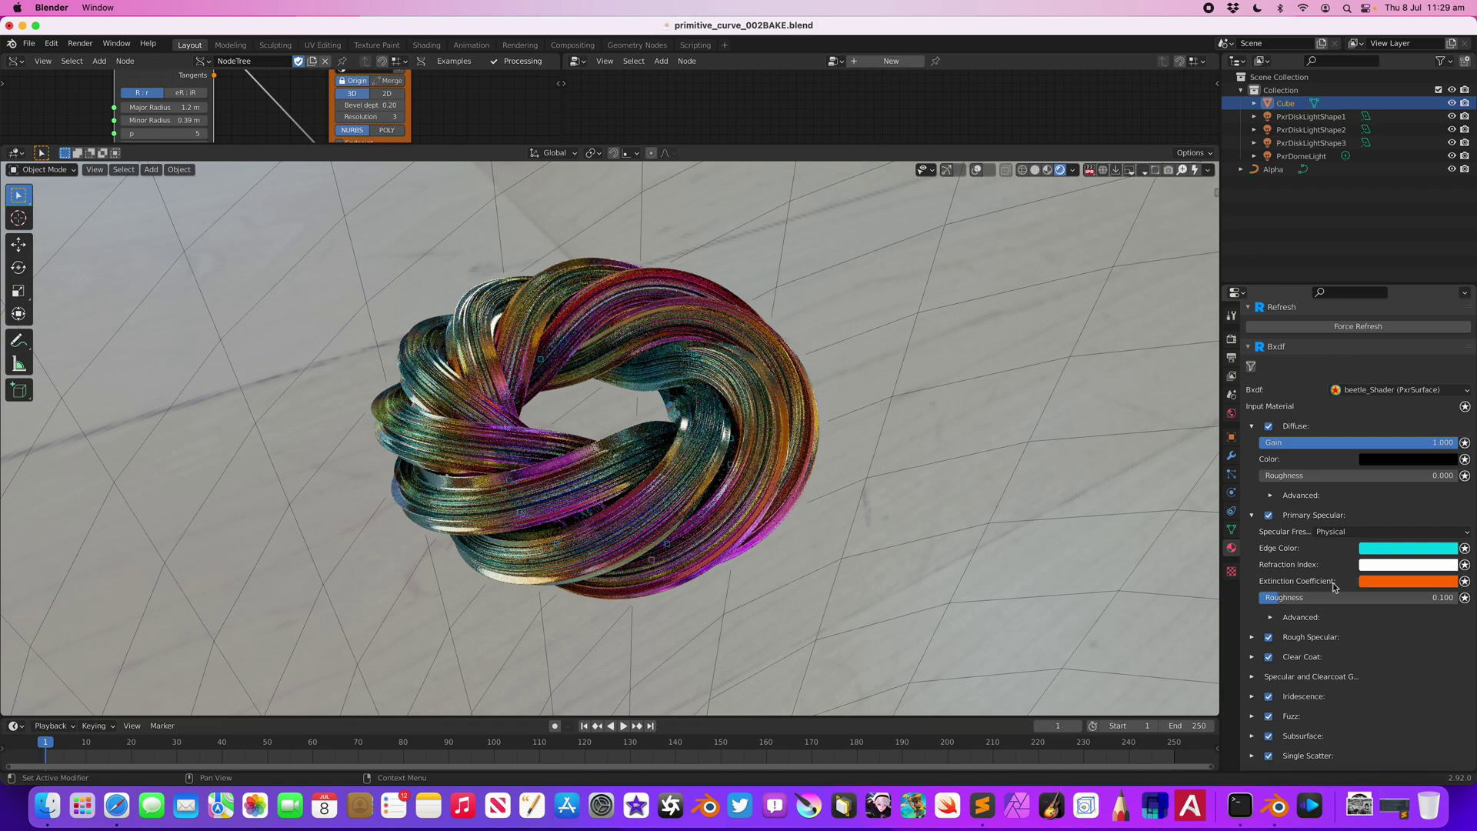
- Set the Beetle shader's Iridescence face gain to 0.624 and its advanced anisotropy to 0.190
scroll(1275, 658, "down", 3)
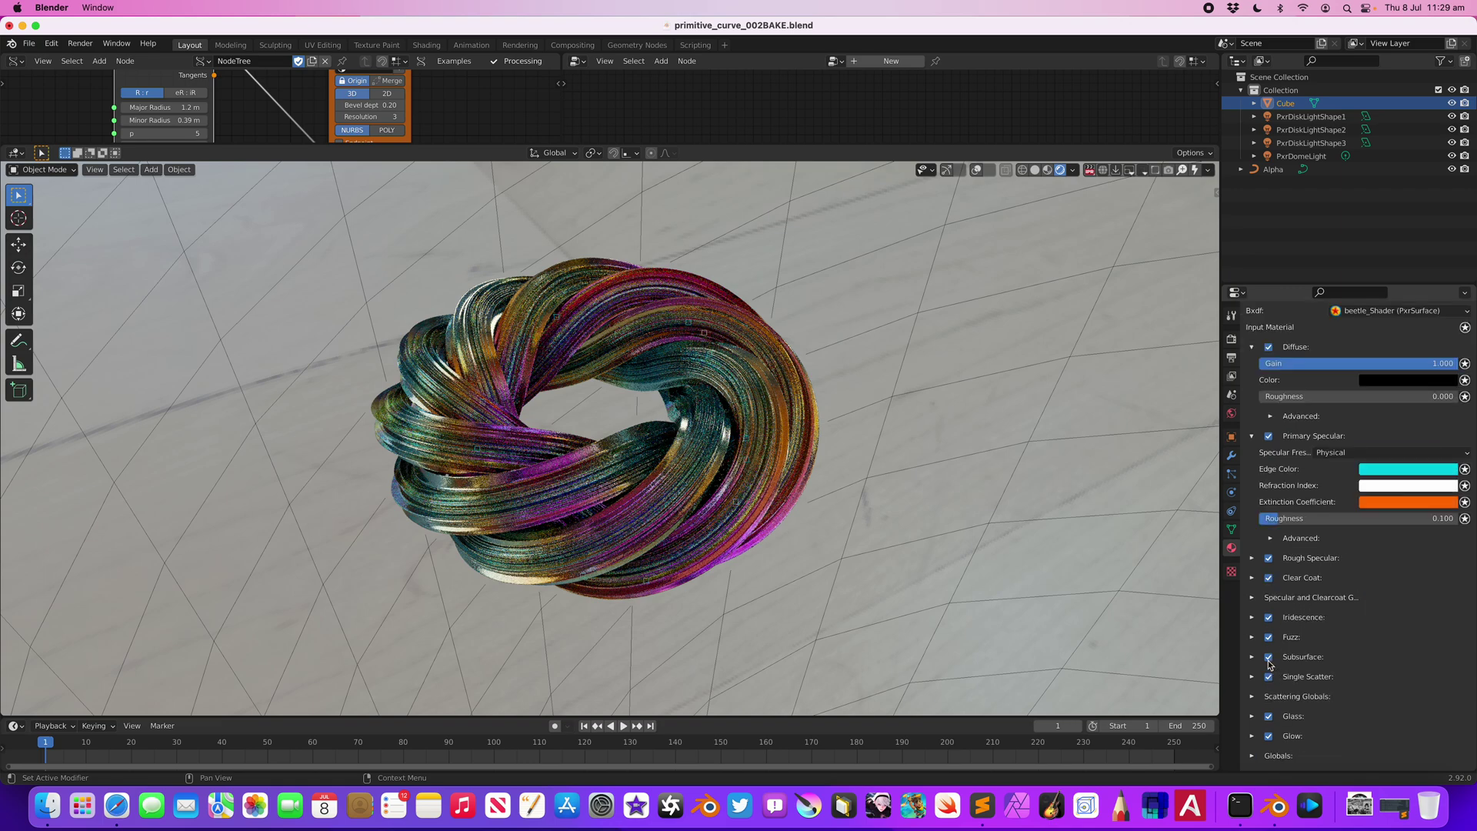
left_click(1251, 617)
scroll(1313, 632, "down", 3)
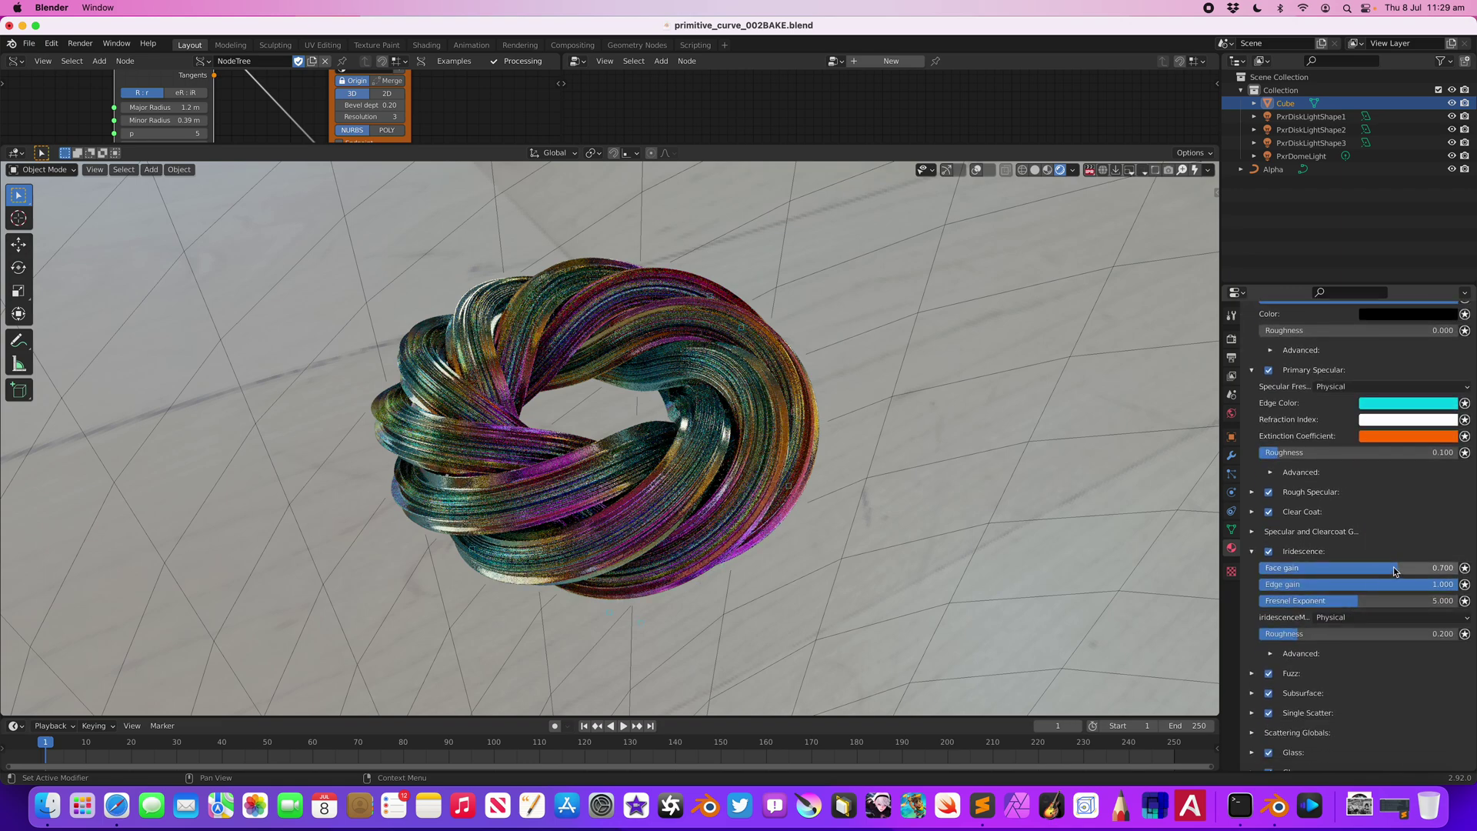
left_click_drag(1393, 568, 1377, 567)
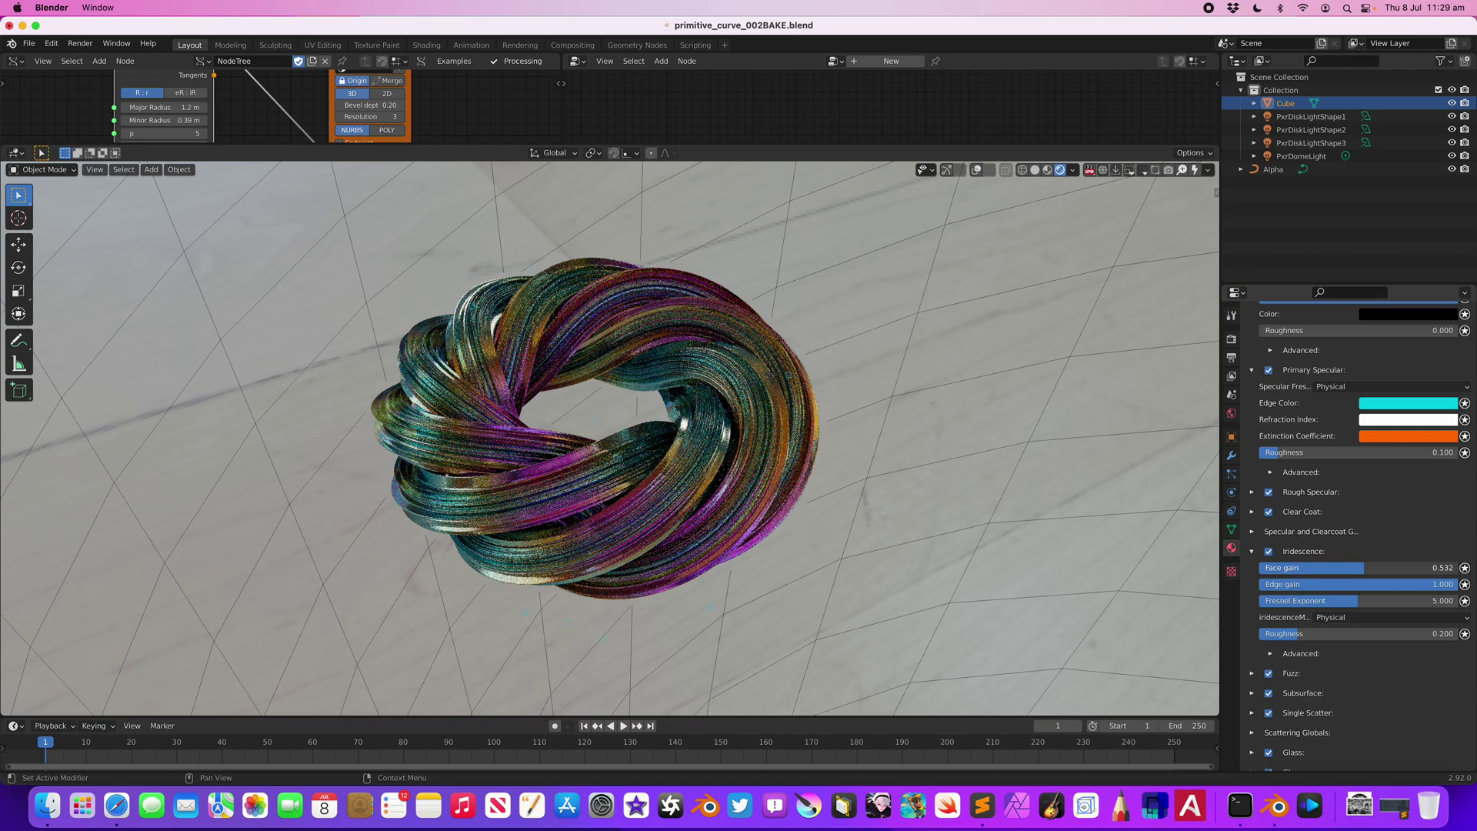
left_click(1271, 654)
scroll(1324, 675, "down", 3)
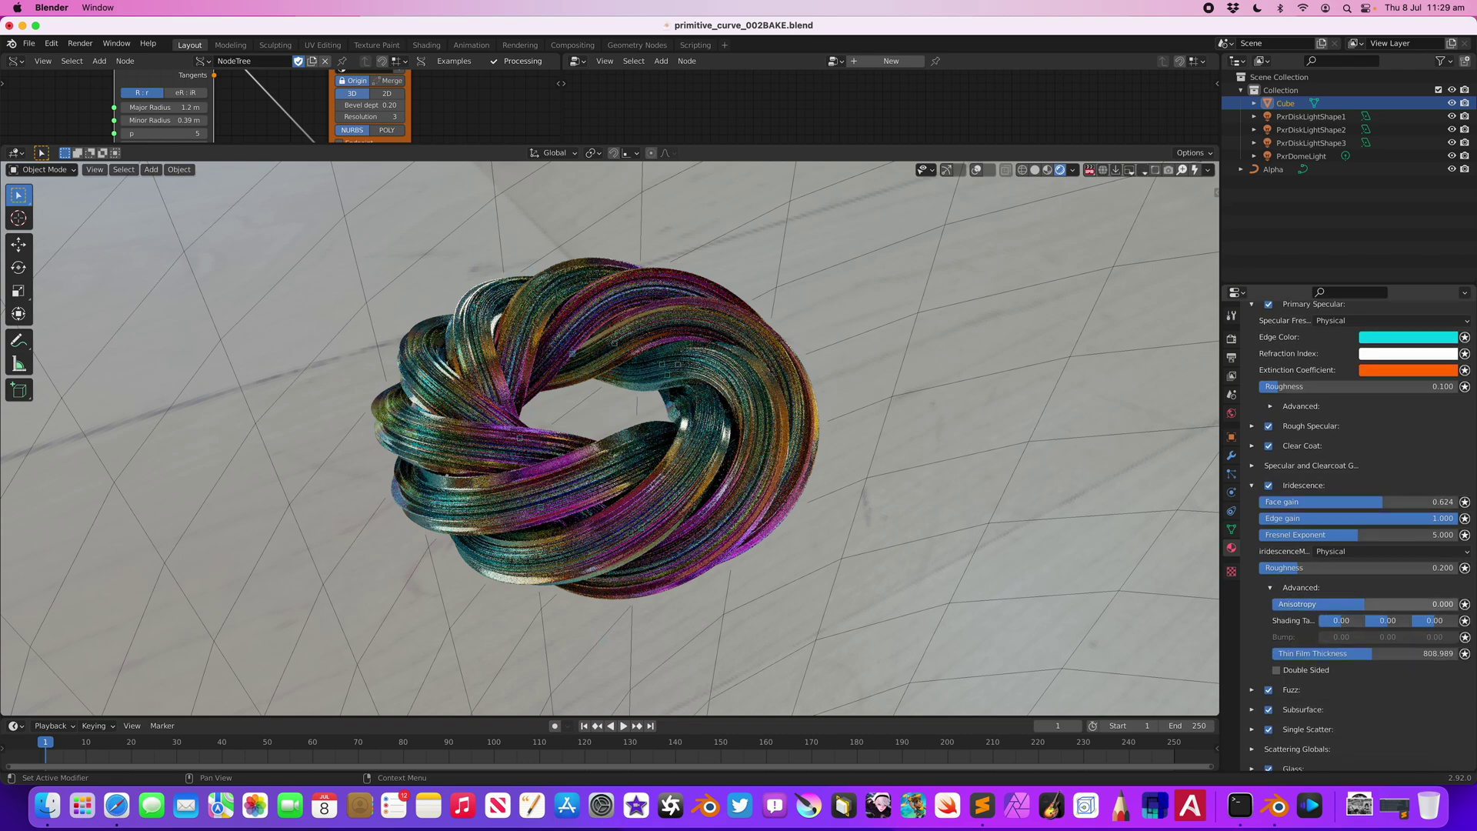
left_click_drag(1370, 603, 1383, 604)
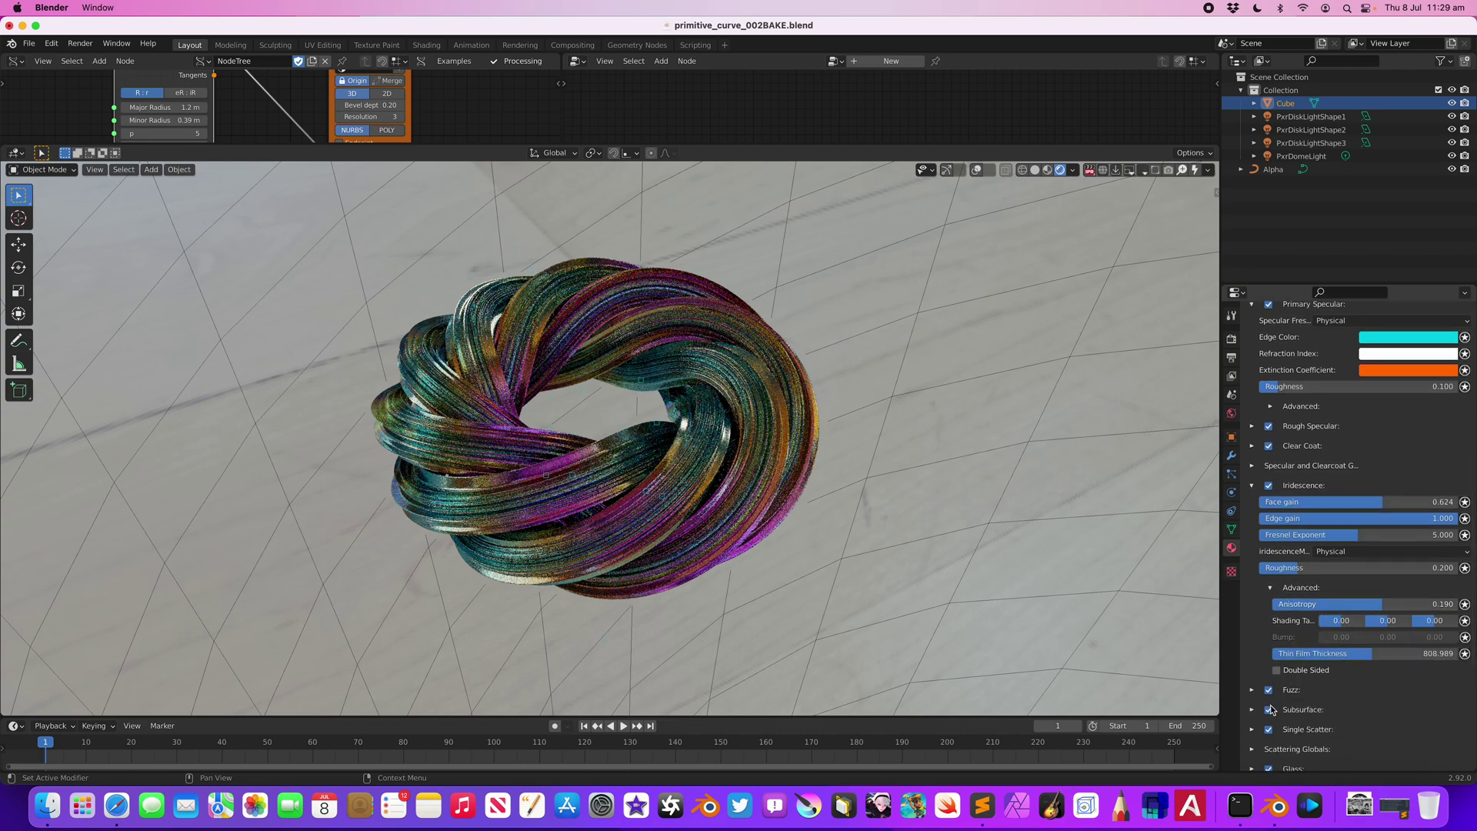
- Disable Fuzz, Subsurface and Single Scatter in the Beetle shader and hide PxrDomeLight in the viewport
scroll(1270, 729, "down", 3)
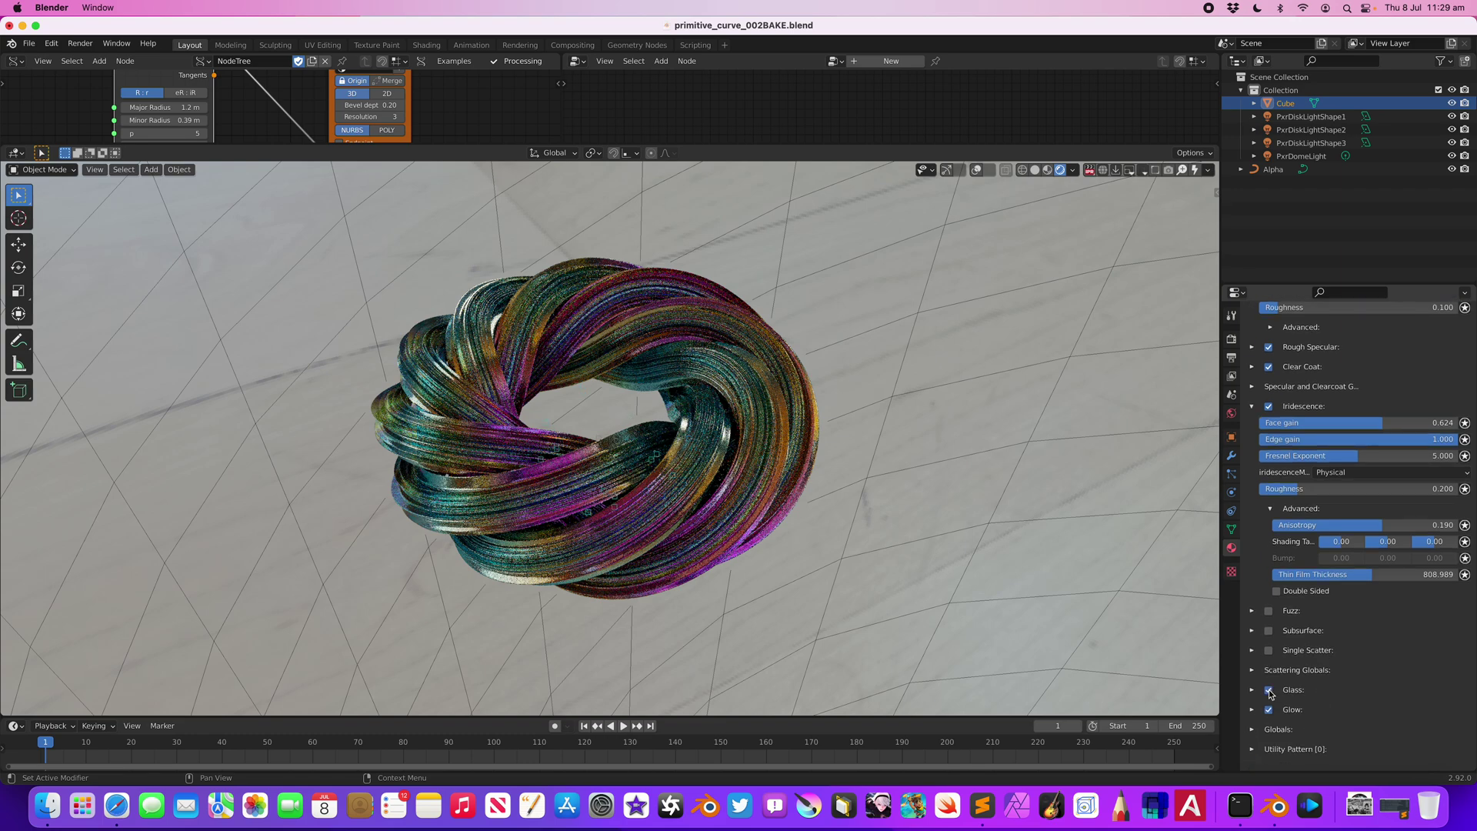
scroll(1321, 690, "up", 5)
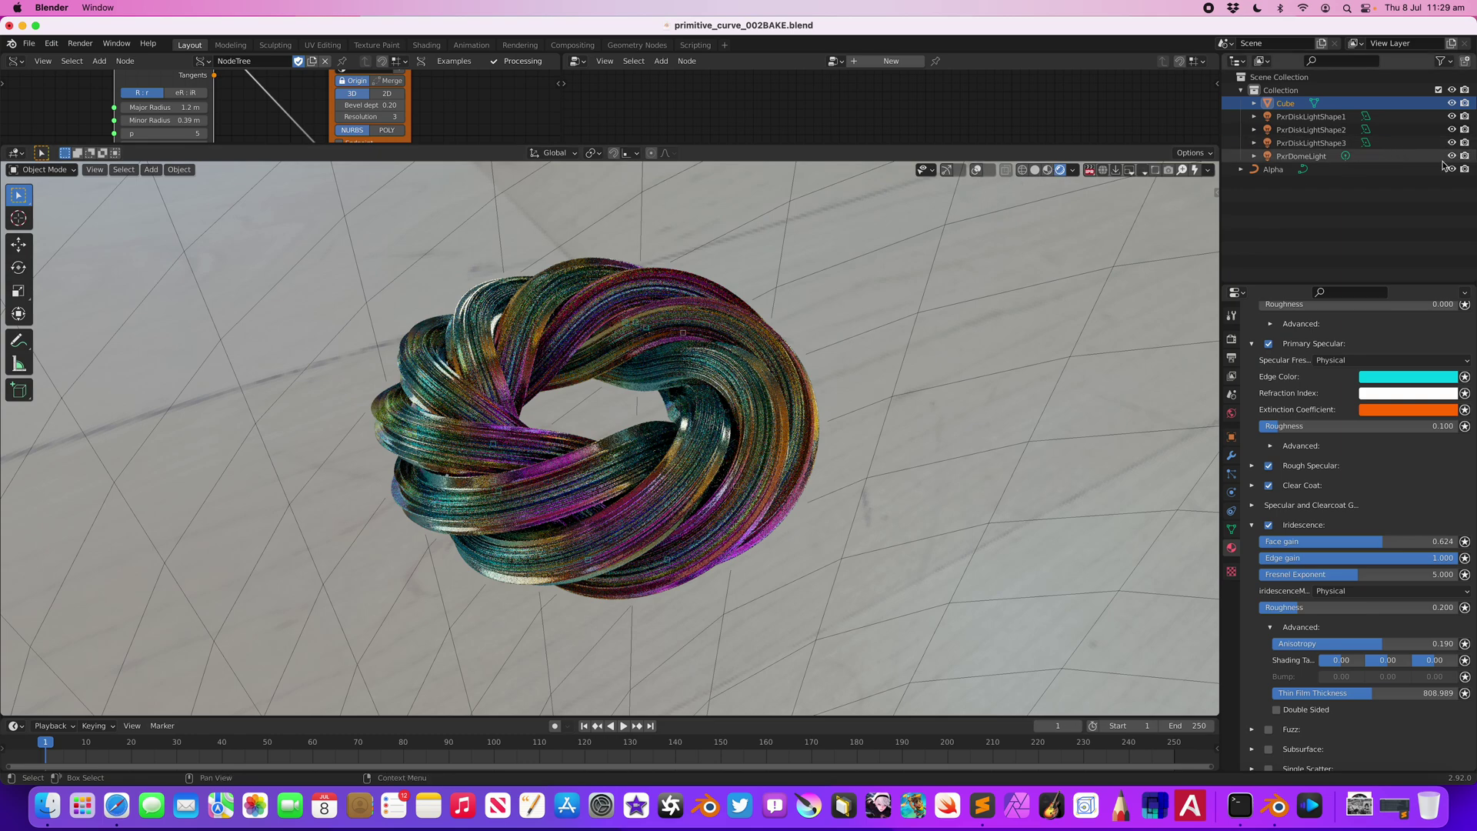
left_click(1451, 157)
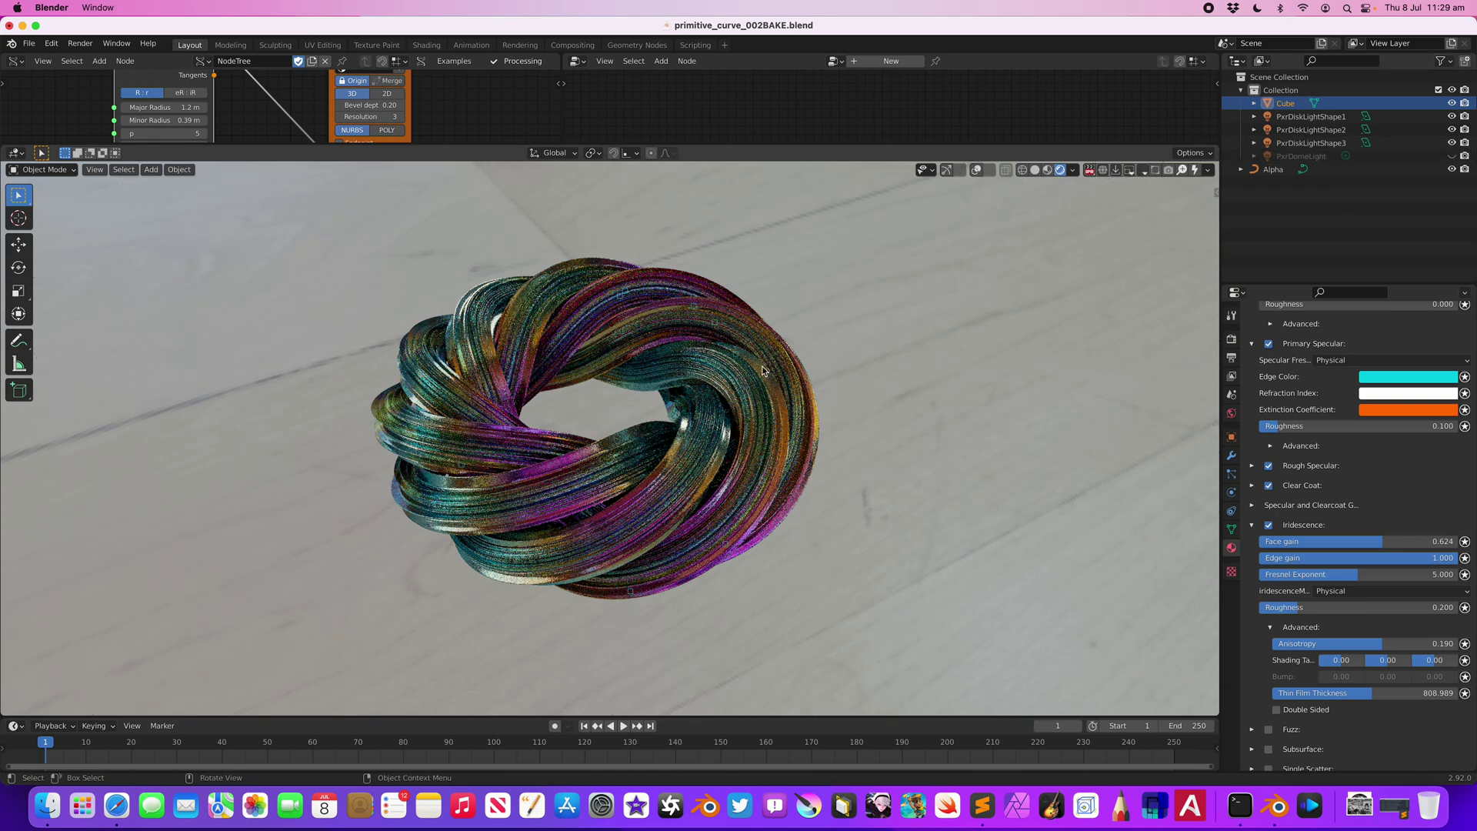